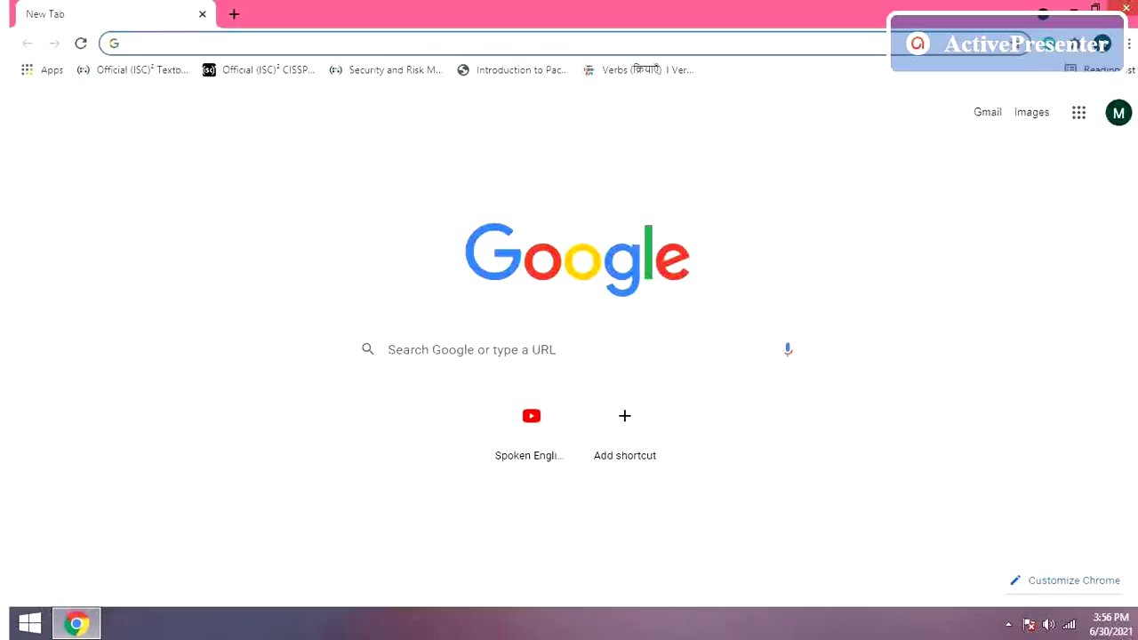
Step: Search Google for 'income tax portal' from the Chrome address bar
left_click(387, 46)
type("inc")
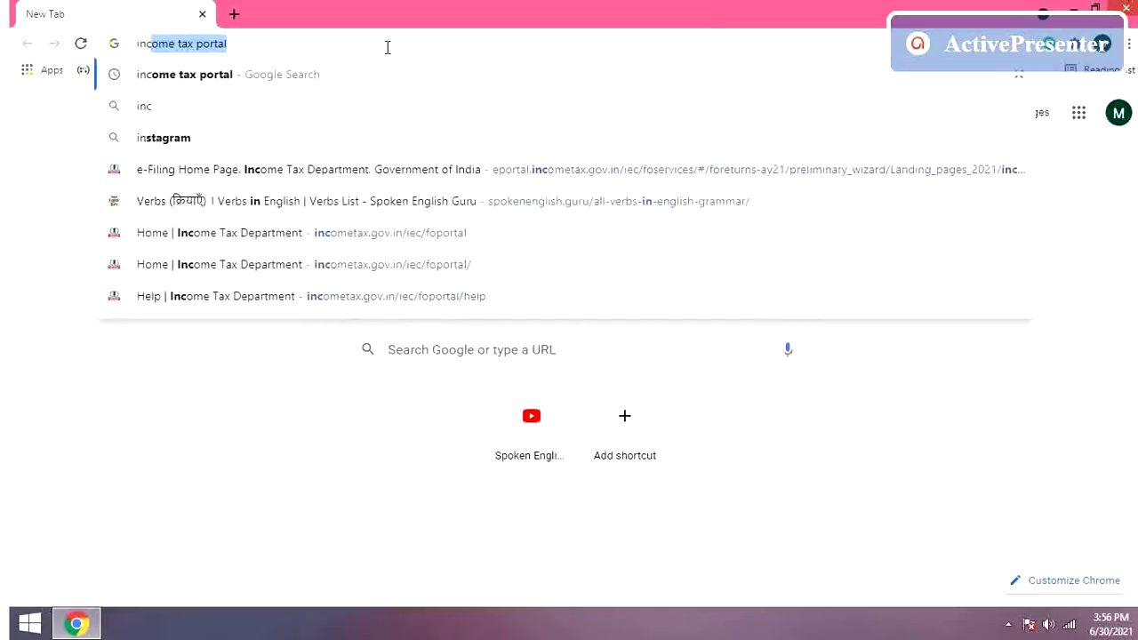
type("ome")
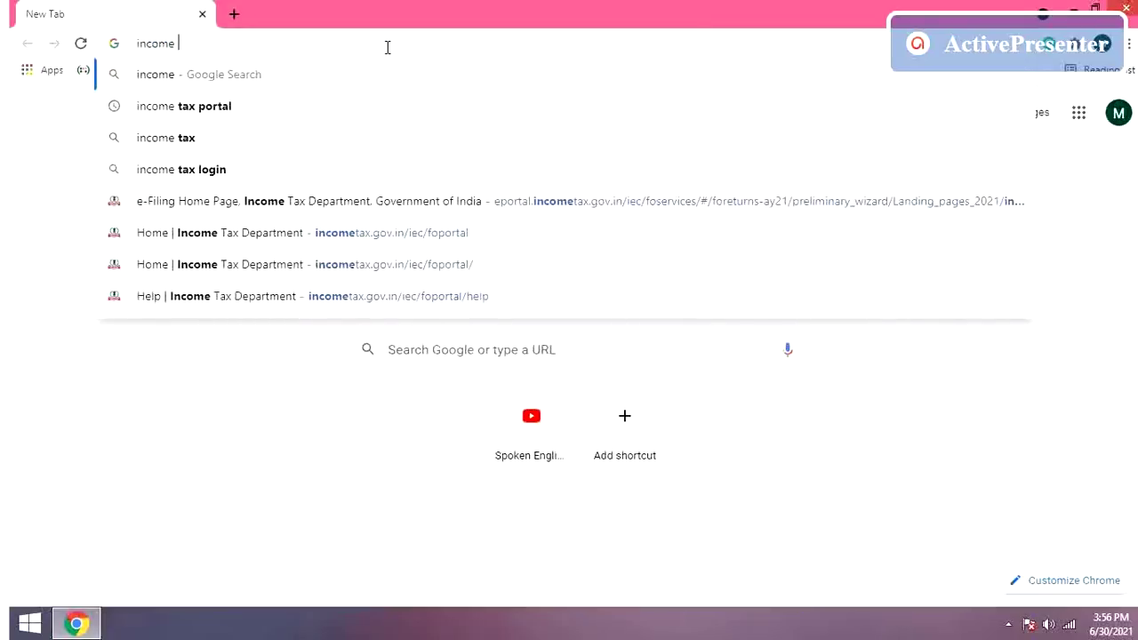
type(" tax po")
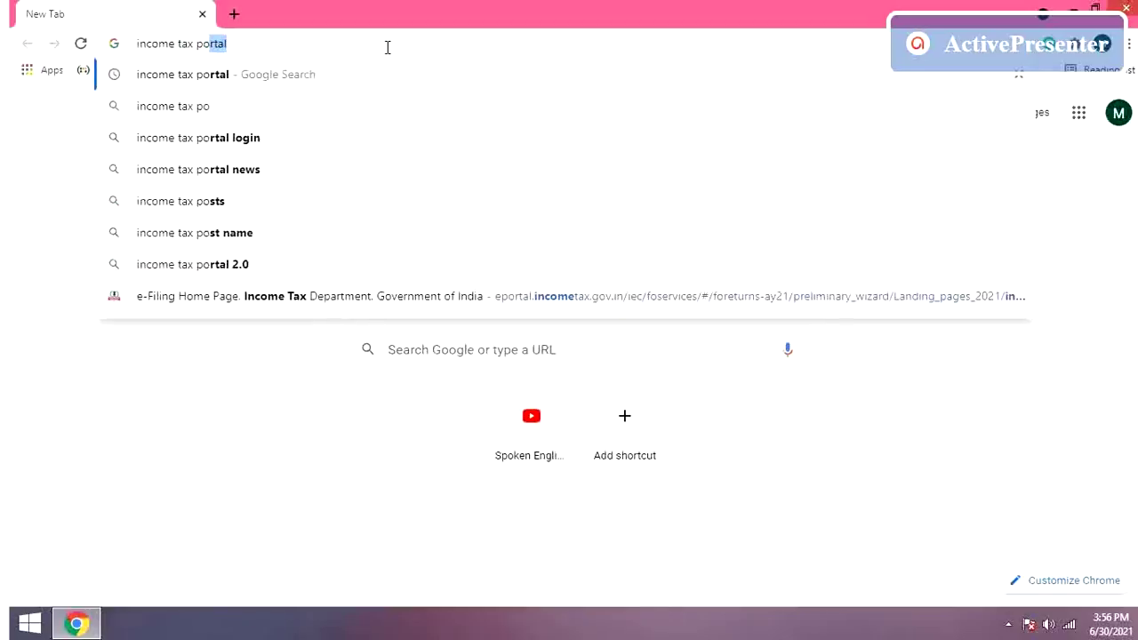
type("rtal")
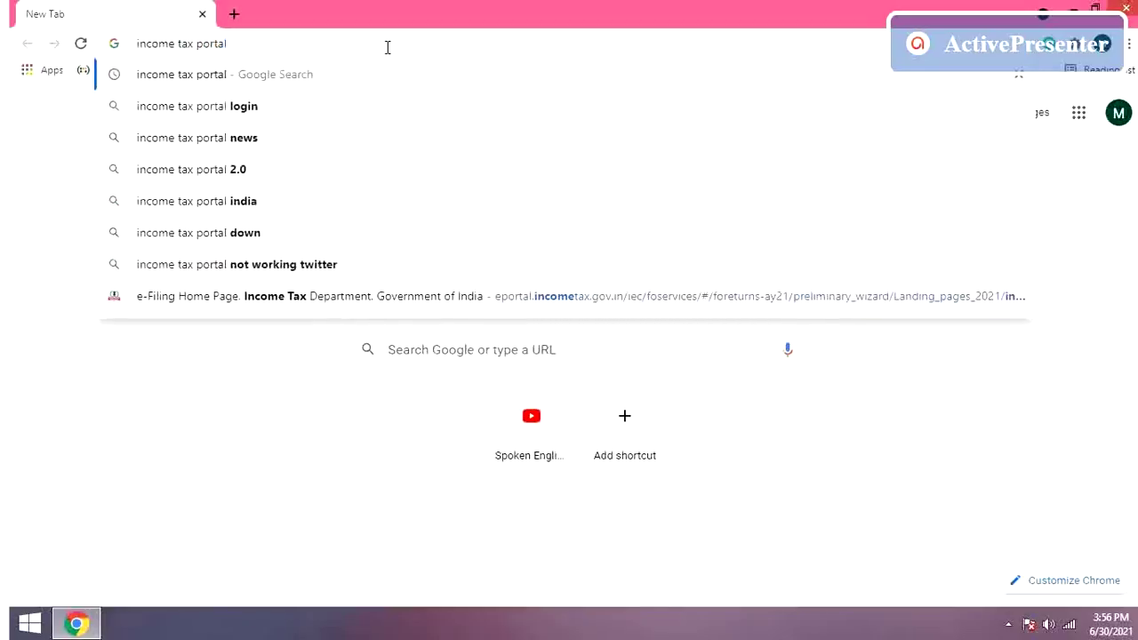
key("Return")
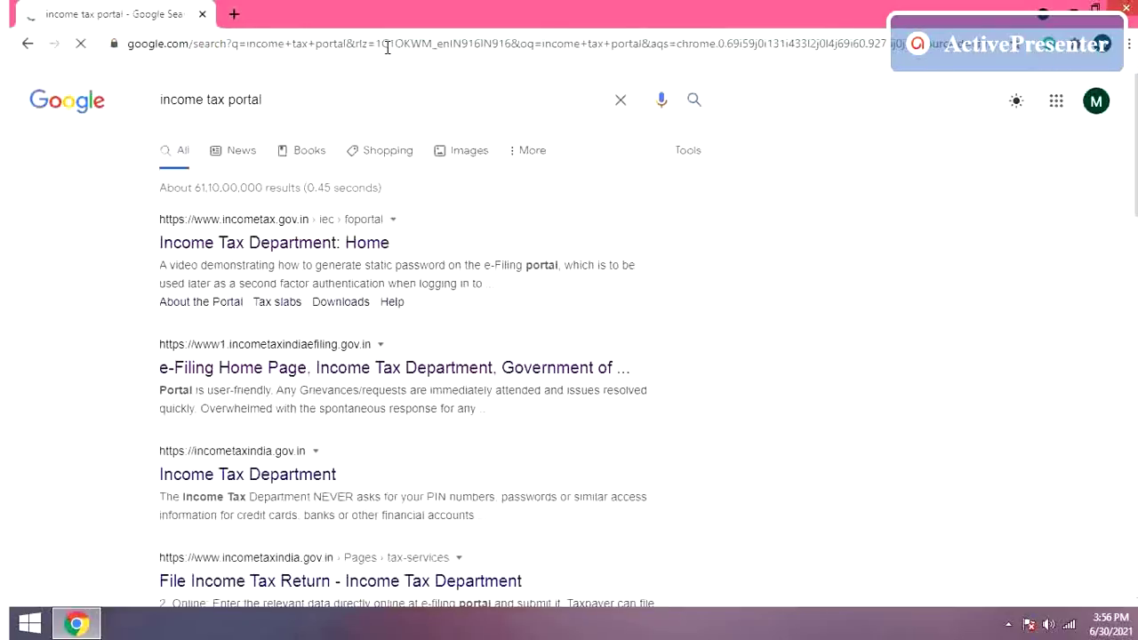
left_click(254, 244)
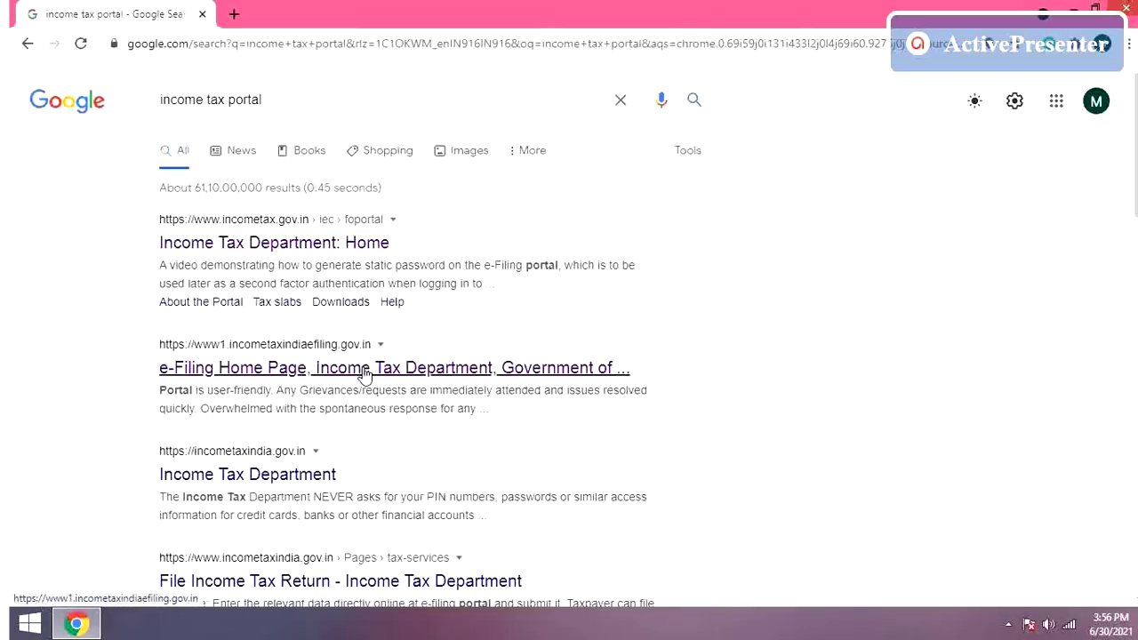
left_click(365, 375)
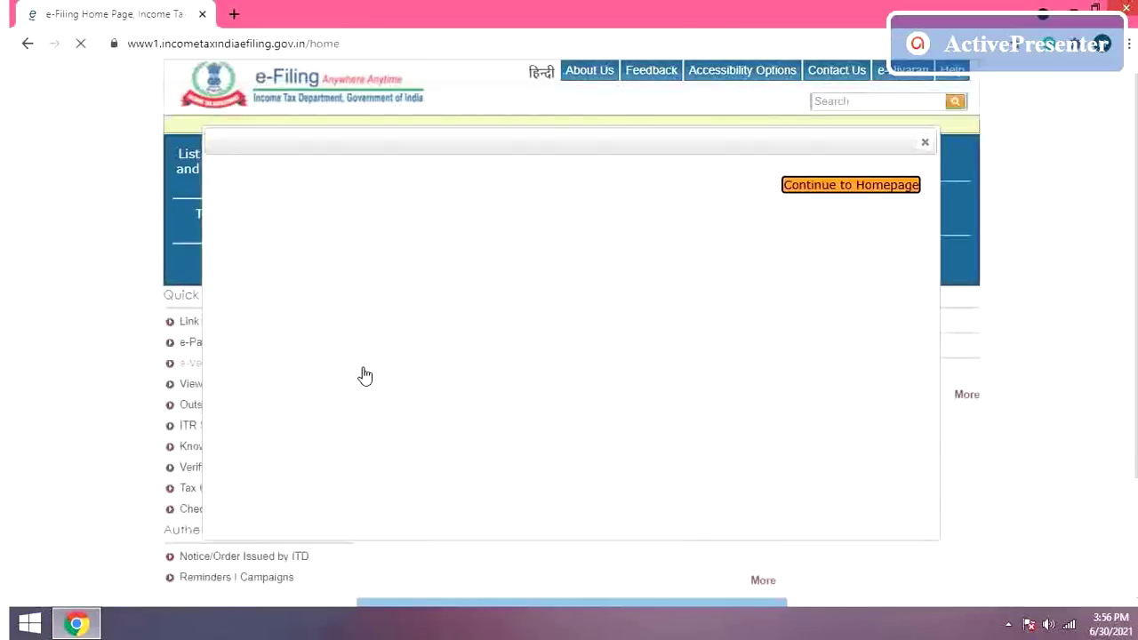
left_click(926, 145)
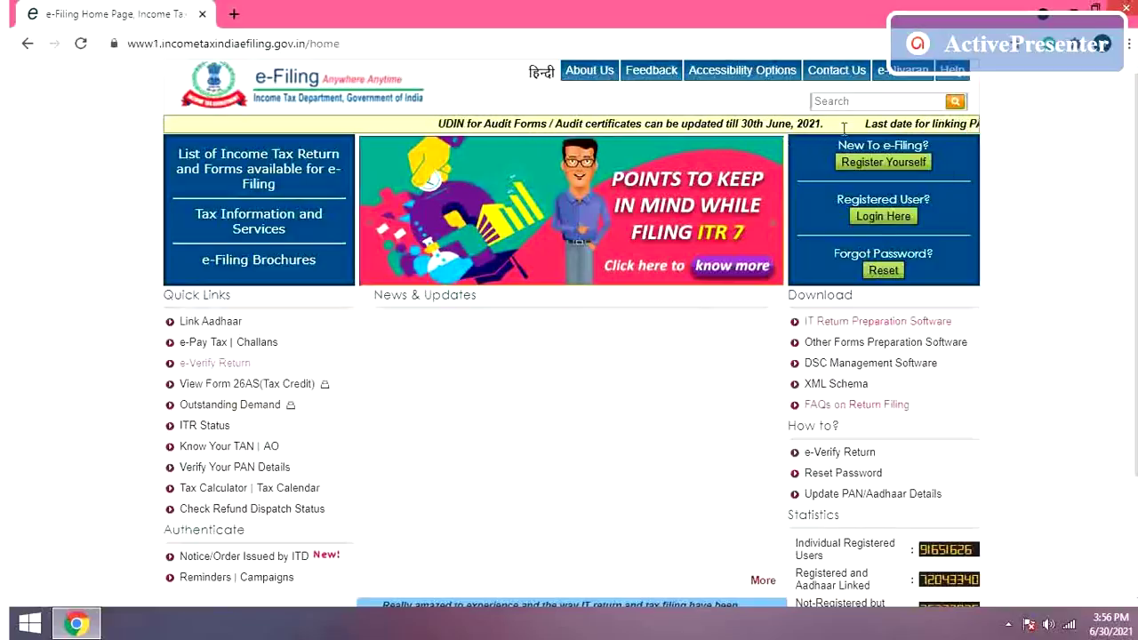
left_click(27, 43)
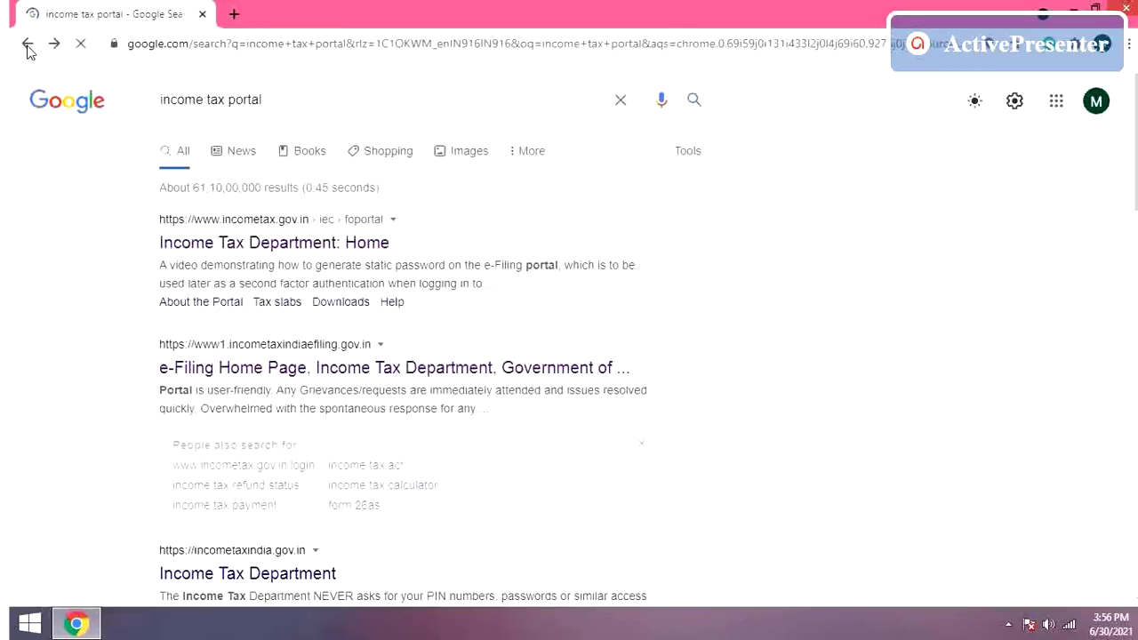
Step: Open the Income Tax Department home page and show the Individual/HUF > Salaried Employees options
left_click(248, 251)
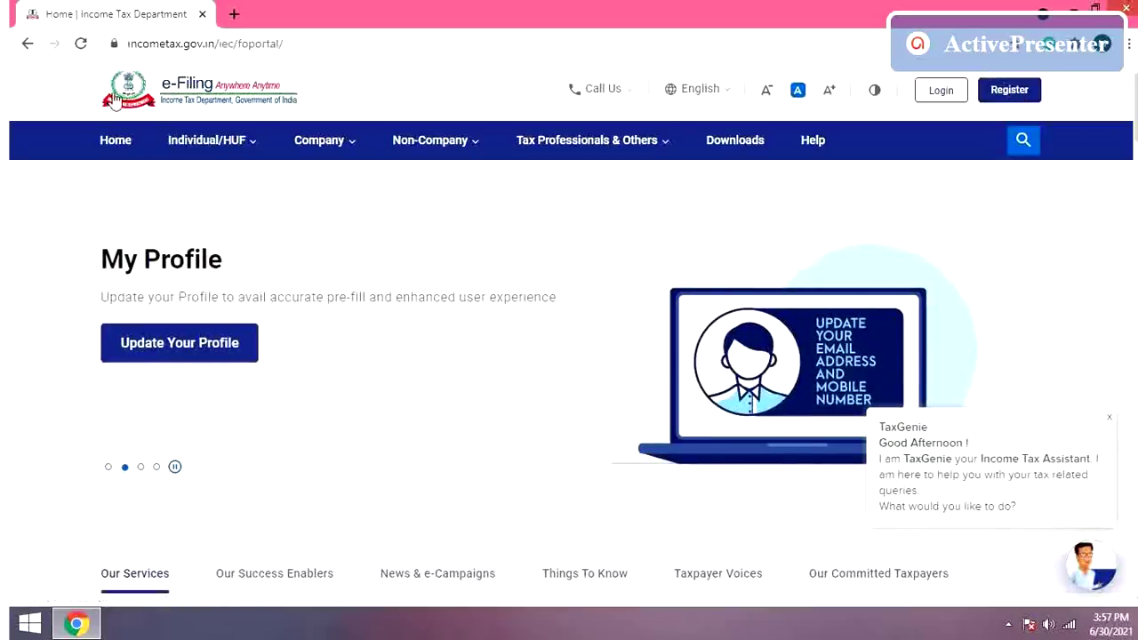
mouse_move(197, 148)
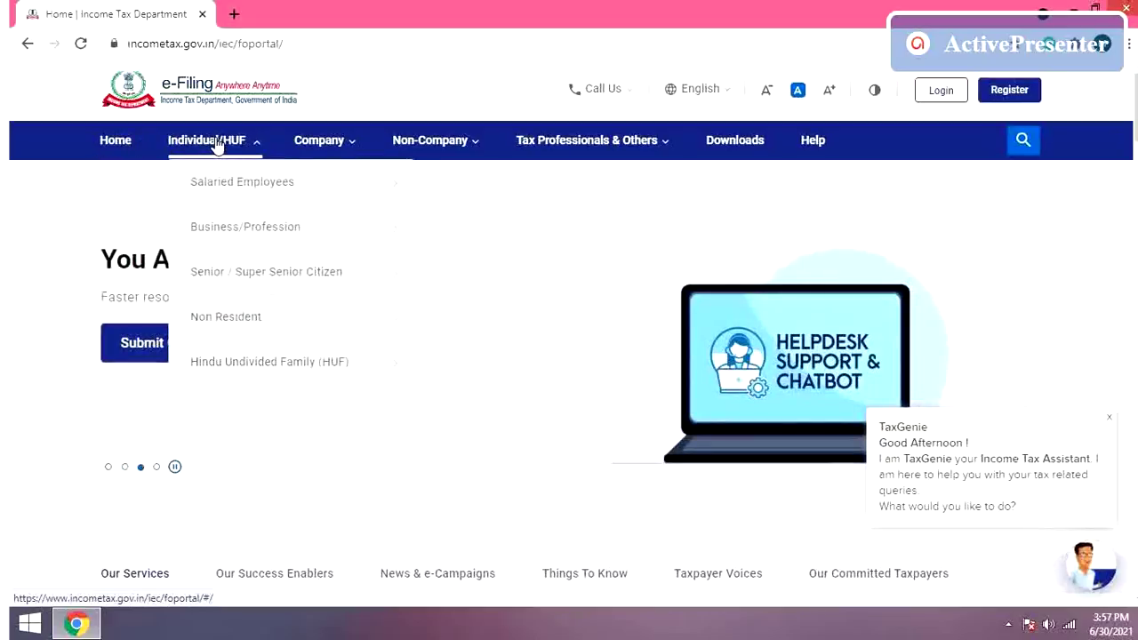
mouse_move(276, 187)
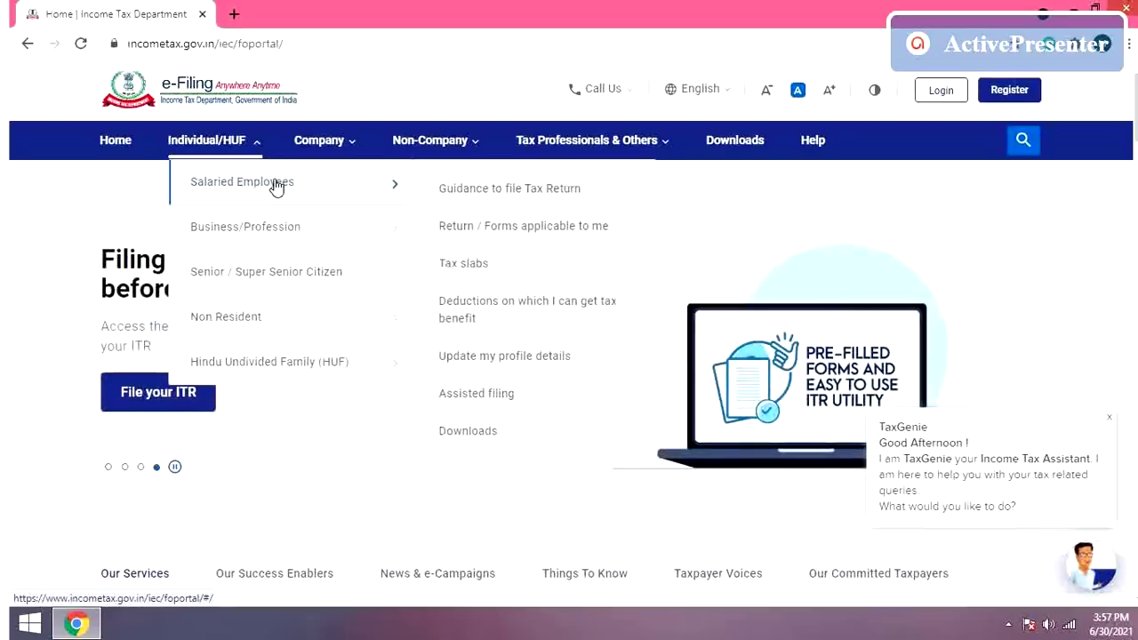
Step: Open the 'Guidance to file Tax Return' page, then bring up the Individual/HUF menu again
left_click(521, 191)
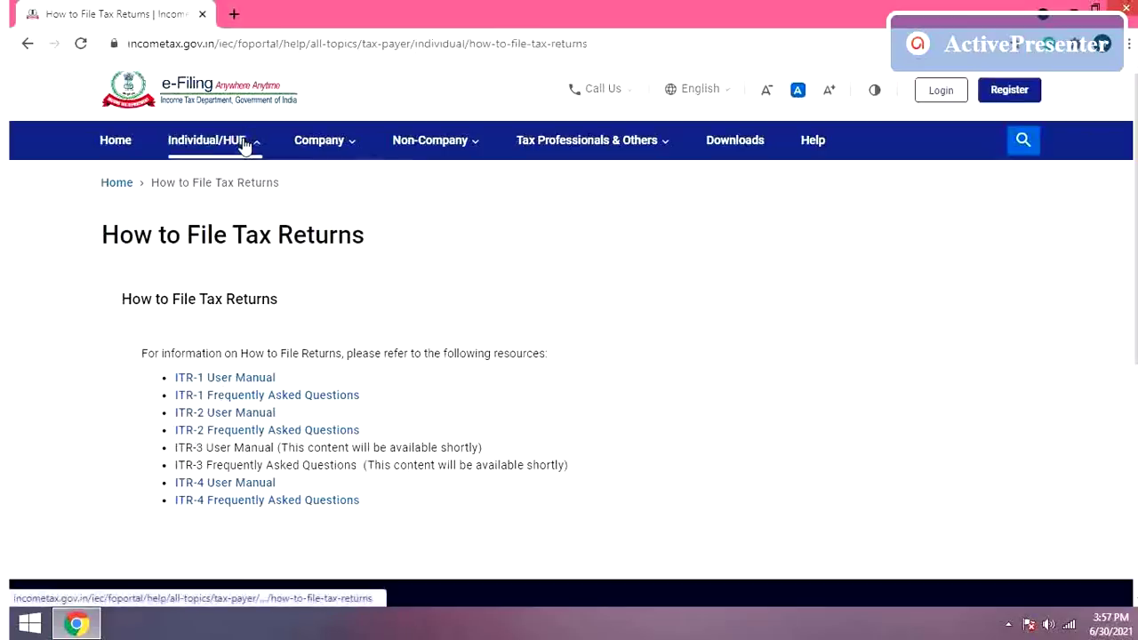
left_click(245, 143)
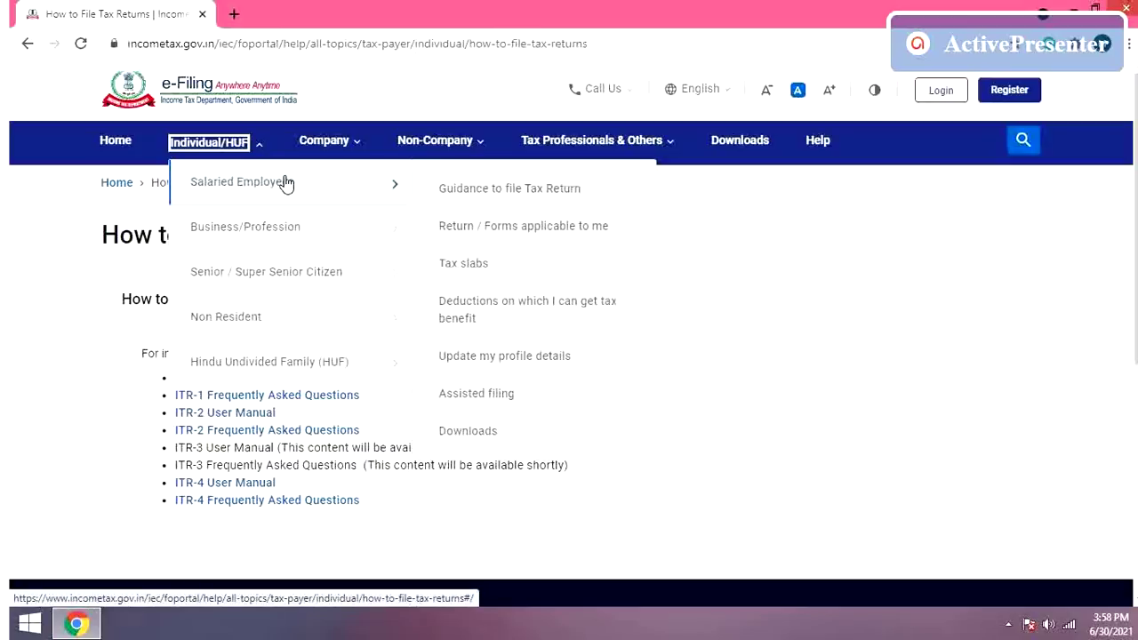
Step: Open 'Return / Forms applicable to me' for salaried employees and read through the ITR-1 section
left_click(495, 229)
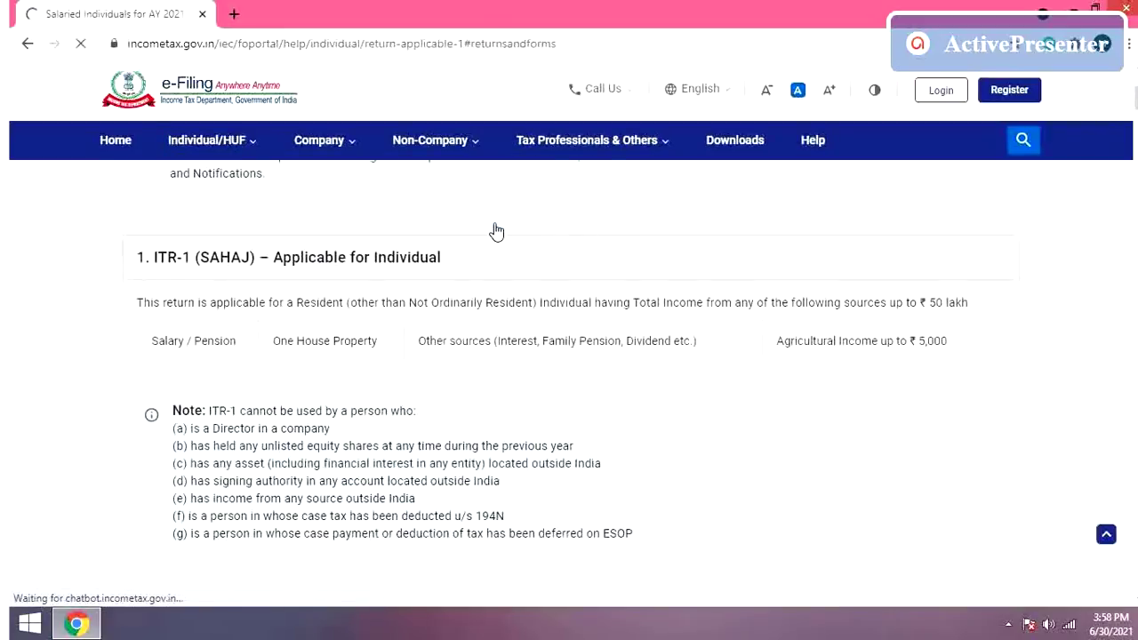
scroll(496, 231, "up", 2)
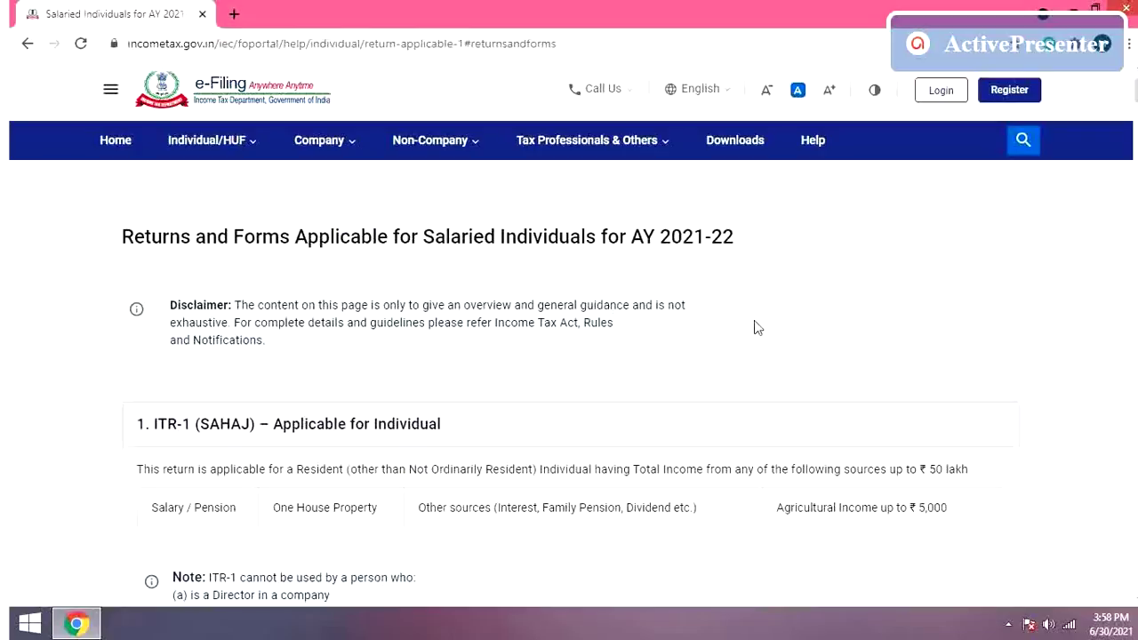
scroll(754, 329, "down", 2)
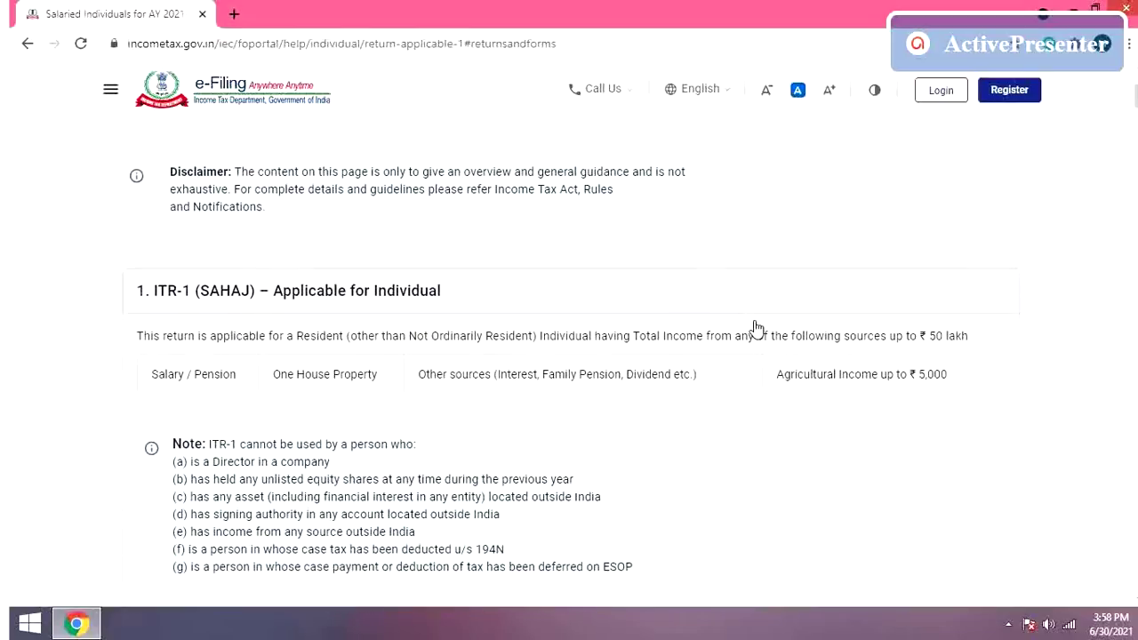
scroll(754, 328, "down", 1)
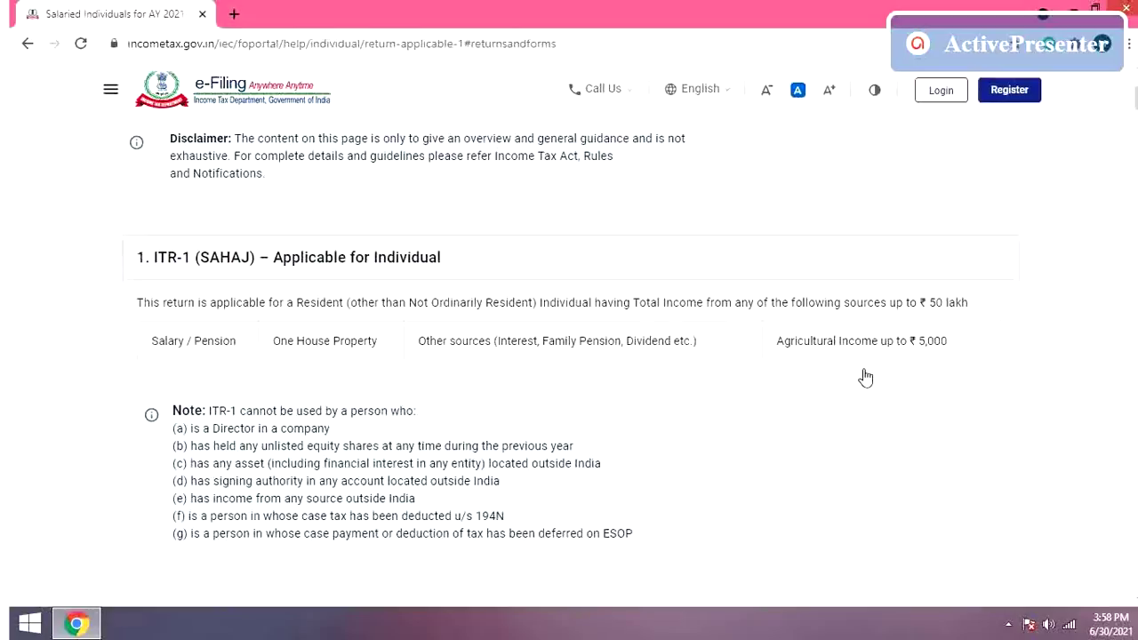
scroll(865, 378, "down", 3)
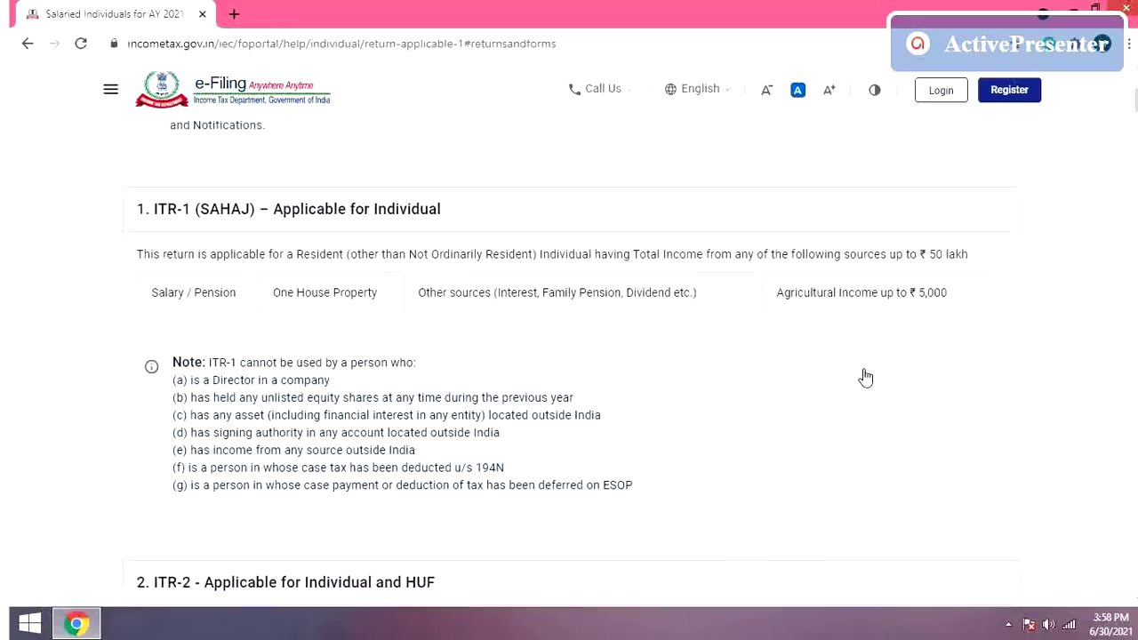
scroll(865, 378, "down", 2)
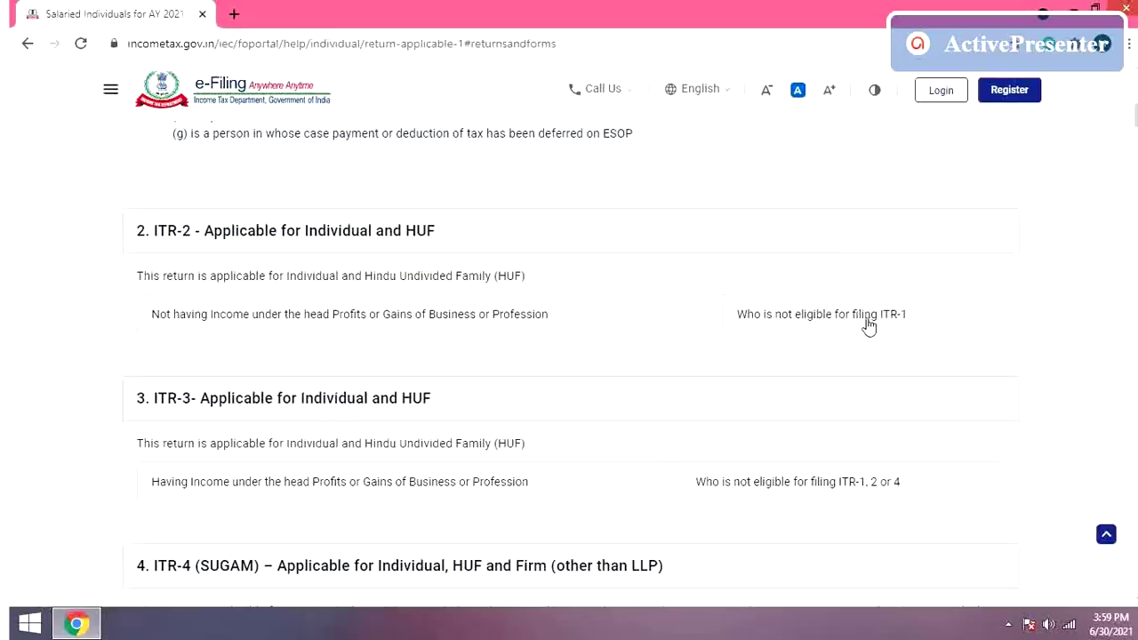
scroll(869, 327, "up", 1)
scroll(869, 327, "up", 1)
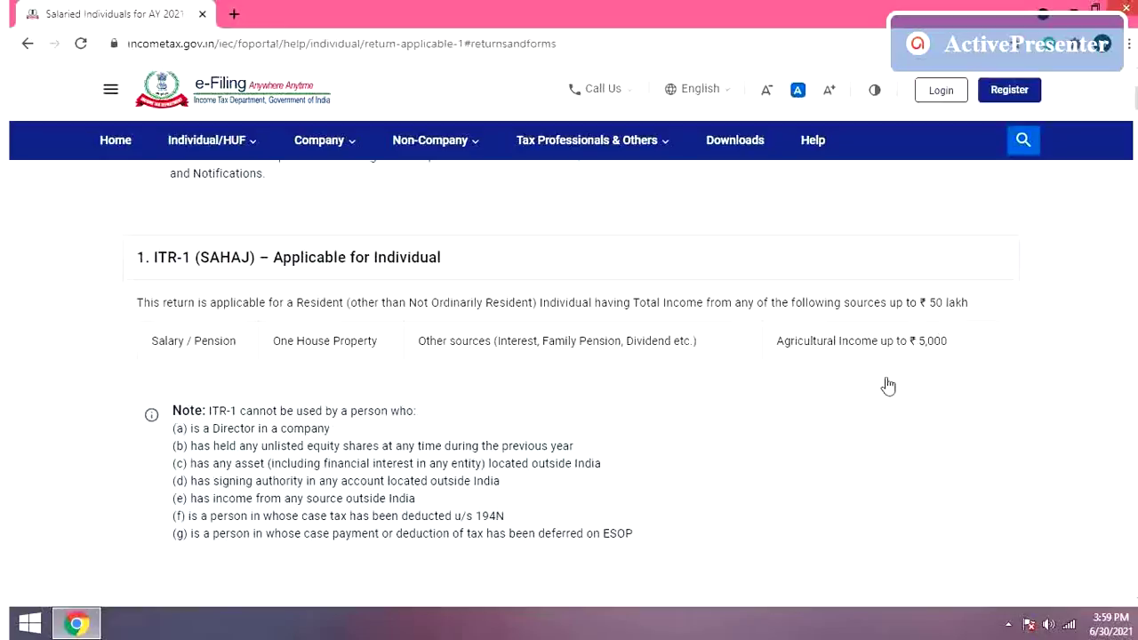
scroll(888, 385, "down", 4)
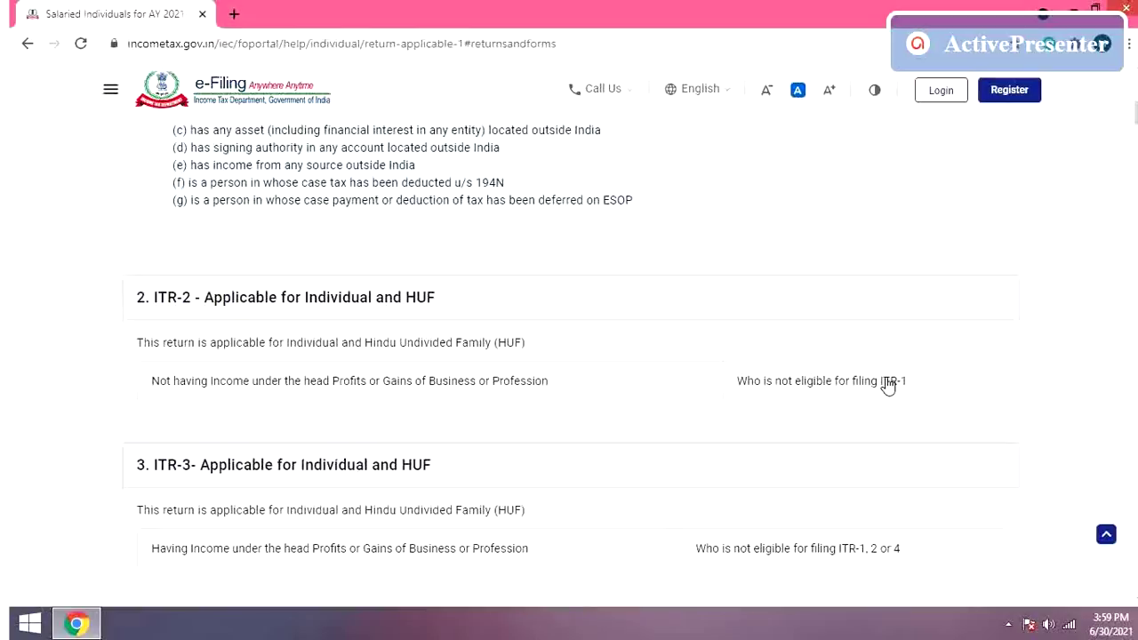
scroll(889, 385, "down", 4)
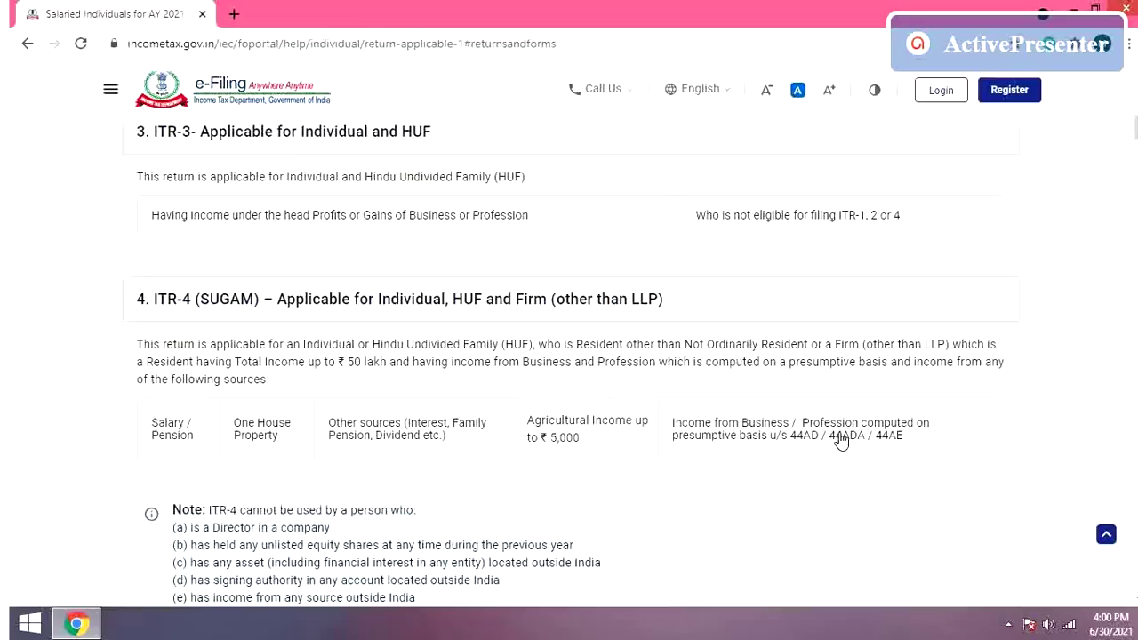
Step: Return to the top of the Salaried Individuals page and show the Individual/HUF > Salaried Employees options
scroll(840, 438, "down", 1)
scroll(841, 440, "down", 5)
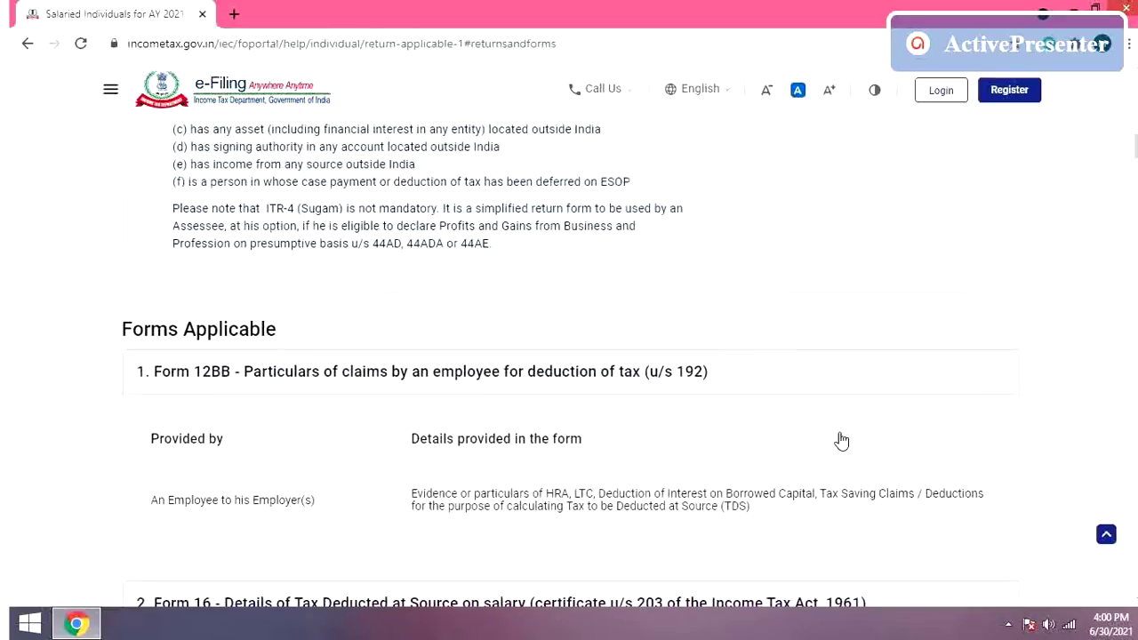
scroll(841, 440, "up", 3)
scroll(841, 440, "down", 2)
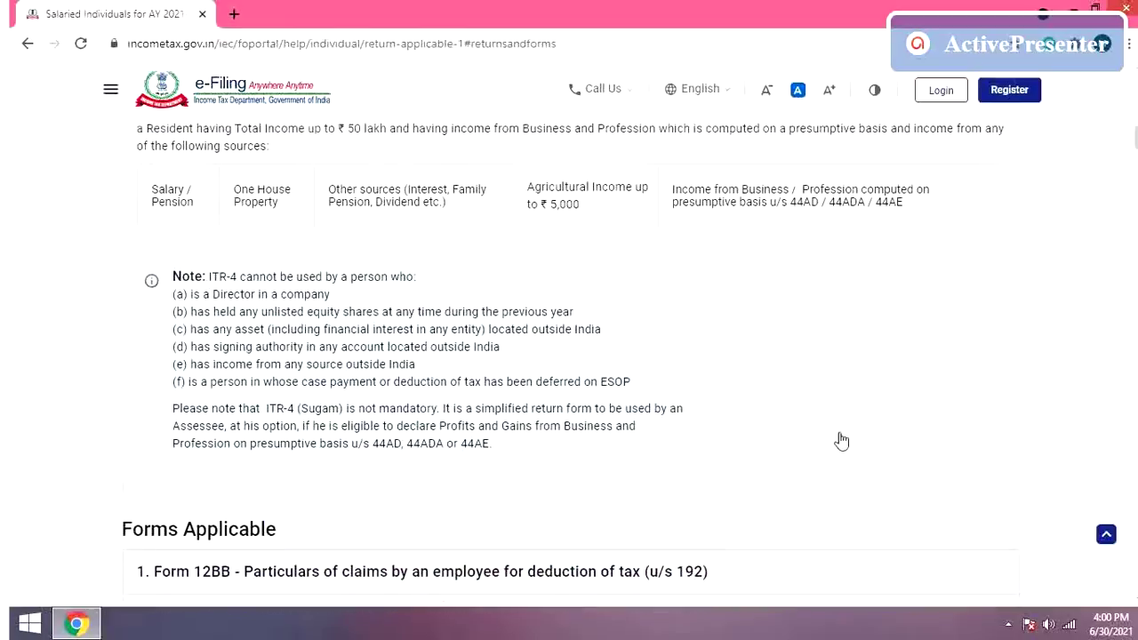
scroll(841, 440, "down", 3)
scroll(841, 440, "up", 5)
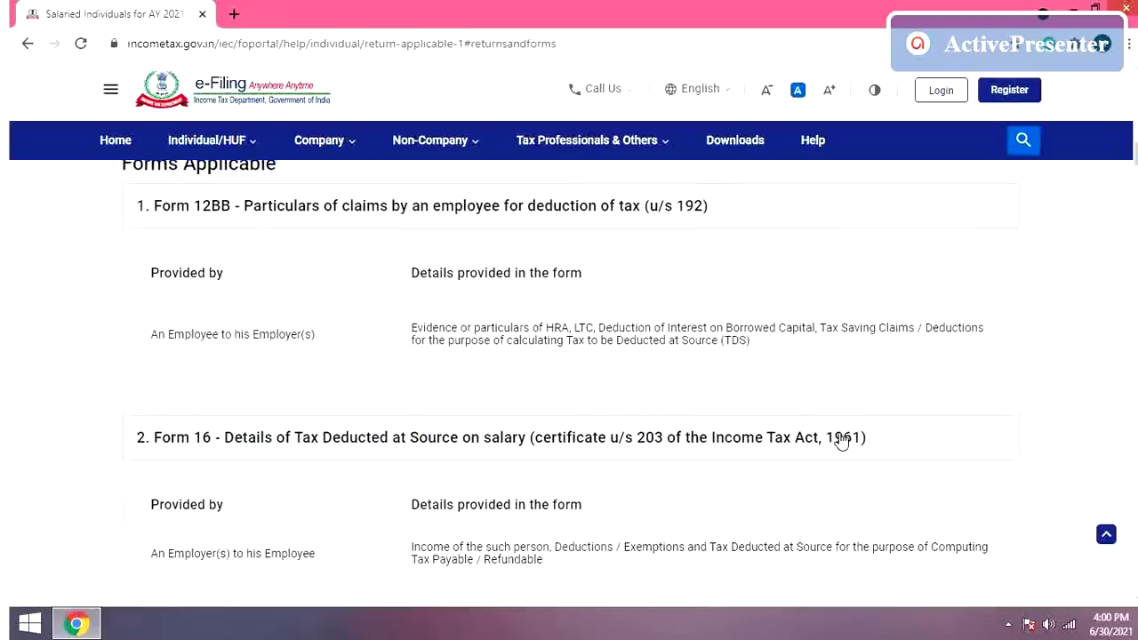
scroll(841, 441, "up", 15)
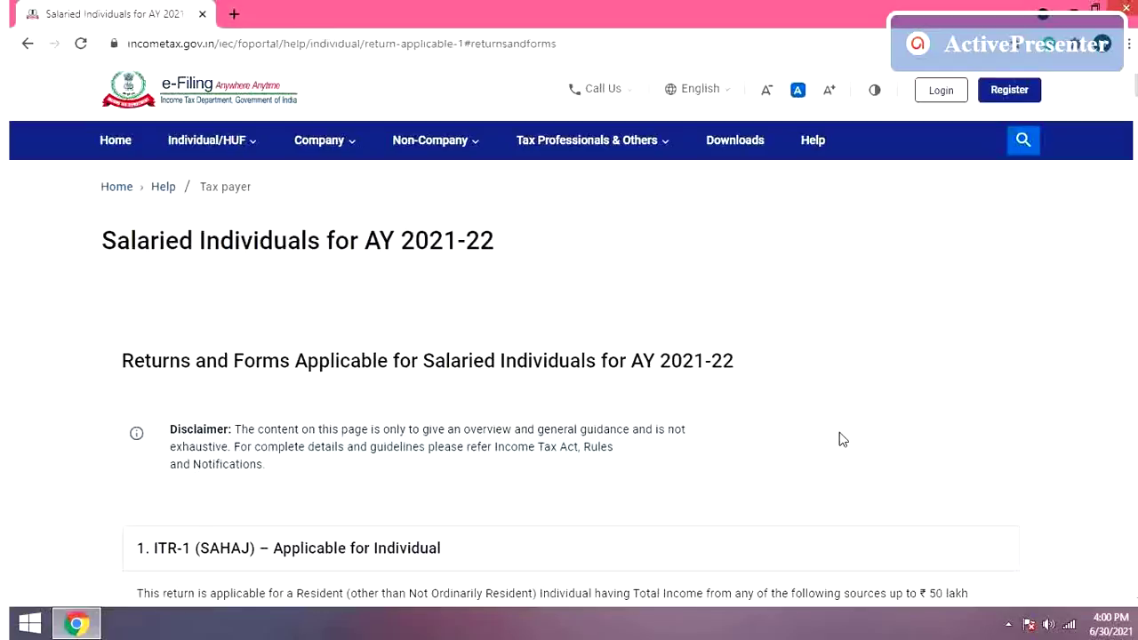
left_click(251, 153)
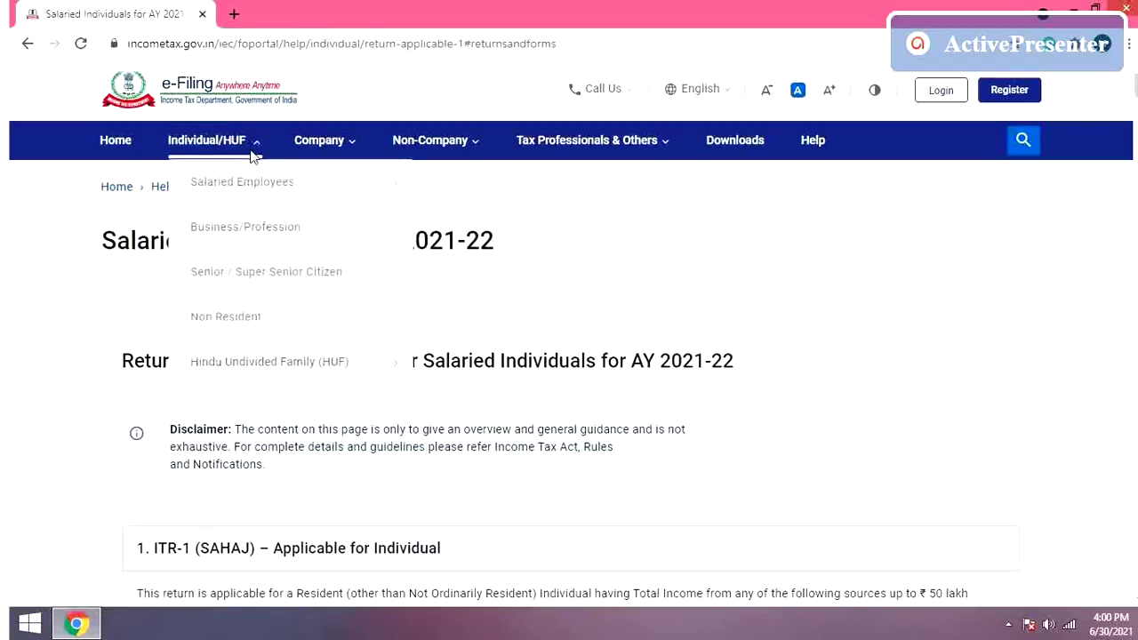
mouse_move(302, 188)
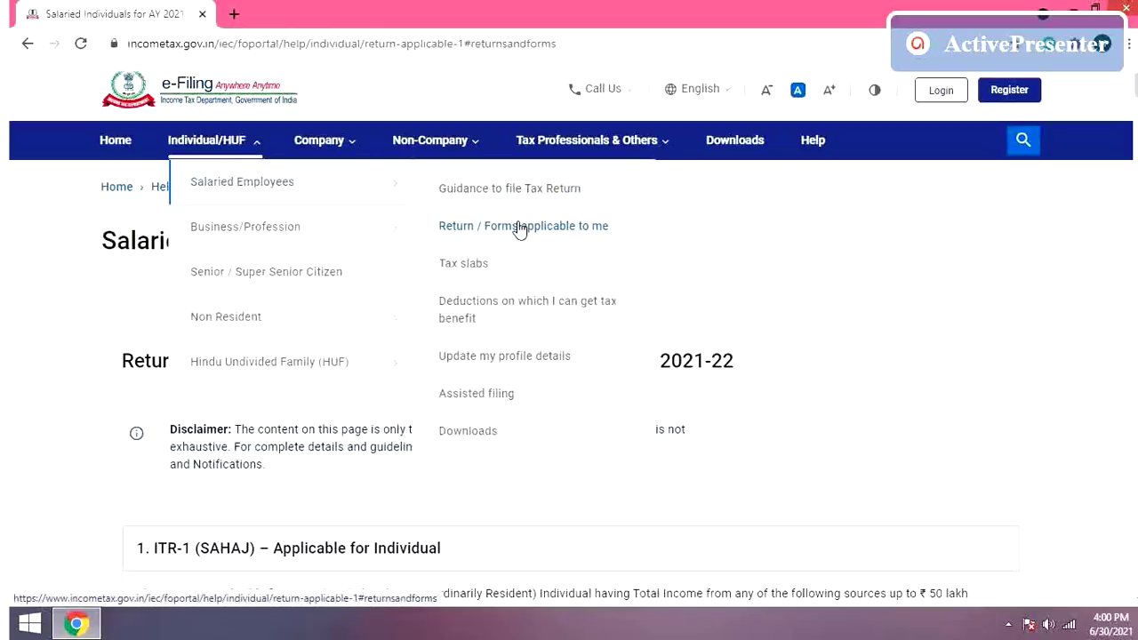
left_click(477, 267)
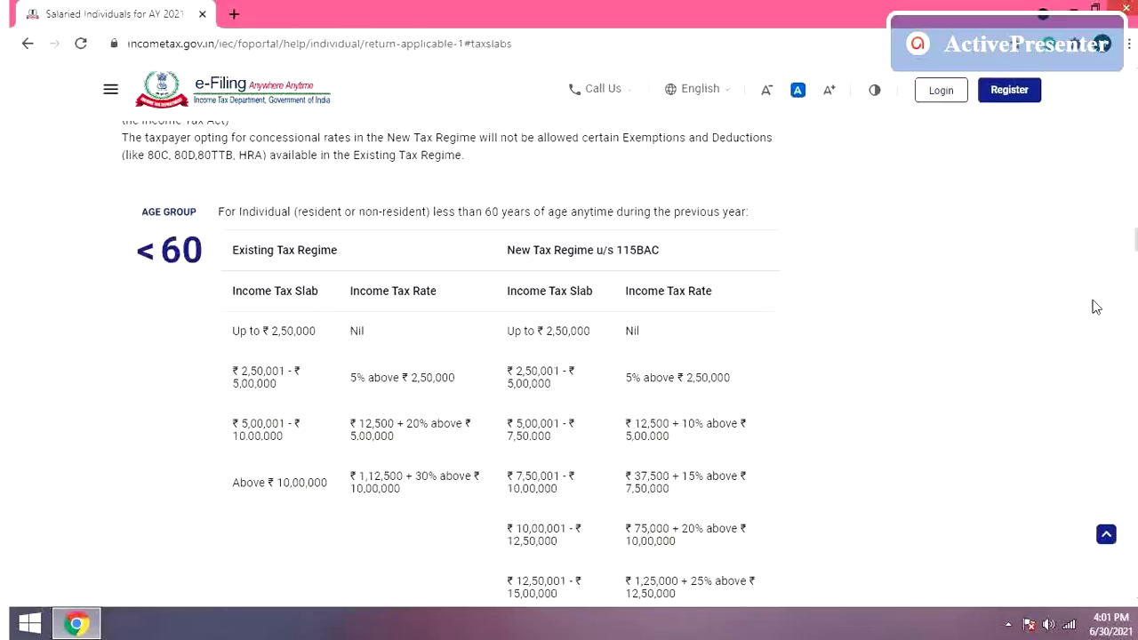
scroll(569, 383, "up", 7)
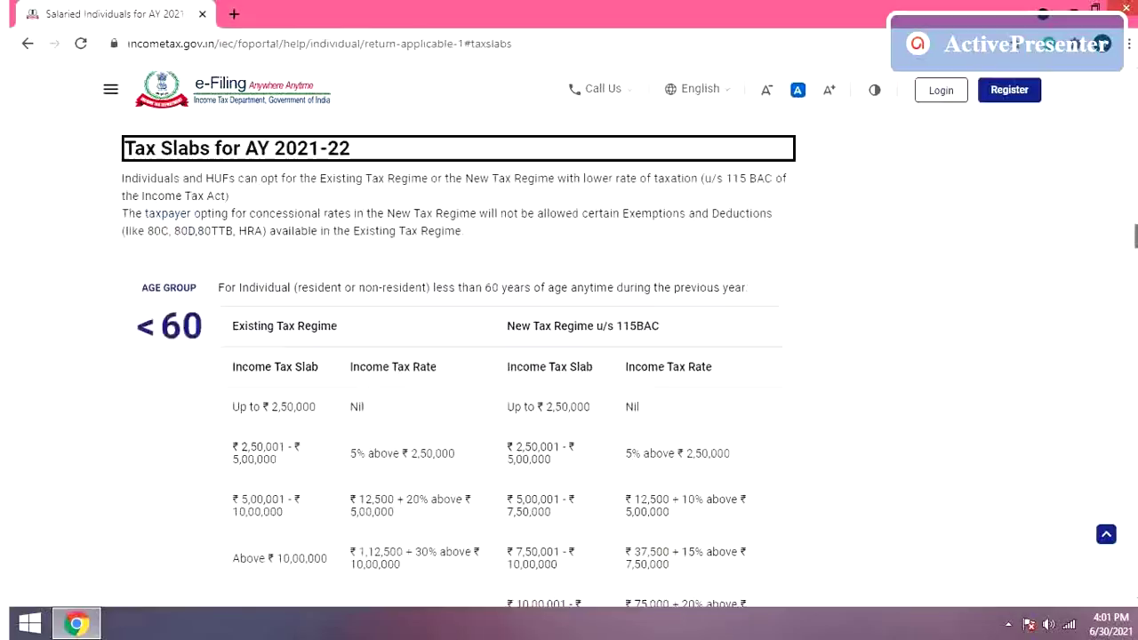
scroll(569, 382, "up", 10)
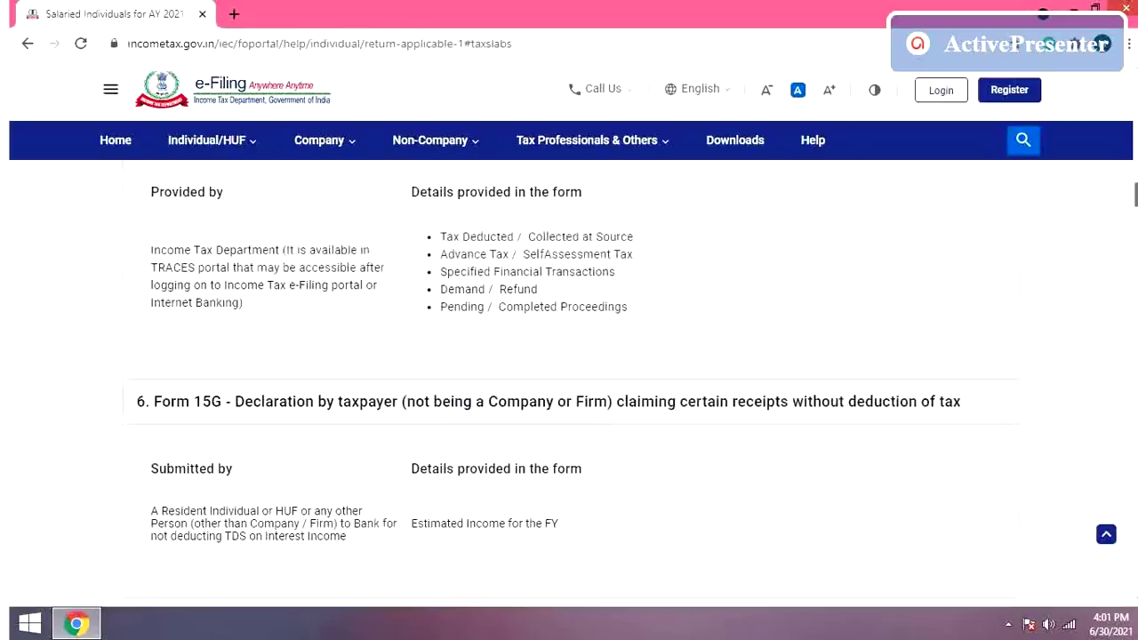
scroll(569, 355, "down", 1)
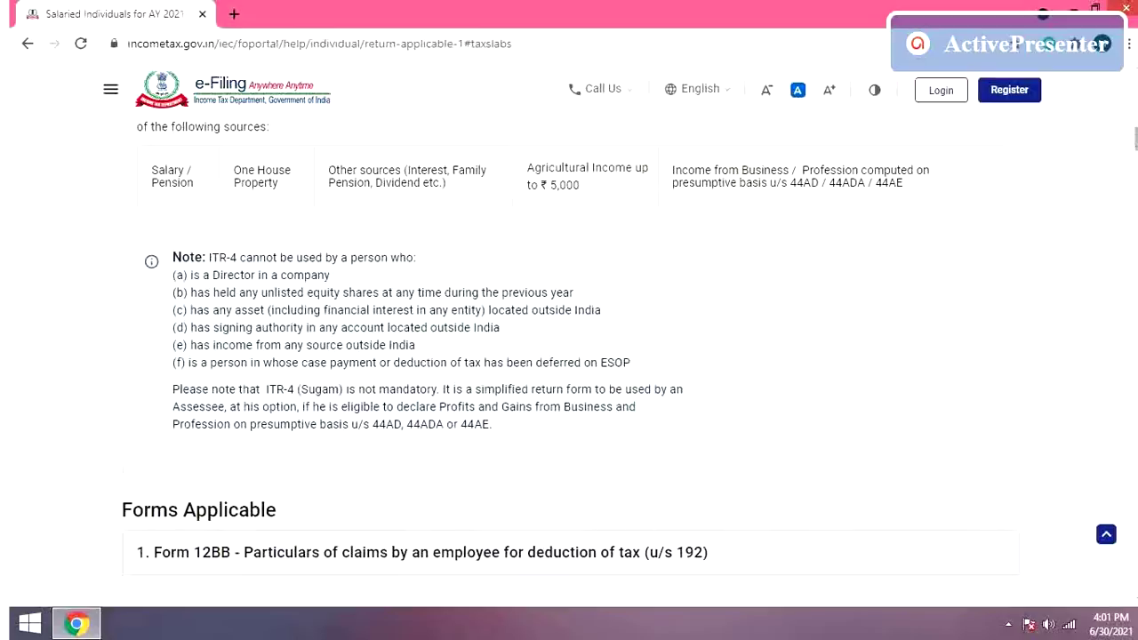
scroll(1094, 155, "up", 8)
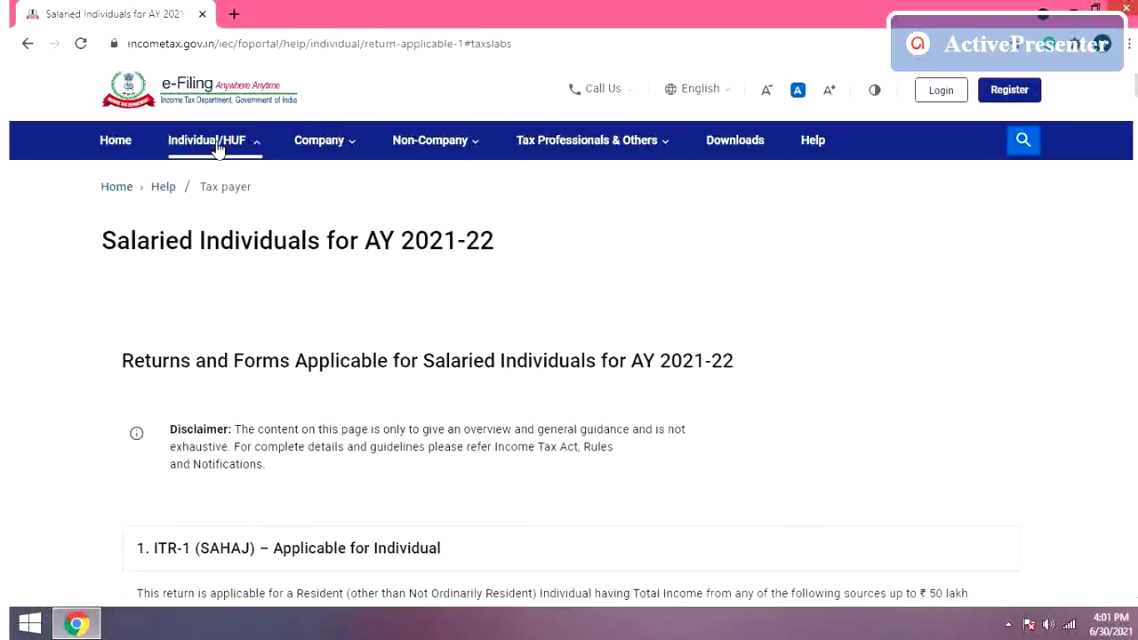
Step: Jump to 'Deductions on which I can get tax benefit' for salaried employees and browse the menus
left_click(207, 140)
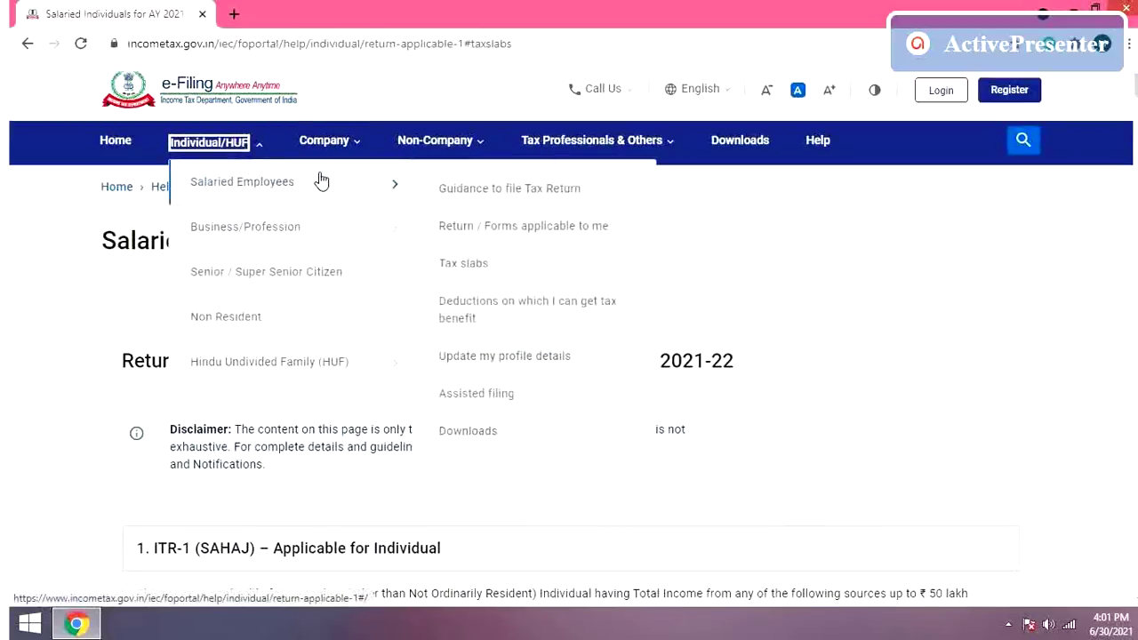
left_click(518, 311)
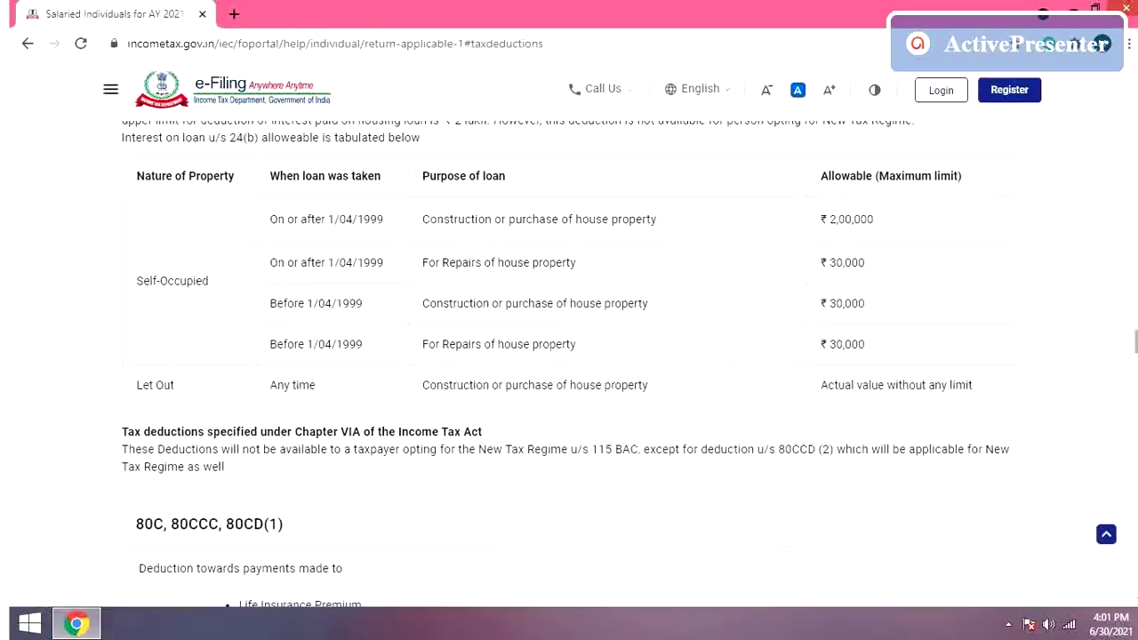
left_click_drag(1136, 341, 1137, 124)
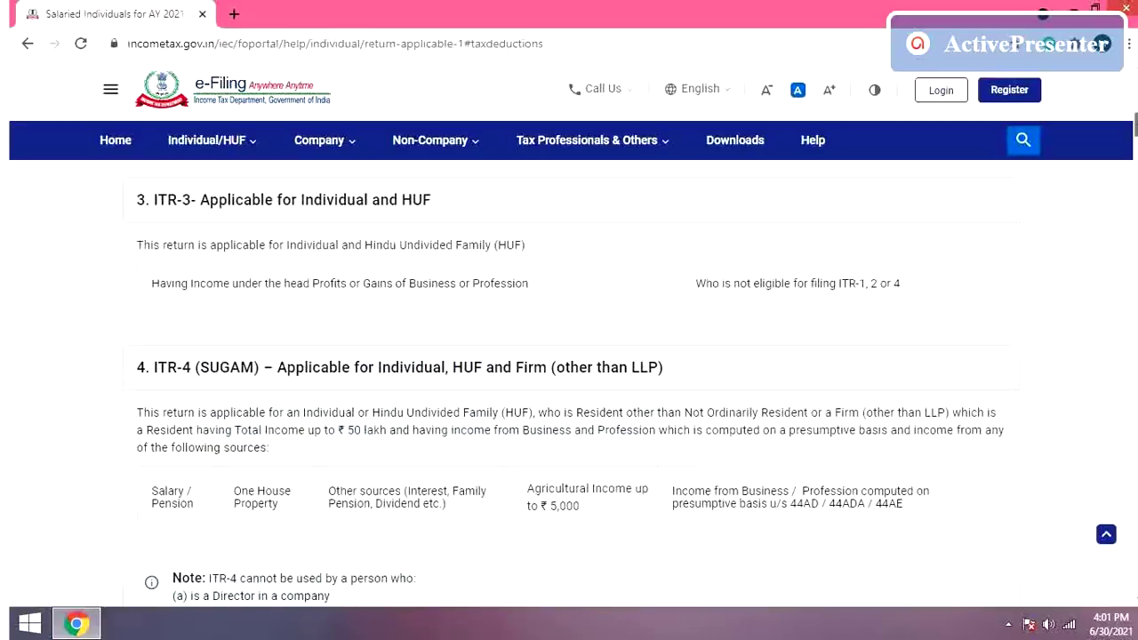
mouse_move(254, 143)
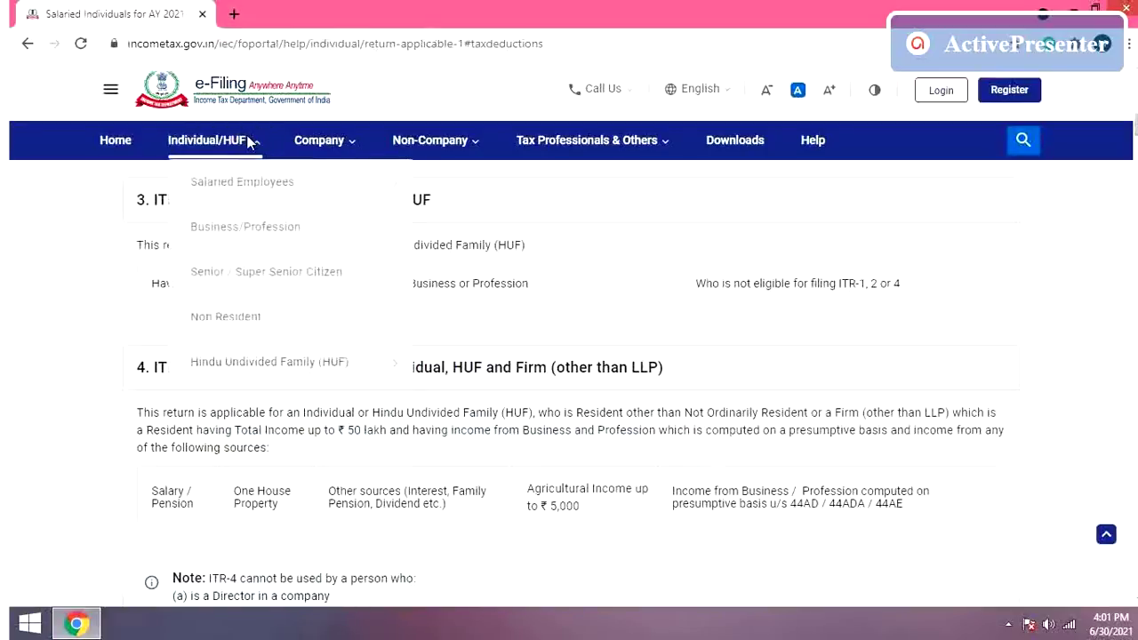
mouse_move(333, 193)
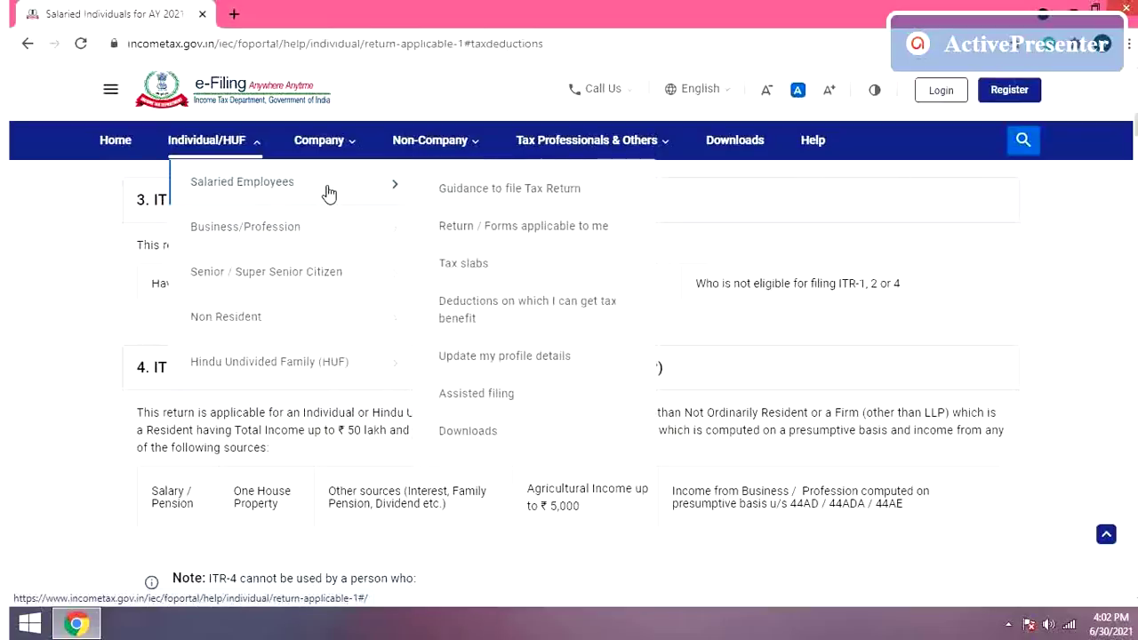
left_click(325, 144)
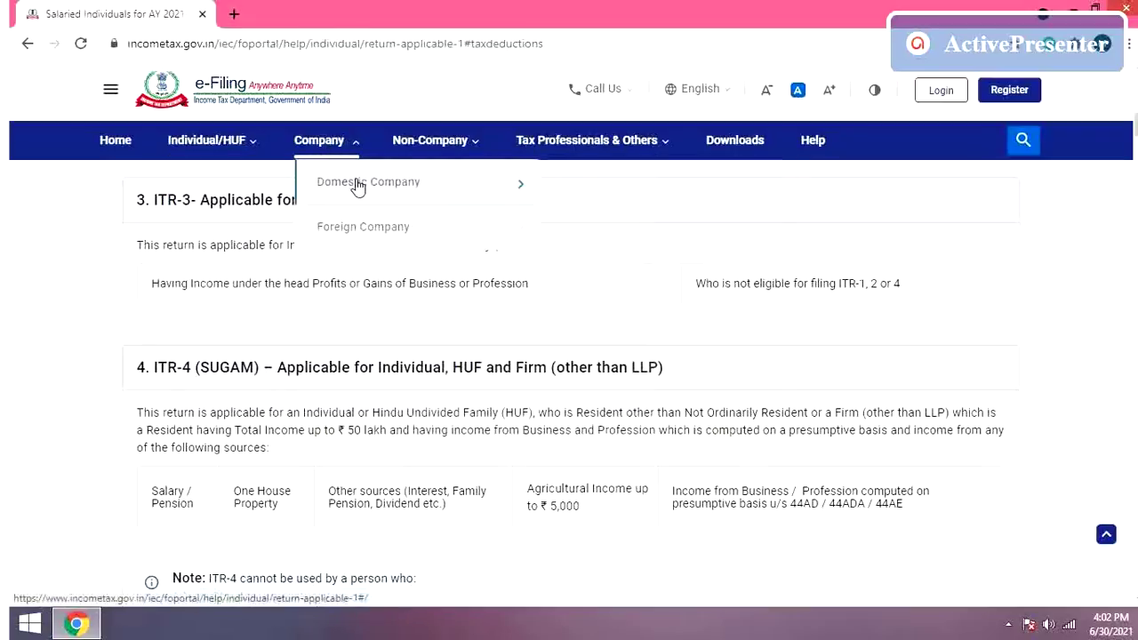
mouse_move(354, 185)
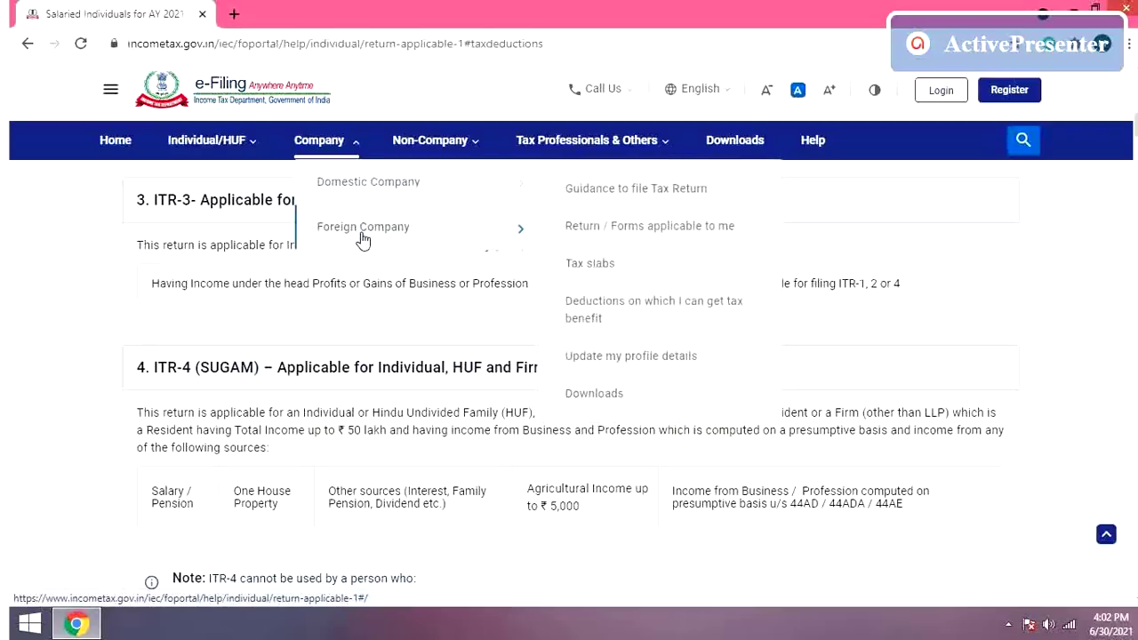
left_click(425, 150)
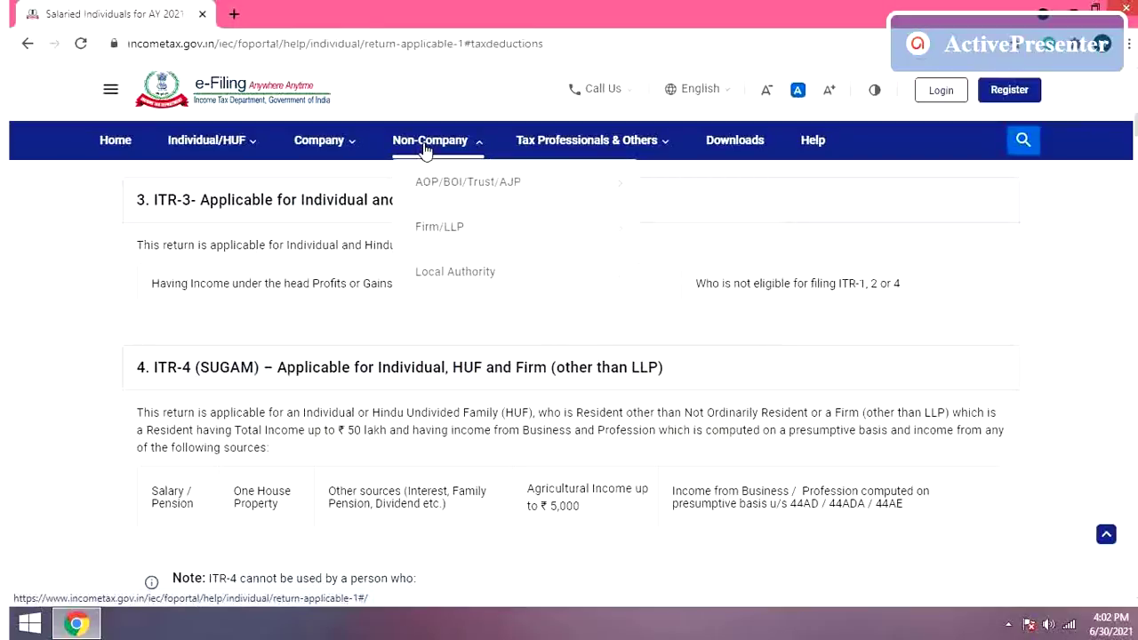
mouse_move(465, 188)
mouse_move(501, 228)
mouse_move(500, 270)
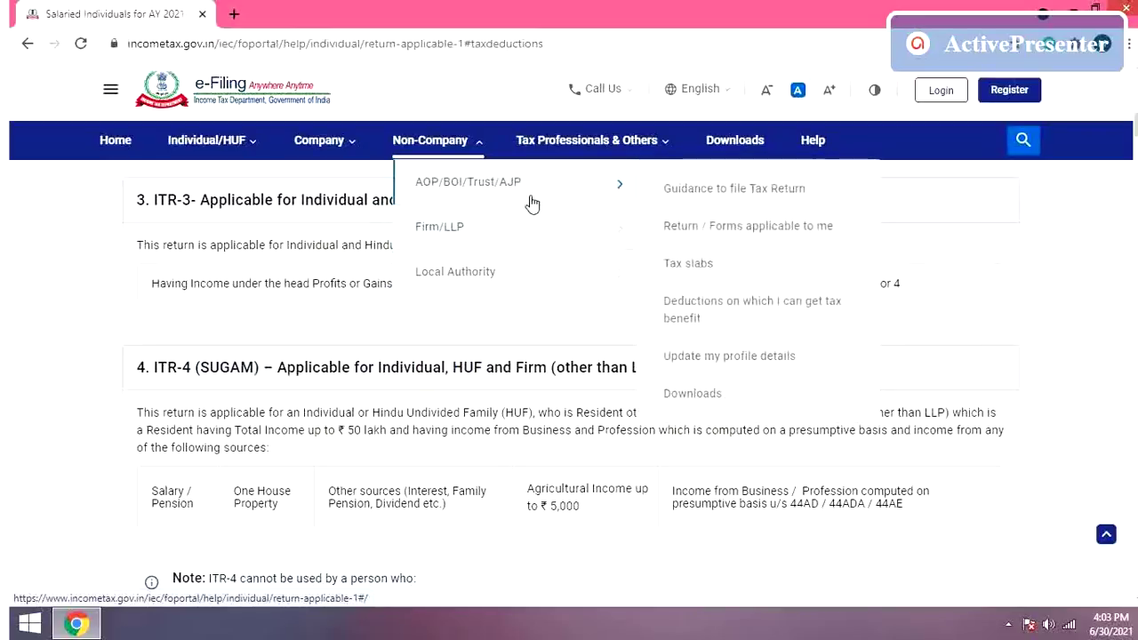
mouse_move(575, 141)
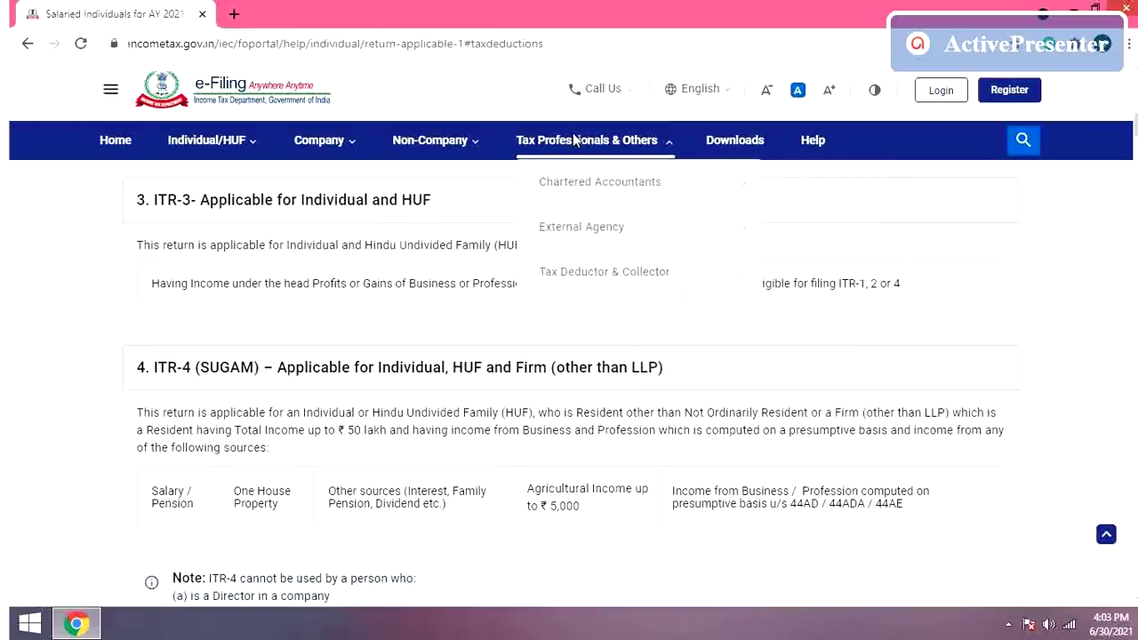
Step: Browse the Tax Professionals & Others submenus, view the Help page, then go to Register
mouse_move(603, 190)
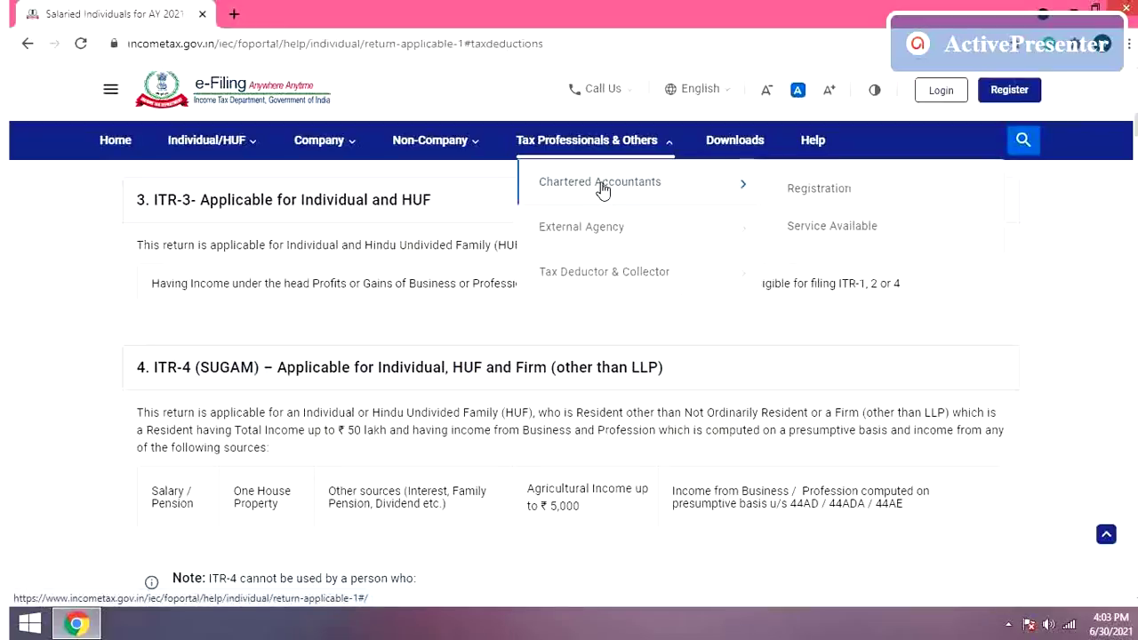
mouse_move(613, 233)
mouse_move(619, 278)
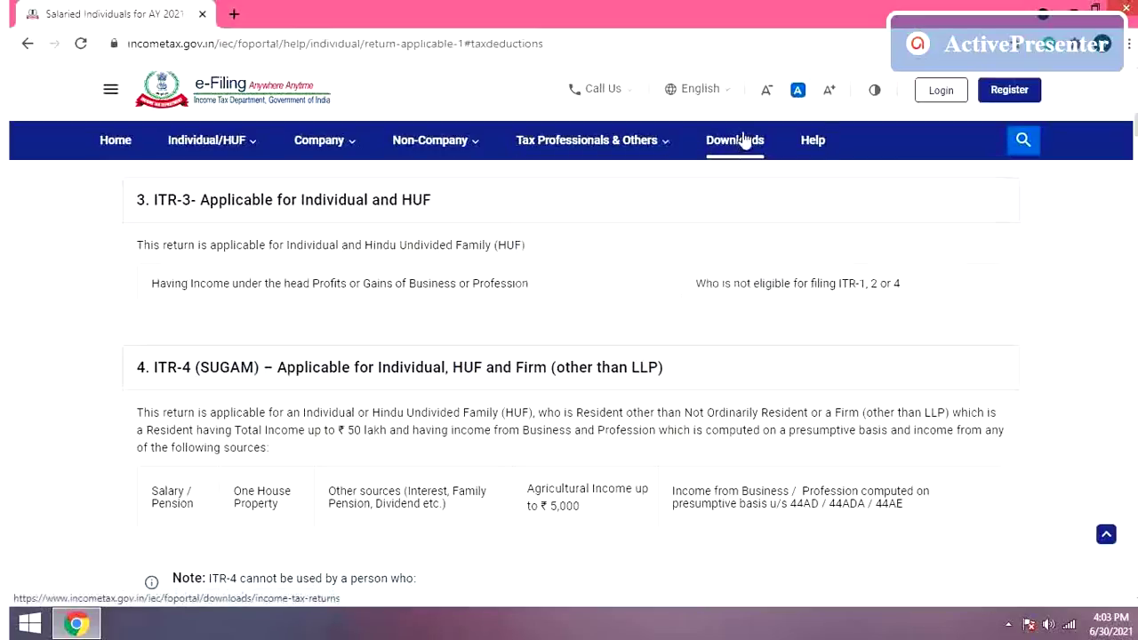
left_click(813, 142)
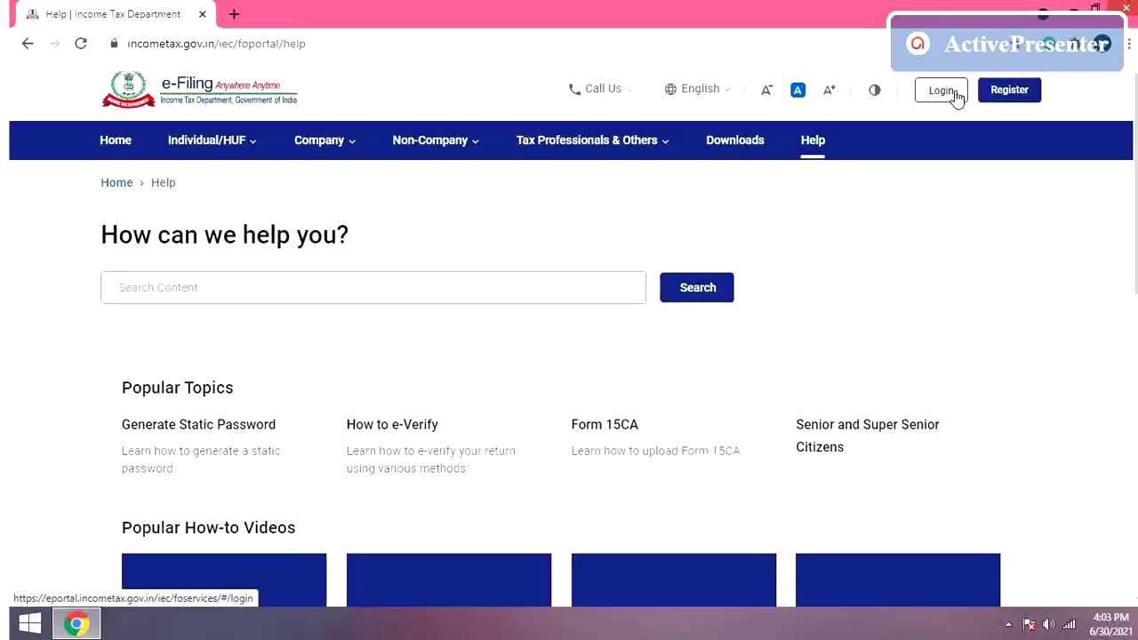
left_click(1005, 96)
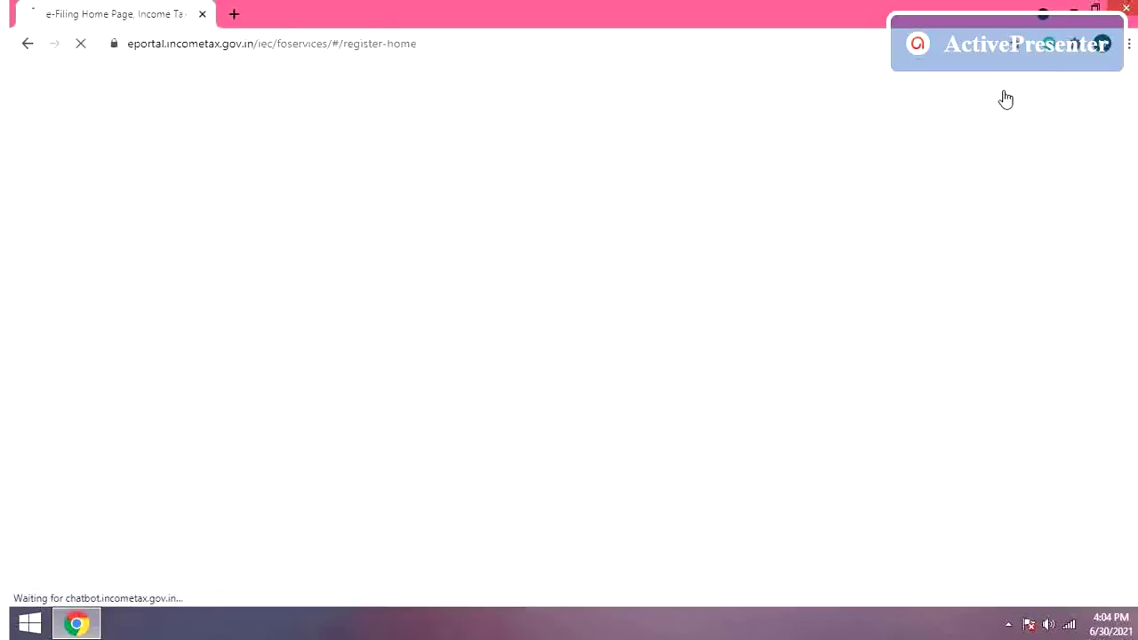
Step: Log in with the PAN user ID, confirm the secure access message and enter the account password
left_click(949, 96)
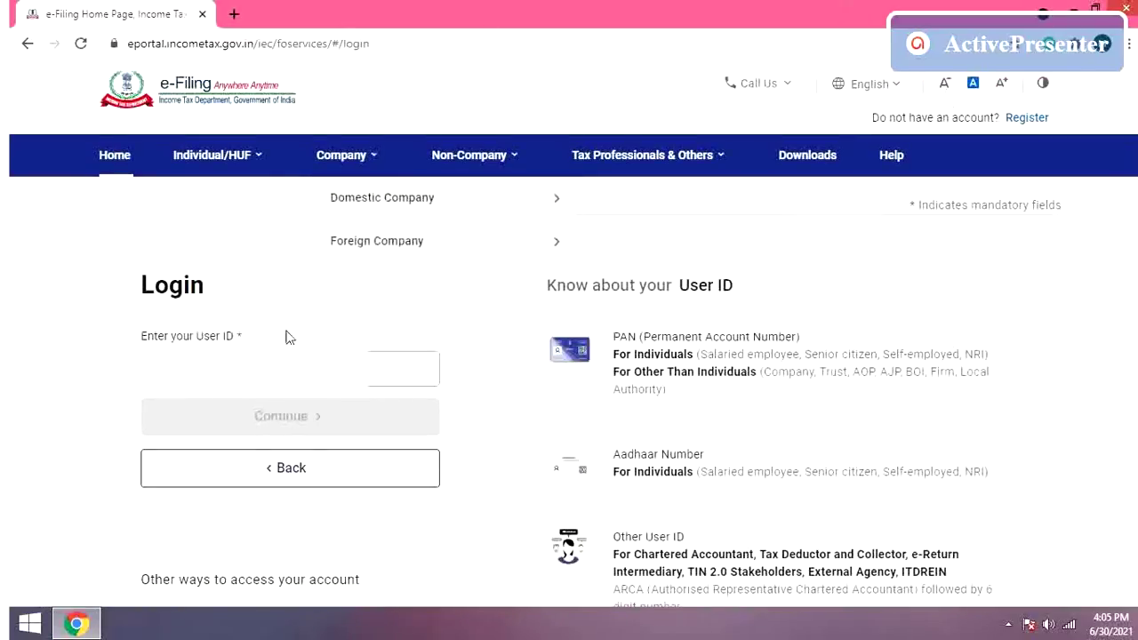
left_click(289, 369)
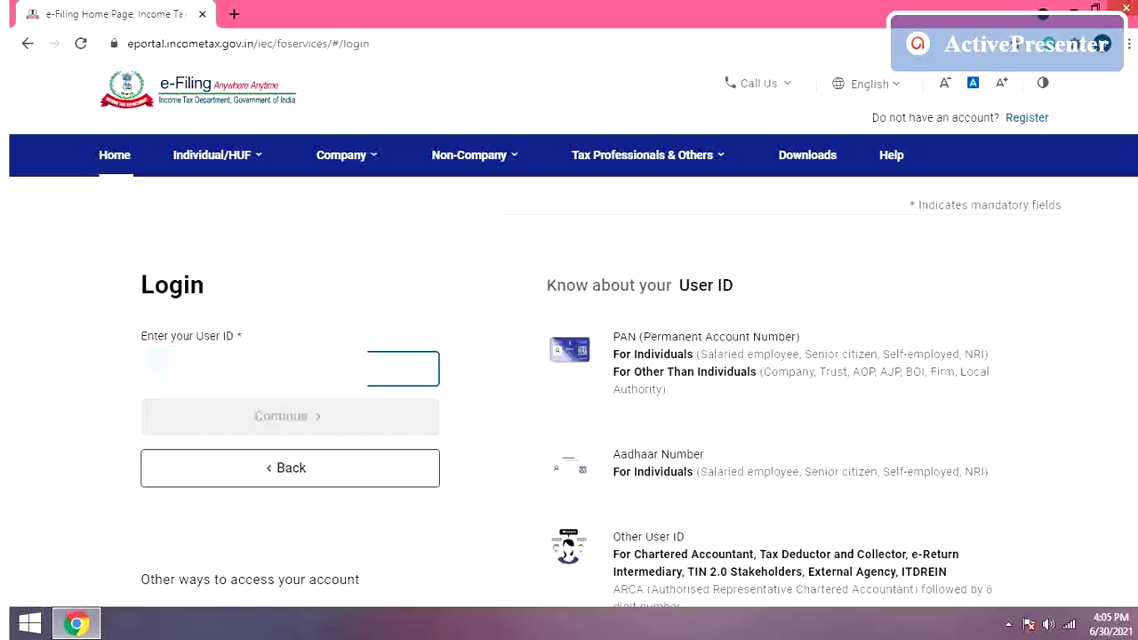
type("XXX")
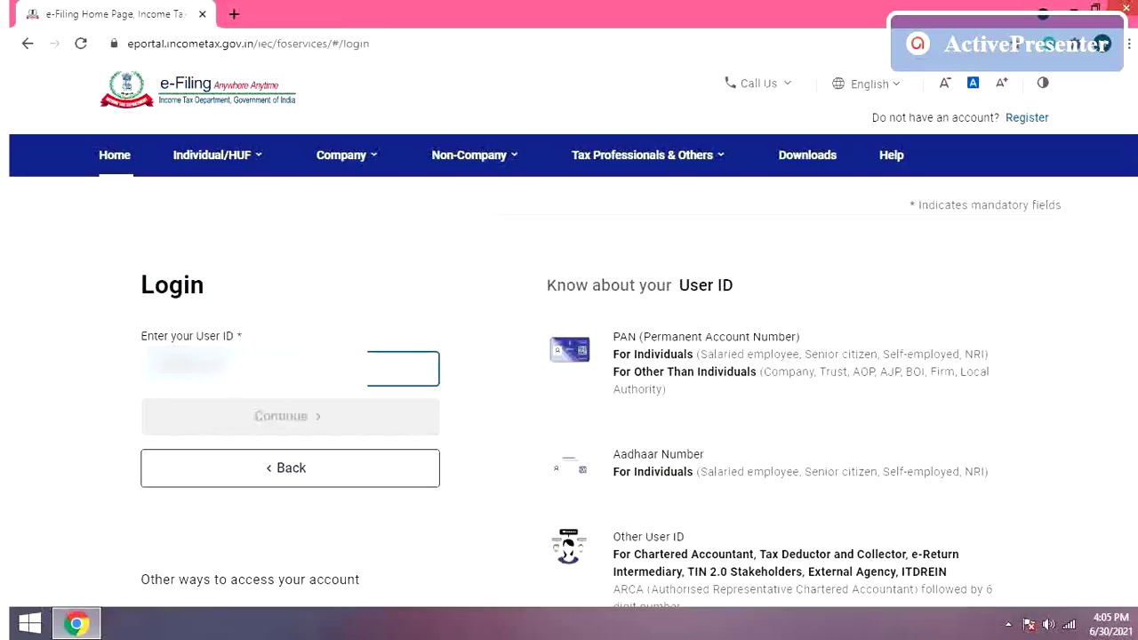
type("X")
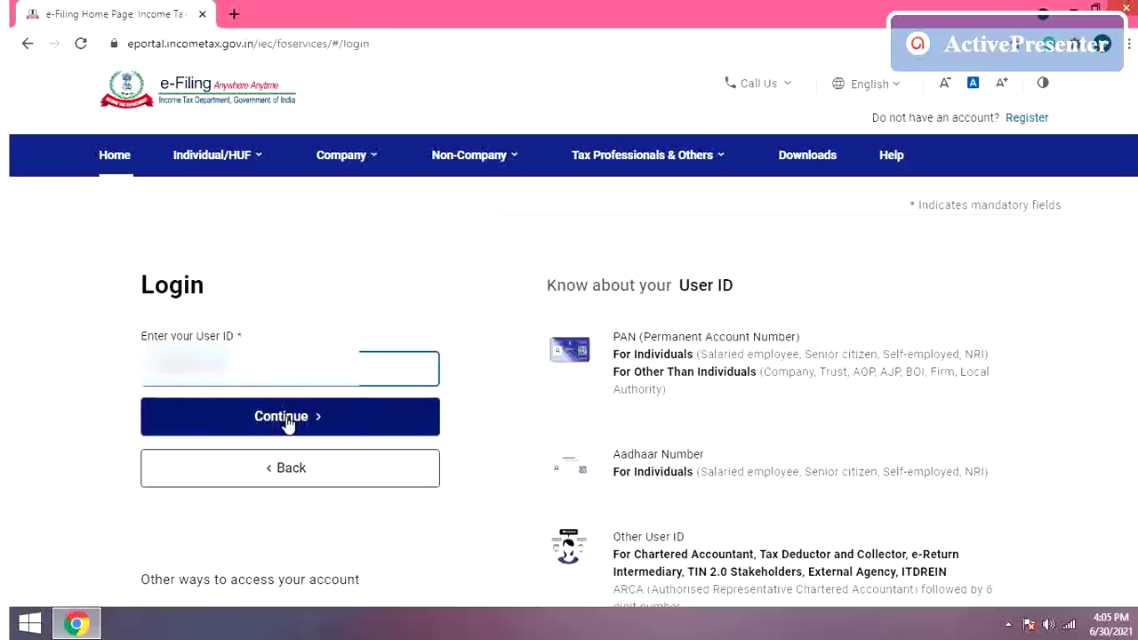
left_click(287, 425)
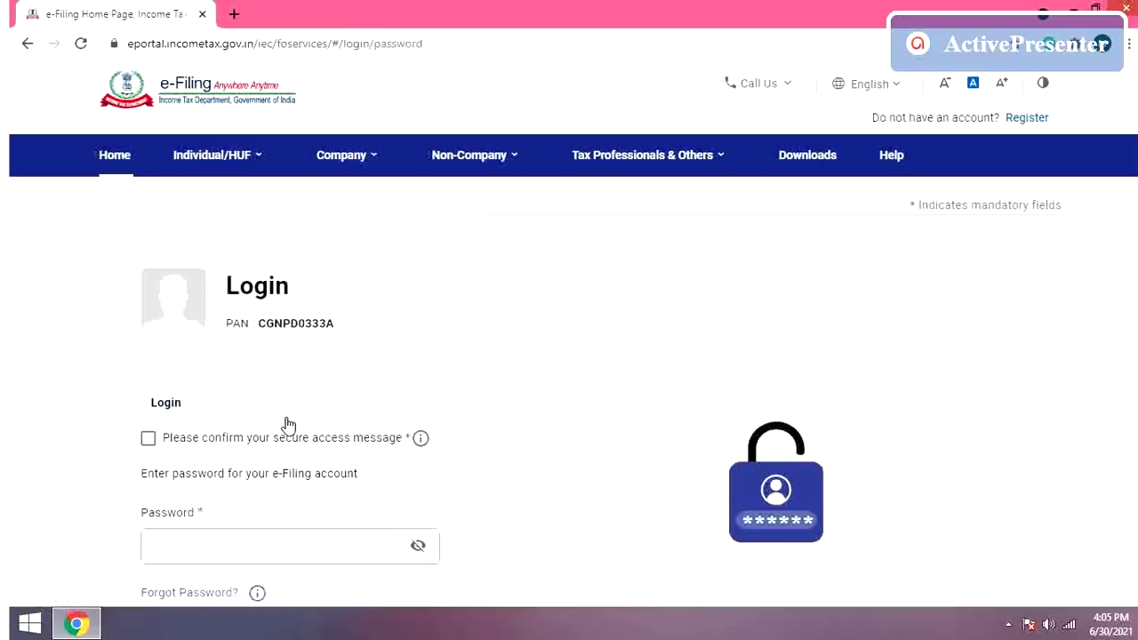
left_click(149, 439)
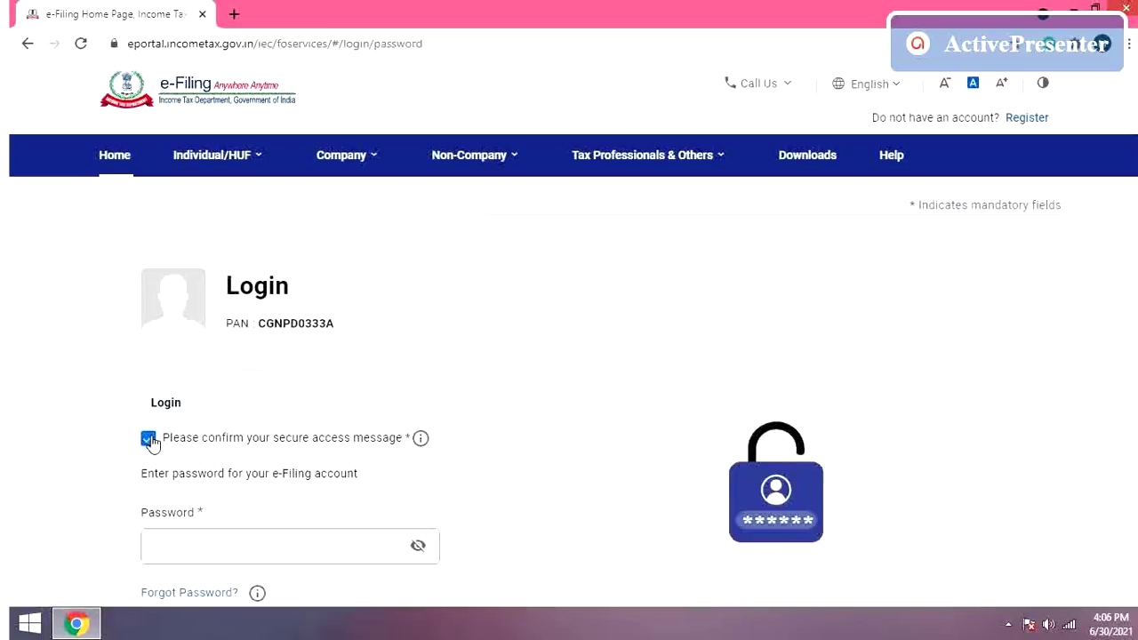
left_click(275, 544)
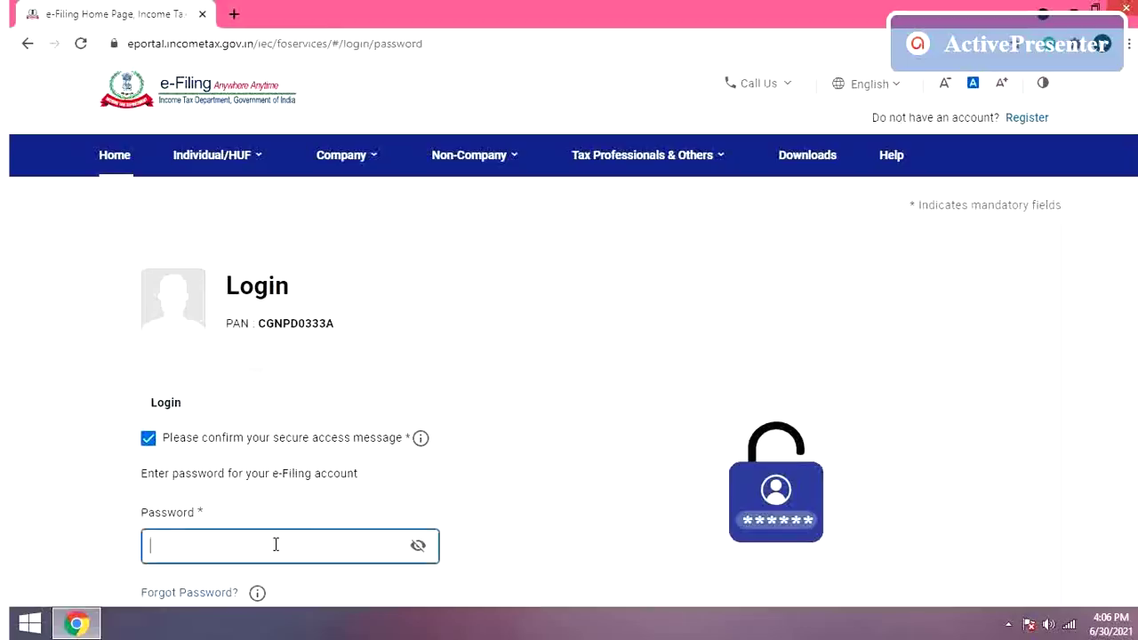
type("••••••••••••••")
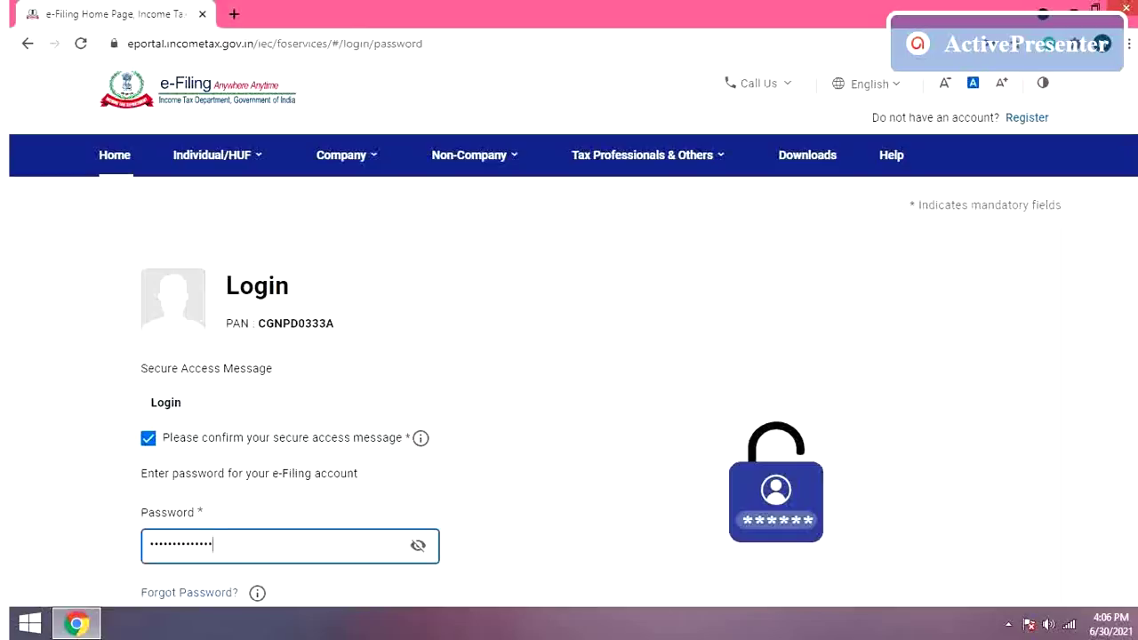
scroll(569, 356, "down", 1)
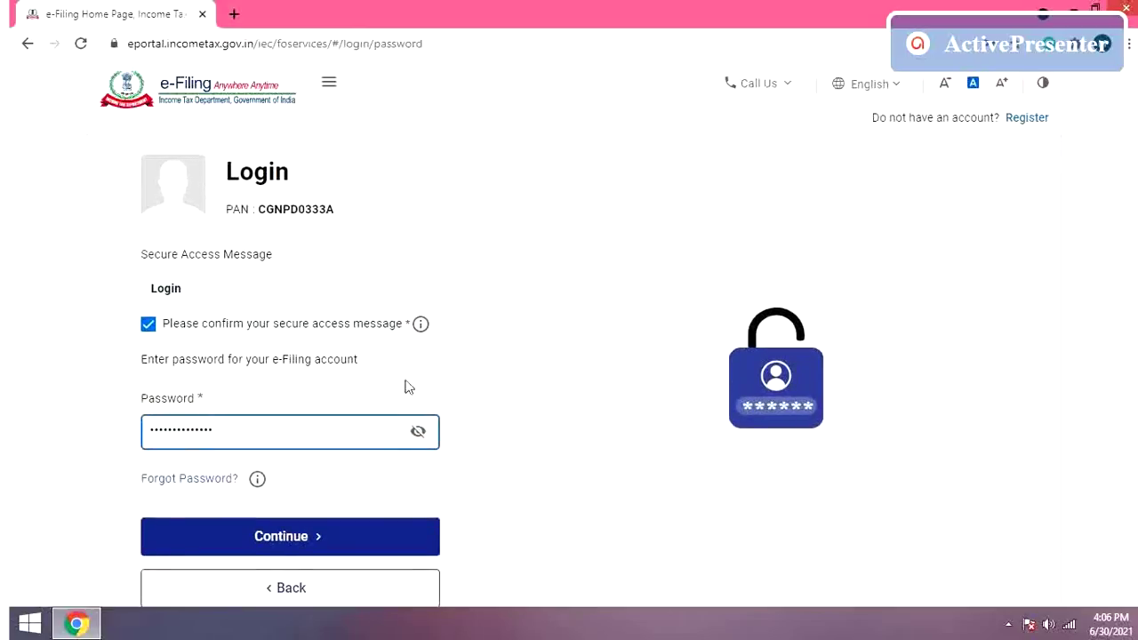
left_click(347, 536)
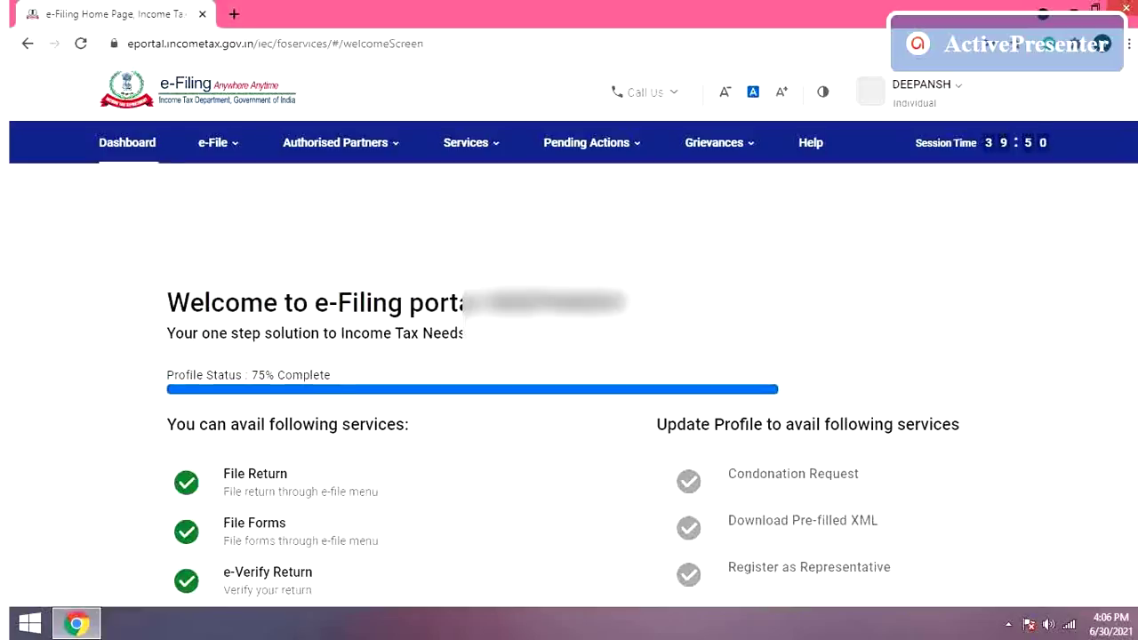
scroll(569, 445, "down", 1)
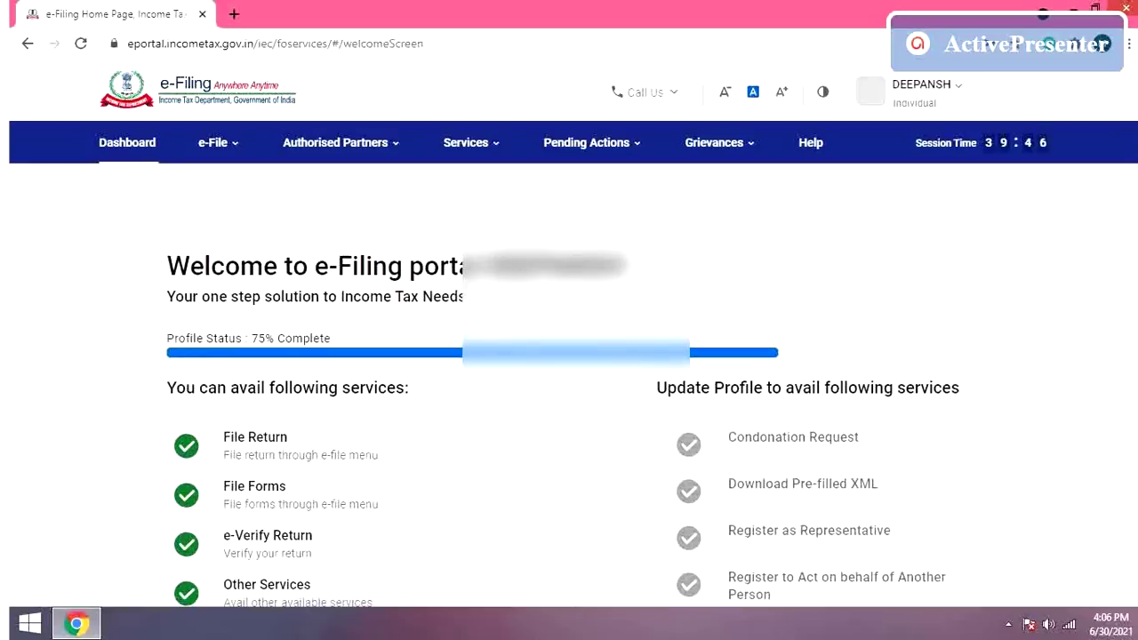
scroll(569, 400, "down", 1)
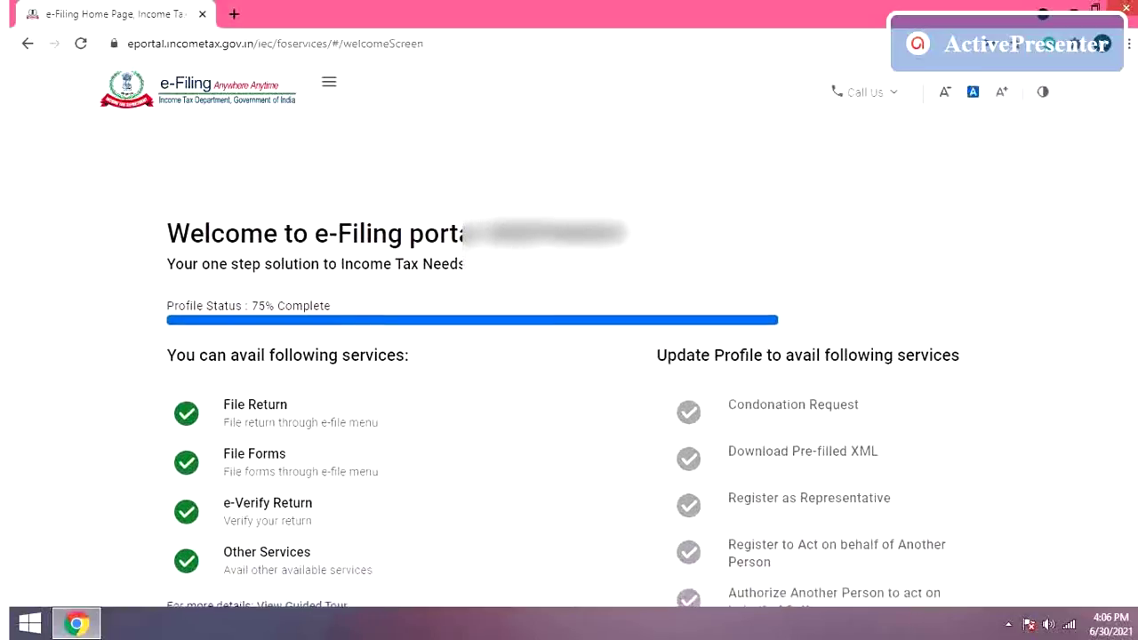
scroll(569, 359, "down", 2)
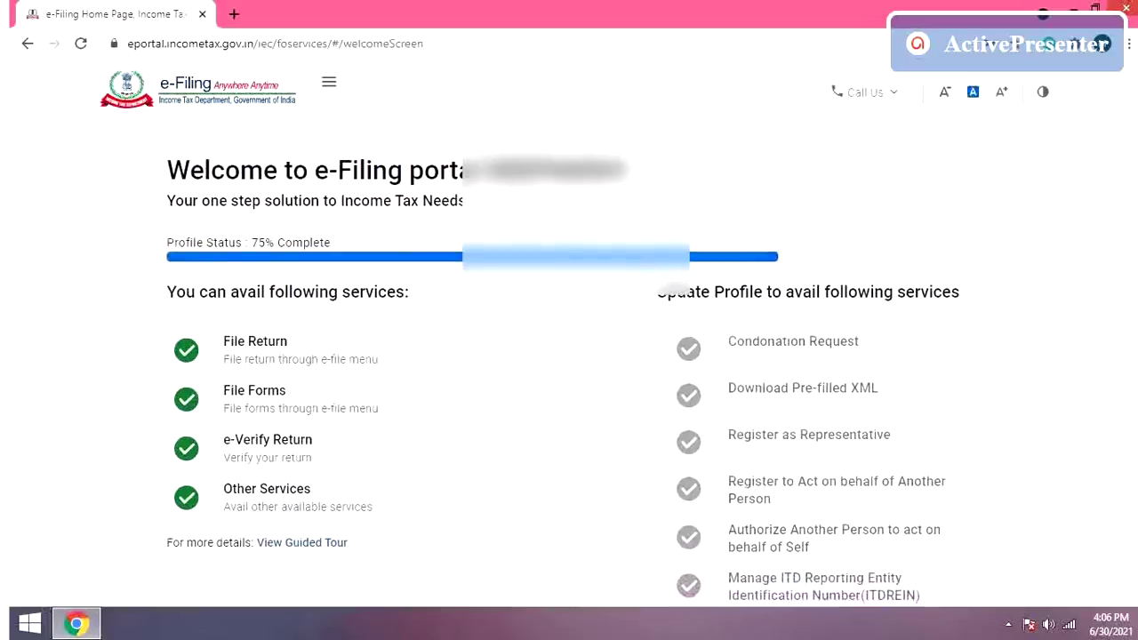
scroll(569, 359, "down", 1)
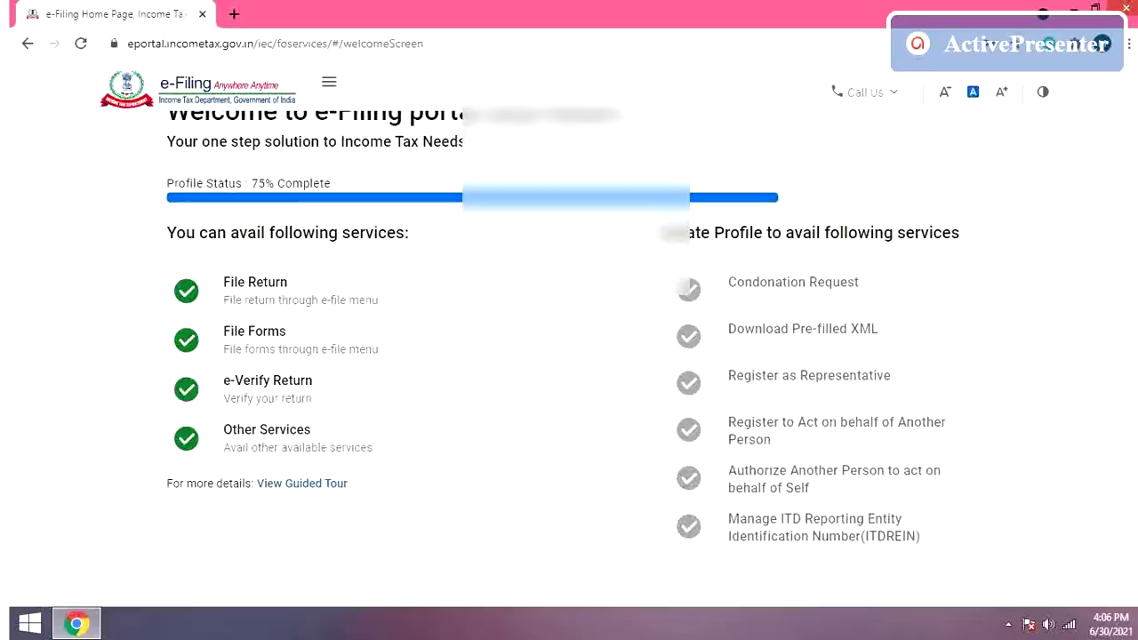
scroll(569, 359, "down", 1)
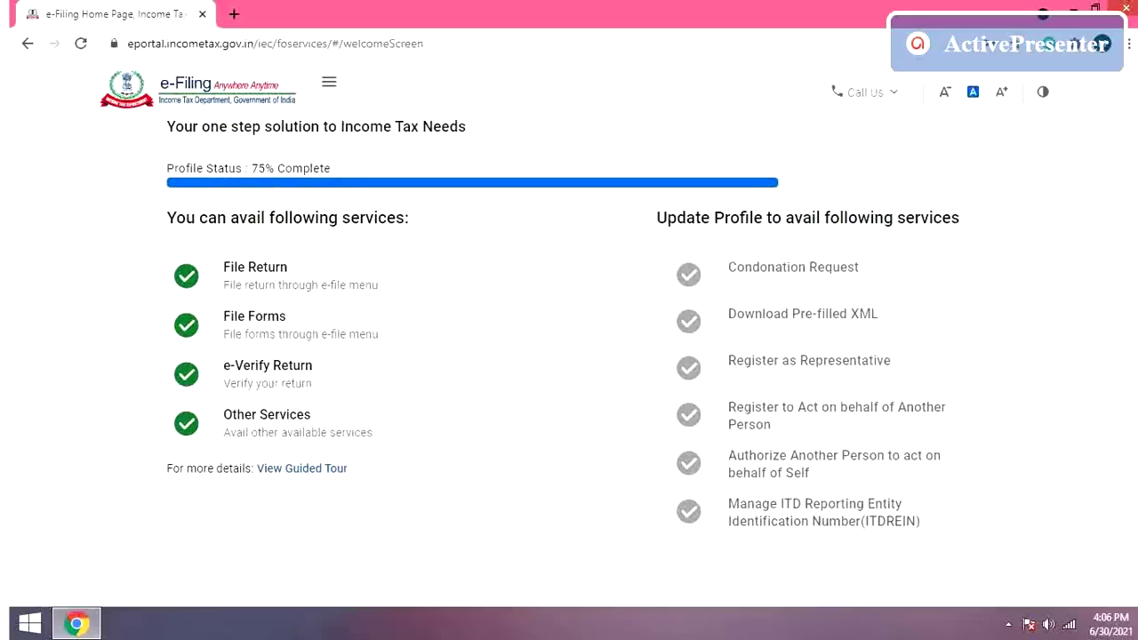
scroll(357, 322, "down", 1)
scroll(357, 322, "up", 1)
scroll(942, 328, "down", 1)
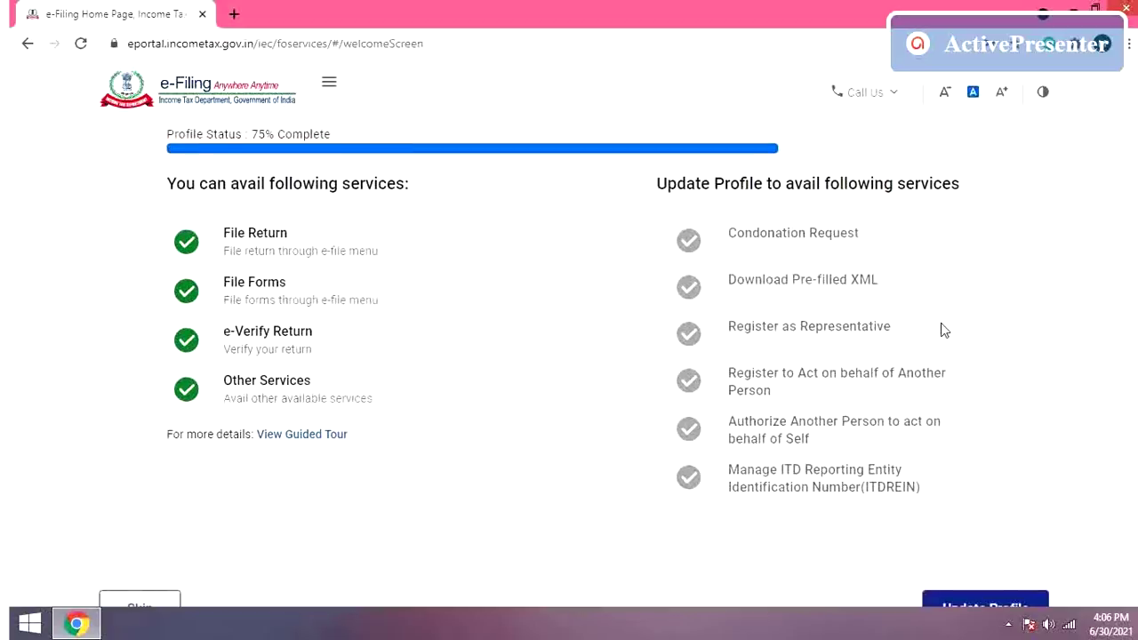
scroll(944, 330, "down", 3)
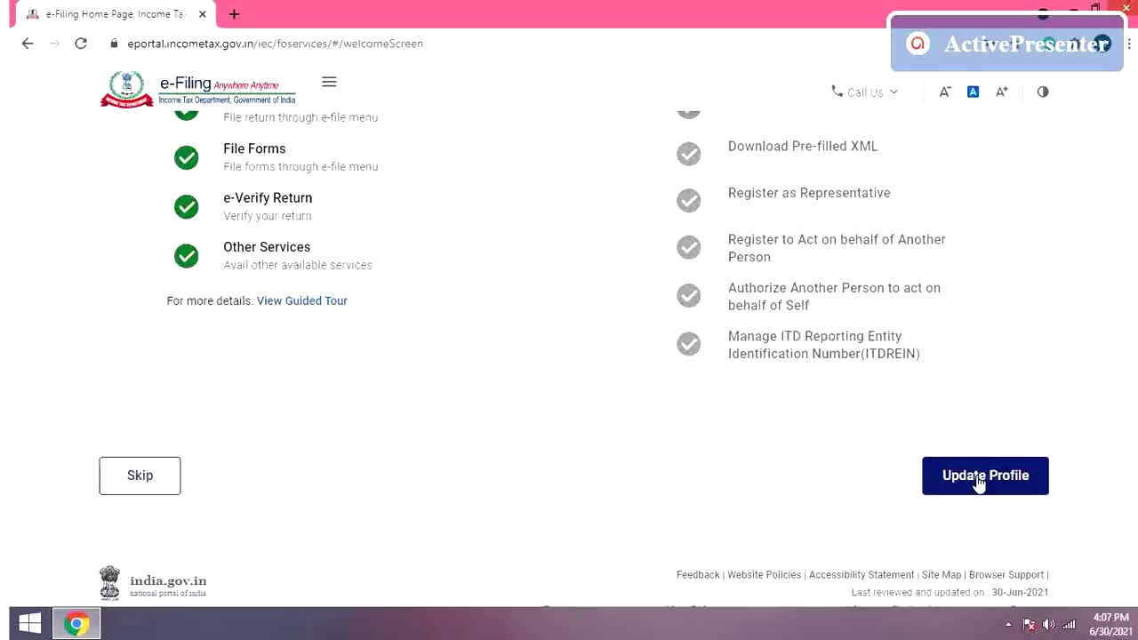
left_click(979, 482)
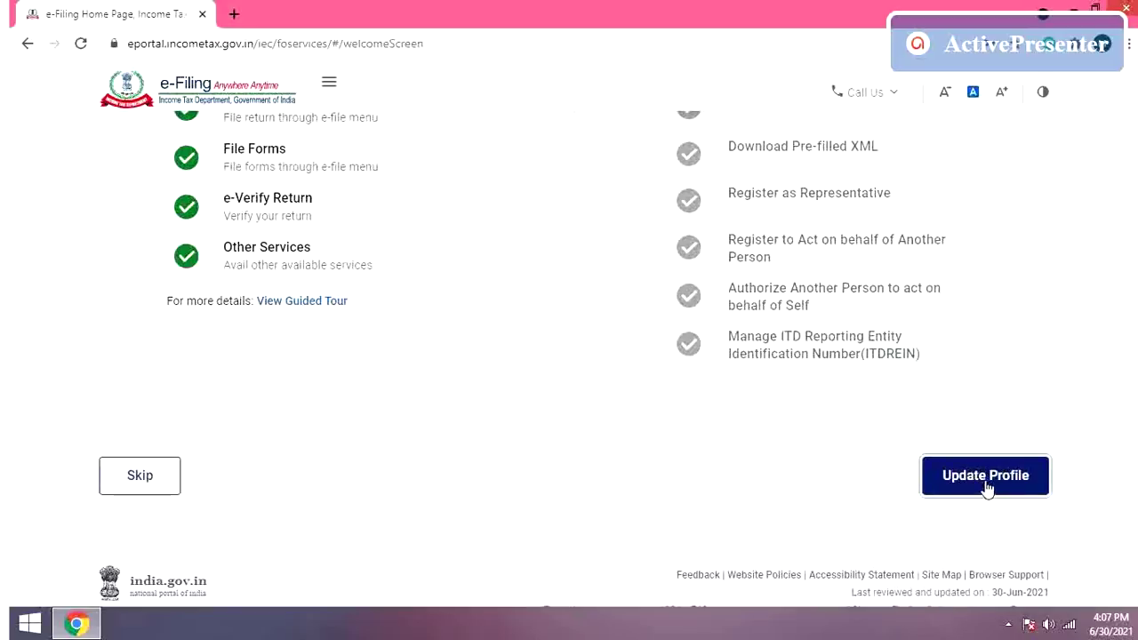
Step: Open My Profile via Update Profile and review the personal and contact details
left_click(985, 483)
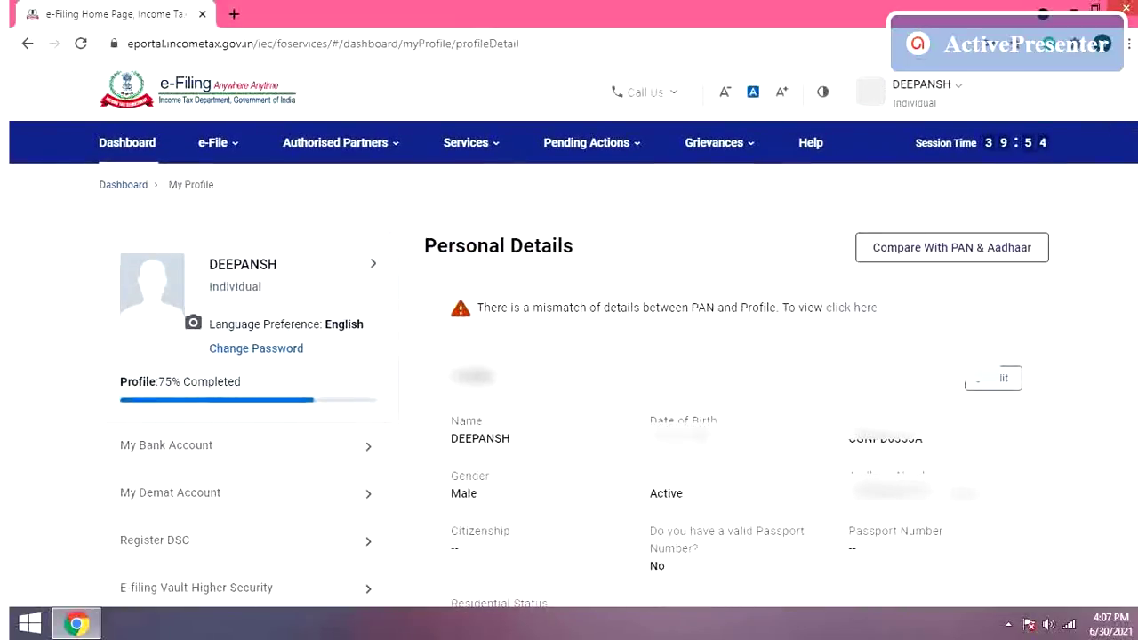
scroll(575, 382, "down", 2)
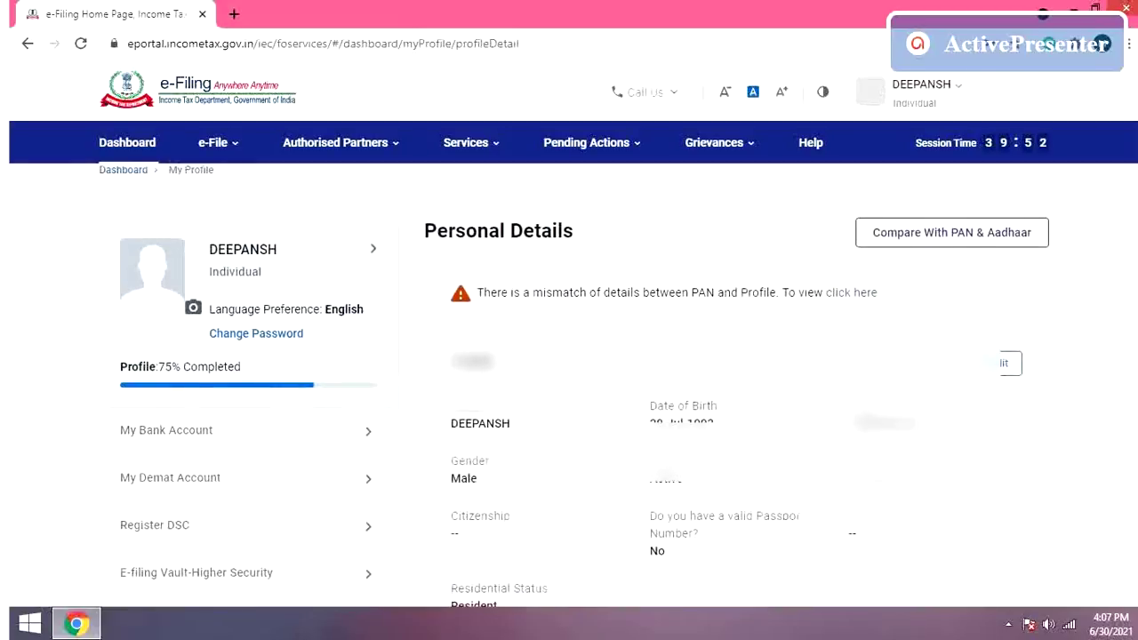
scroll(575, 382, "down", 2)
scroll(574, 382, "up", 1)
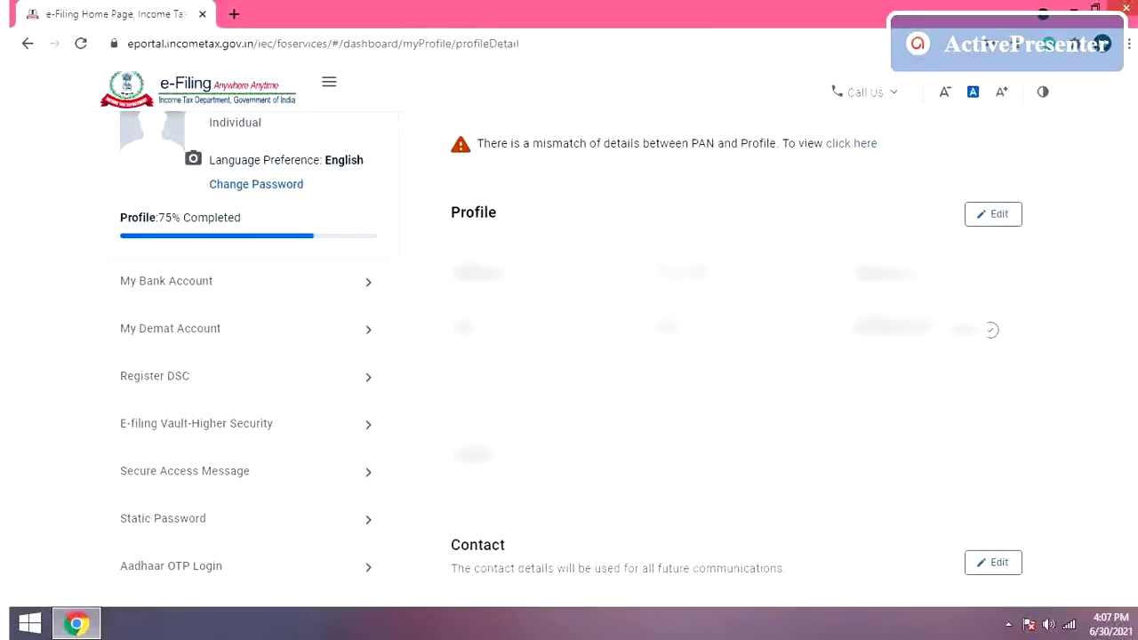
scroll(571, 359, "down", 3)
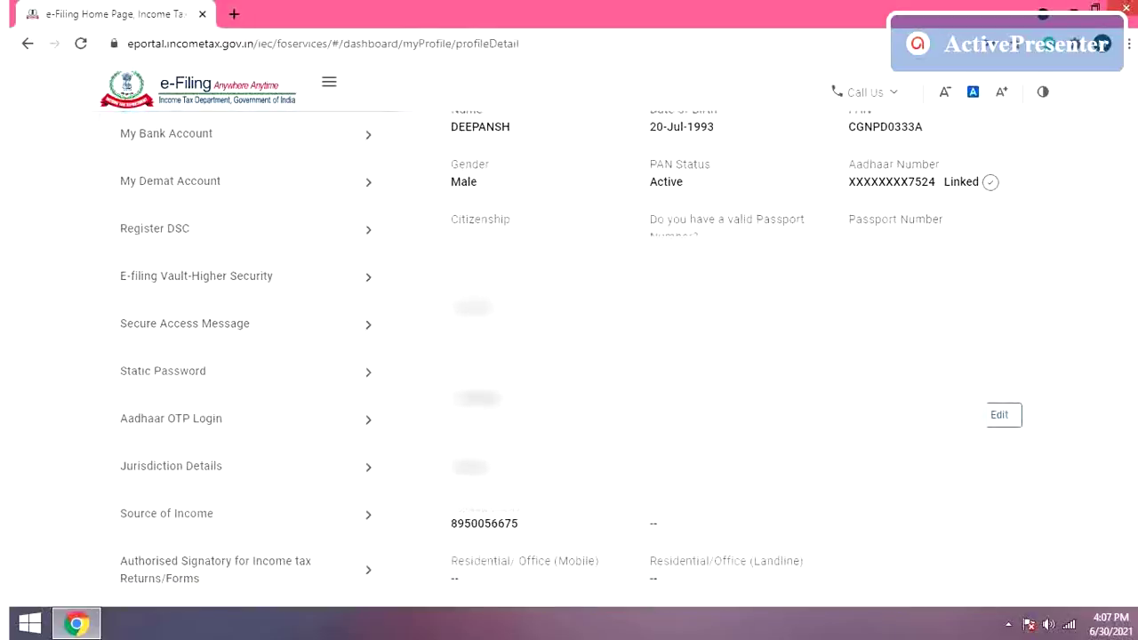
scroll(571, 359, "down", 3)
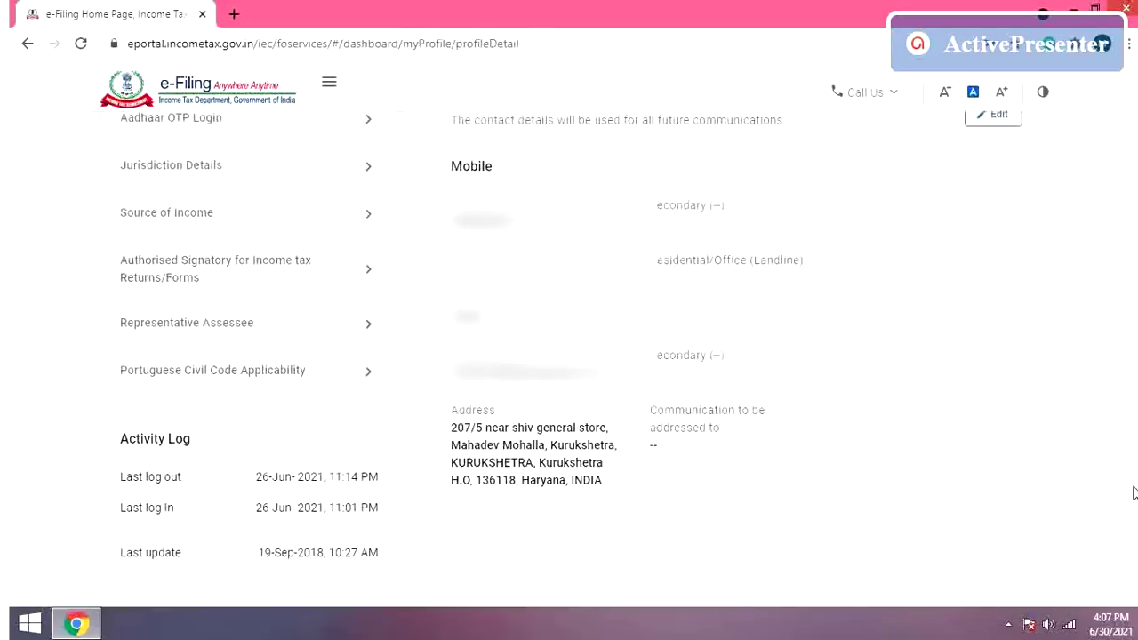
scroll(571, 359, "up", 3)
scroll(570, 359, "up", 4)
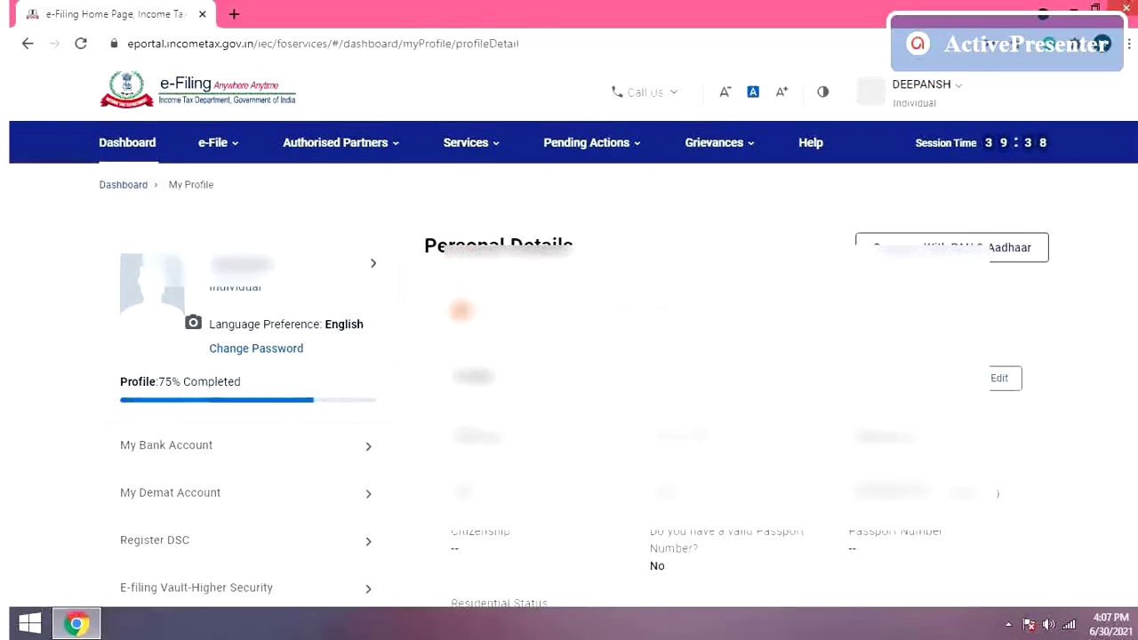
Step: From the Dashboard, start File Now with assessment year 2021-22 (Current A.Y.) and continue
left_click(125, 185)
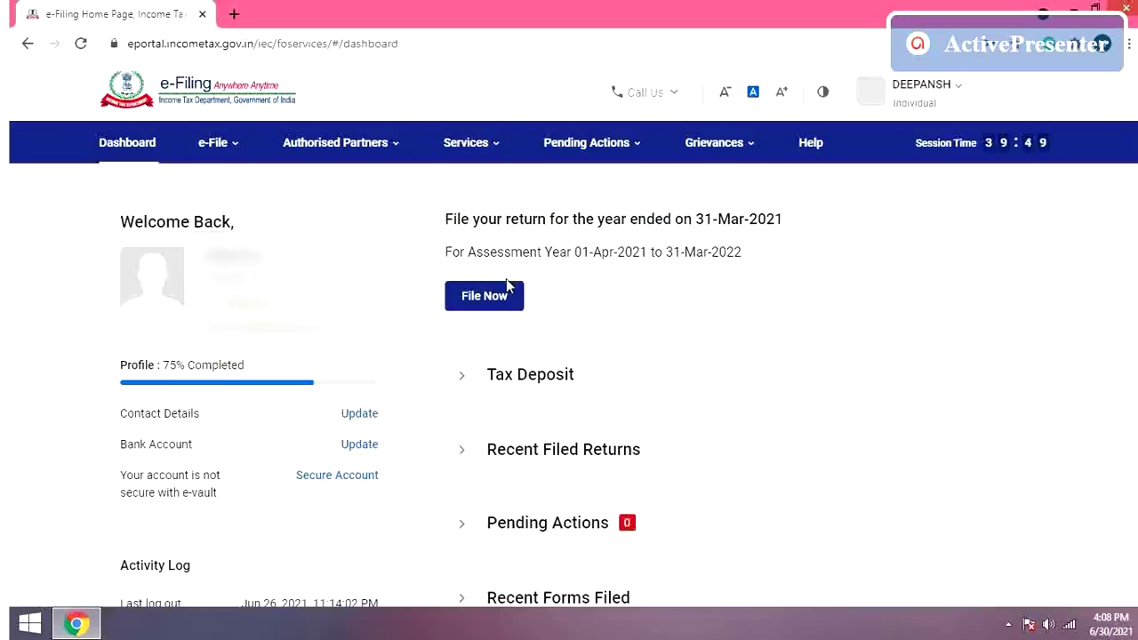
left_click(490, 300)
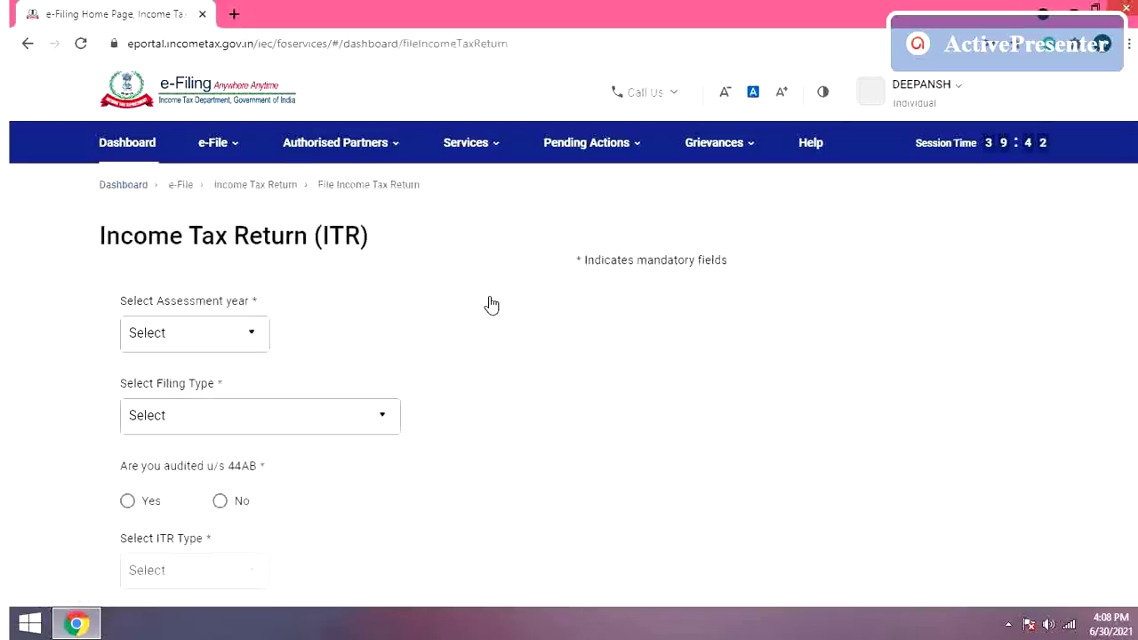
left_click(255, 337)
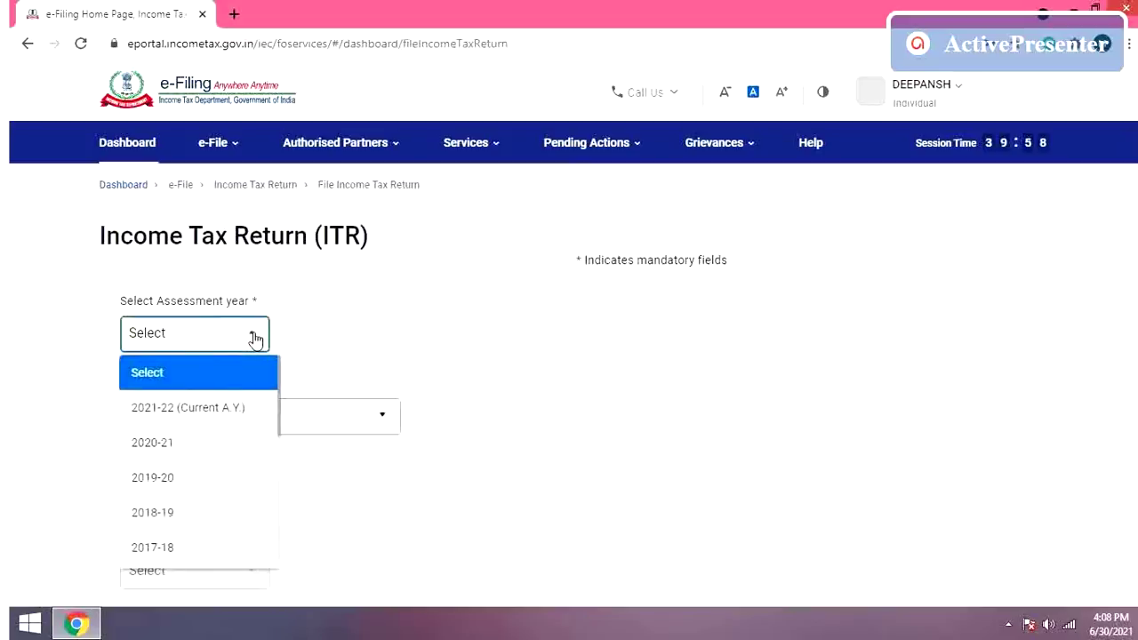
left_click(227, 413)
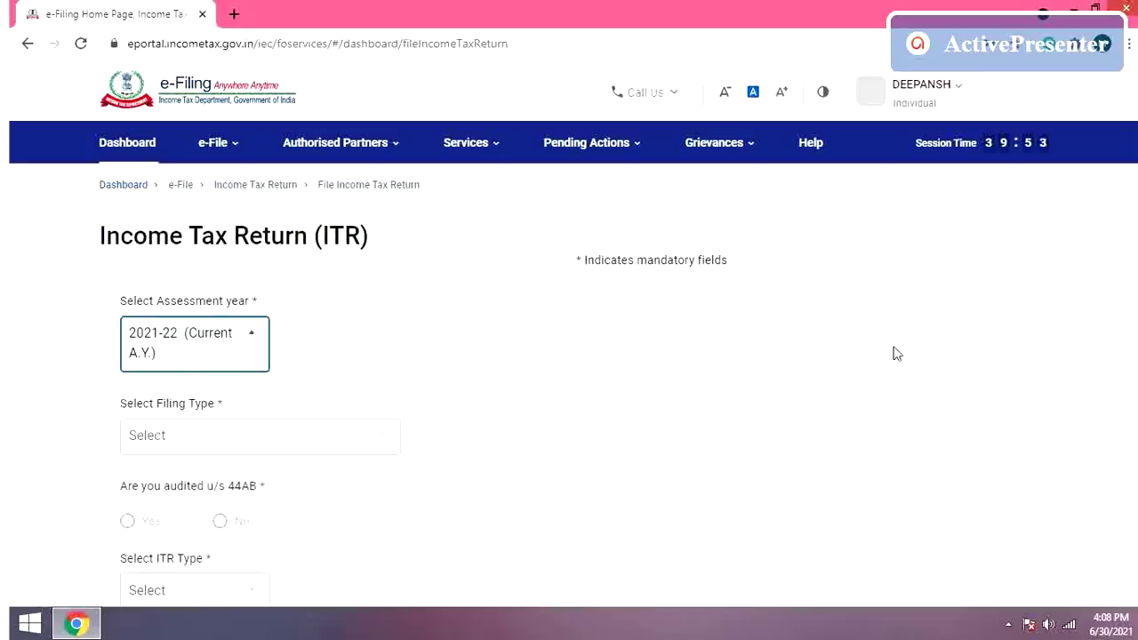
key("Down")
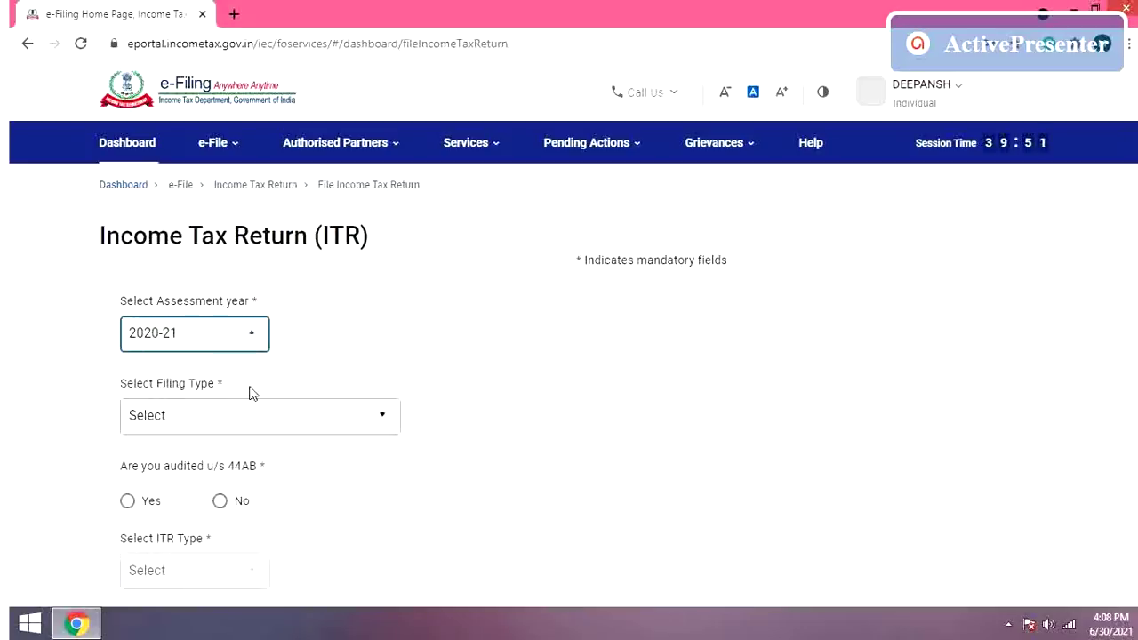
left_click(255, 347)
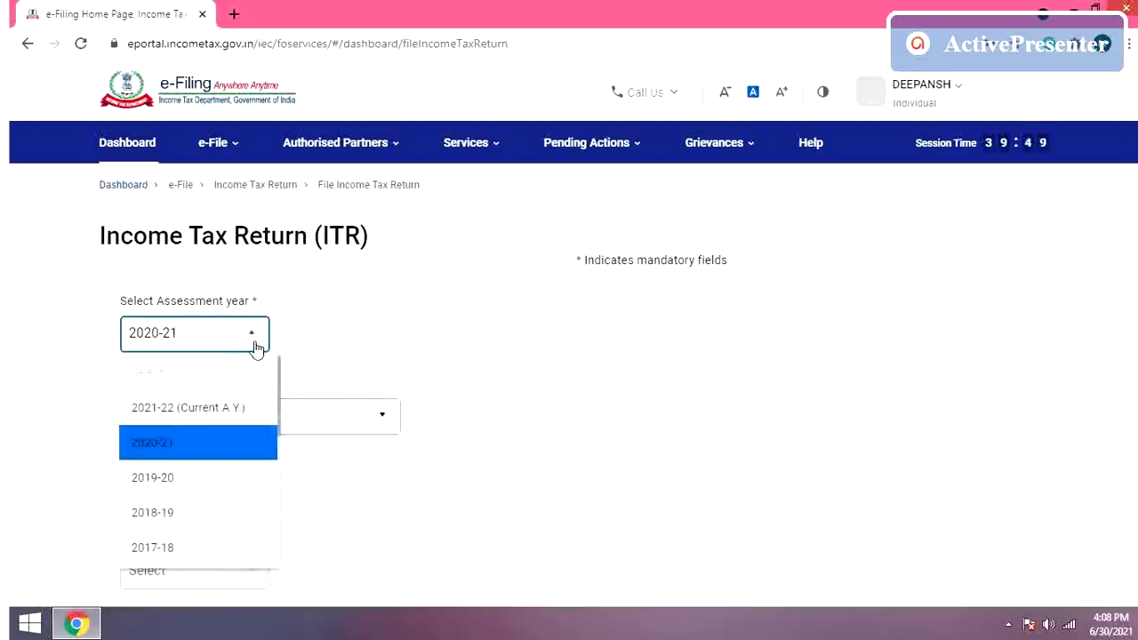
left_click(233, 407)
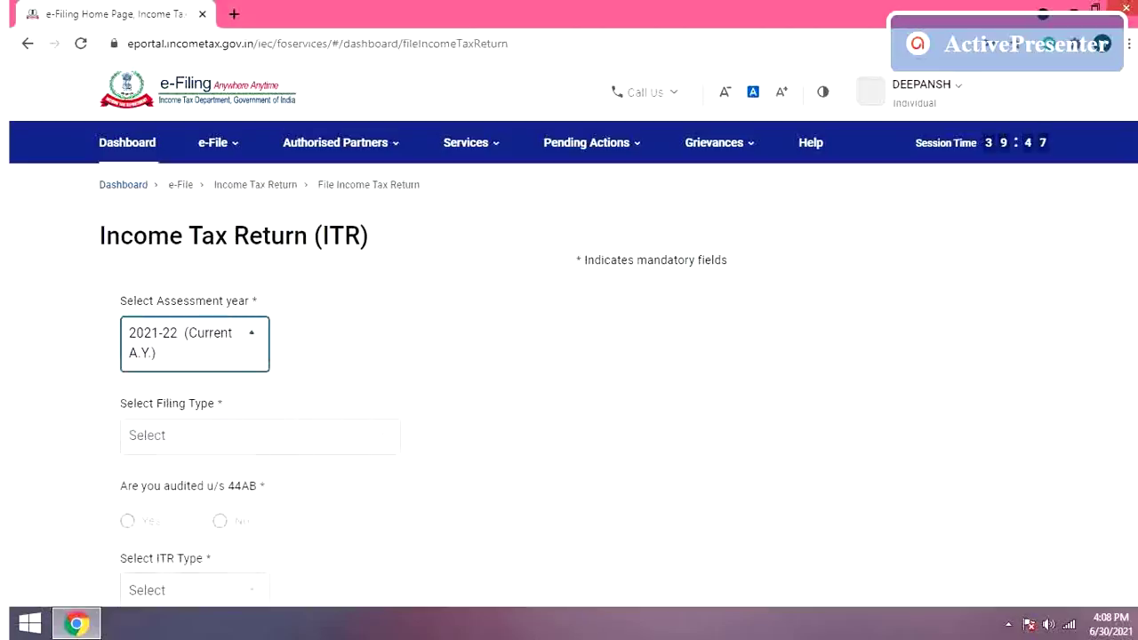
scroll(414, 382, "down", 1)
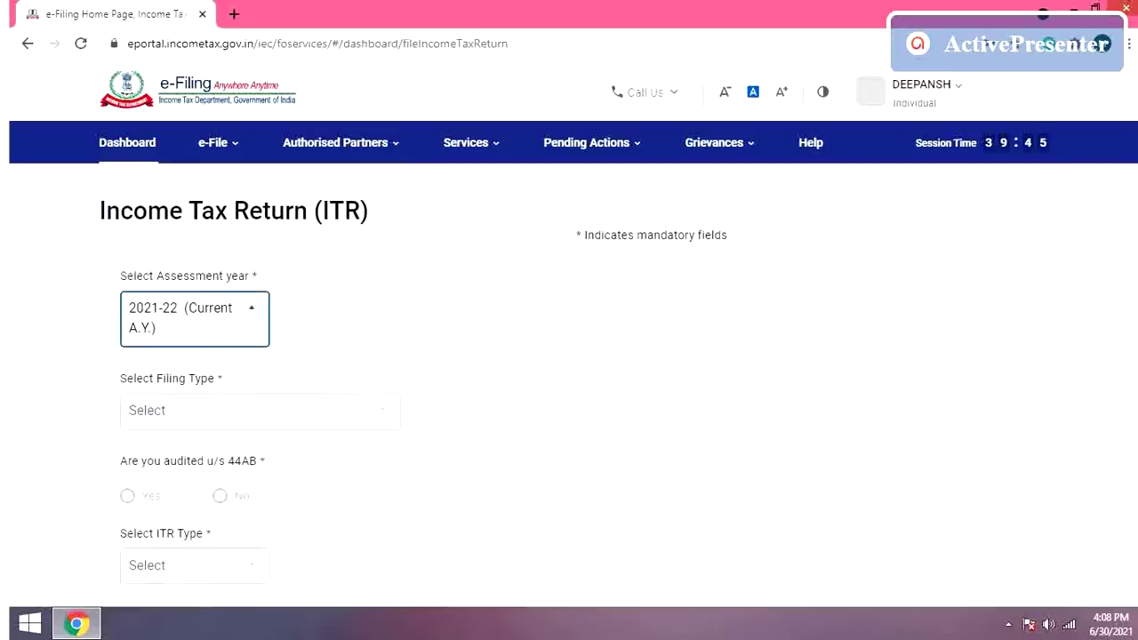
scroll(413, 382, "up", 1)
scroll(414, 383, "down", 1)
scroll(413, 382, "down", 2)
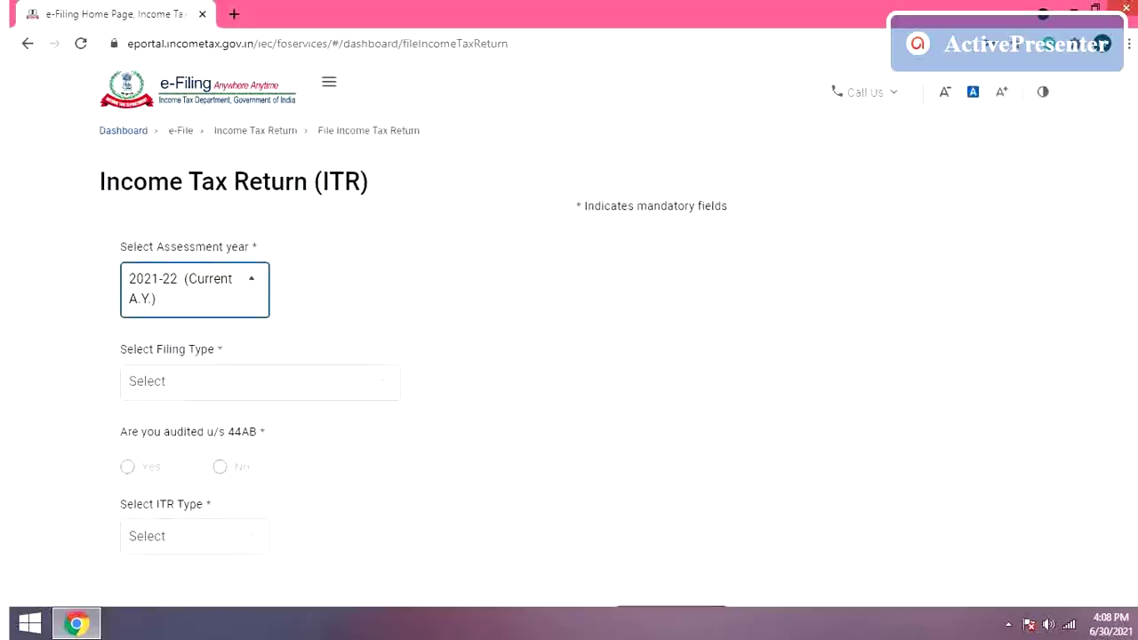
scroll(415, 346, "down", 1)
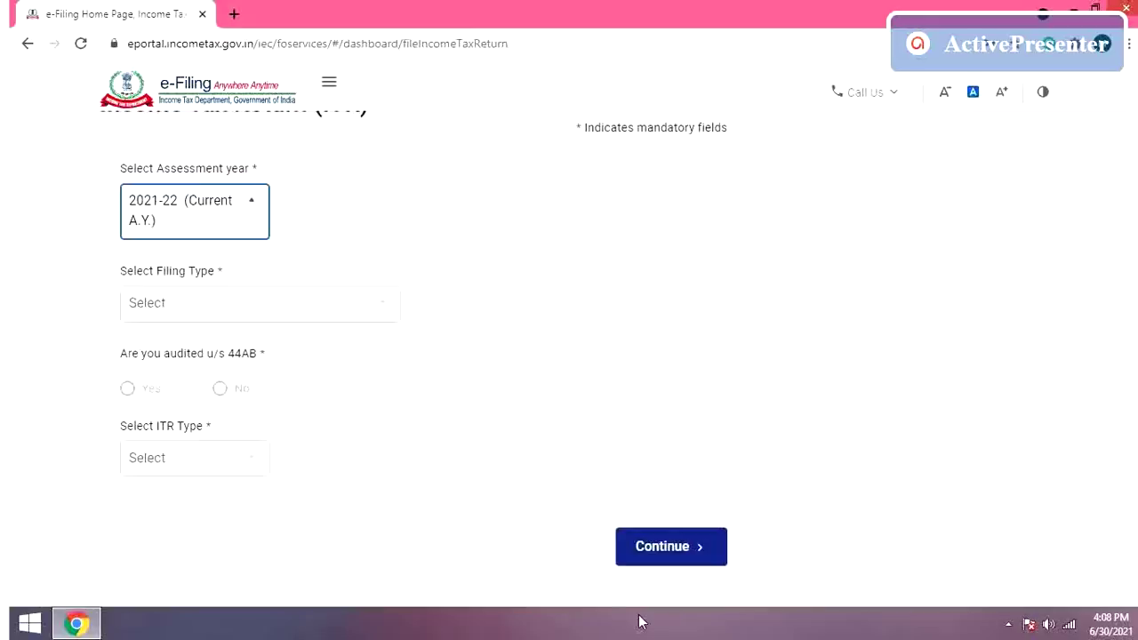
left_click(668, 546)
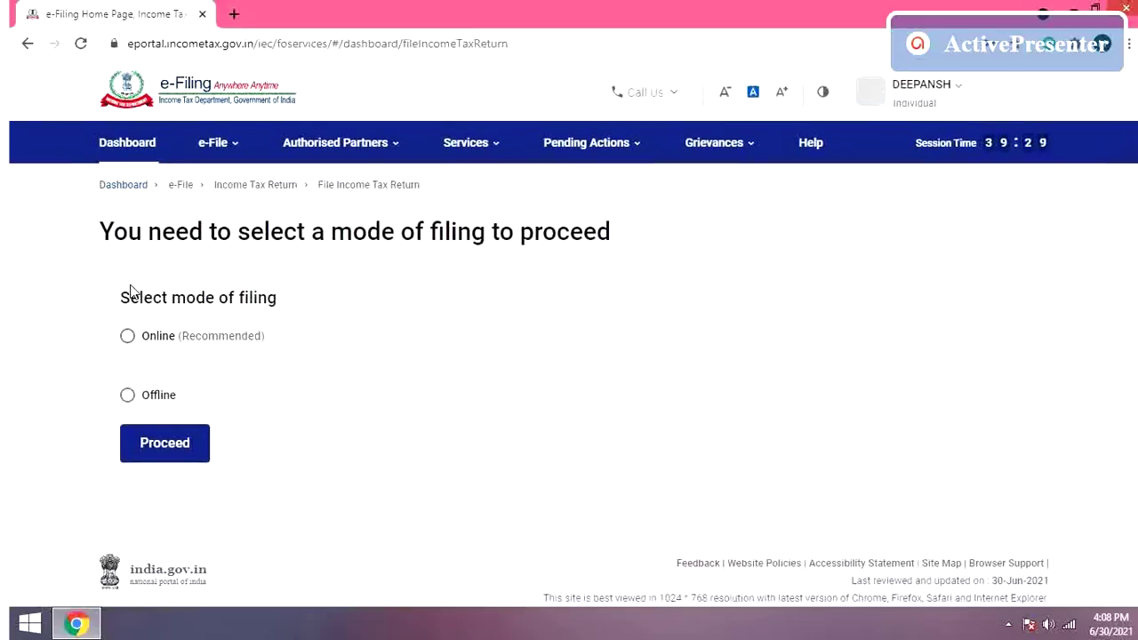
Step: Choose Online (Recommended) filing to reach the saved ITR-1 draft for AY 2021-22
left_click(128, 339)
left_click(152, 447)
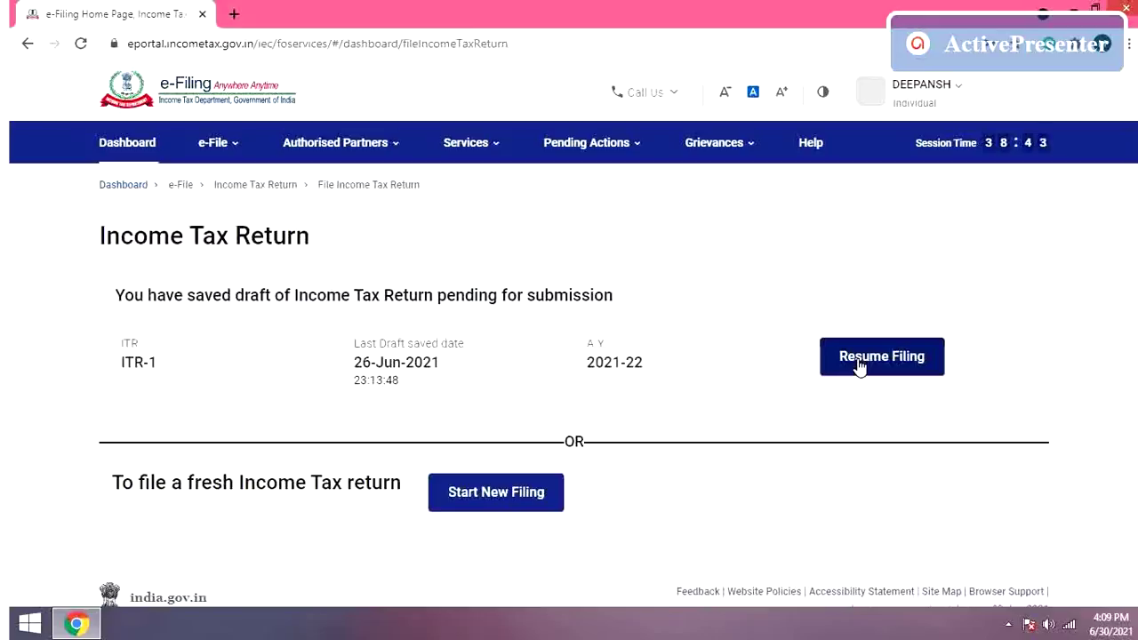
Step: Start a new filing instead of the draft, as an Individual using the ITR-1 form
left_click(496, 502)
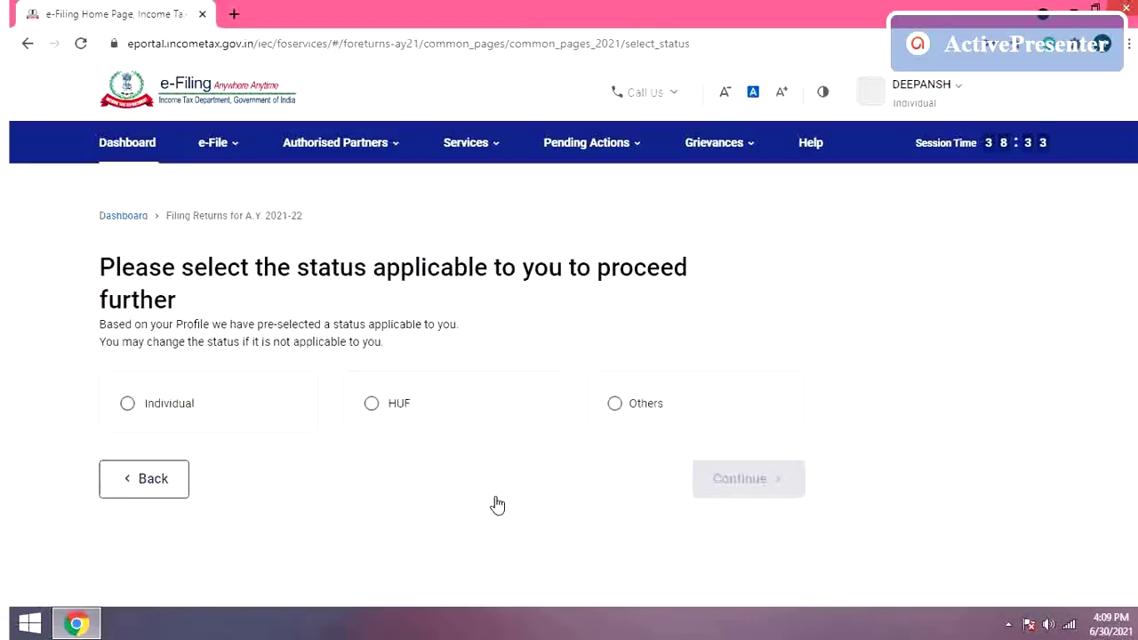
left_click(127, 411)
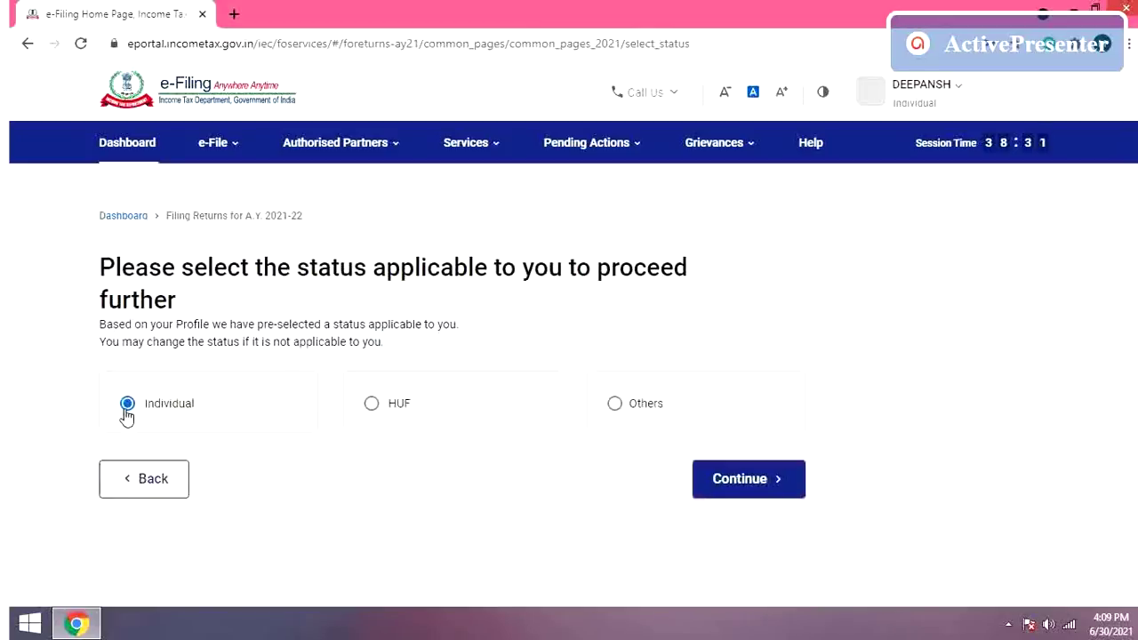
left_click(721, 488)
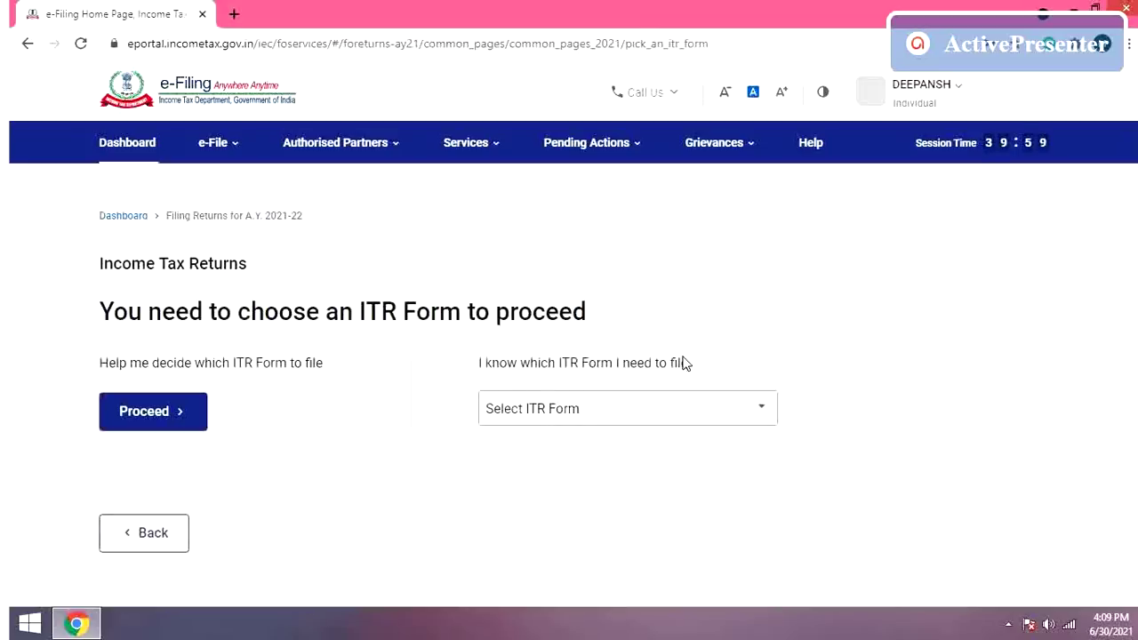
left_click(681, 417)
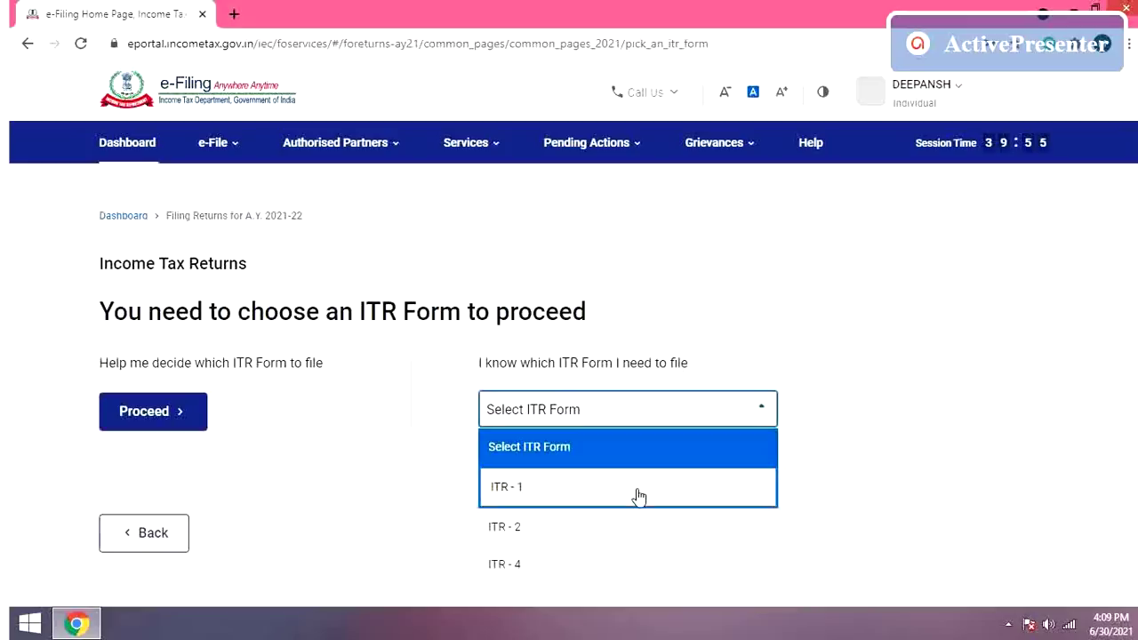
left_click(639, 496)
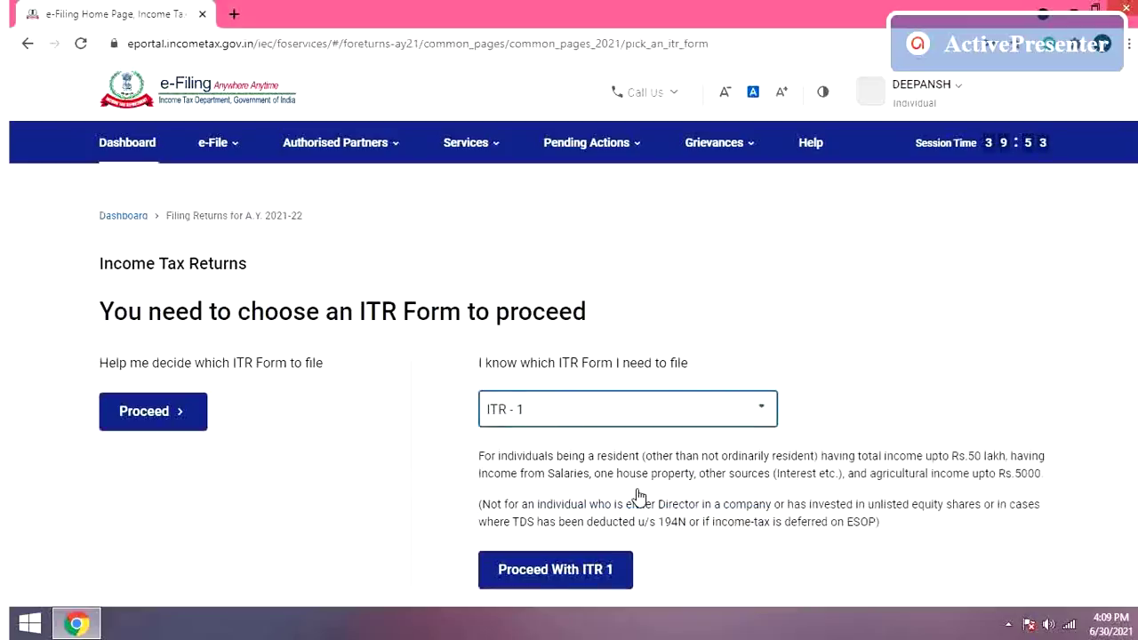
left_click(580, 574)
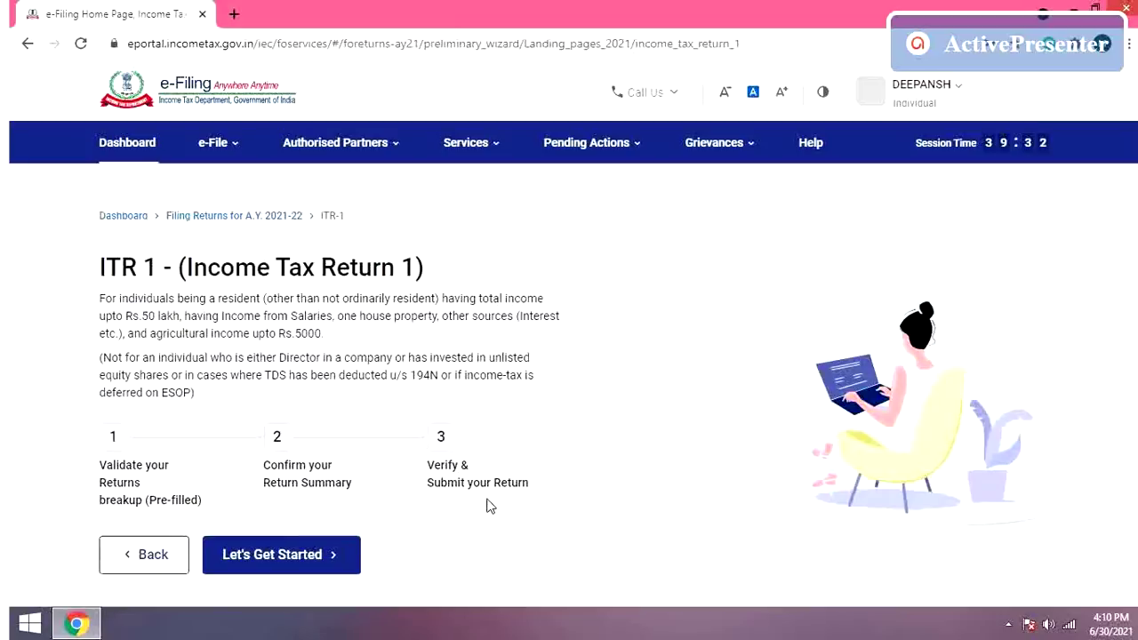
Step: Start the ITR-1 return with Let's Get Started
left_click(305, 555)
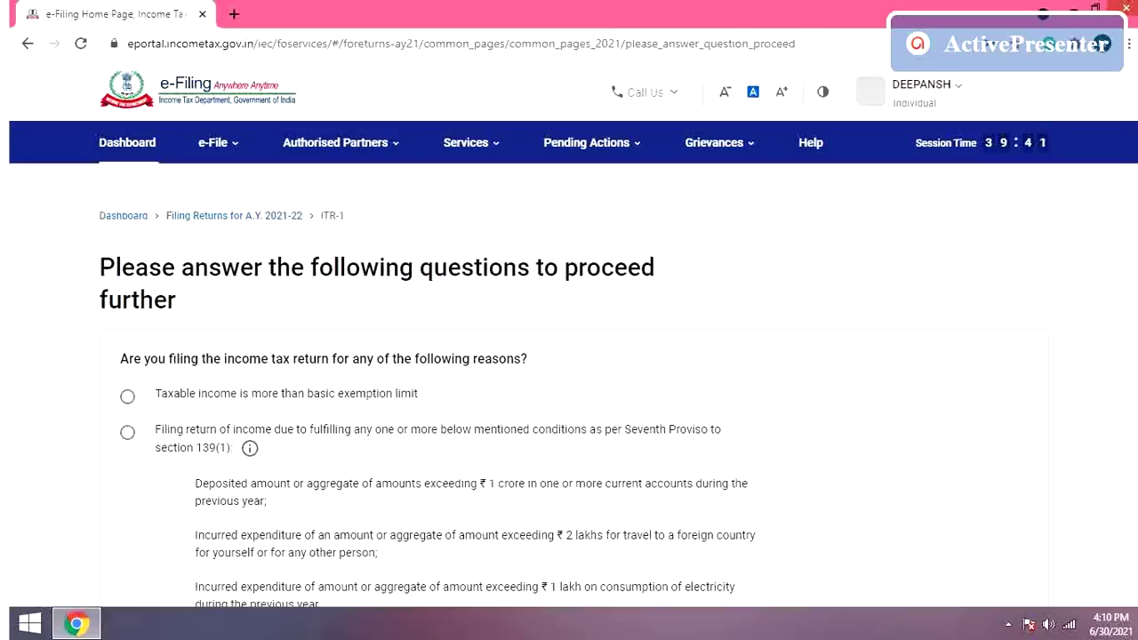
Step: Select 'Taxable income is more than basic exemption limit' as the filing reason and continue
scroll(439, 469, "down", 2)
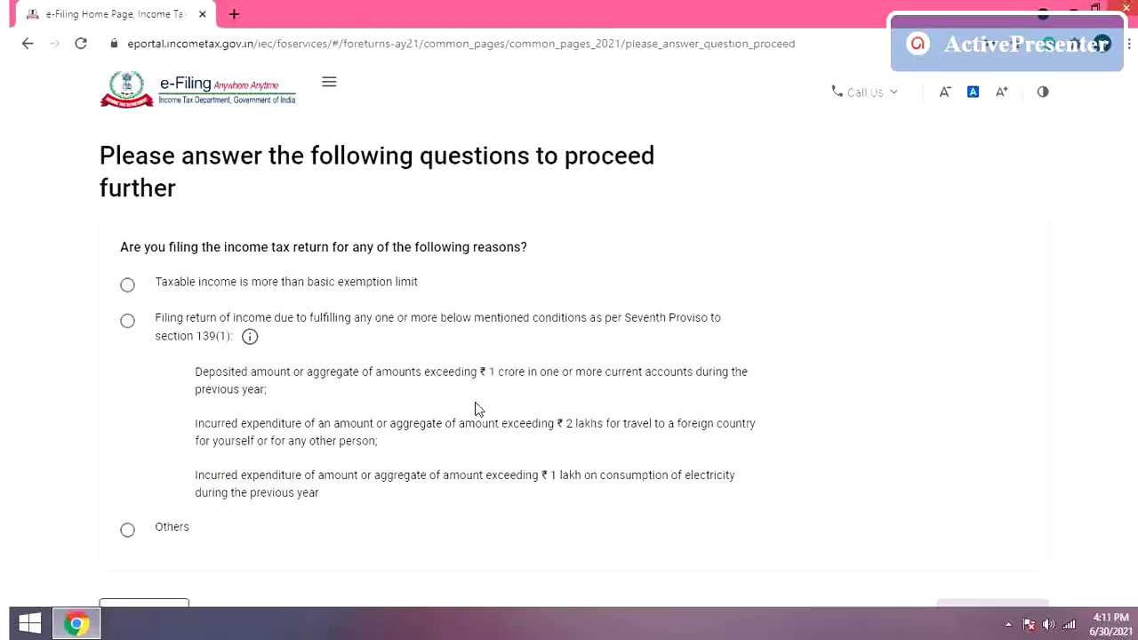
left_click(127, 285)
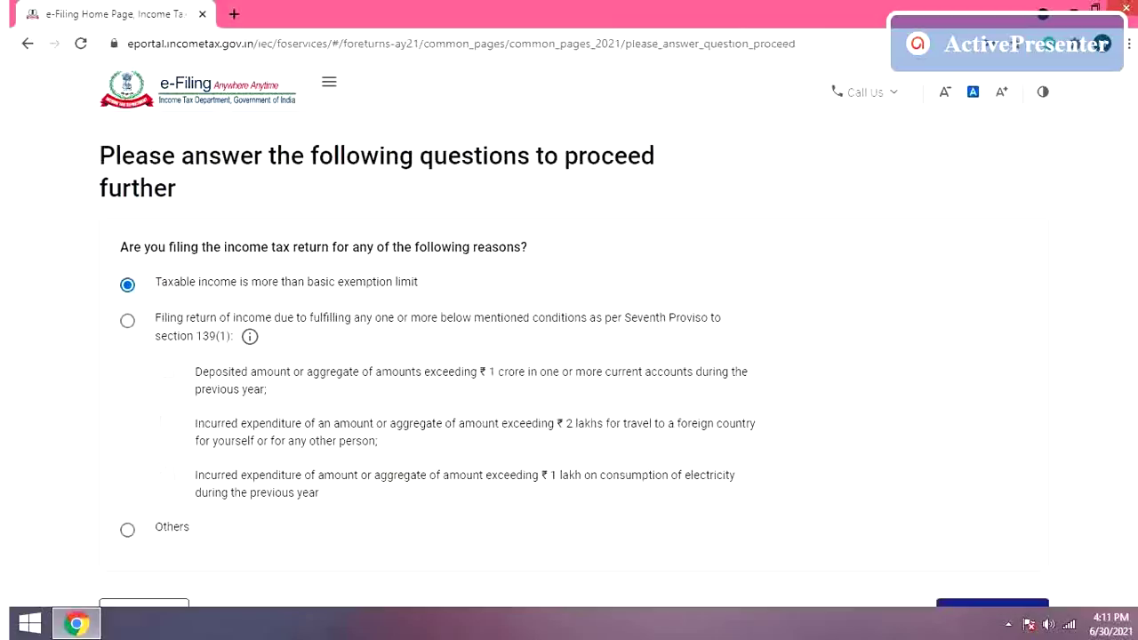
scroll(1123, 406, "down", 1)
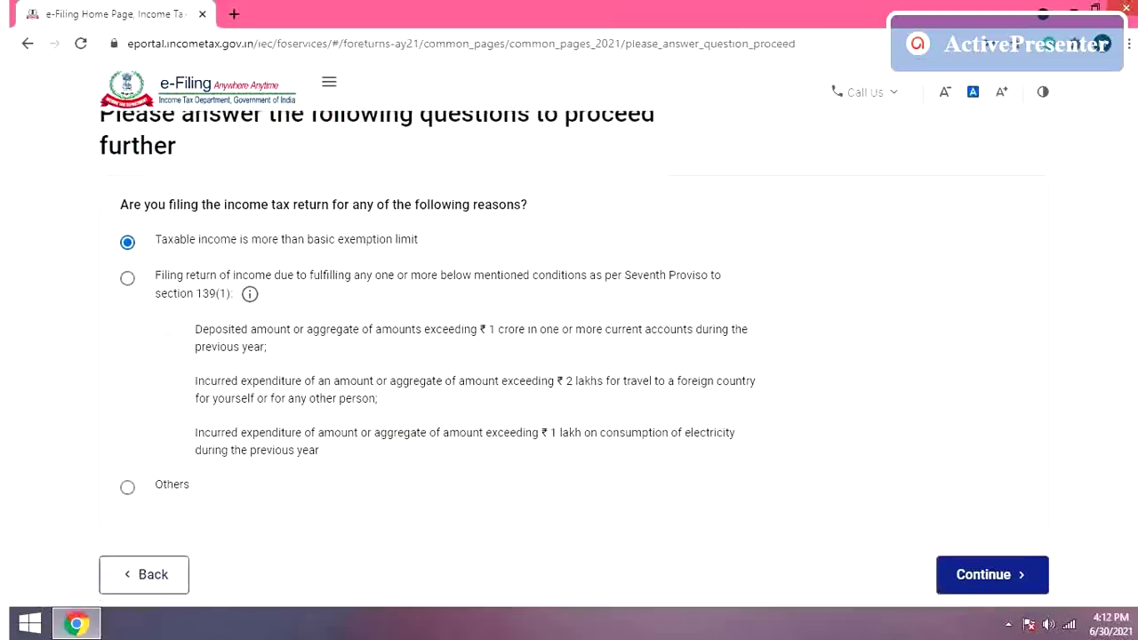
left_click(989, 564)
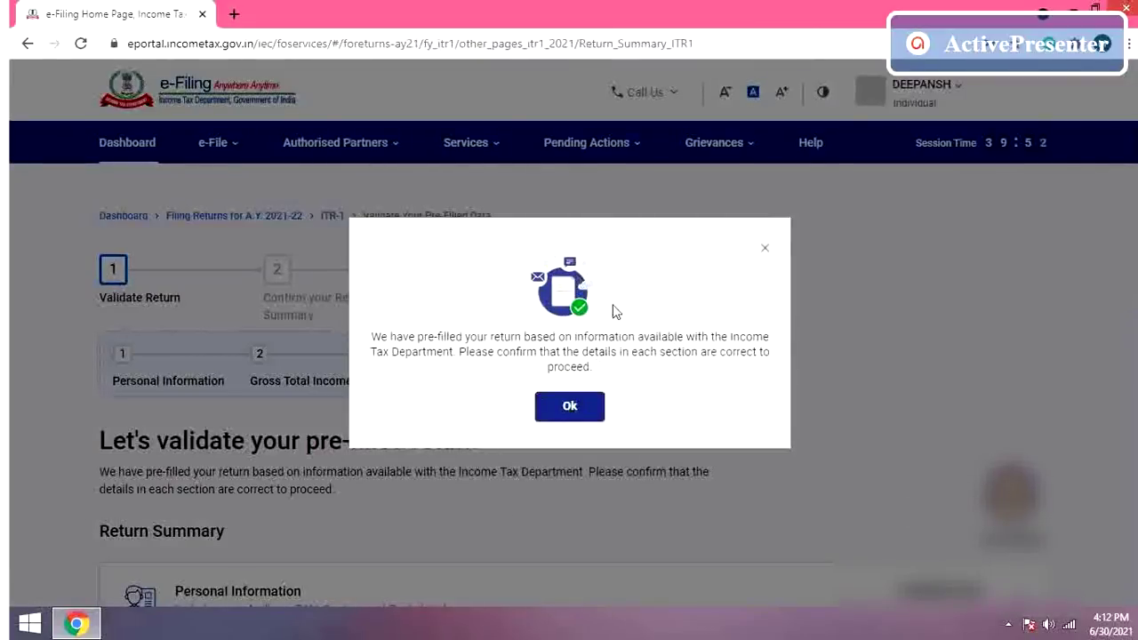
Step: Open the Personal Information section from the Return Summary page
left_click(569, 412)
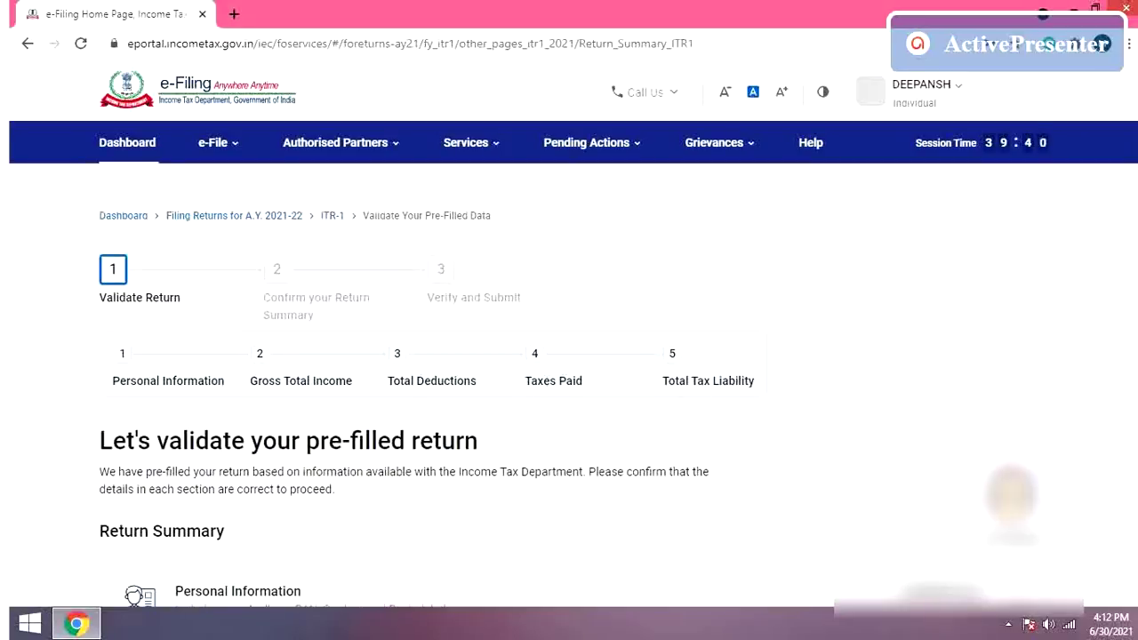
scroll(569, 373, "down", 3)
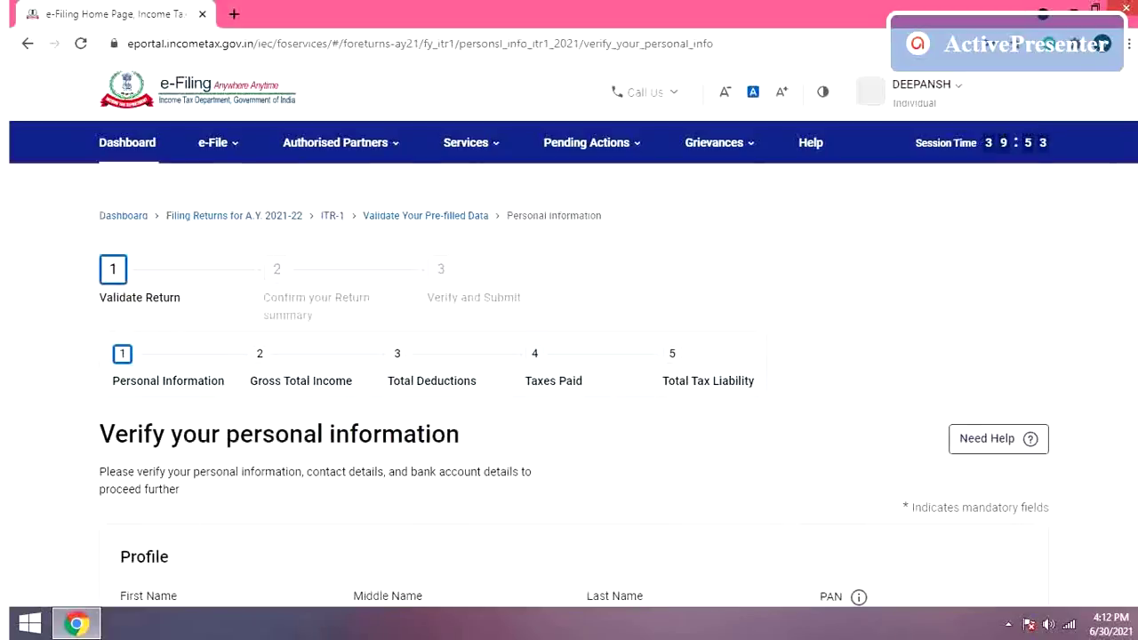
Step: Set Nature of Employment to Others in the personal information page
scroll(1129, 220, "down", 2)
scroll(573, 342, "down", 2)
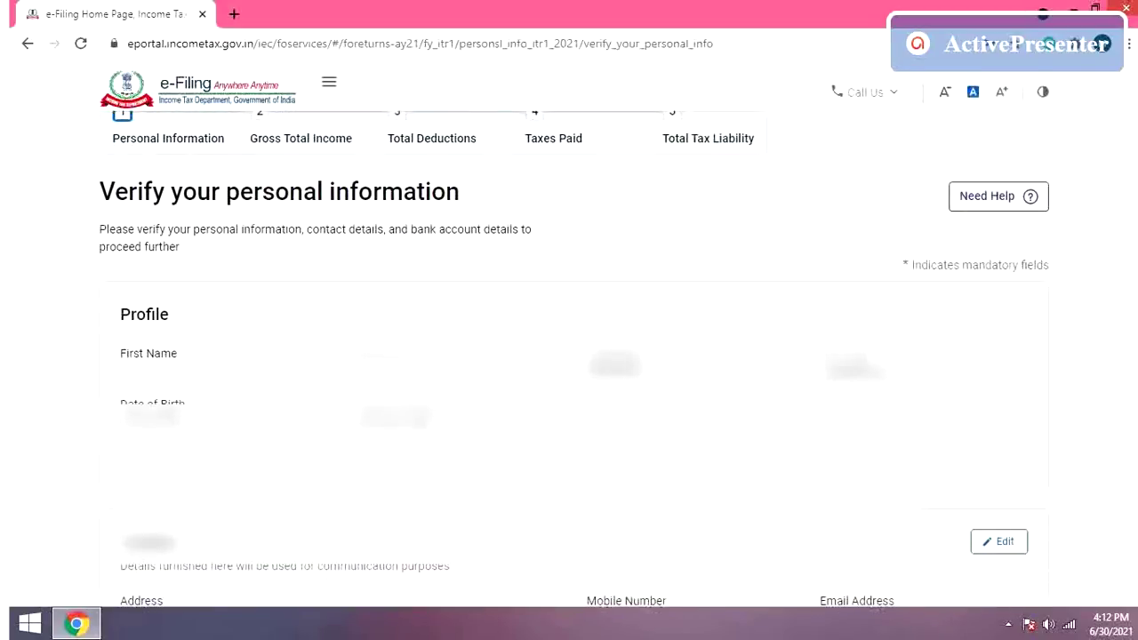
scroll(574, 342, "down", 1)
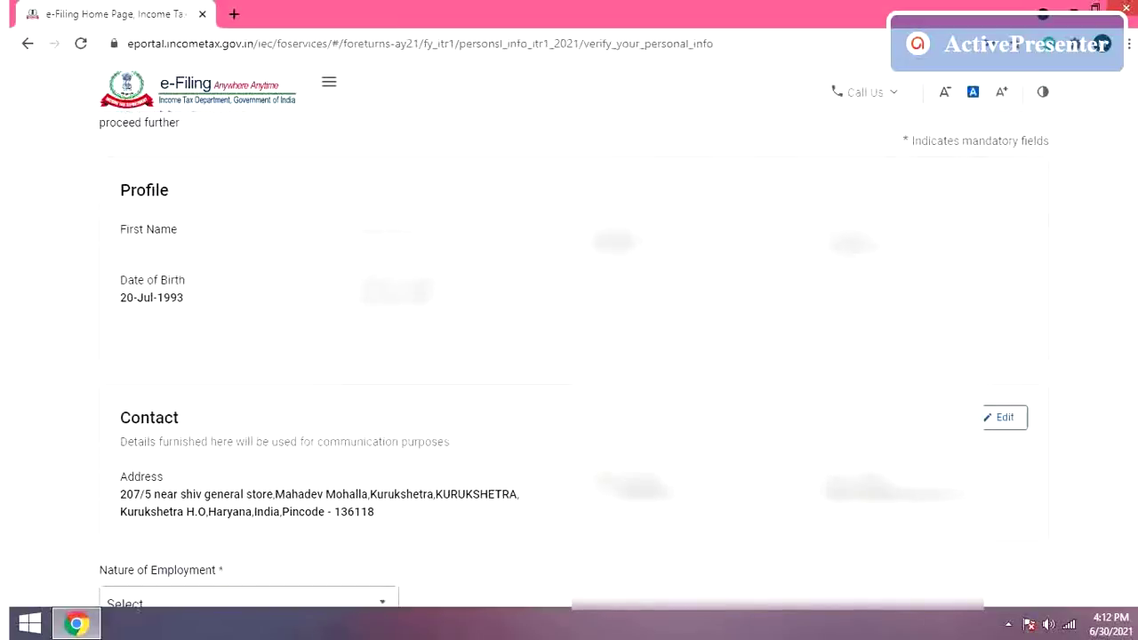
scroll(573, 342, "down", 3)
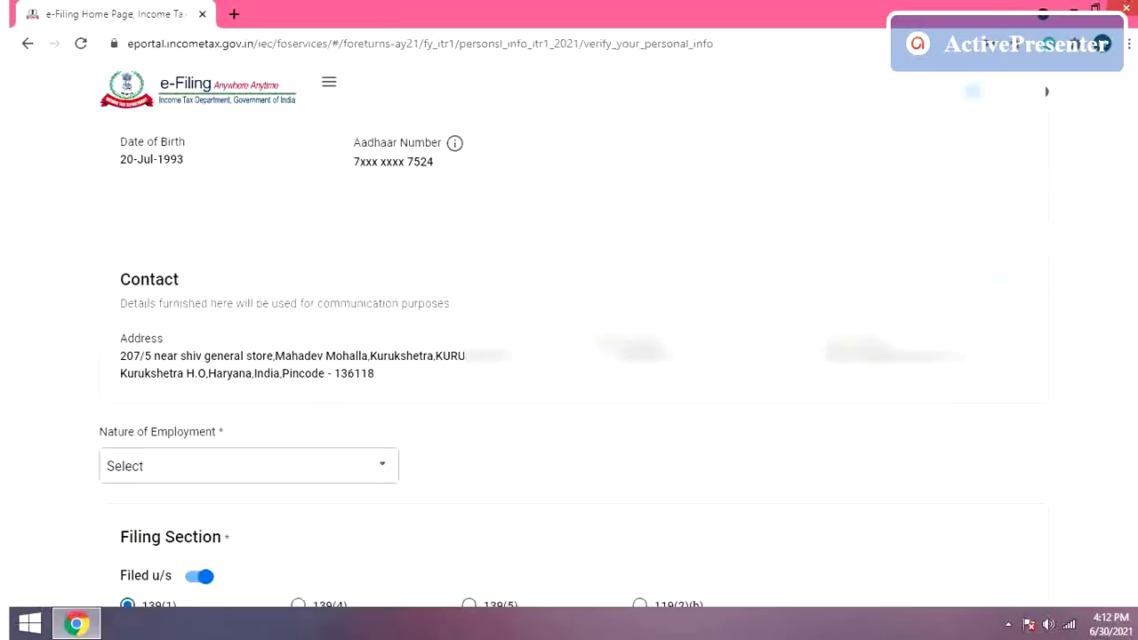
scroll(573, 343, "down", 4)
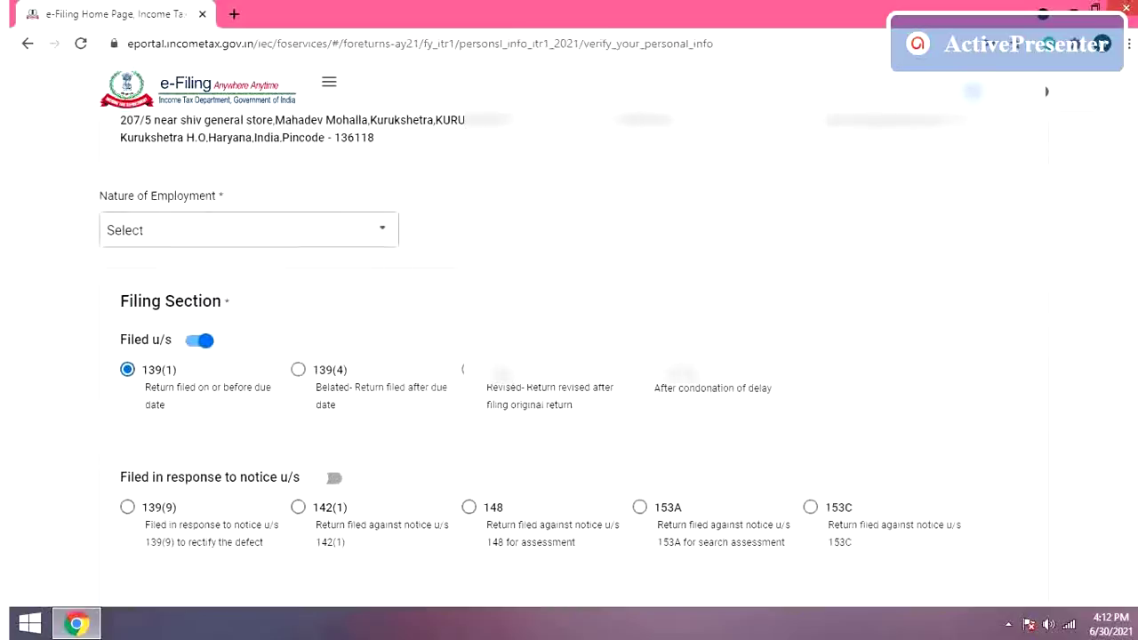
left_click(384, 231)
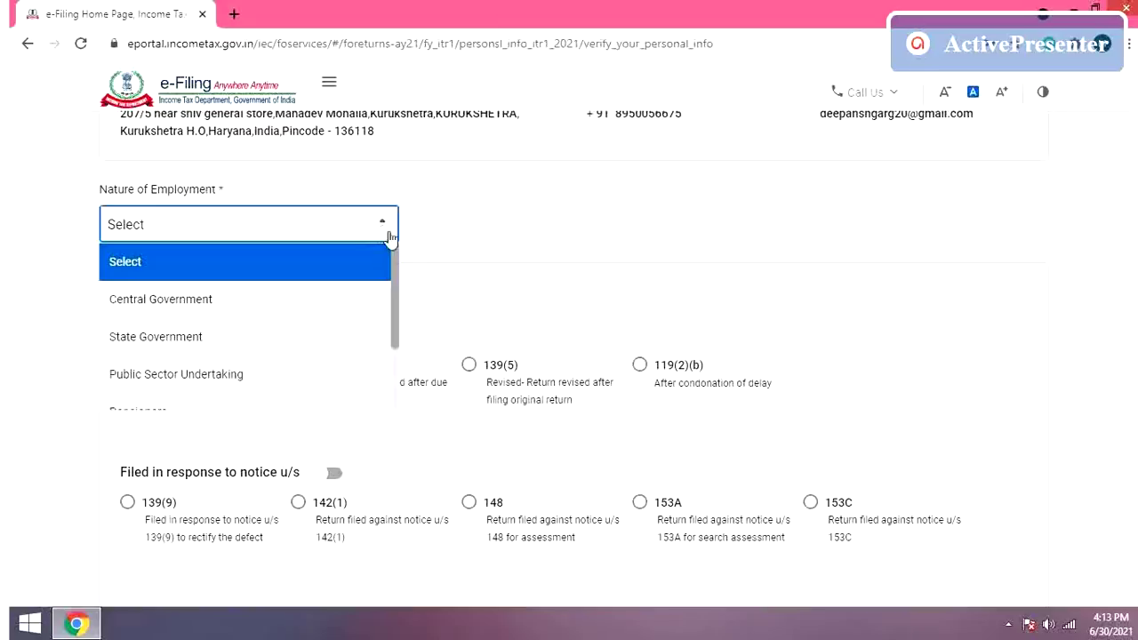
left_click_drag(397, 296, 403, 354)
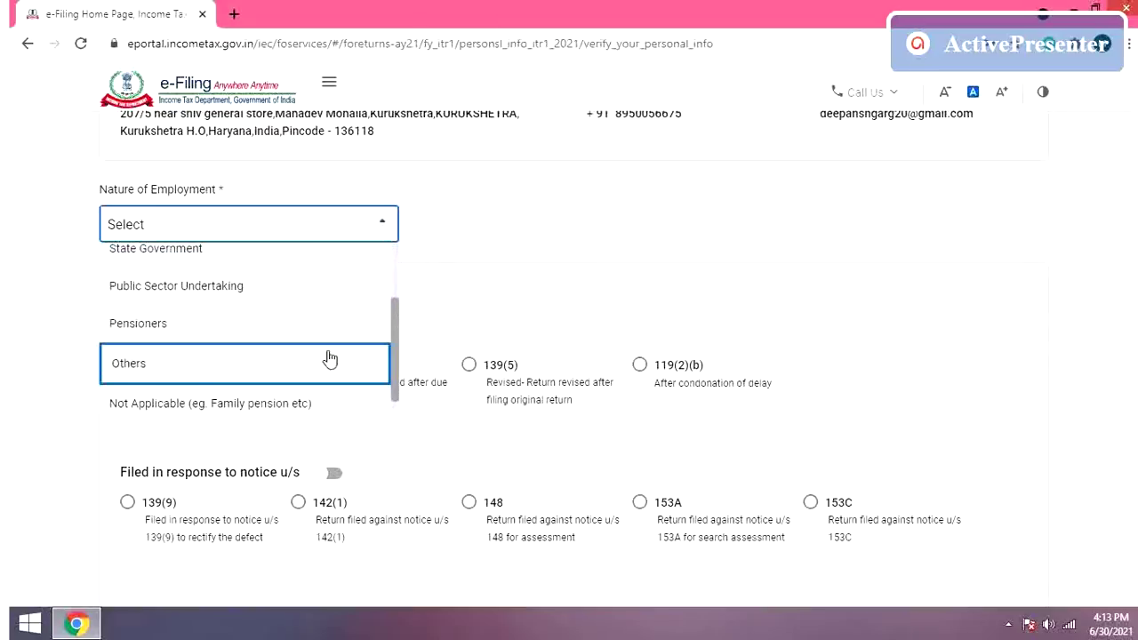
left_click(187, 368)
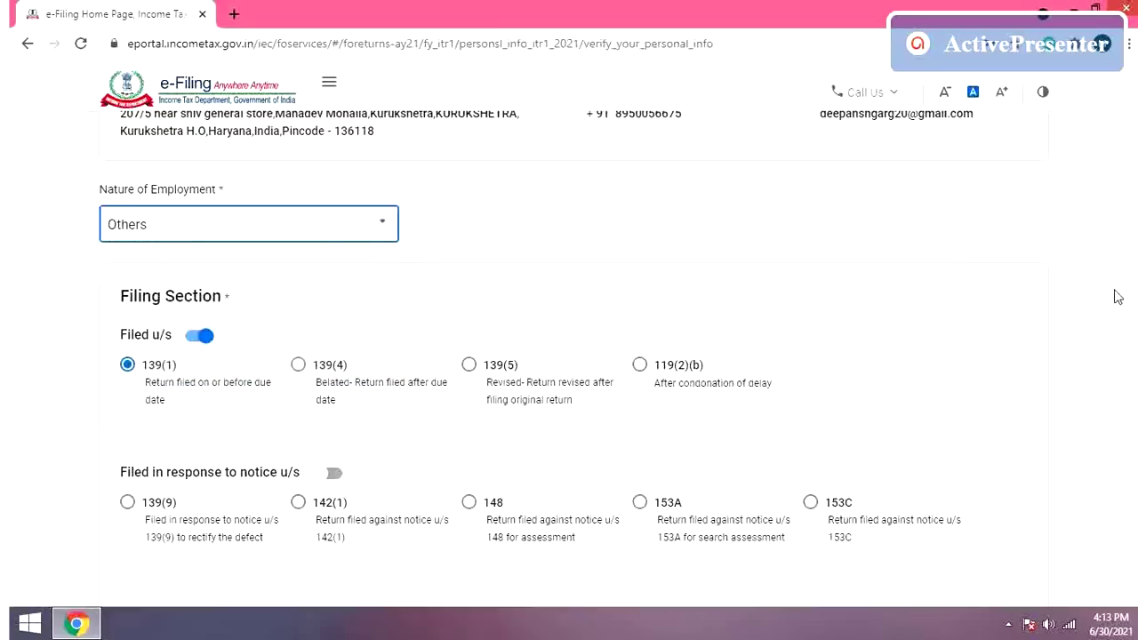
scroll(569, 356, "down", 1)
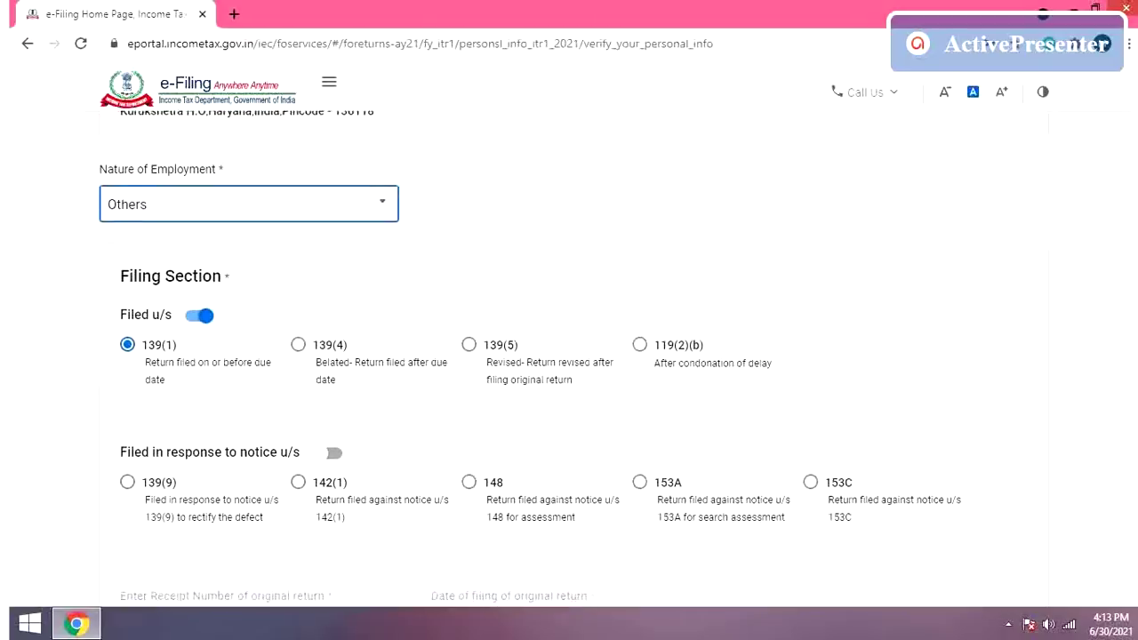
scroll(569, 355, "down", 2)
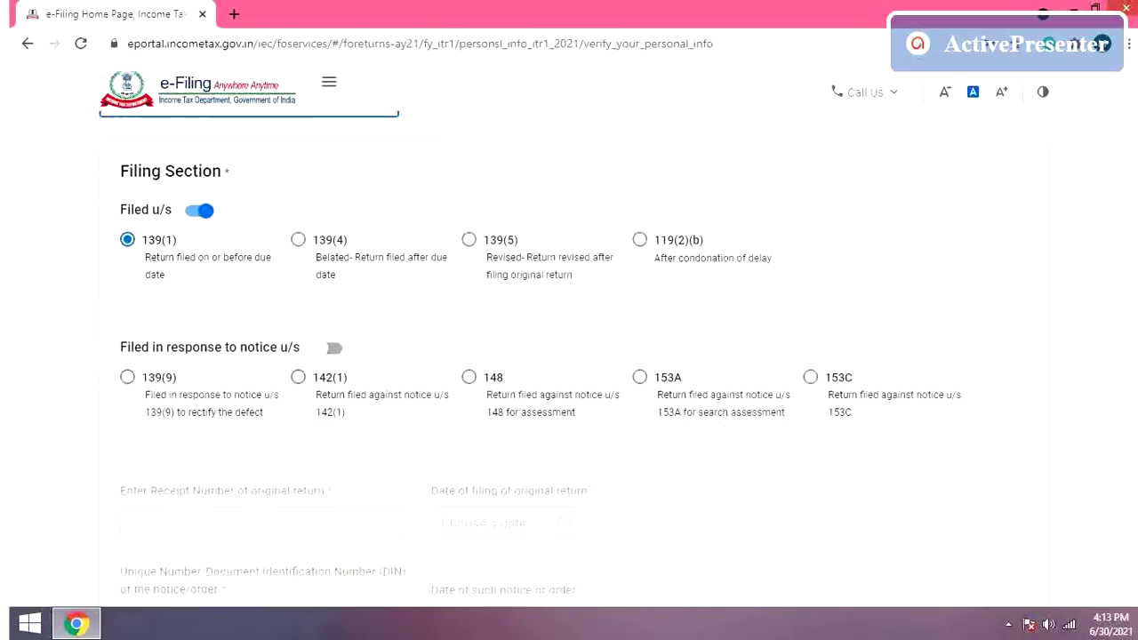
scroll(569, 356, "down", 1)
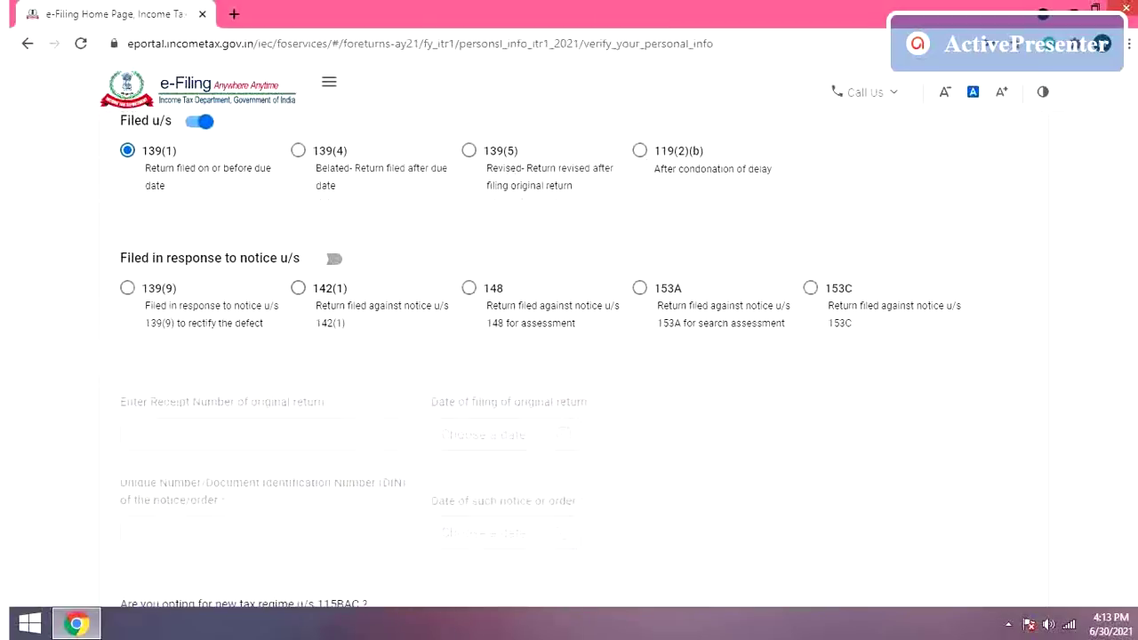
scroll(749, 265, "down", 1)
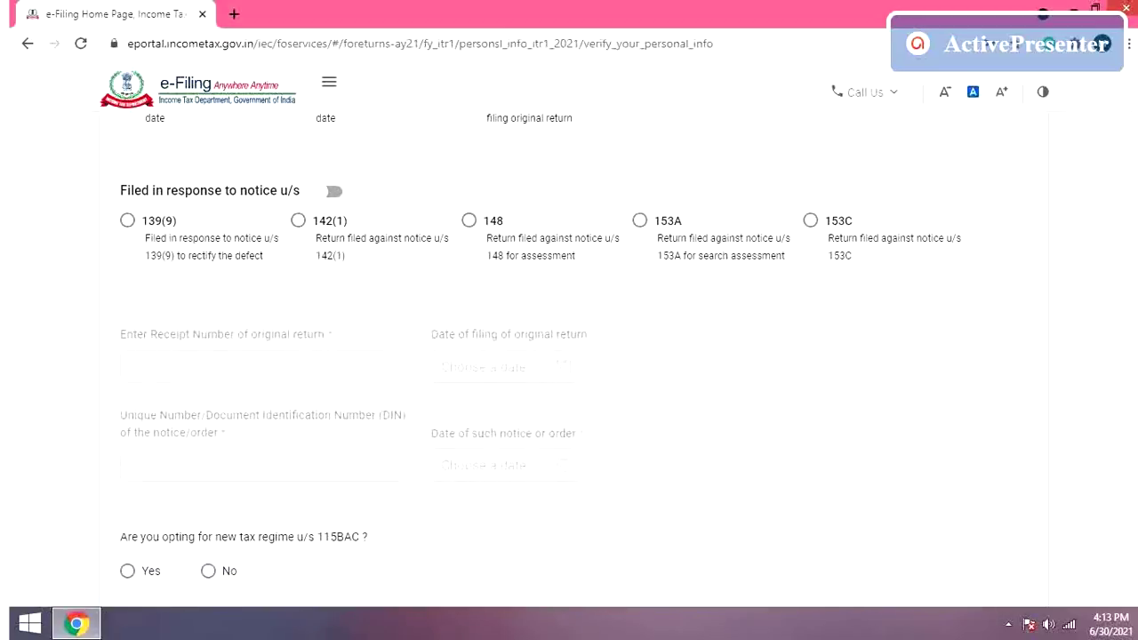
scroll(569, 356, "down", 3)
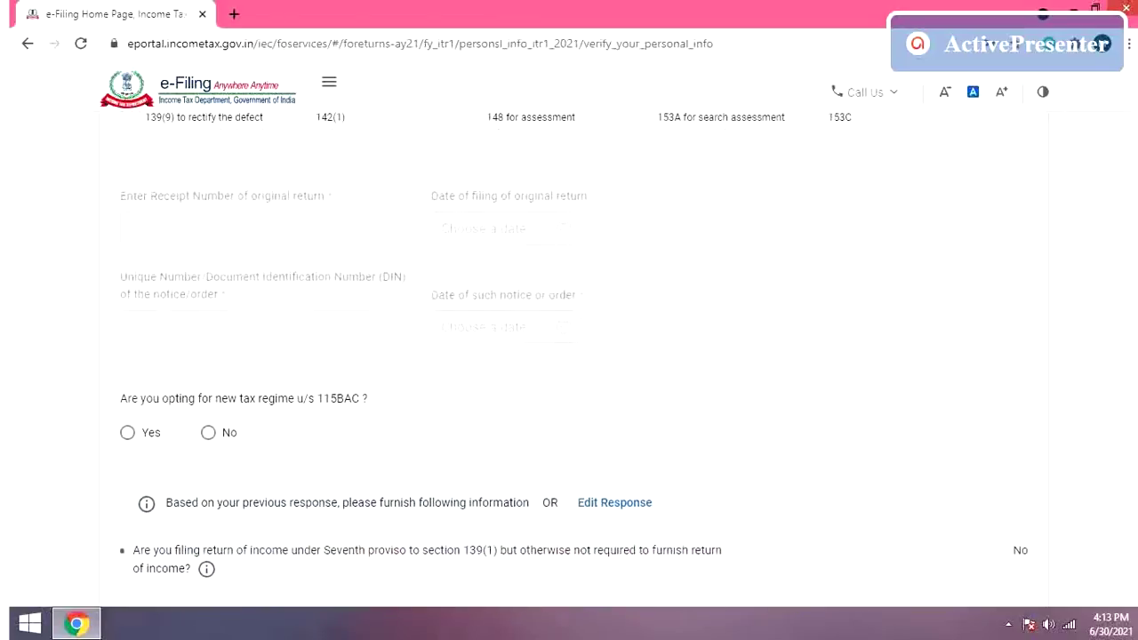
scroll(569, 356, "down", 2)
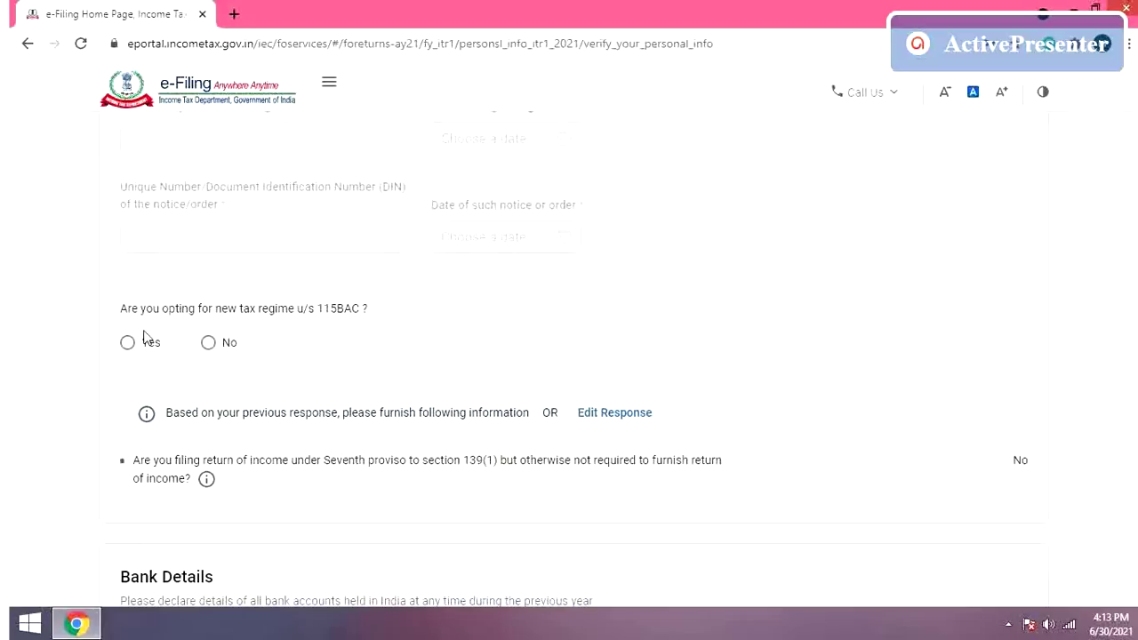
Step: Answer No to opting for the new tax regime u/s 115BAC
left_click(209, 344)
scroll(569, 374, "down", 2)
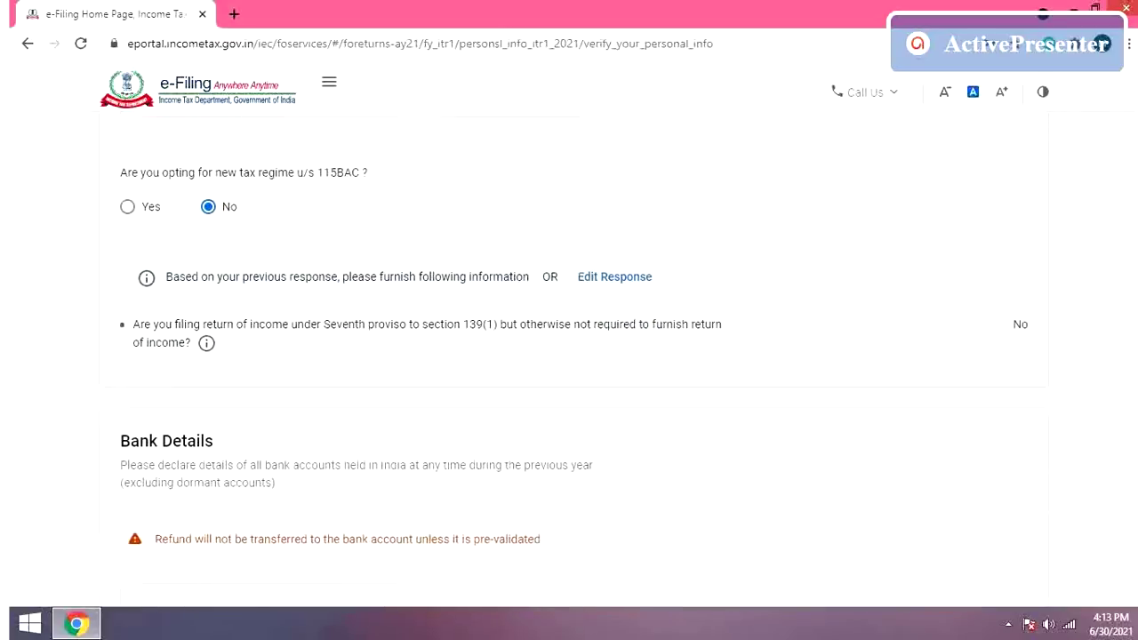
scroll(569, 373, "down", 2)
scroll(569, 373, "down", 3)
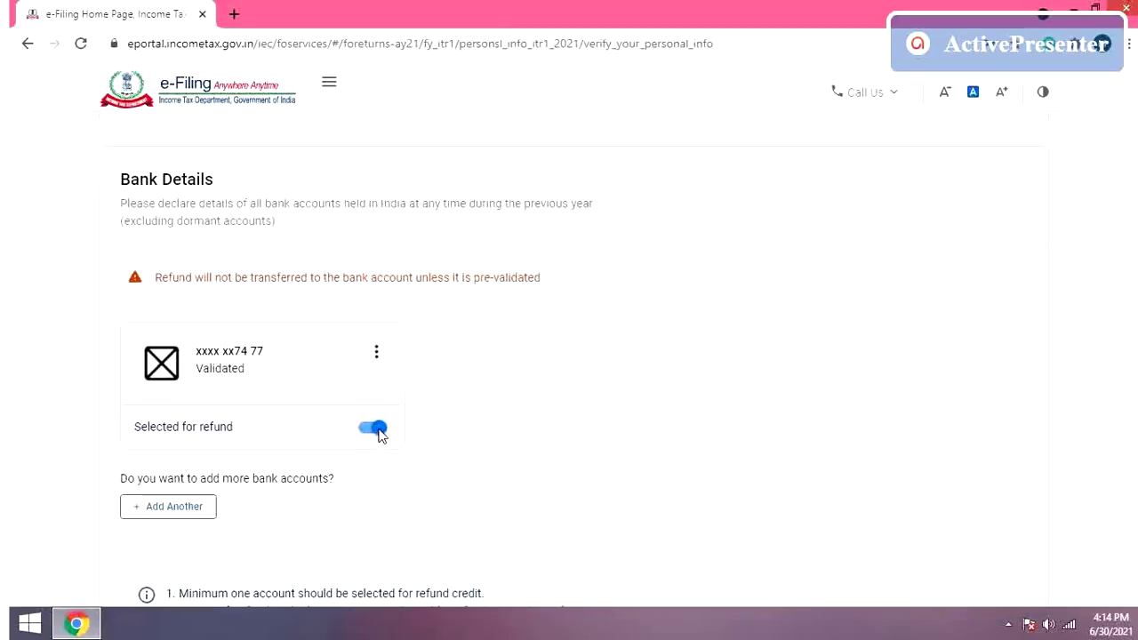
Step: Keep the validated bank account selected for refund and confirm the personal information
left_click(377, 430)
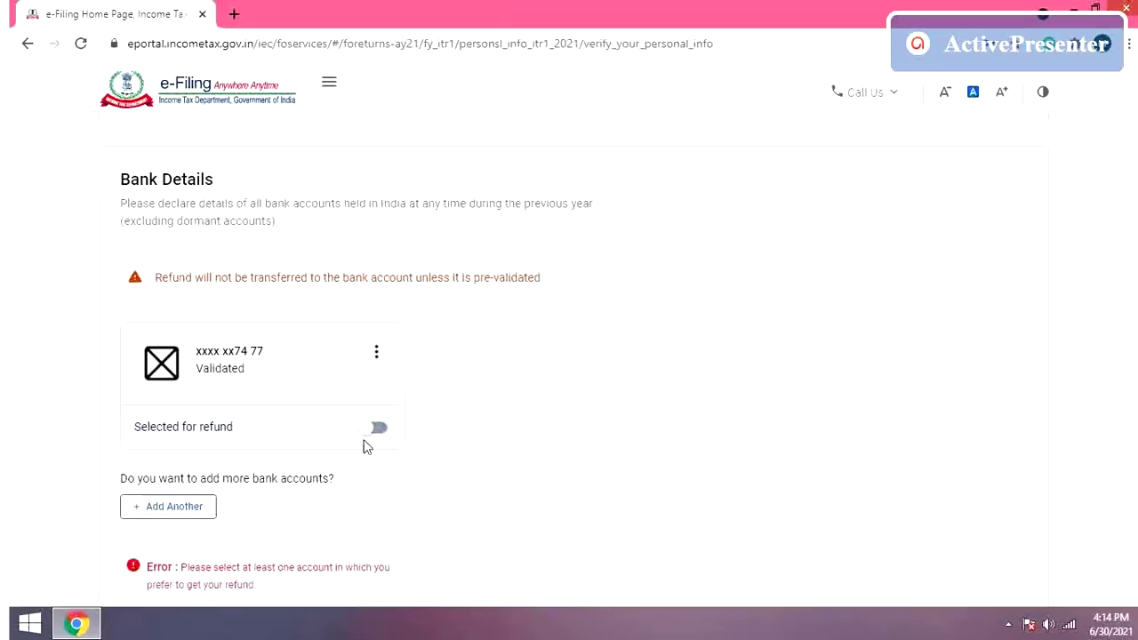
left_click(367, 430)
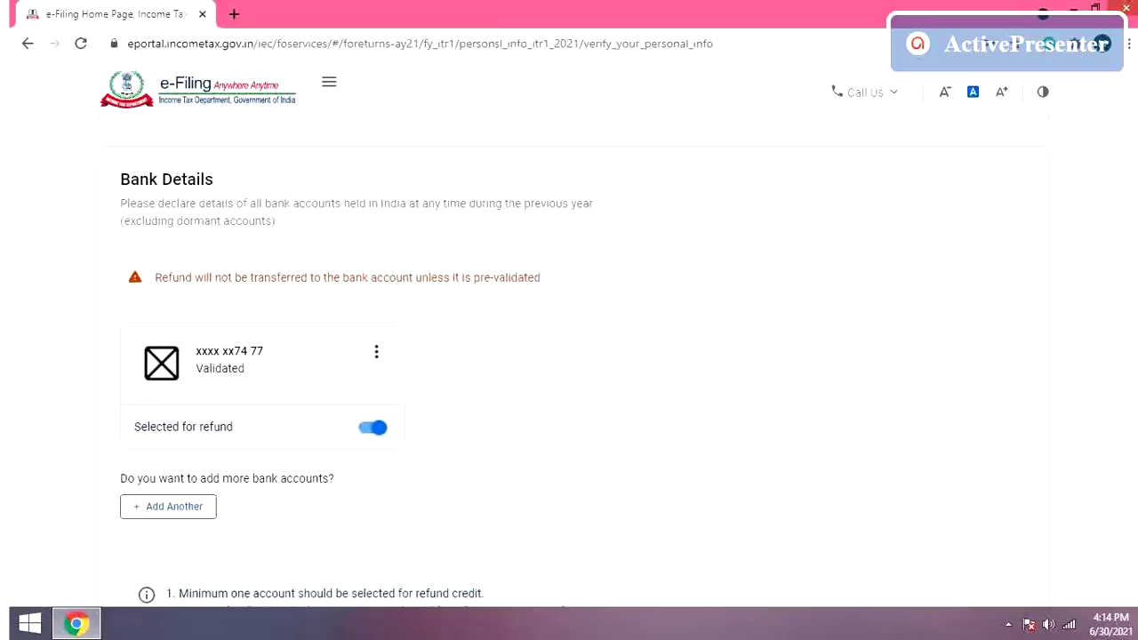
scroll(297, 327, "down", 3)
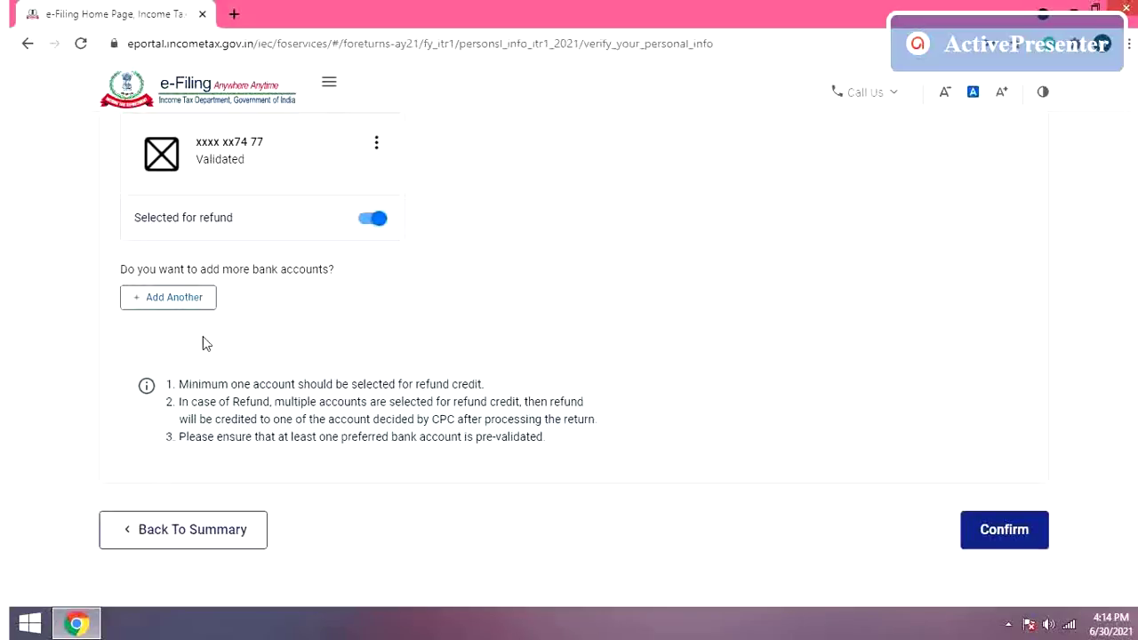
left_click(996, 528)
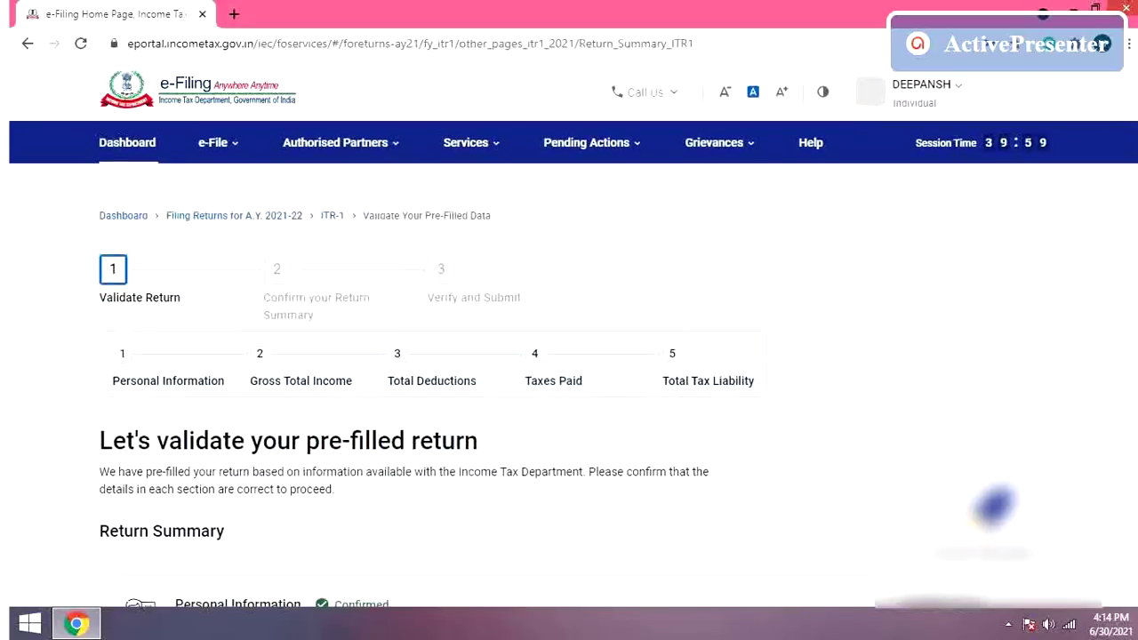
Step: Open the Gross Total Income section below the confirmed Personal Information
scroll(569, 355, "down", 3)
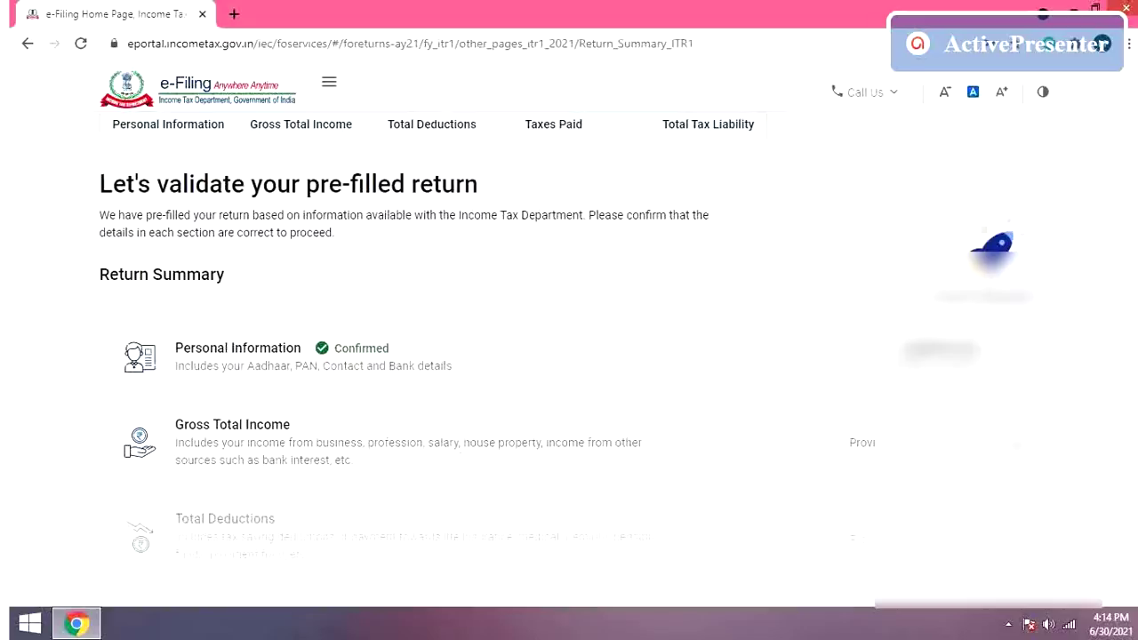
left_click(1016, 444)
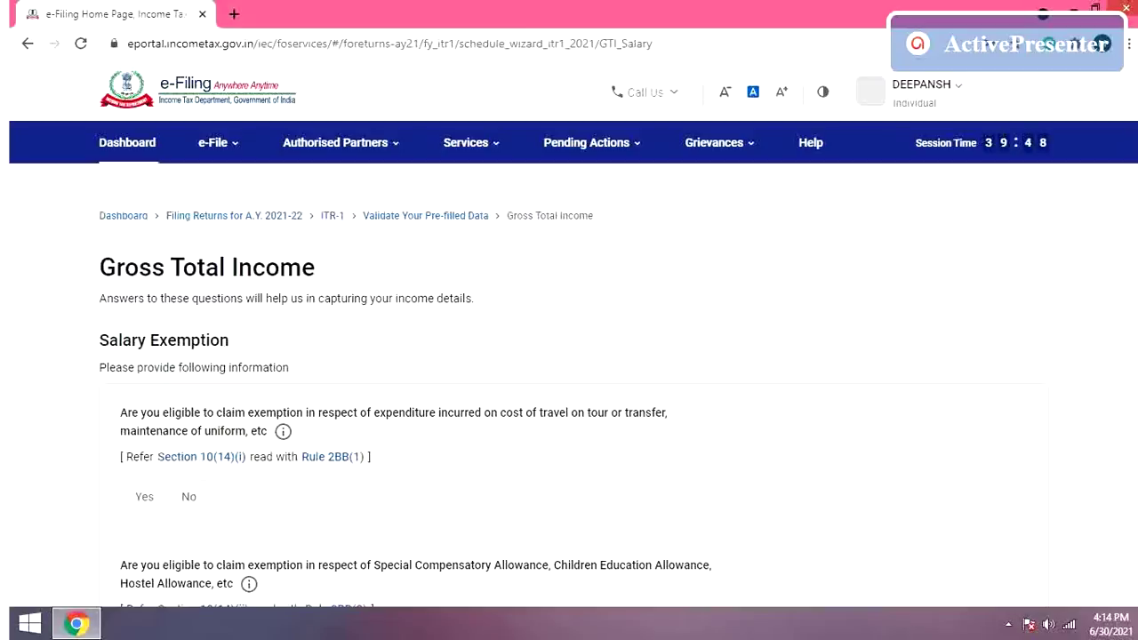
Step: Answer No to the travel/uniform, special allowance, House Rent, Leave Travel and other salary exemption questions
scroll(983, 279, "down", 3)
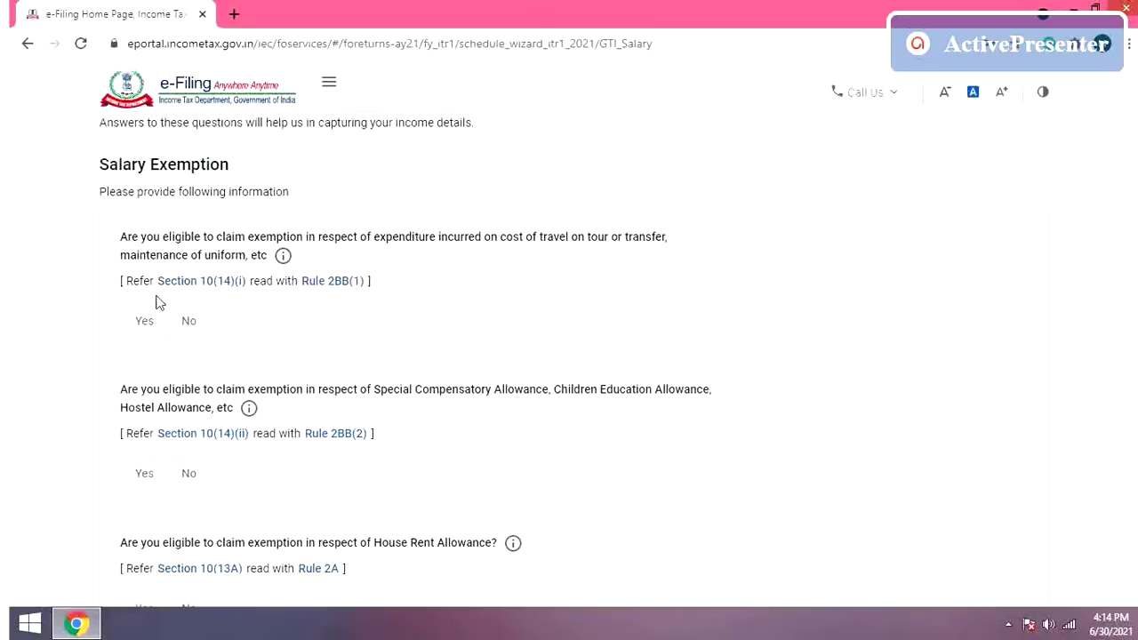
left_click(196, 331)
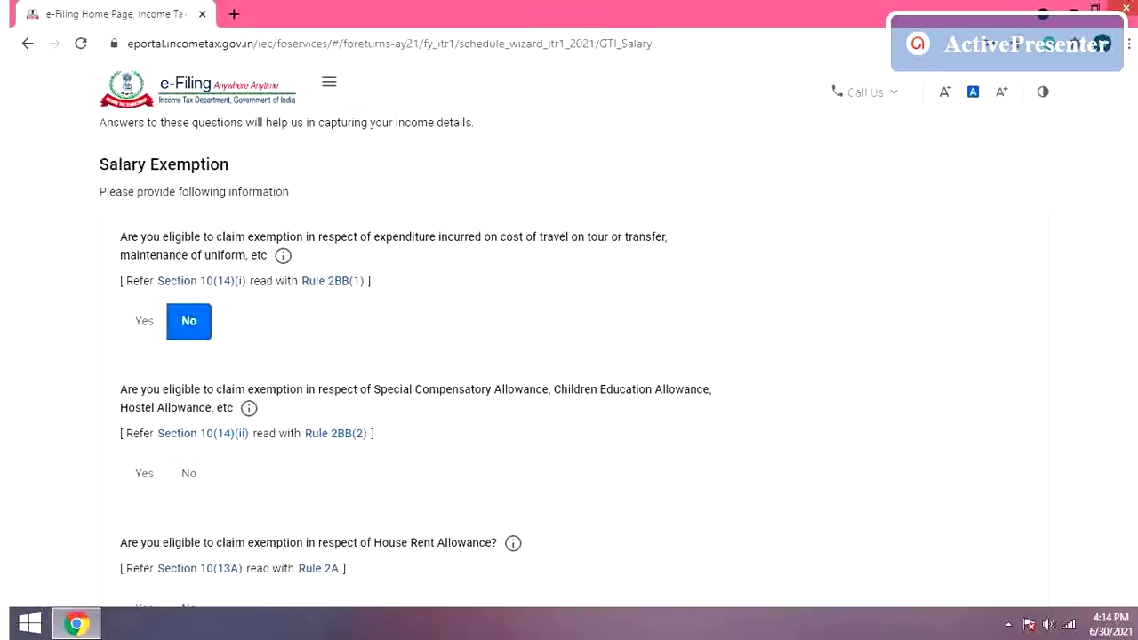
scroll(406, 359, "down", 2)
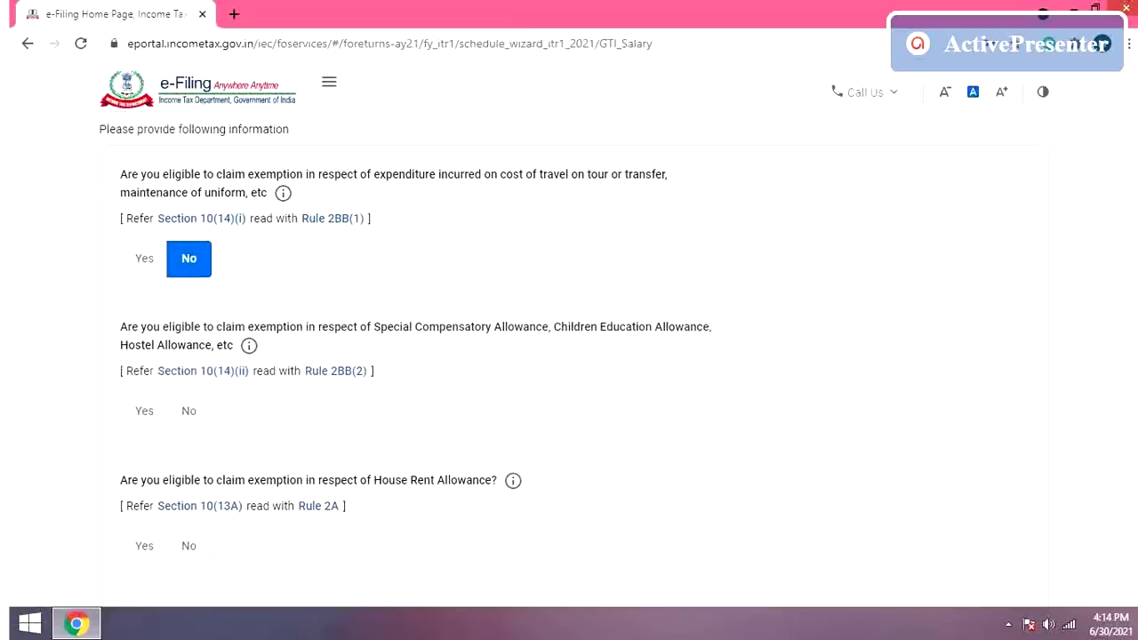
scroll(552, 357, "down", 1)
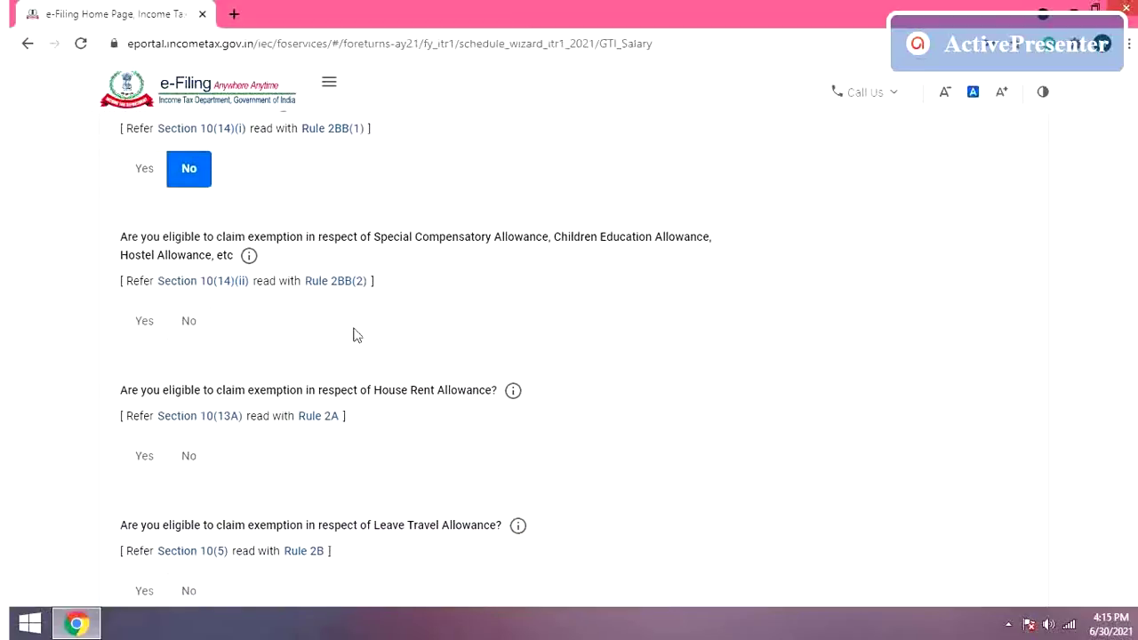
left_click(197, 328)
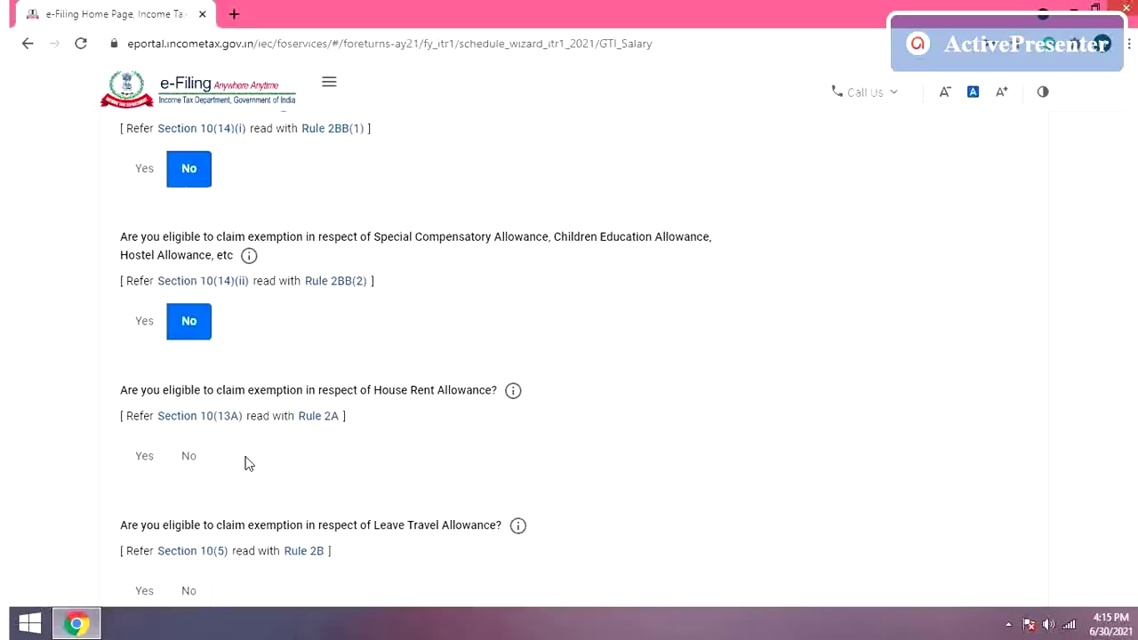
left_click(190, 458)
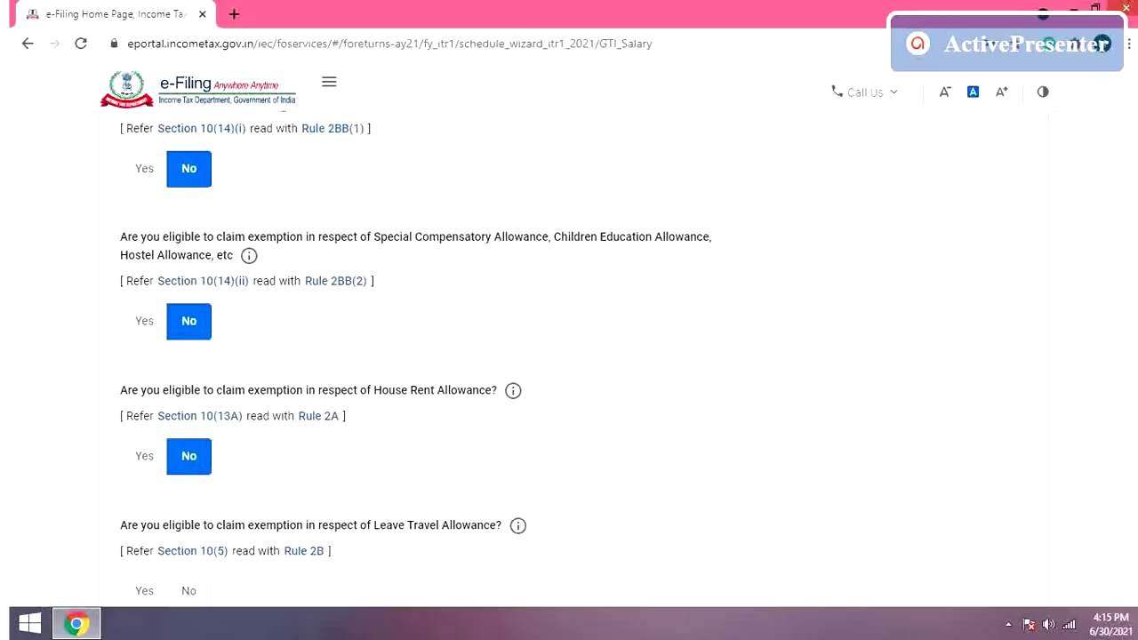
scroll(414, 440, "down", 3)
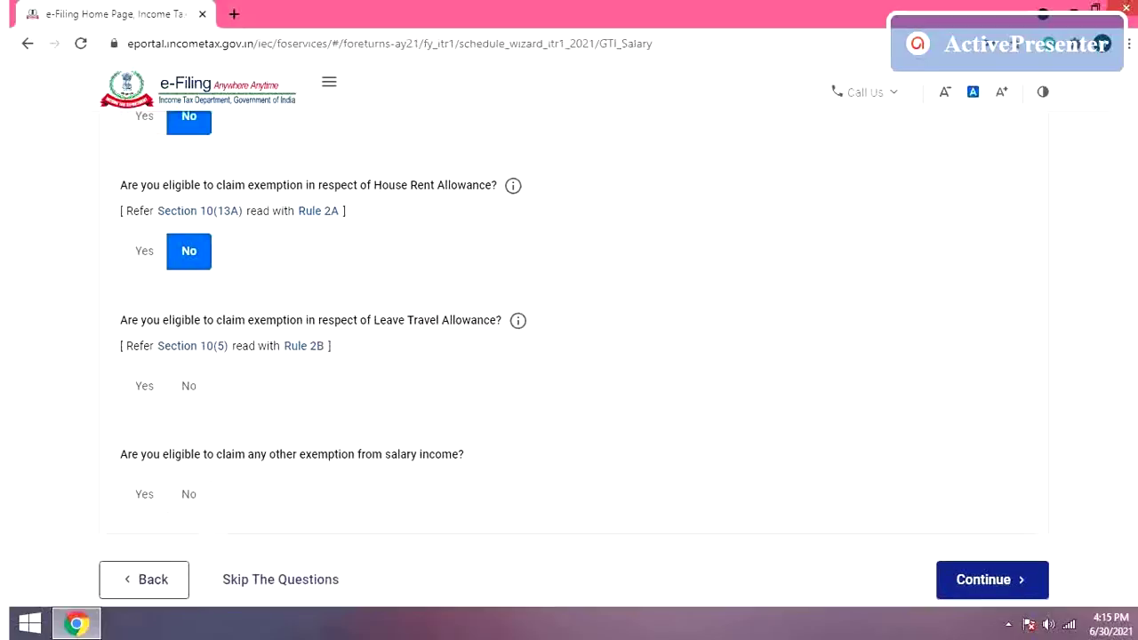
left_click(192, 393)
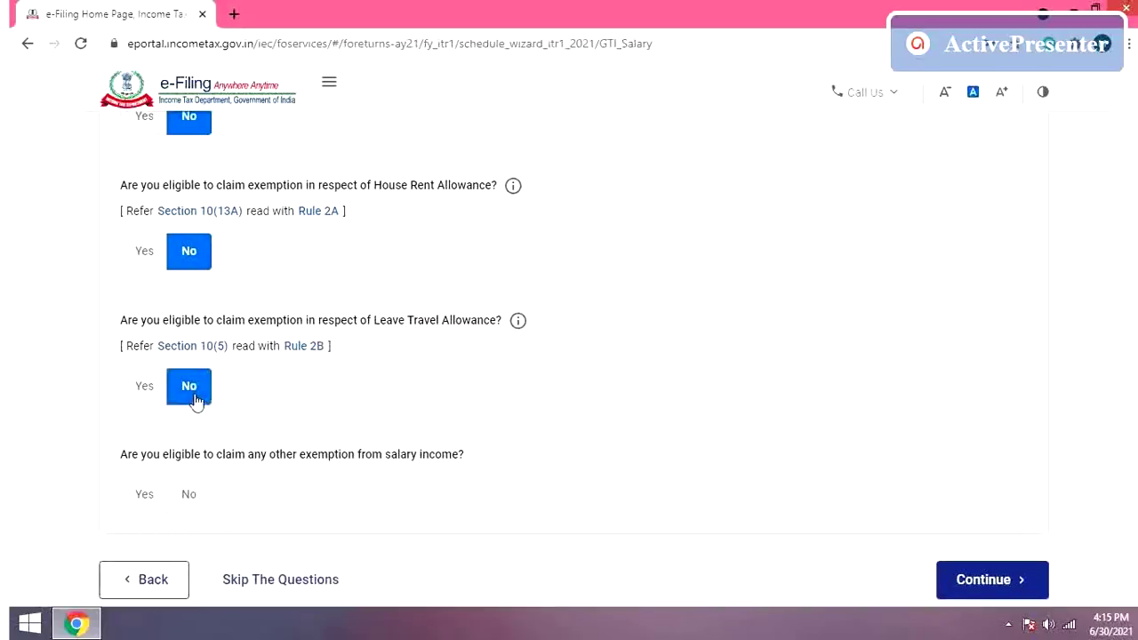
left_click(192, 500)
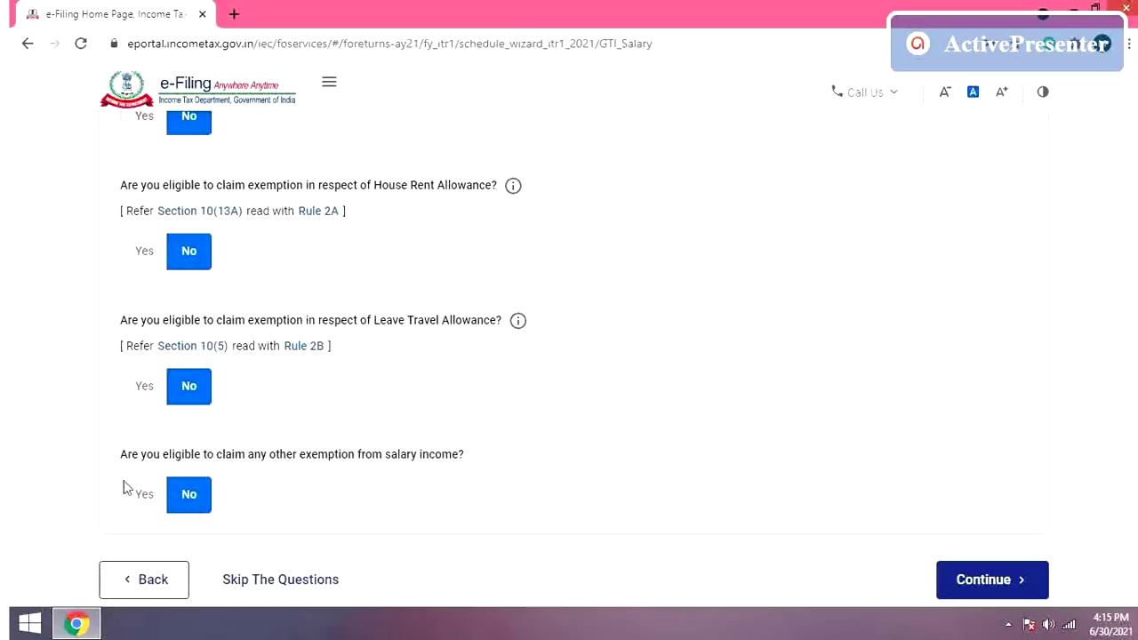
Step: Answer No to claiming any other salary exemption and continue to income source details
left_click(146, 495)
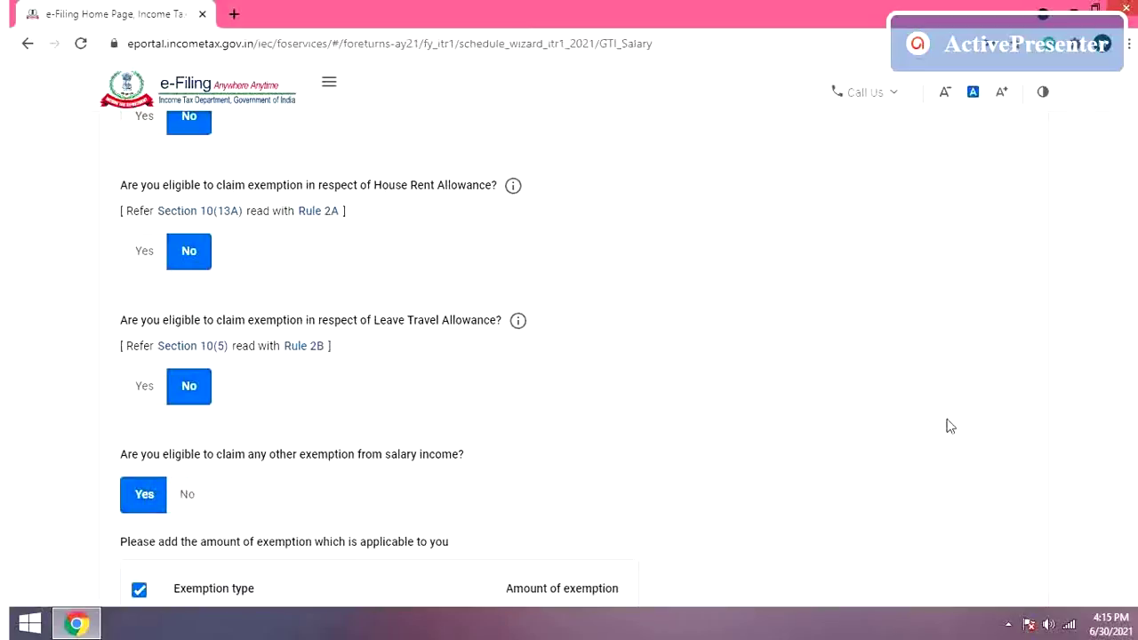
scroll(369, 356, "down", 3)
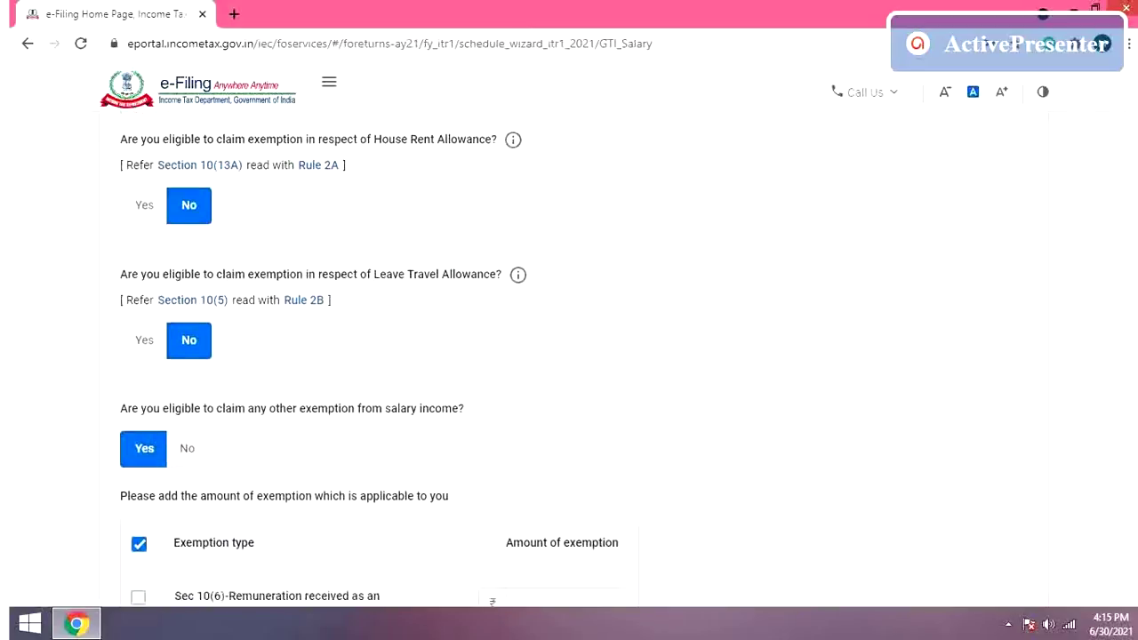
scroll(369, 364, "down", 2)
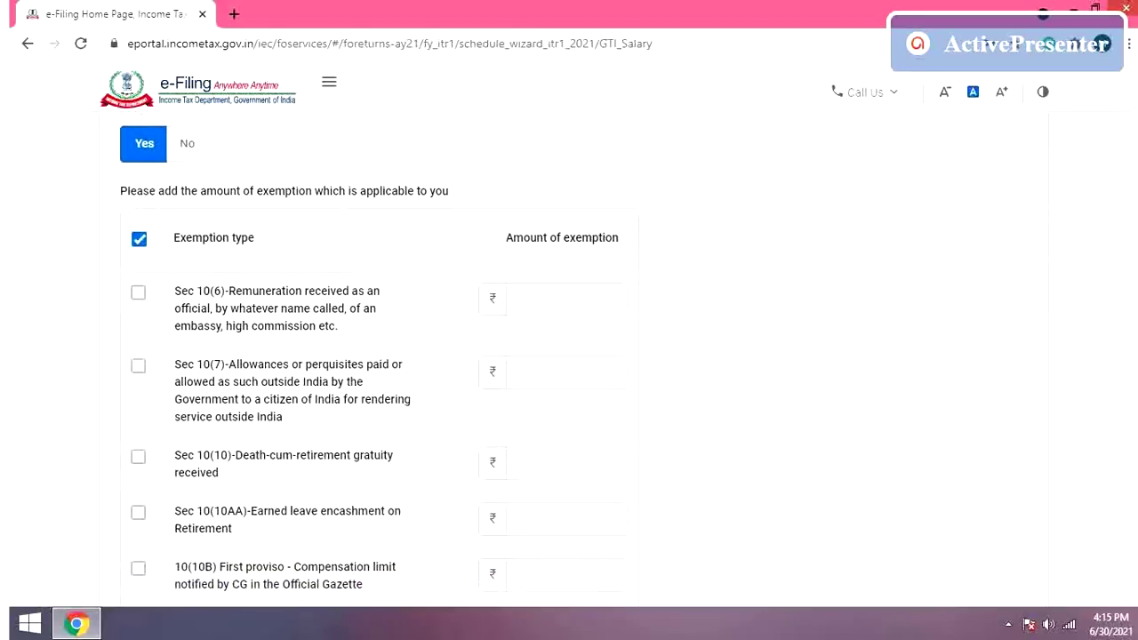
scroll(369, 355, "down", 2)
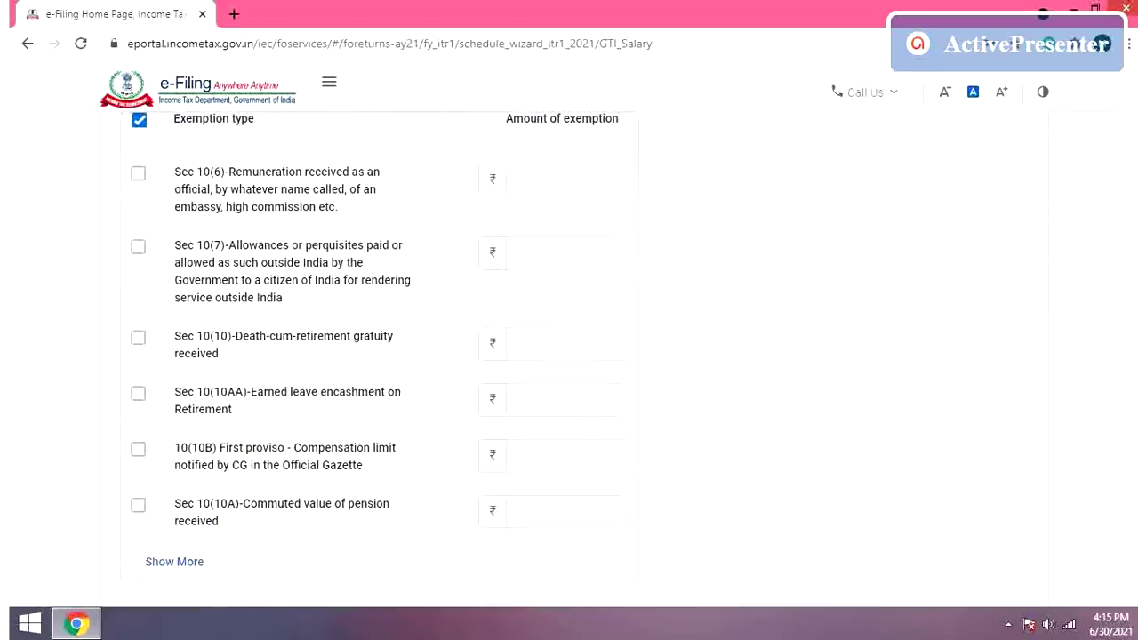
scroll(369, 356, "down", 1)
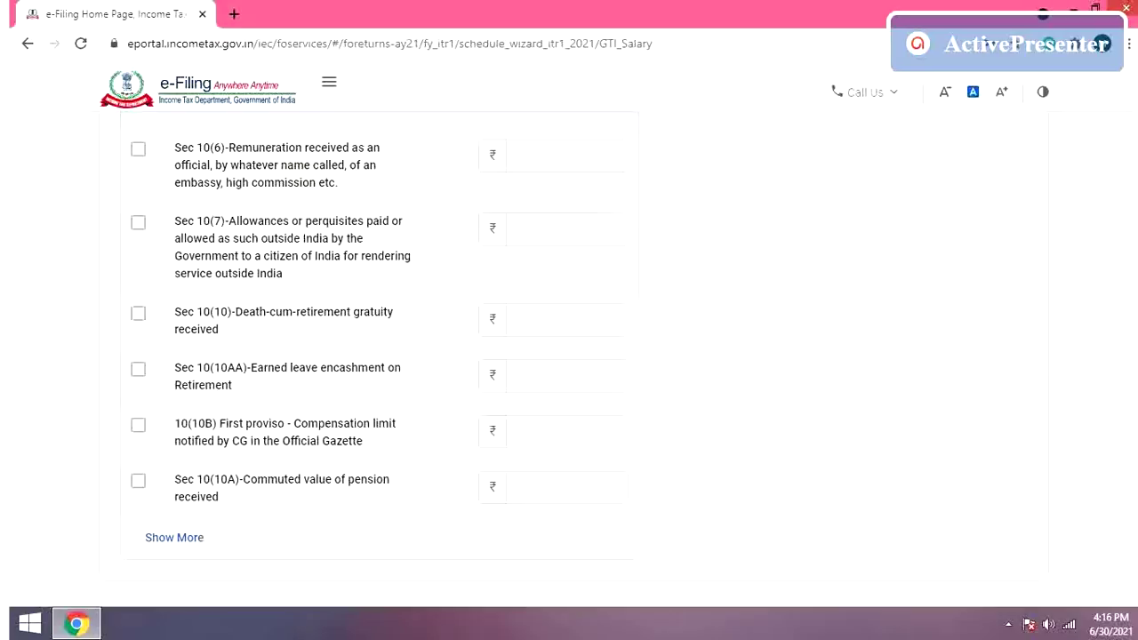
scroll(370, 338, "up", 2)
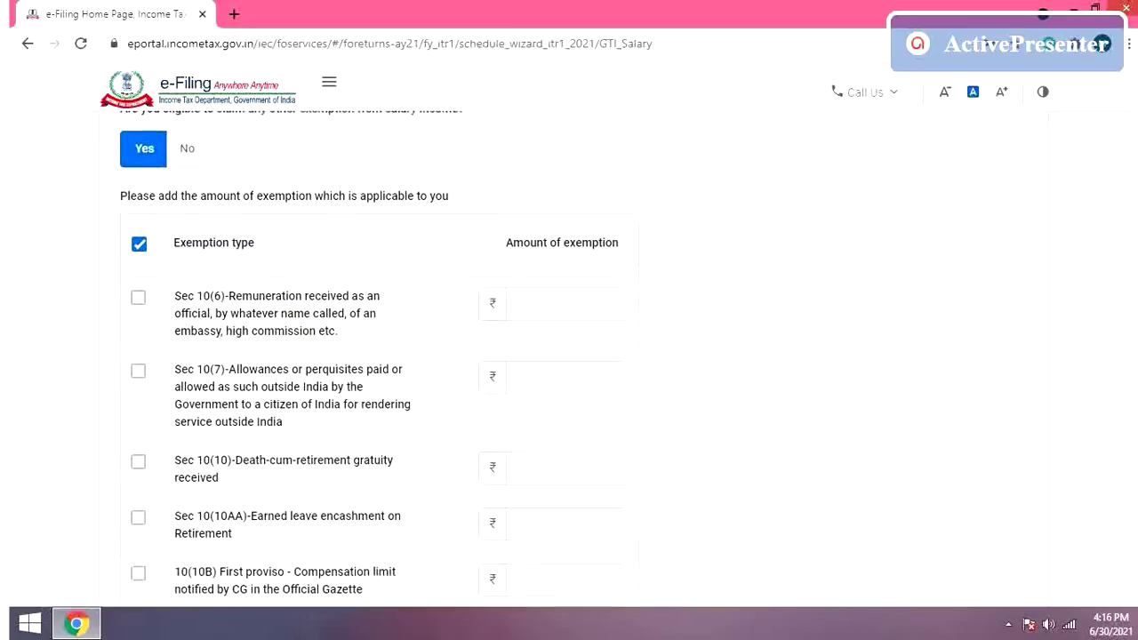
scroll(375, 337, "up", 1)
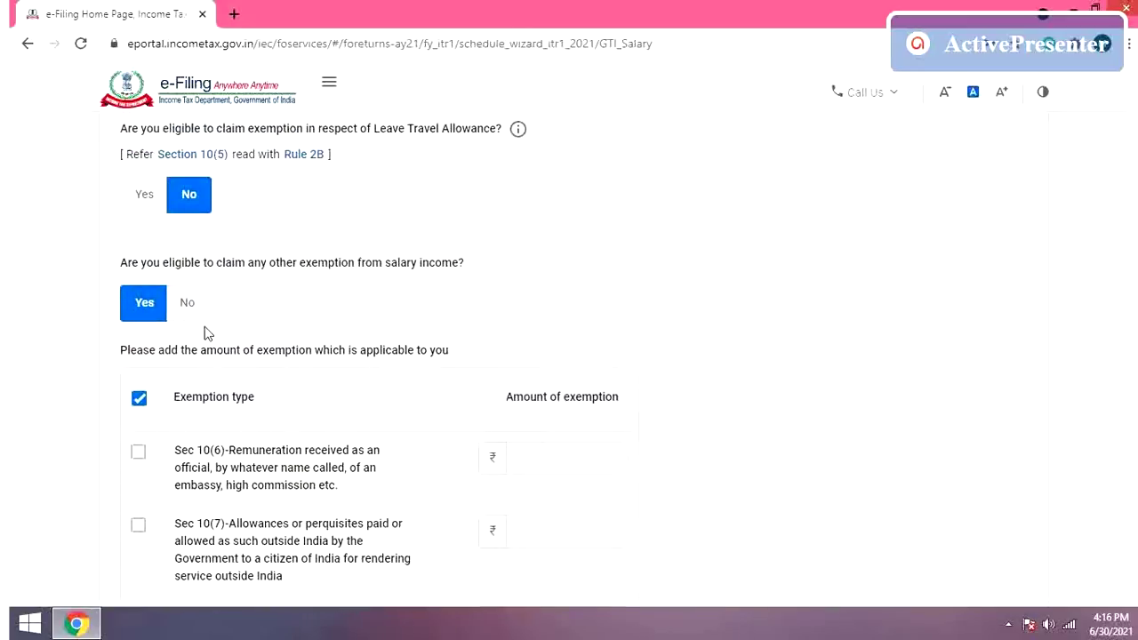
left_click(188, 304)
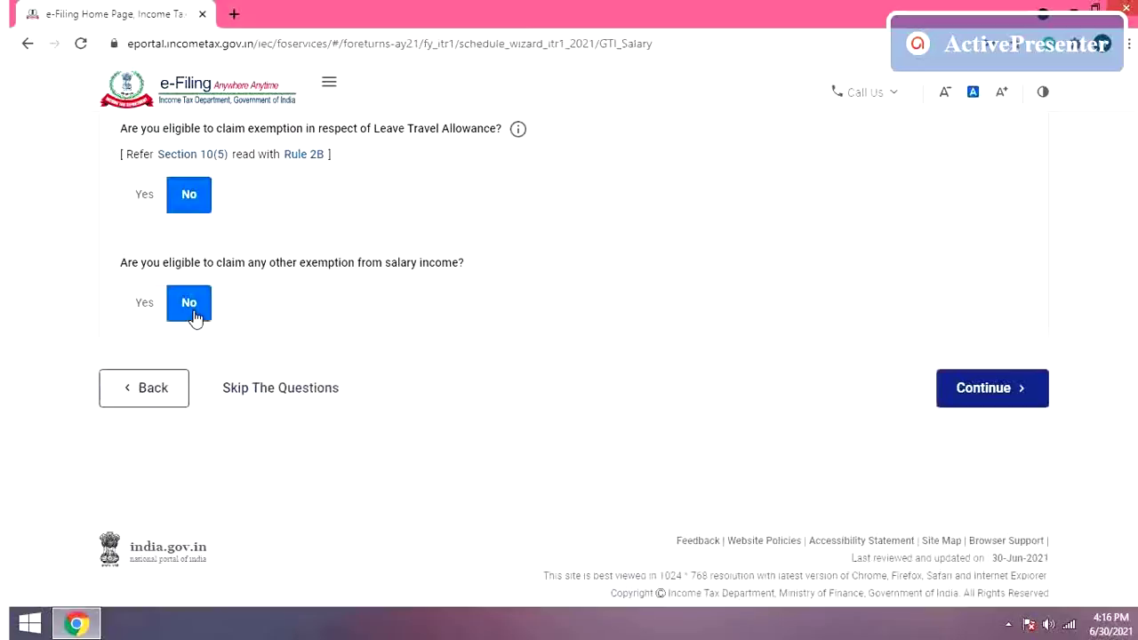
left_click(1001, 394)
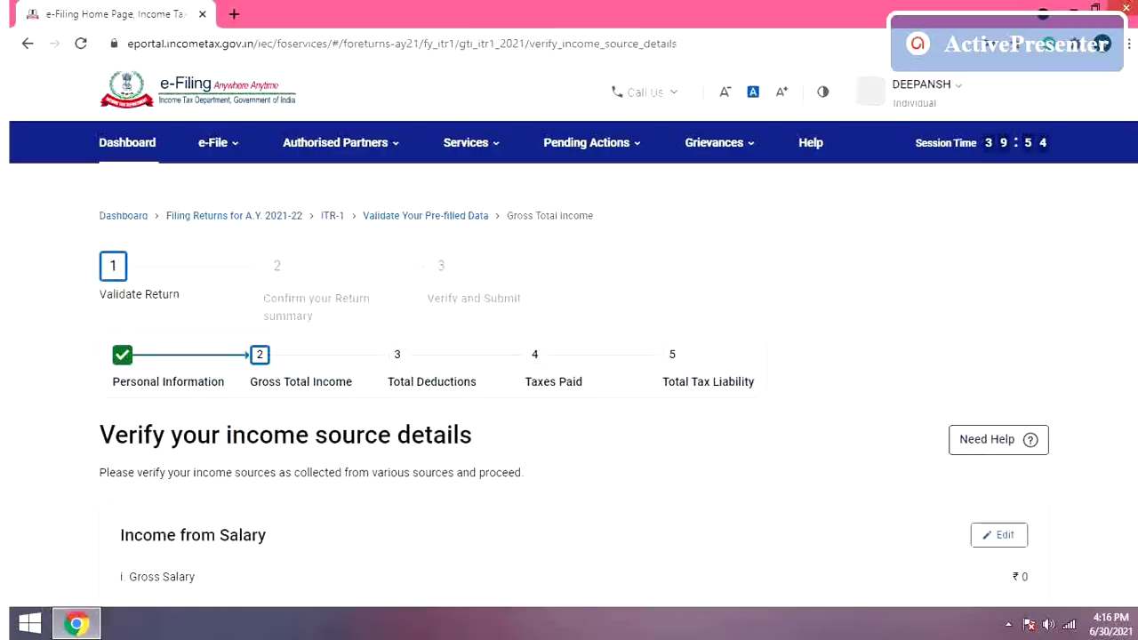
Step: Open the Income from Salary edit form, typing 680 in Salary 17(1) then clearing it
scroll(573, 387, "down", 2)
scroll(574, 386, "down", 5)
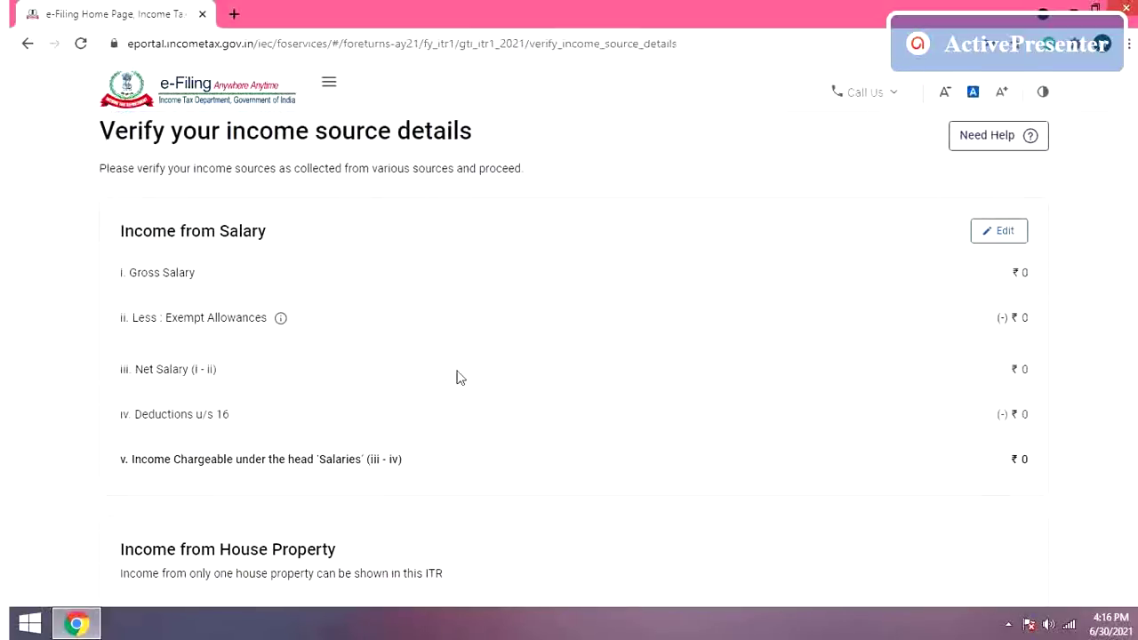
left_click(1006, 239)
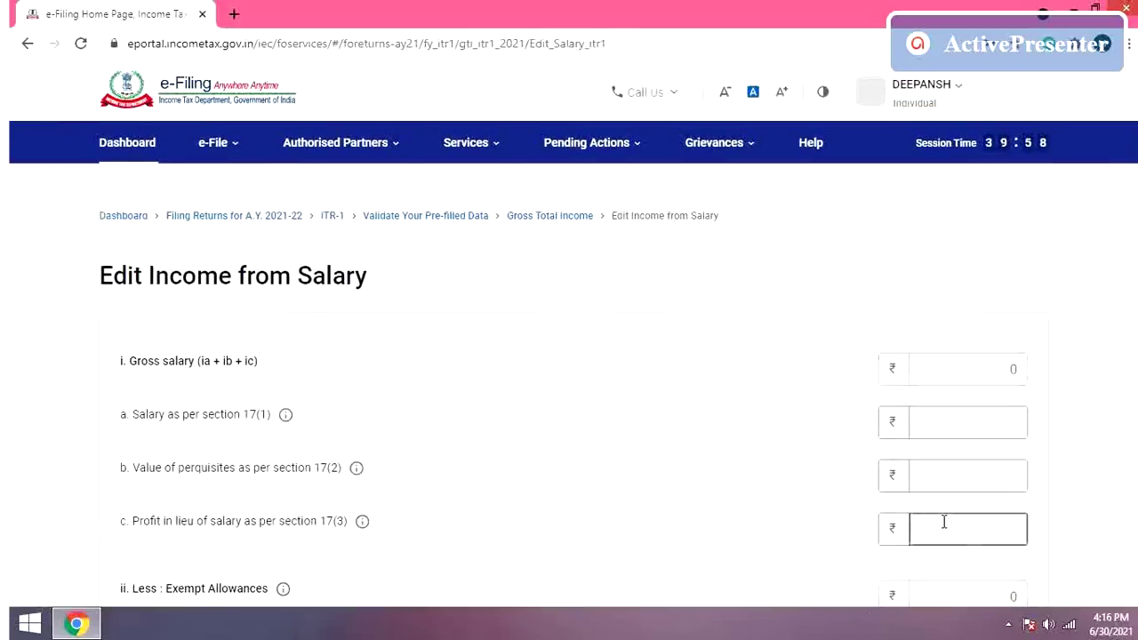
left_click(954, 423)
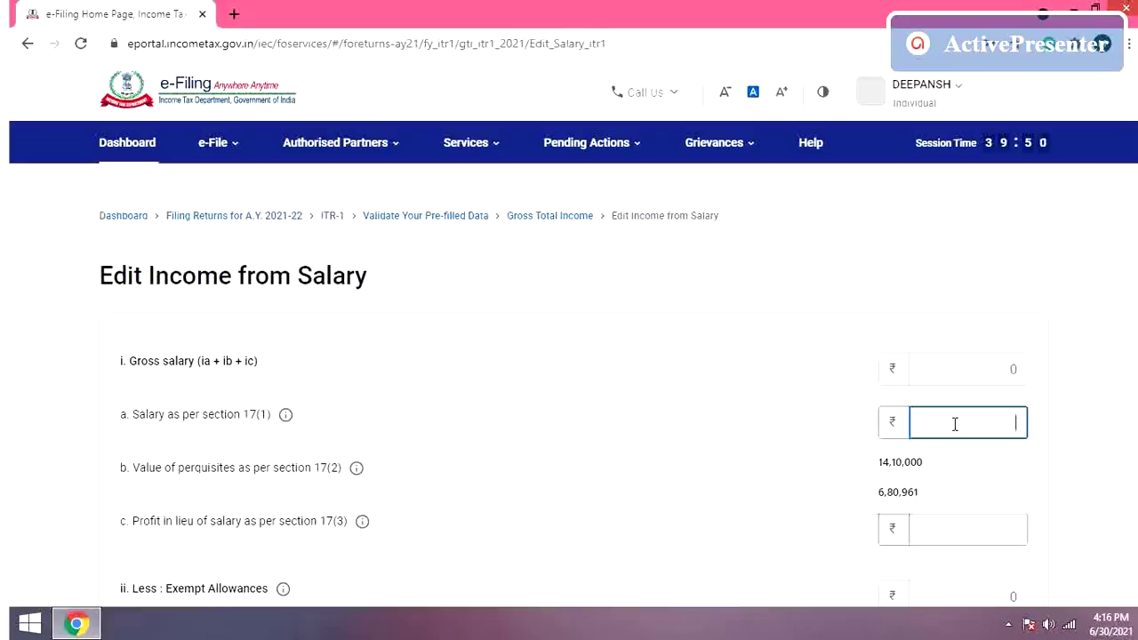
type("680")
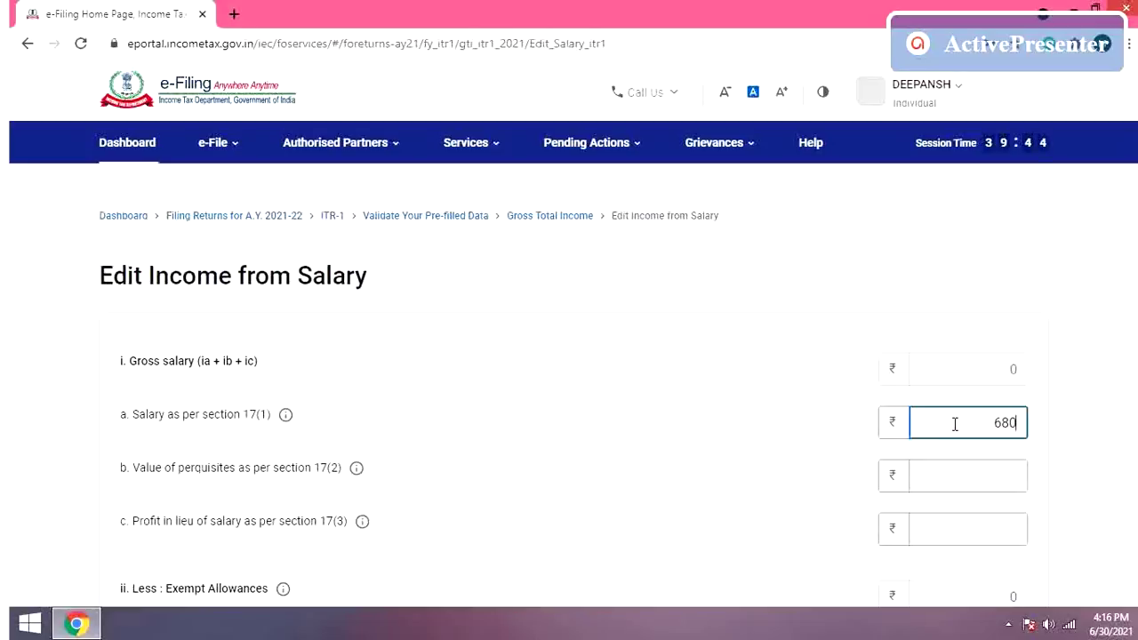
key("BackSpace")
key("BackSpace")
key("BackSpace")
scroll(569, 400, "down", 6)
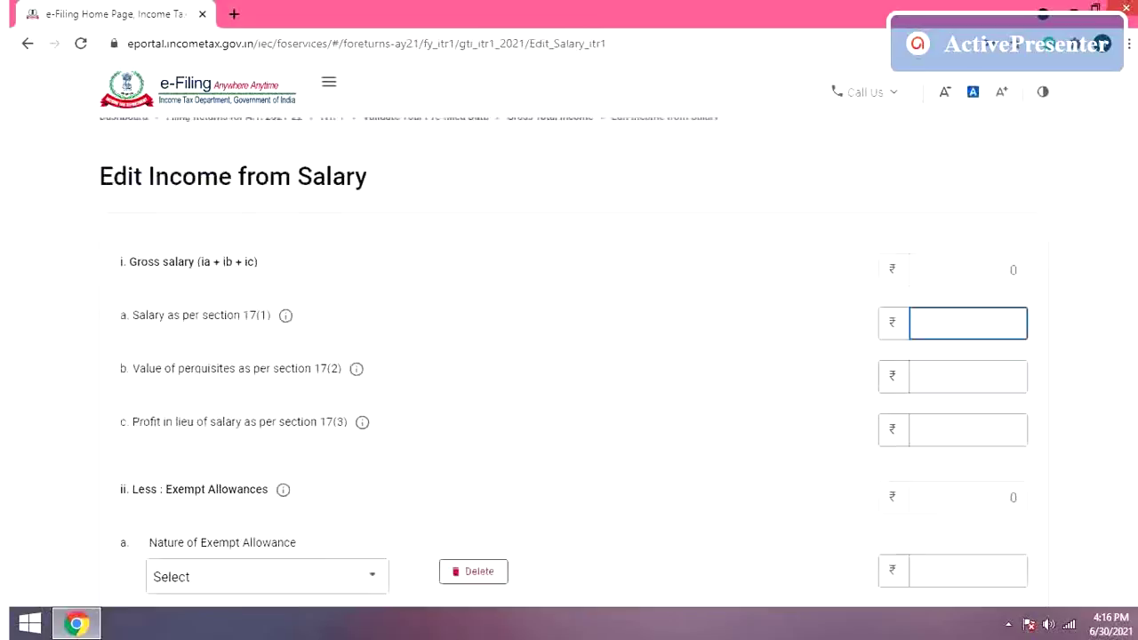
scroll(569, 355, "up", 7)
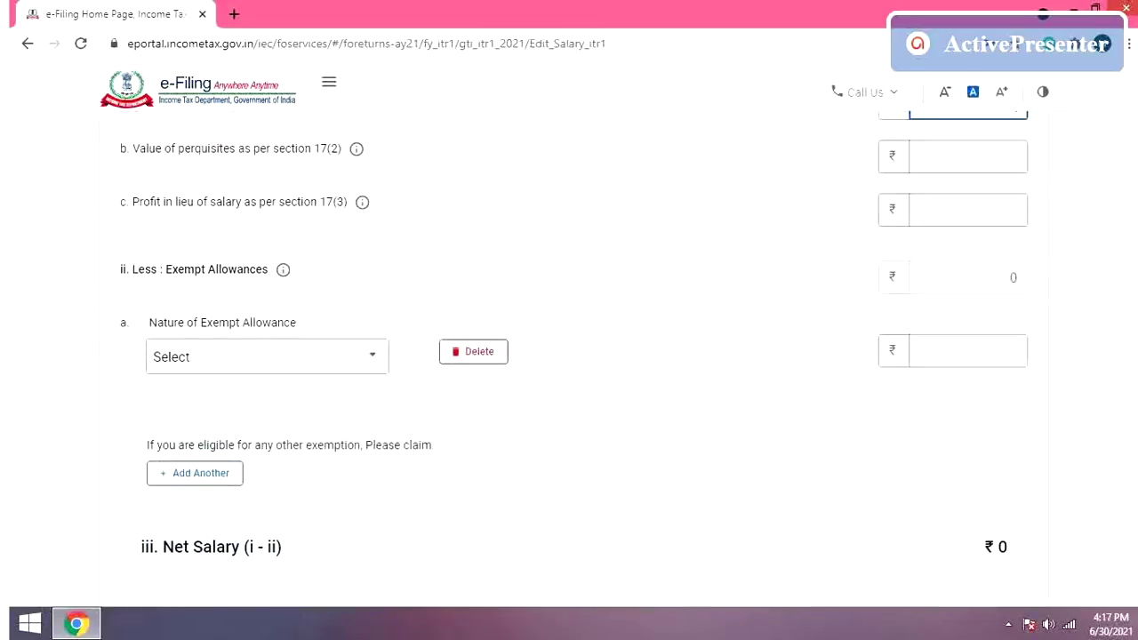
scroll(569, 355, "down", 12)
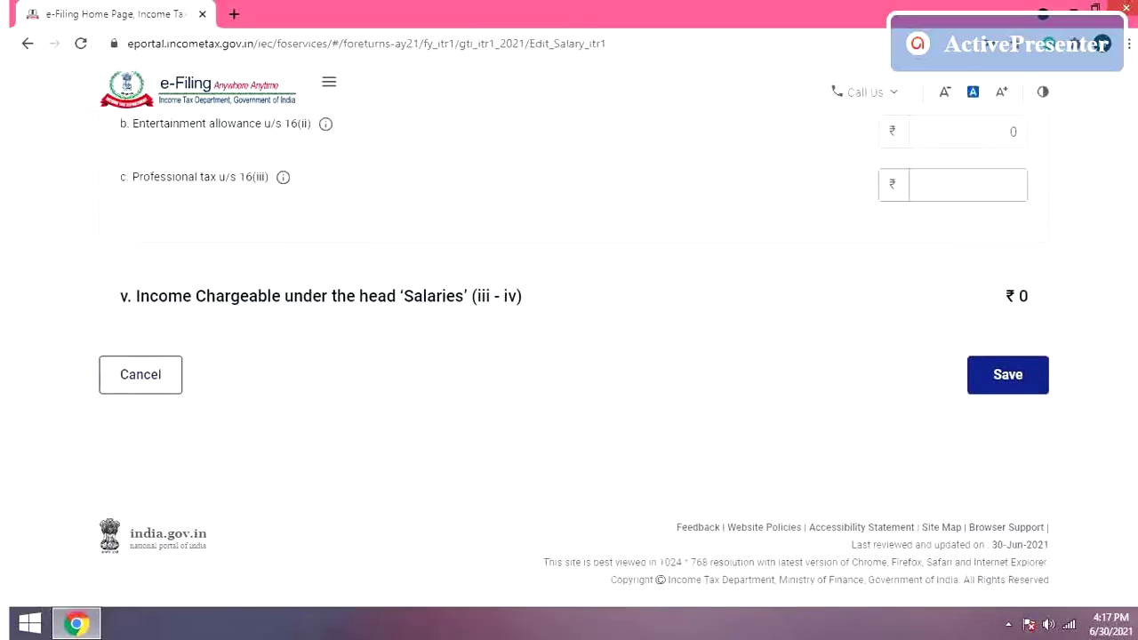
Step: Cancel the salary edit, go back to the Return Summary and reopen Gross Total Income
left_click(149, 391)
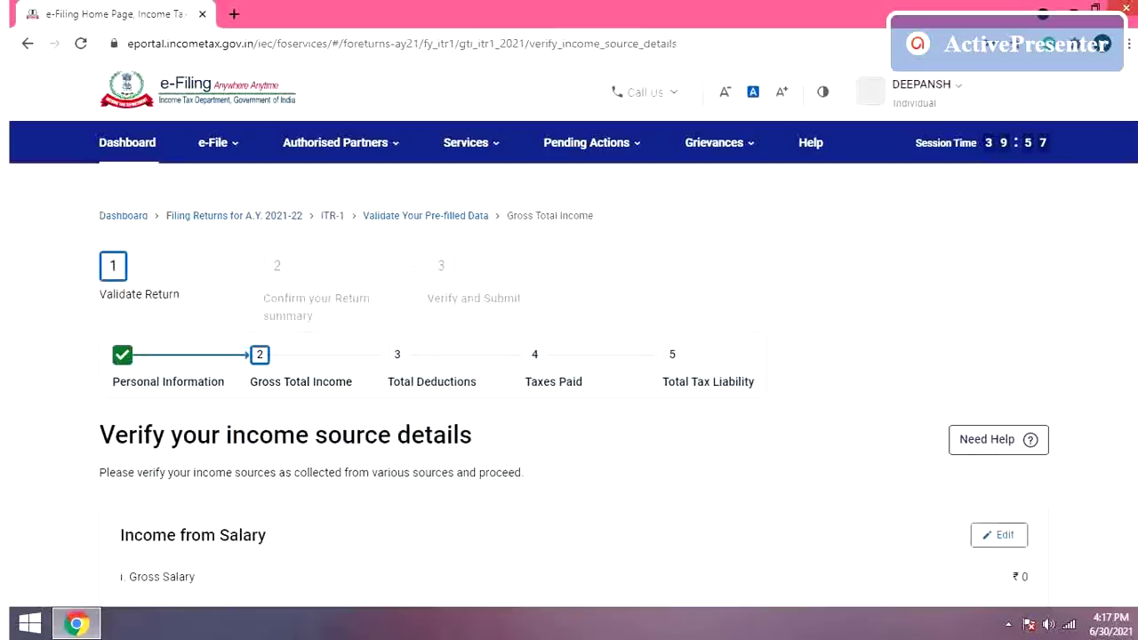
scroll(569, 356, "down", 8)
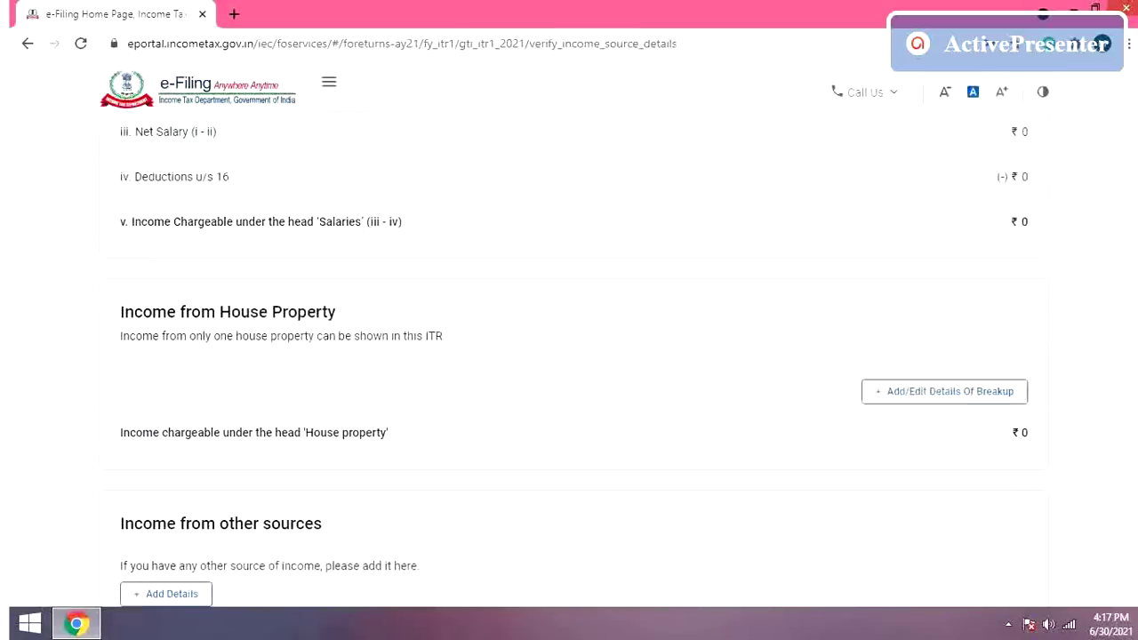
scroll(411, 500, "down", 4)
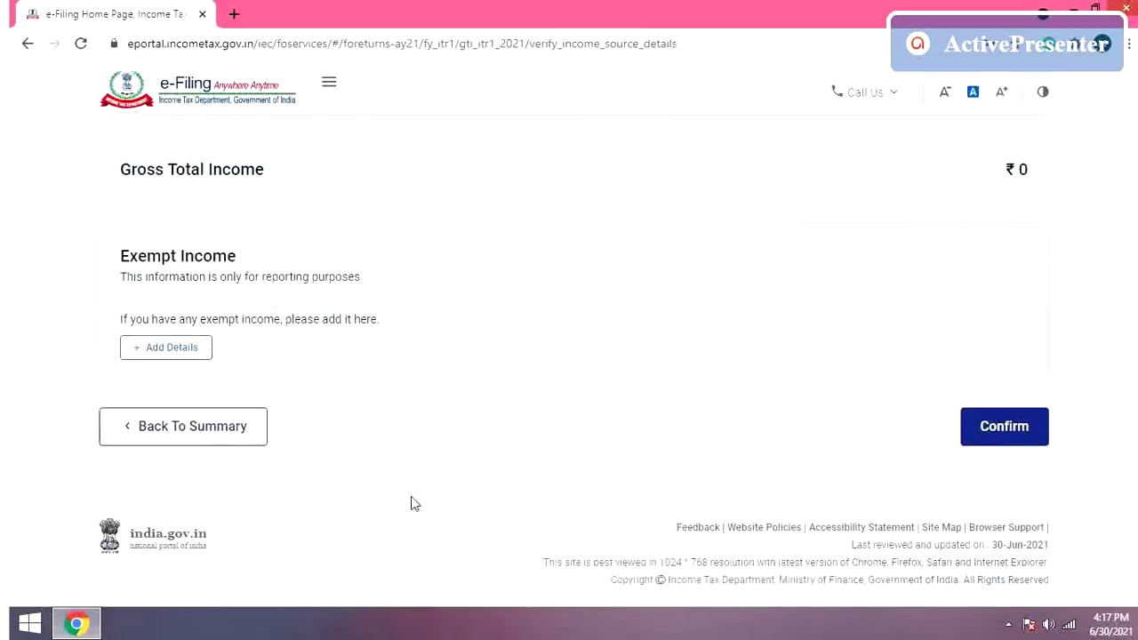
left_click(192, 426)
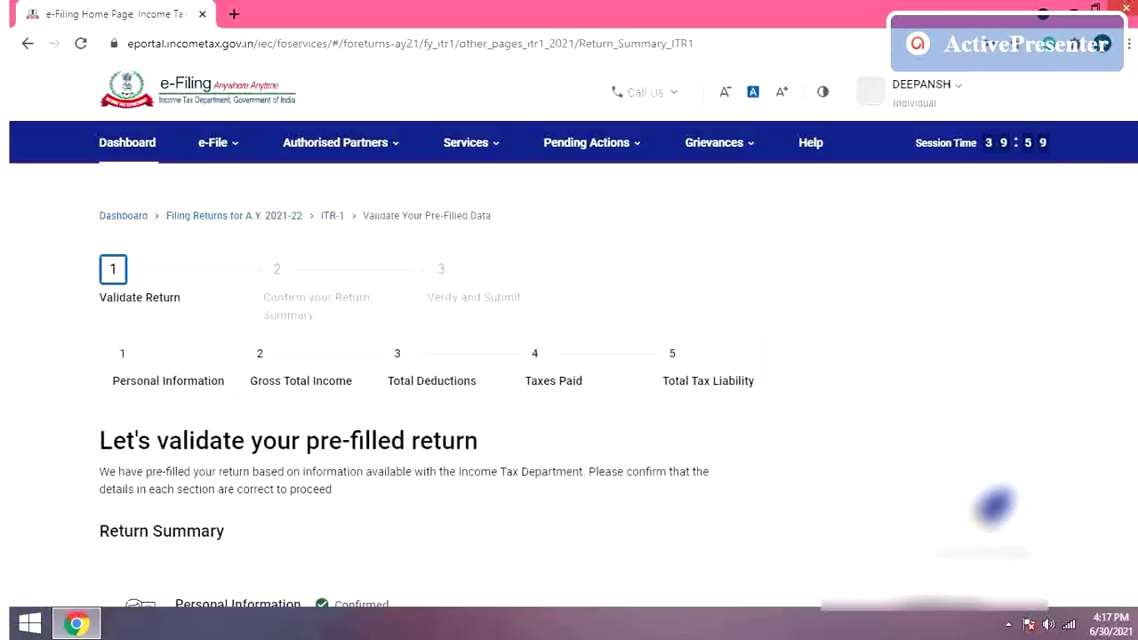
scroll(1097, 252, "down", 2)
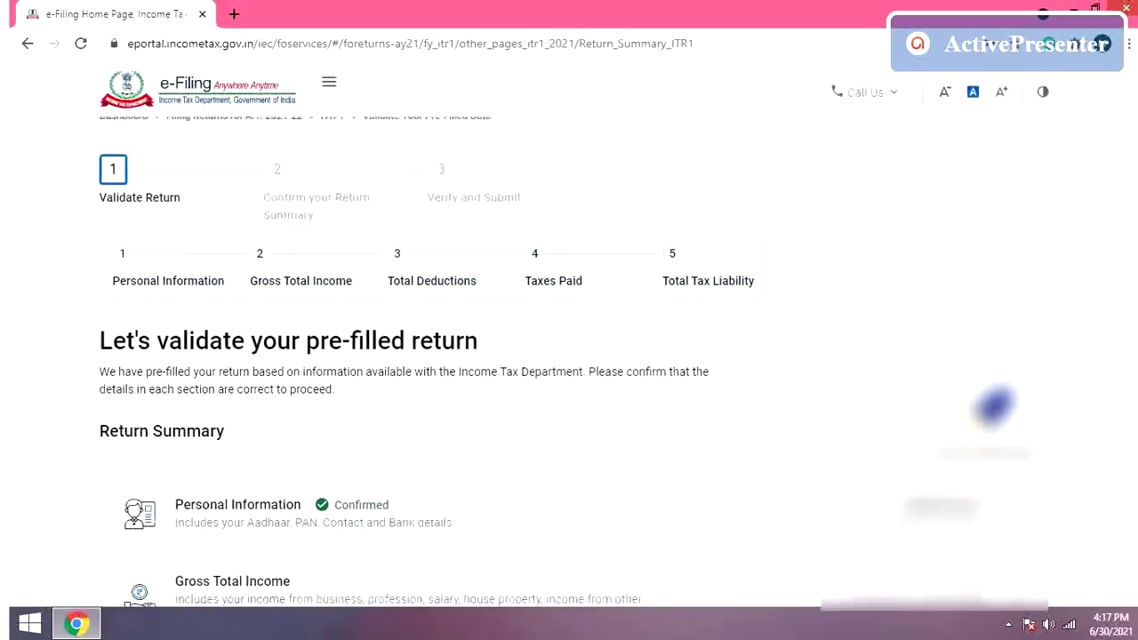
scroll(569, 356, "down", 1)
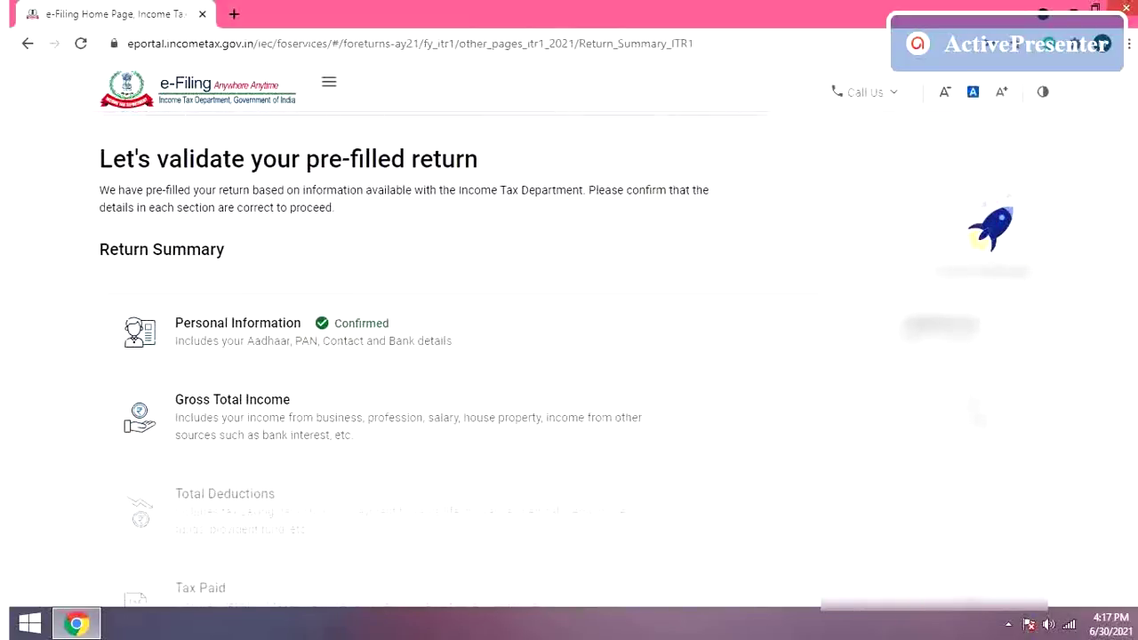
left_click(1005, 412)
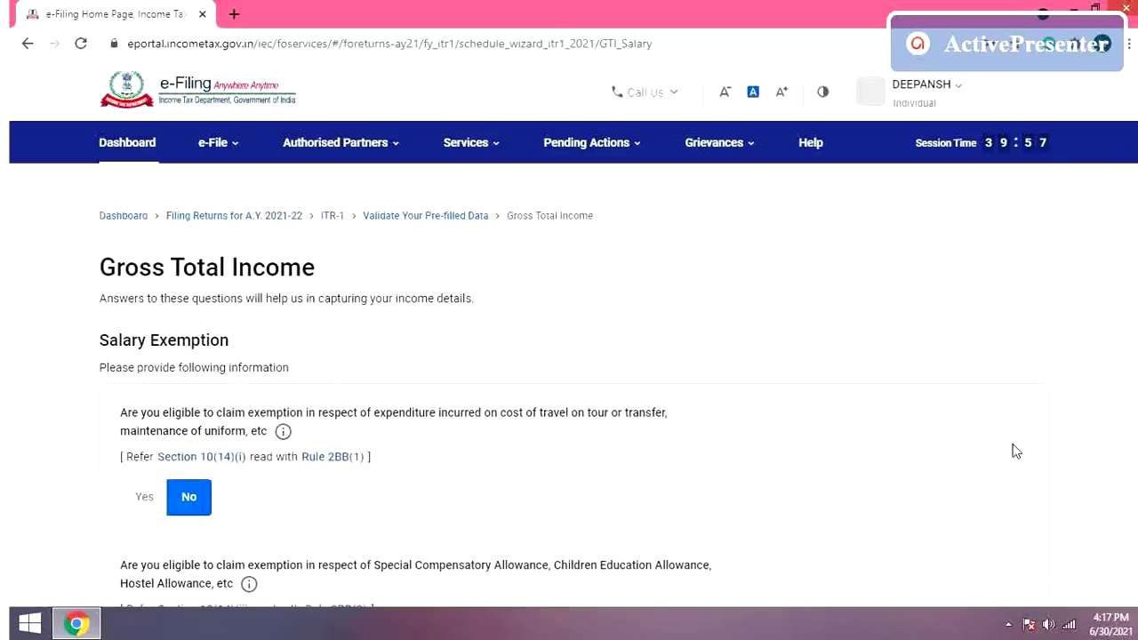
Step: Answer Yes to the House Rent Allowance question with amount 63092, then continue
scroll(795, 307, "down", 3)
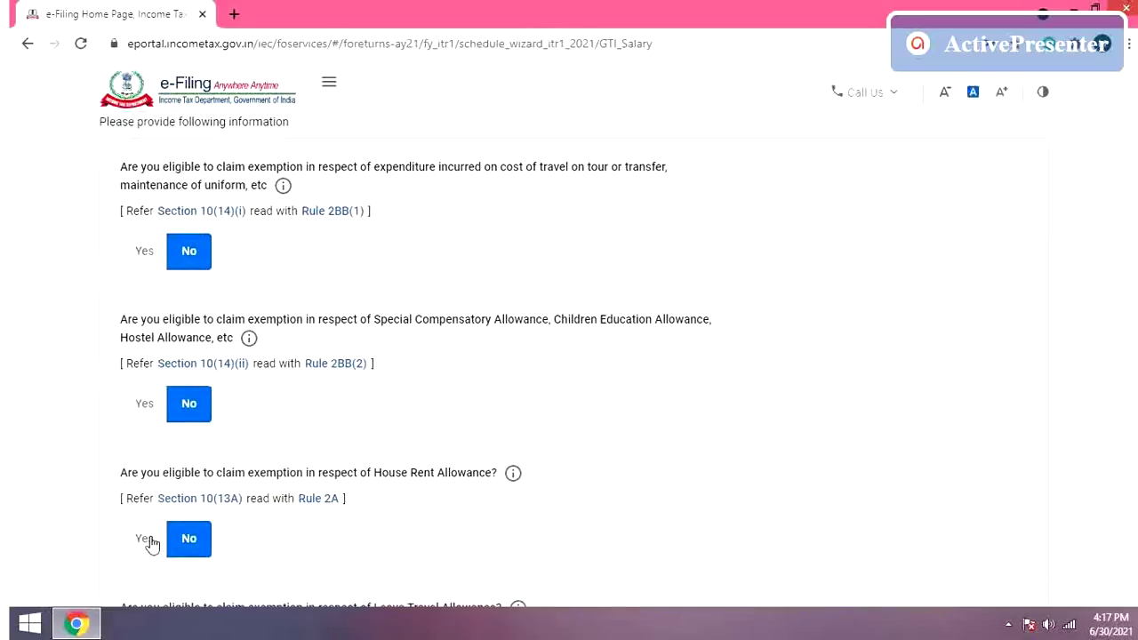
left_click(149, 540)
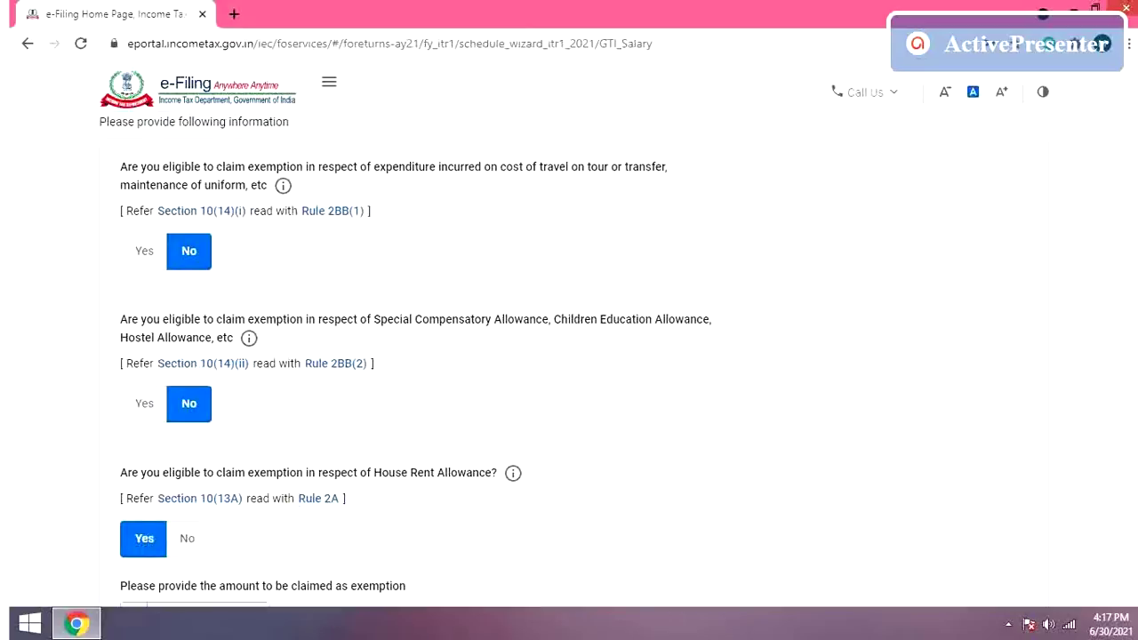
scroll(501, 396, "down", 3)
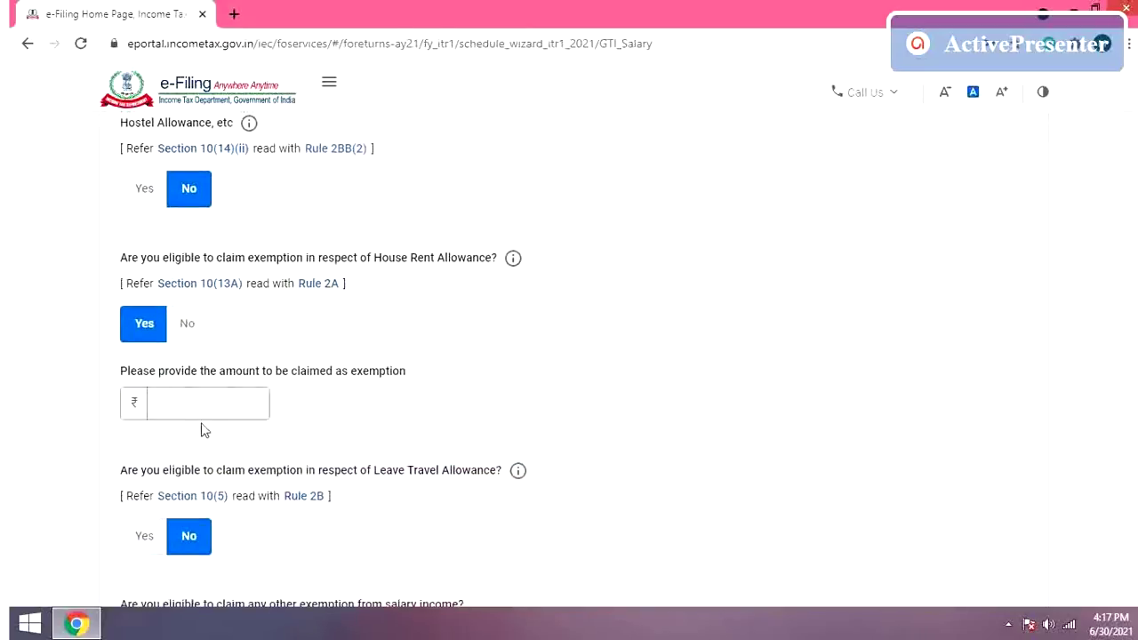
left_click(204, 406)
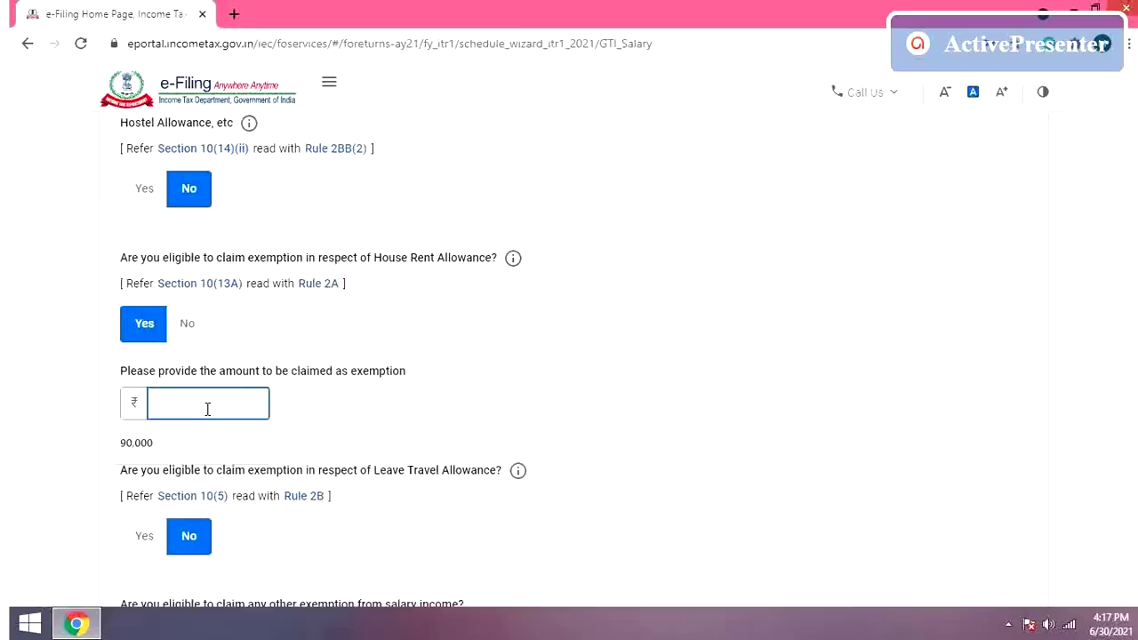
type("63092")
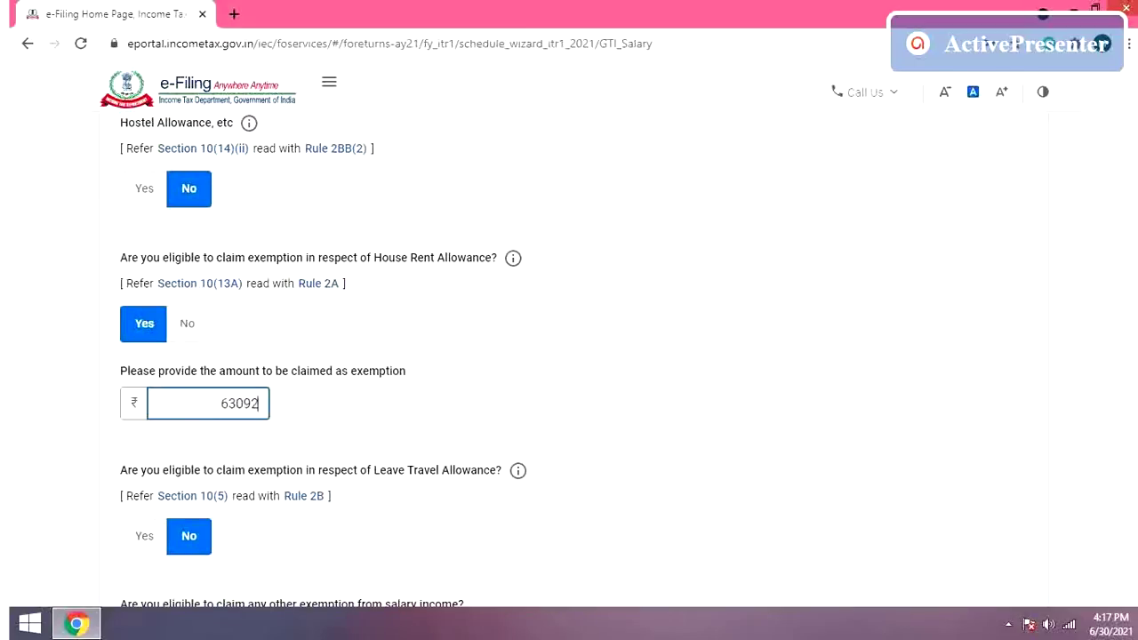
scroll(569, 355, "down", 3)
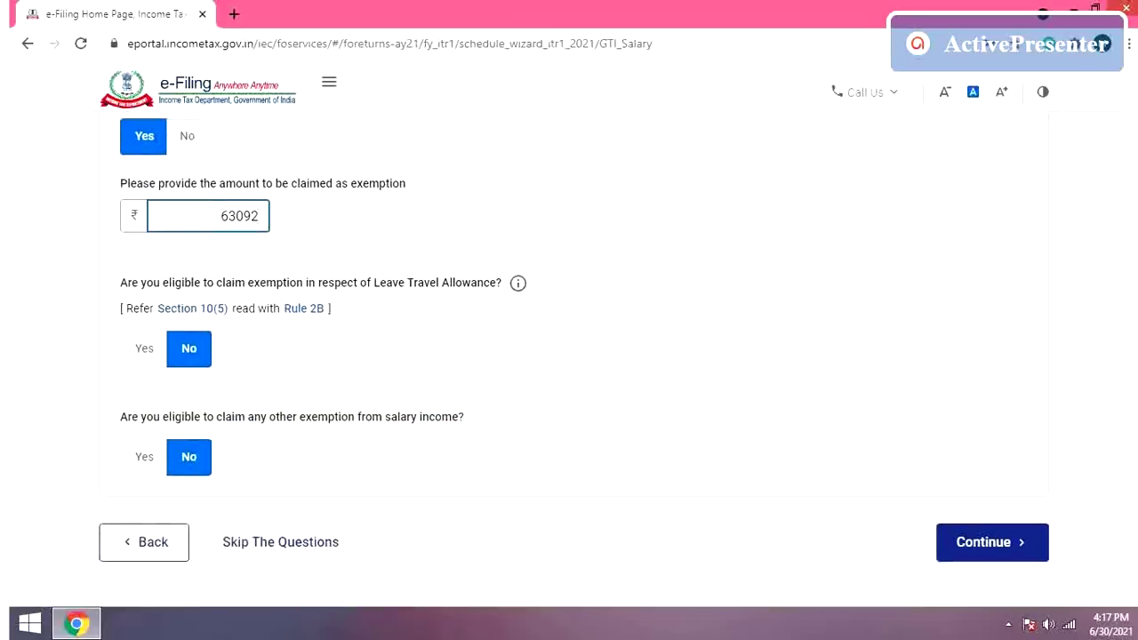
left_click(983, 544)
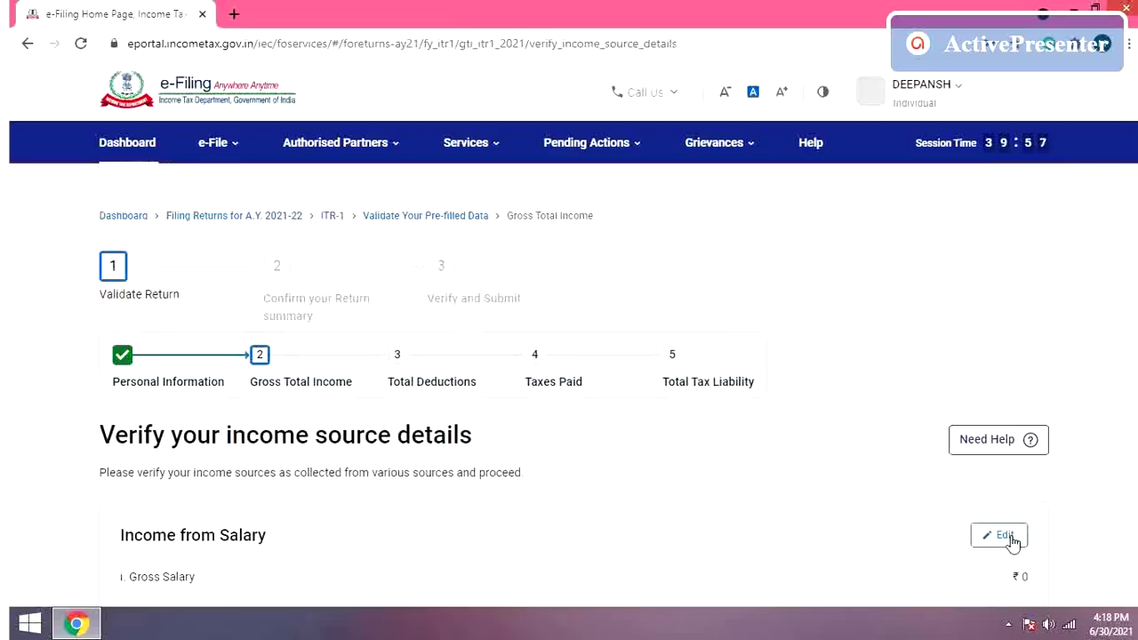
Step: Enter 680961 as Salary under section 17(1) and review down to the Deductions u/s 16 rows
left_click(1012, 541)
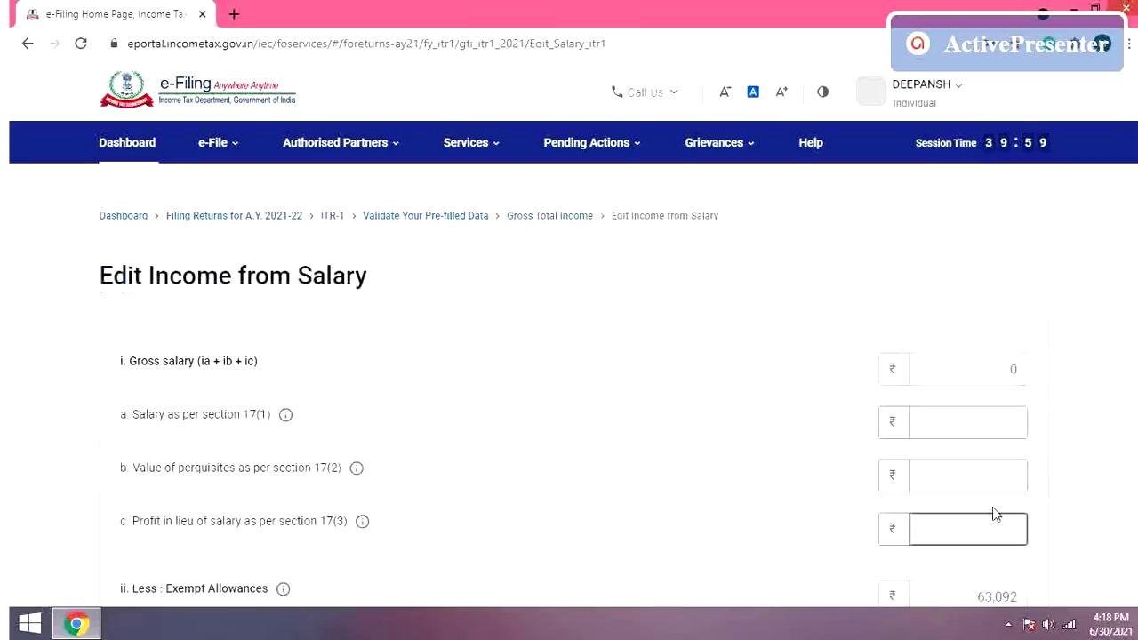
left_click(1008, 409)
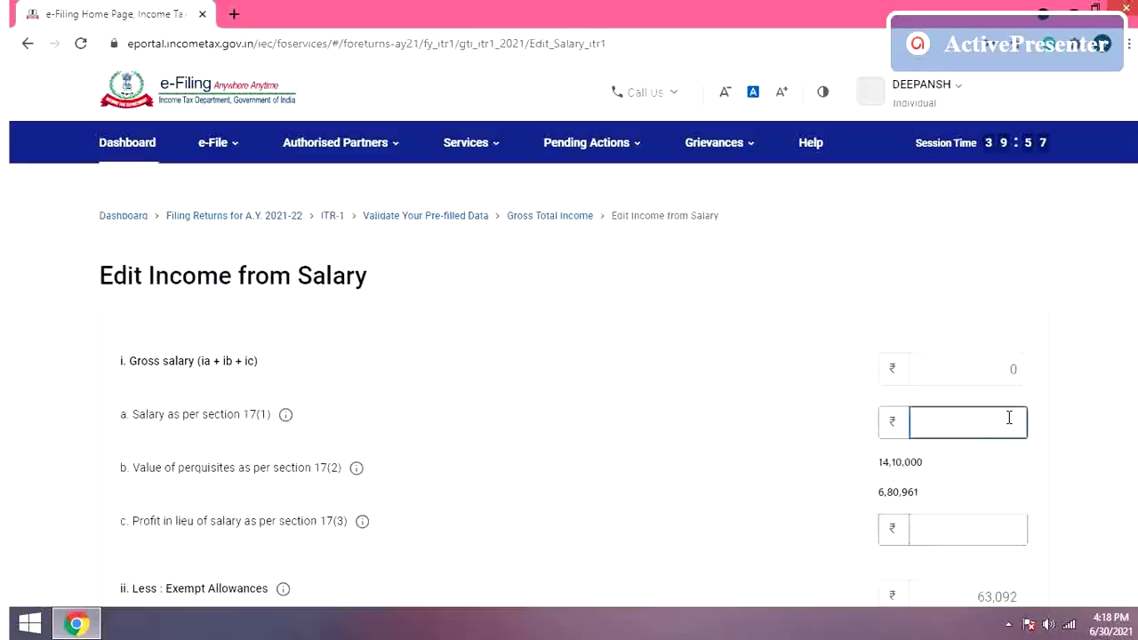
type("6")
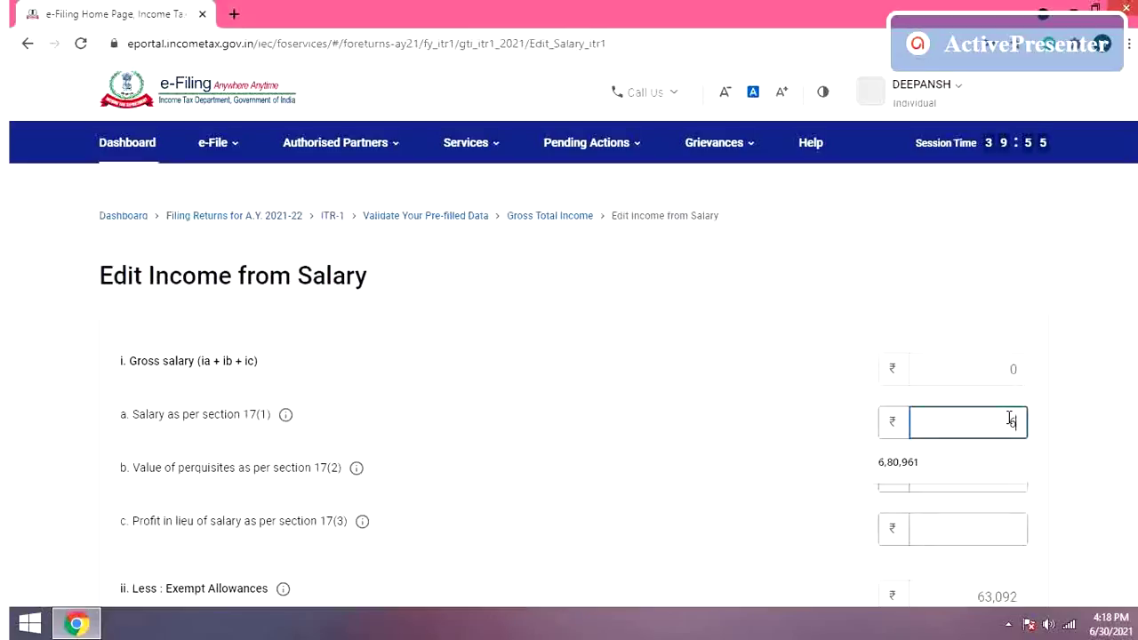
type("80961")
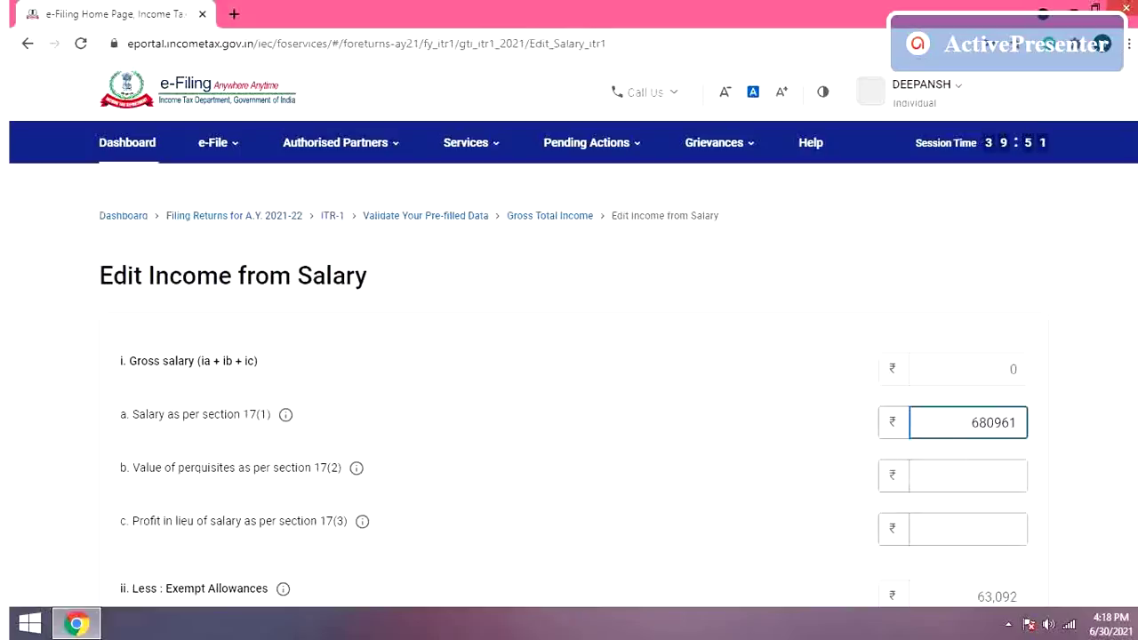
scroll(569, 373, "down", 3)
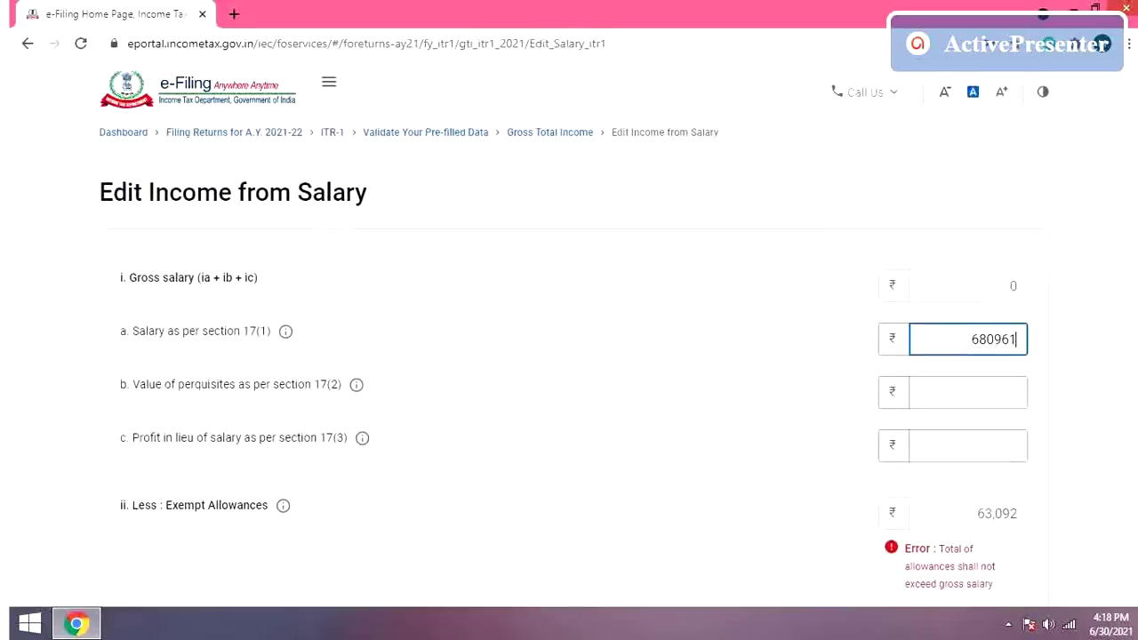
scroll(569, 373, "down", 2)
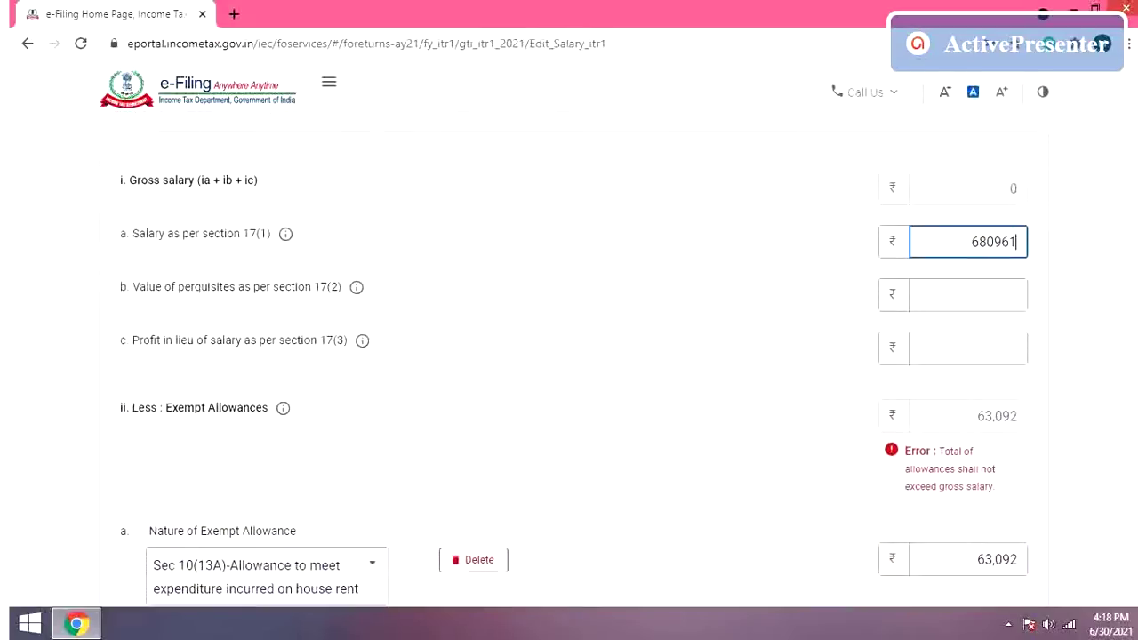
scroll(569, 373, "down", 3)
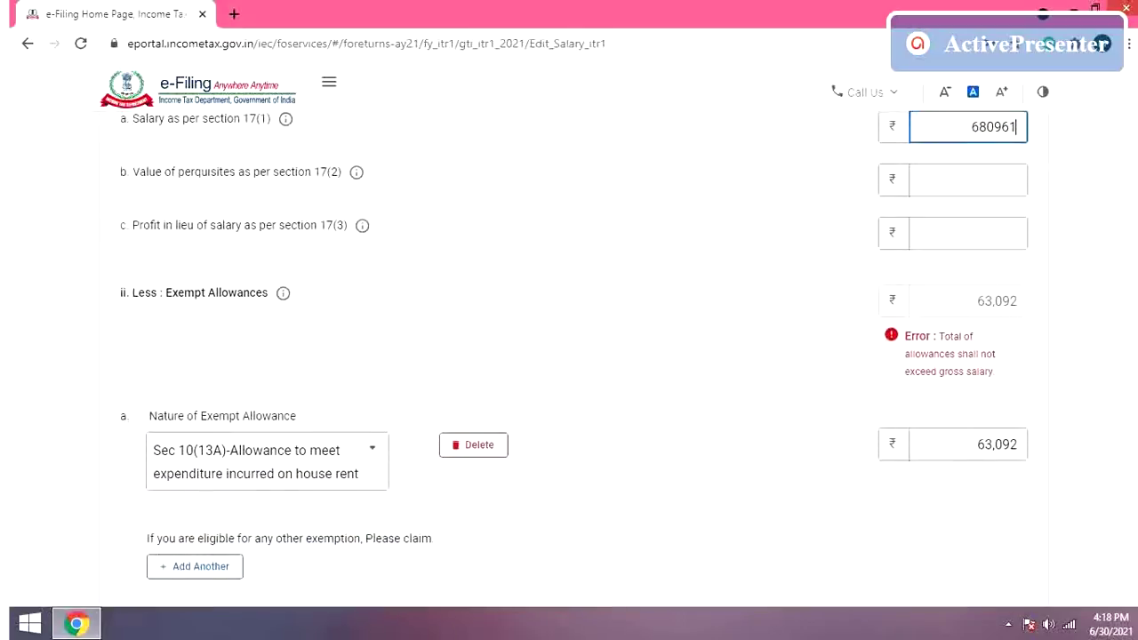
scroll(569, 374, "down", 1)
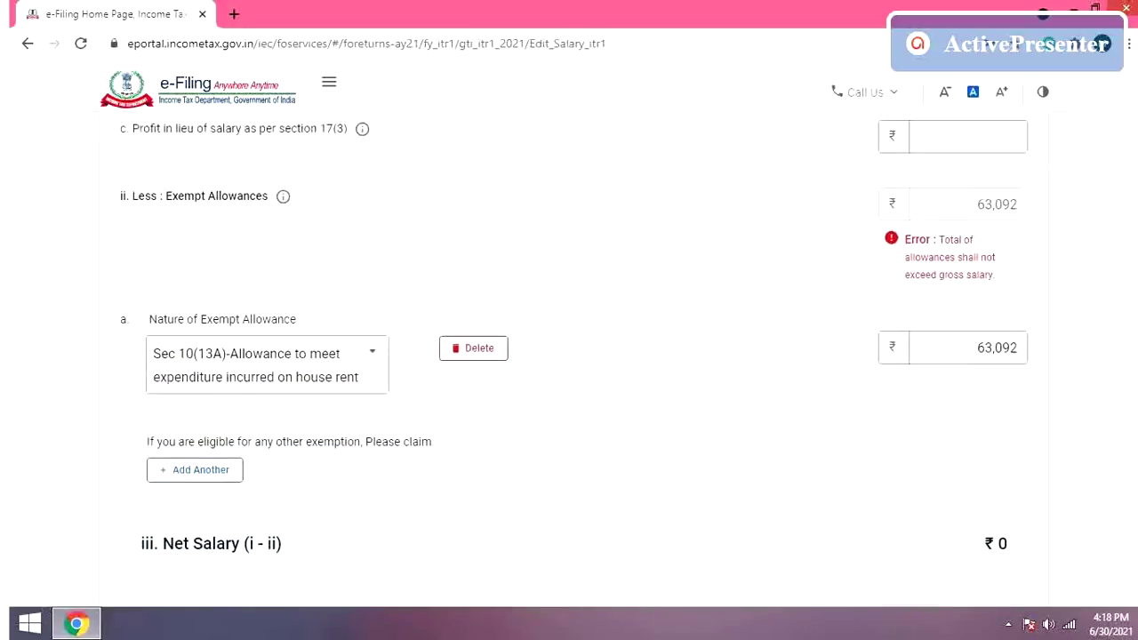
scroll(569, 373, "down", 1)
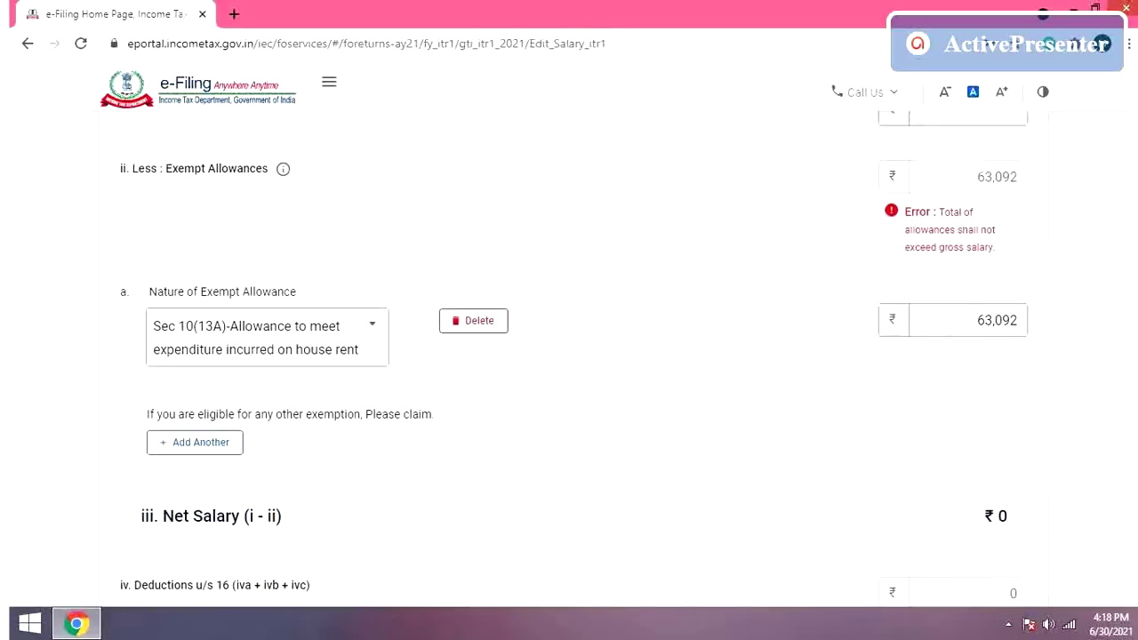
scroll(569, 356, "down", 2)
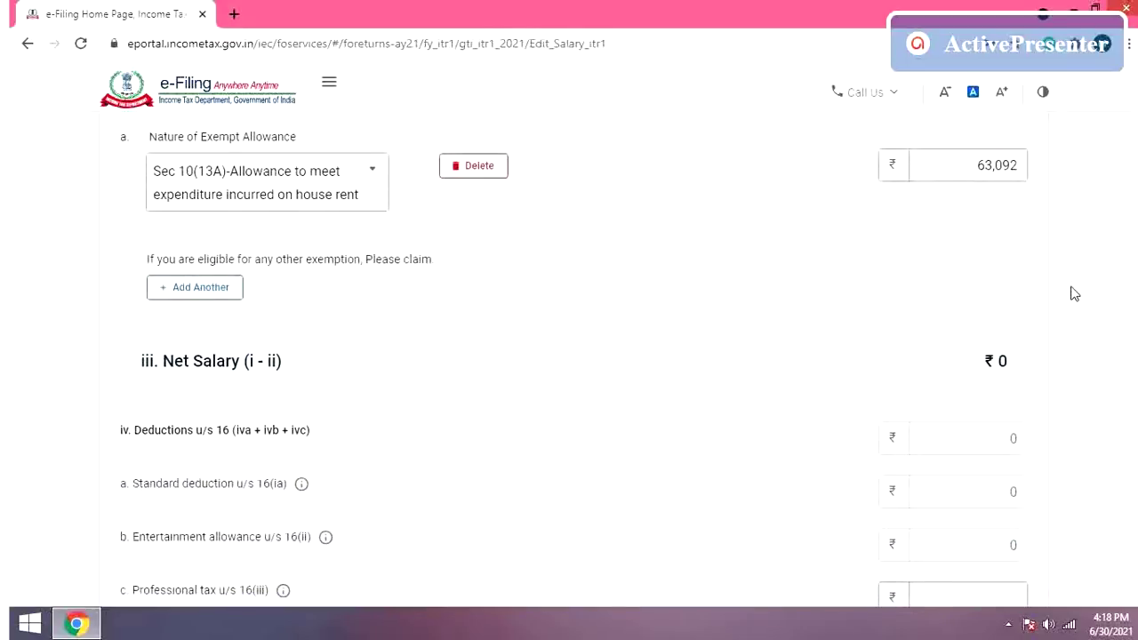
scroll(975, 277, "down", 1)
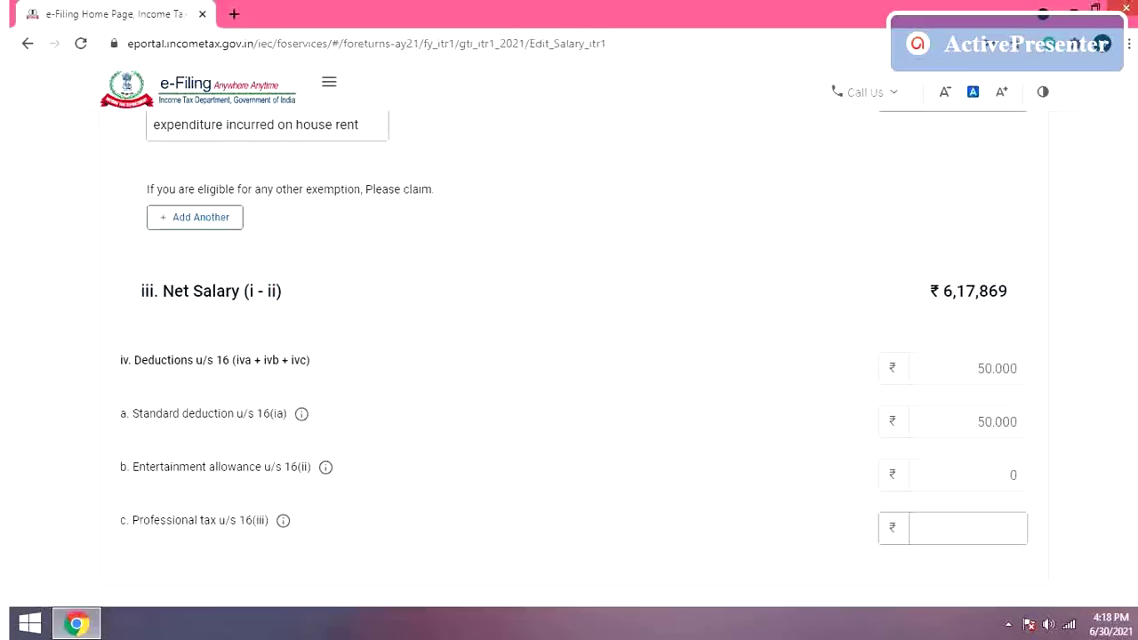
scroll(575, 328, "down", 2)
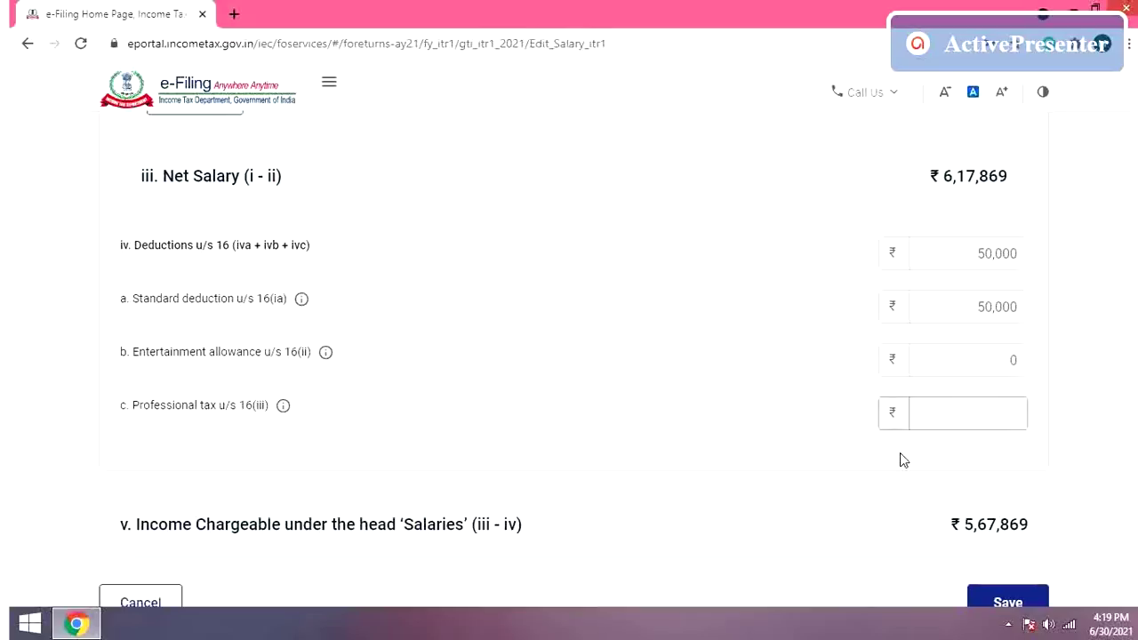
Step: Enter 2400 as Professional tax u/s 16(iii) and save the salary details
left_click(993, 404)
type("2400")
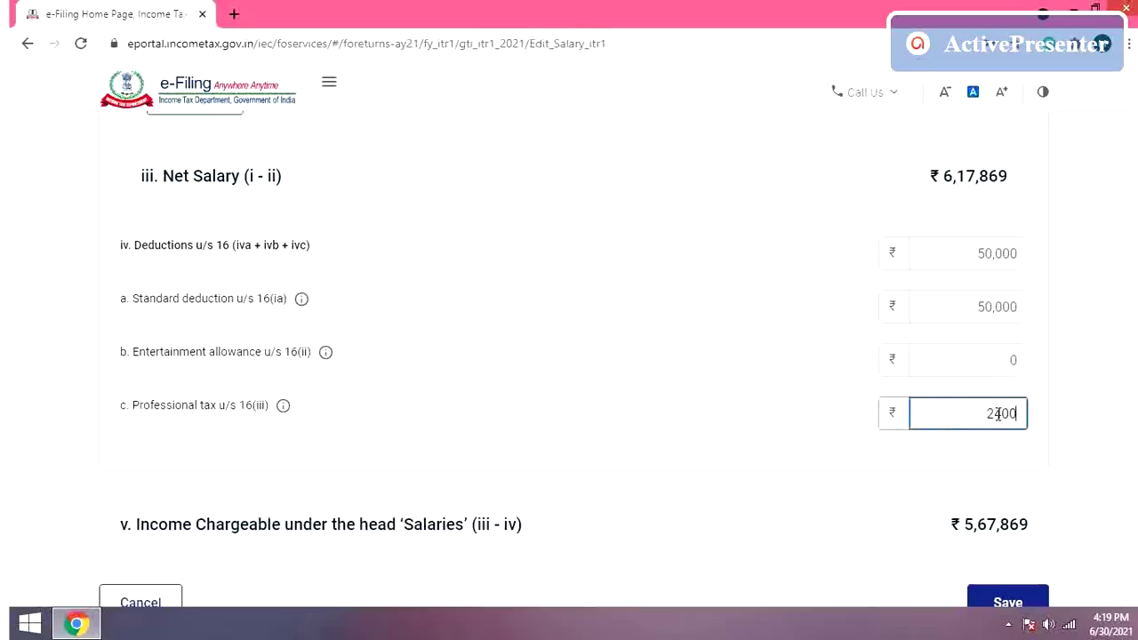
left_click(1074, 413)
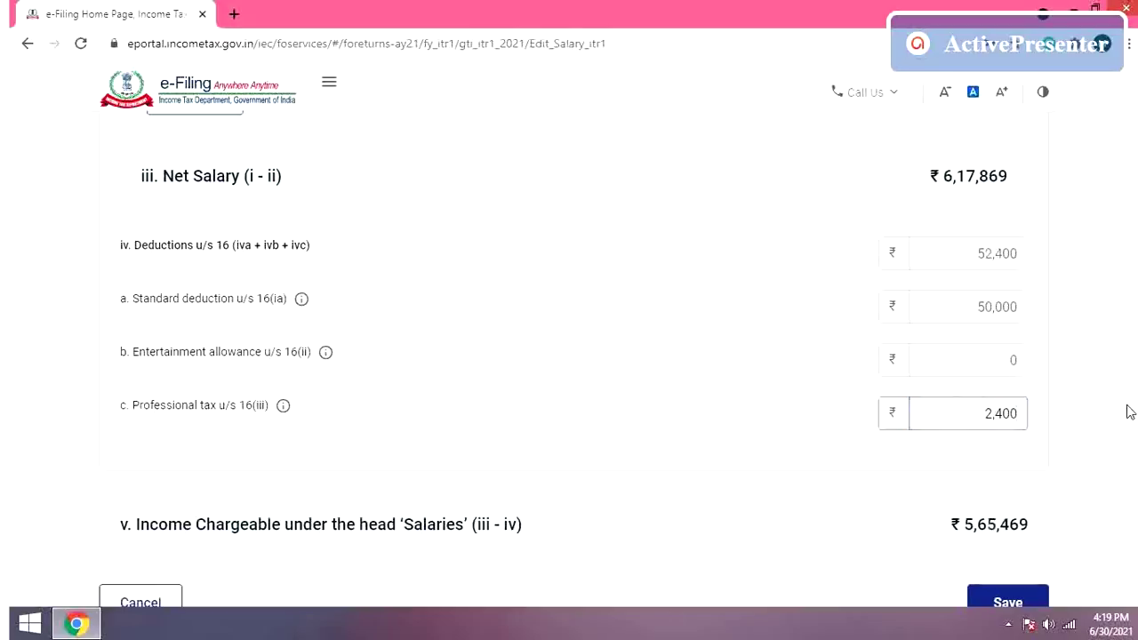
scroll(573, 359, "down", 3)
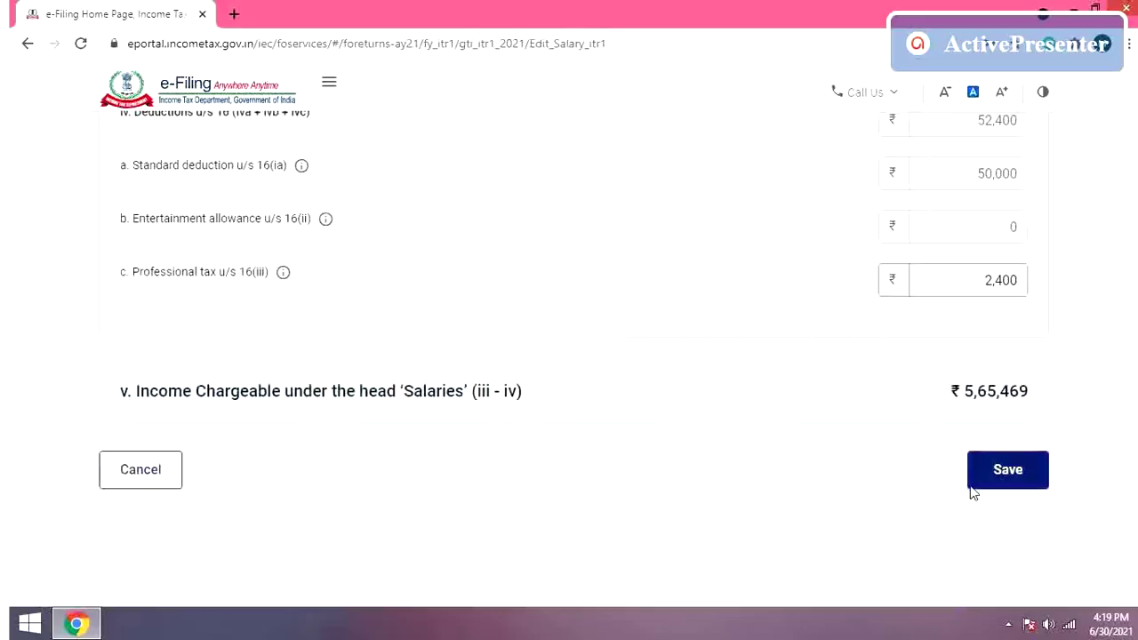
left_click(994, 480)
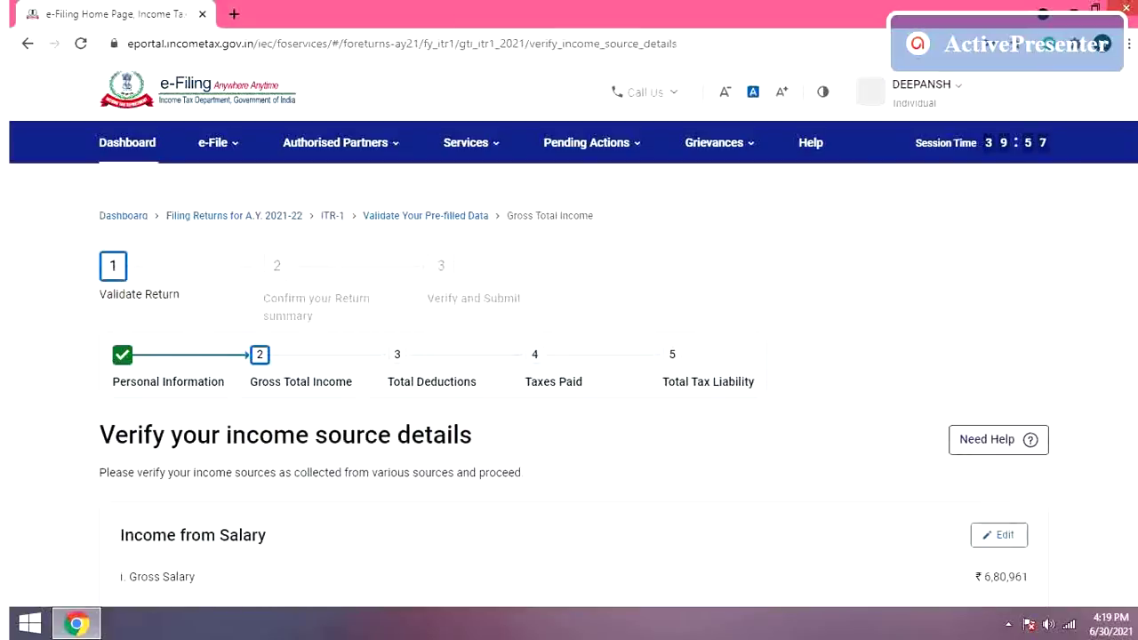
scroll(569, 356, "down", 4)
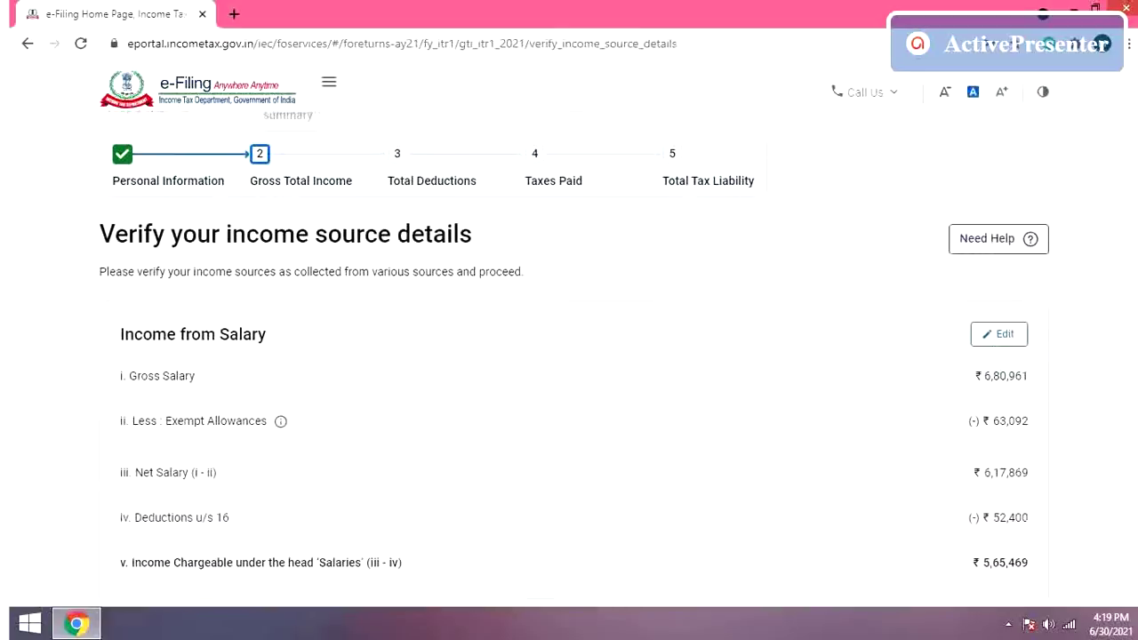
scroll(569, 355, "down", 3)
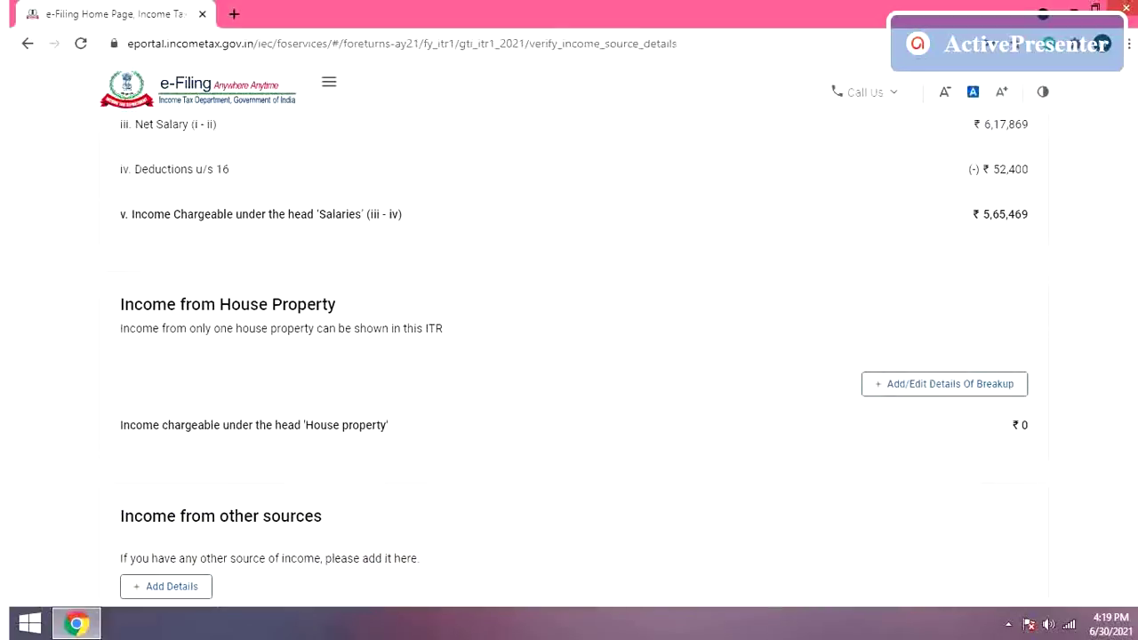
scroll(569, 356, "down", 1)
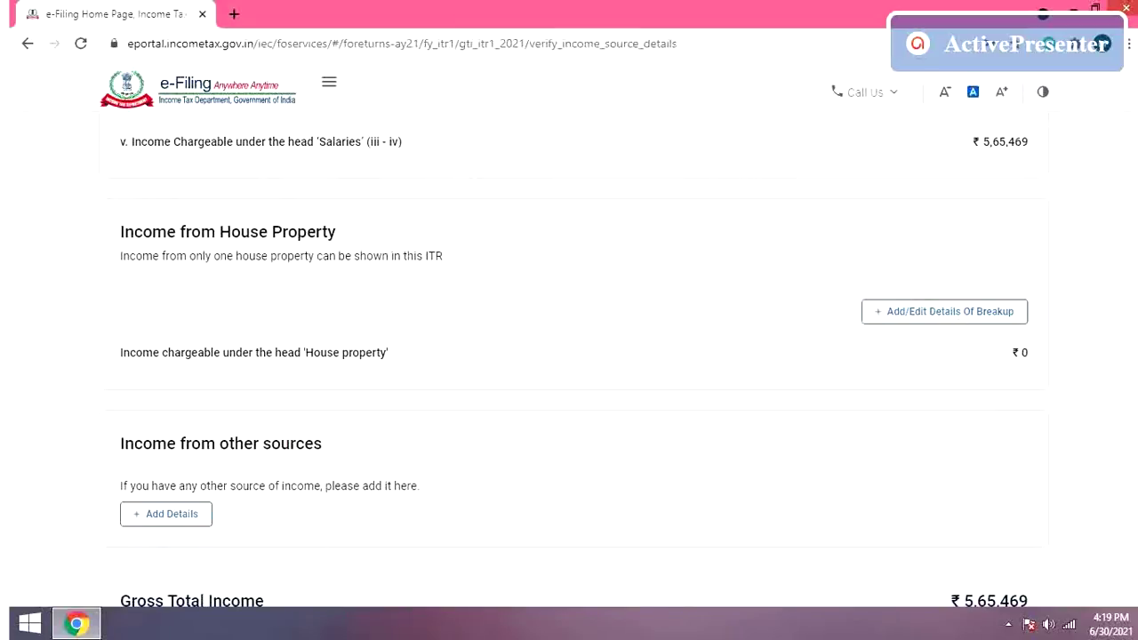
scroll(569, 356, "down", 3)
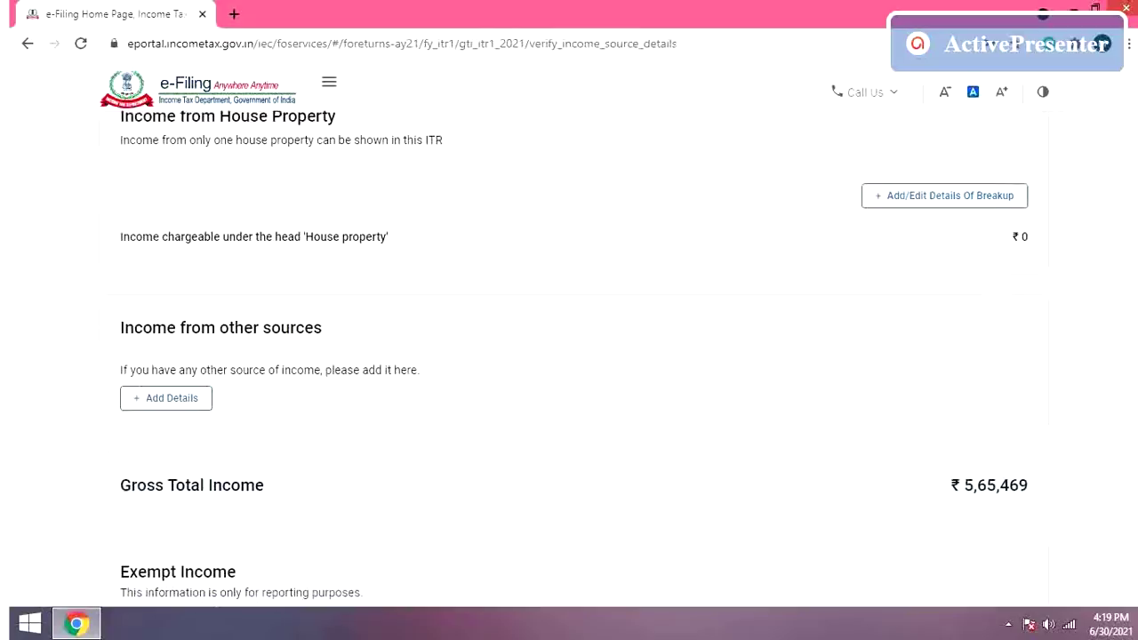
scroll(569, 355, "down", 3)
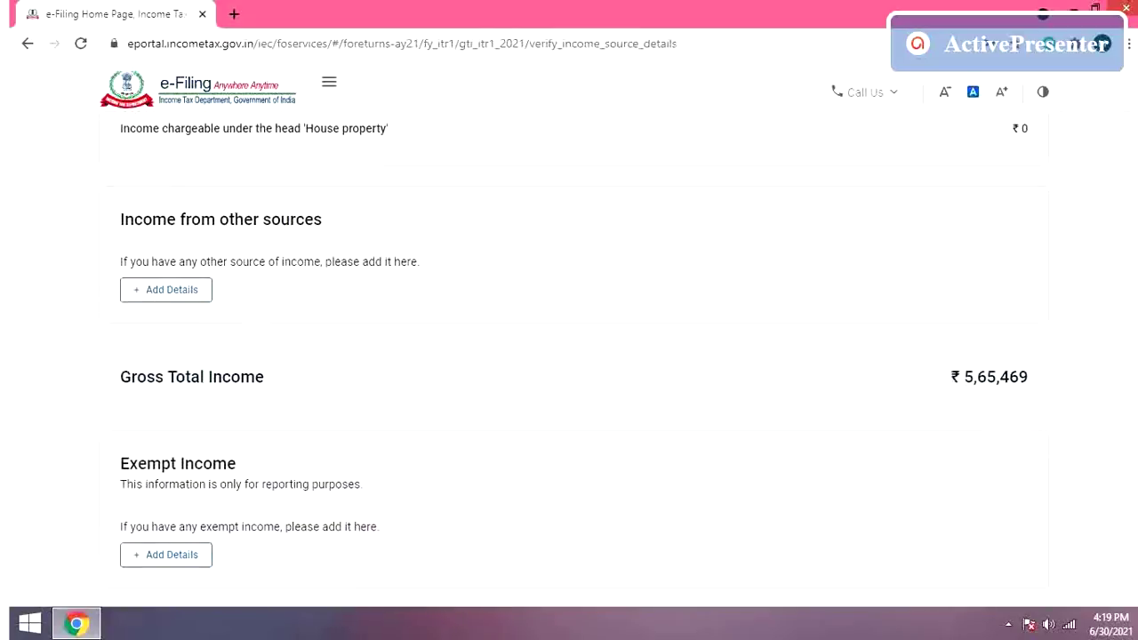
scroll(569, 356, "down", 3)
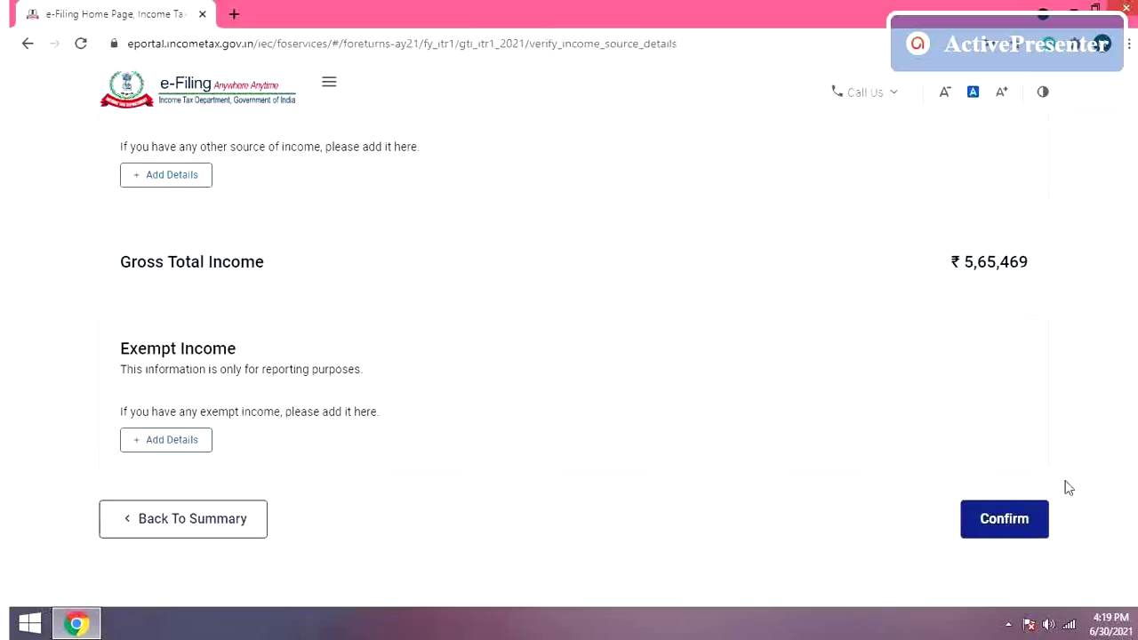
Step: Confirm the income source details and scroll the Return Summary down to Total Deductions
left_click(1014, 529)
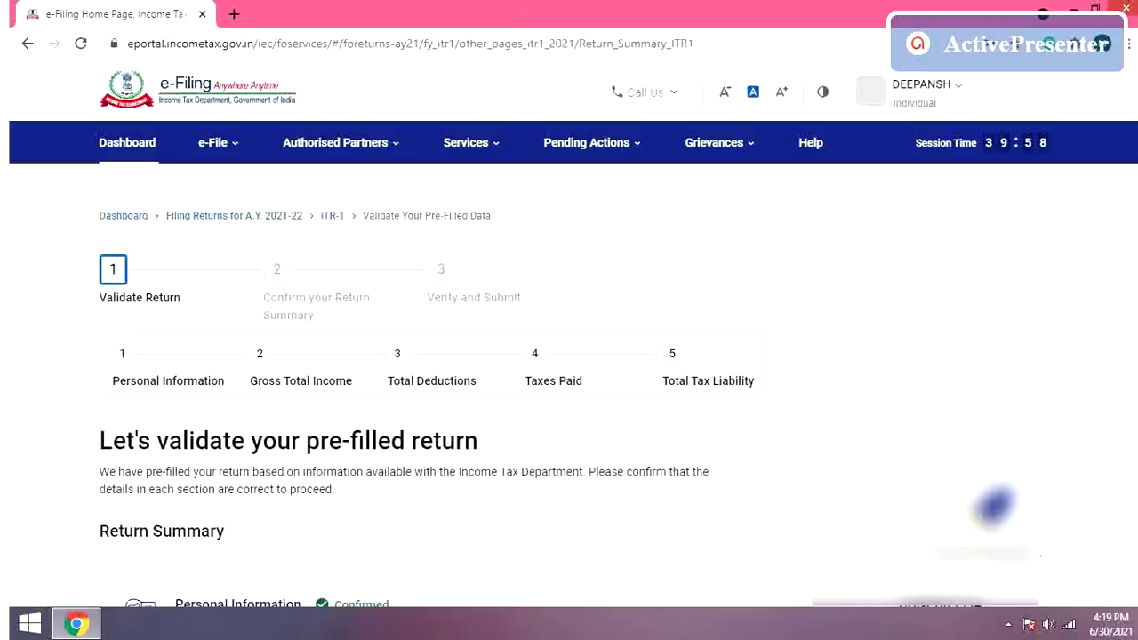
scroll(569, 400, "down", 3)
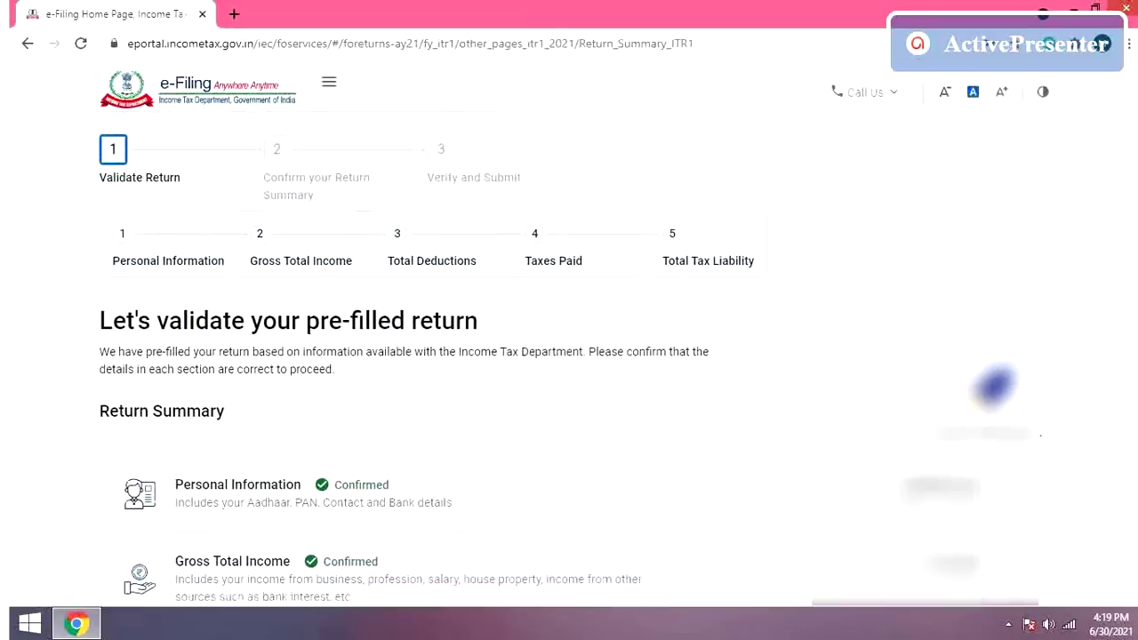
scroll(569, 356, "down", 2)
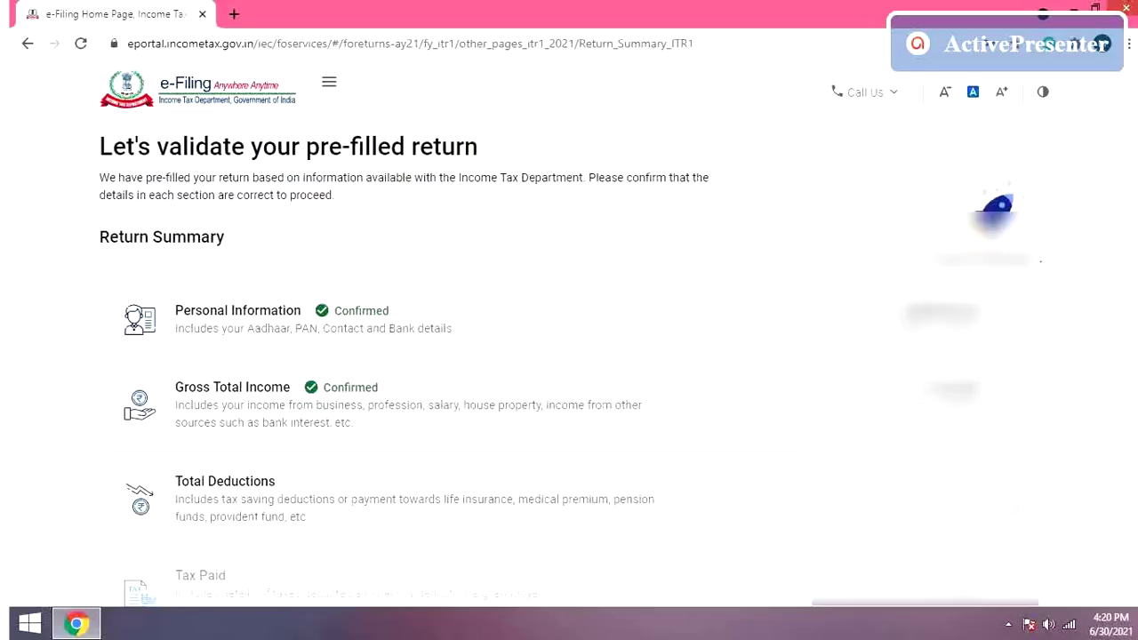
Step: Open Total Deductions and answer No to donations, research/rural development donations and 80GG
left_click(1013, 509)
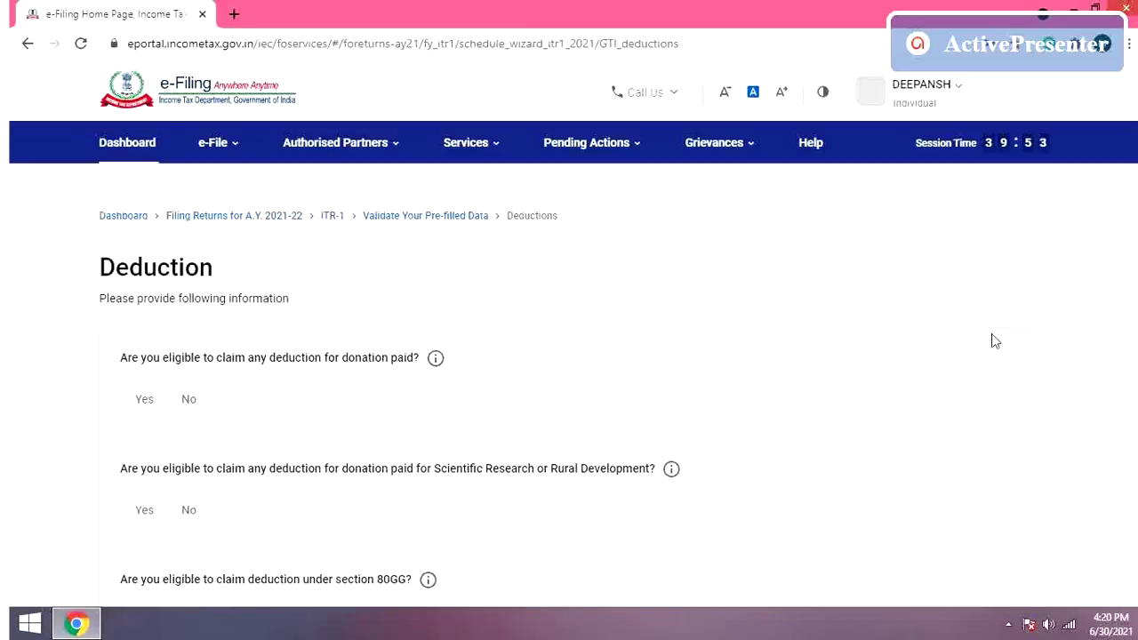
left_click(189, 410)
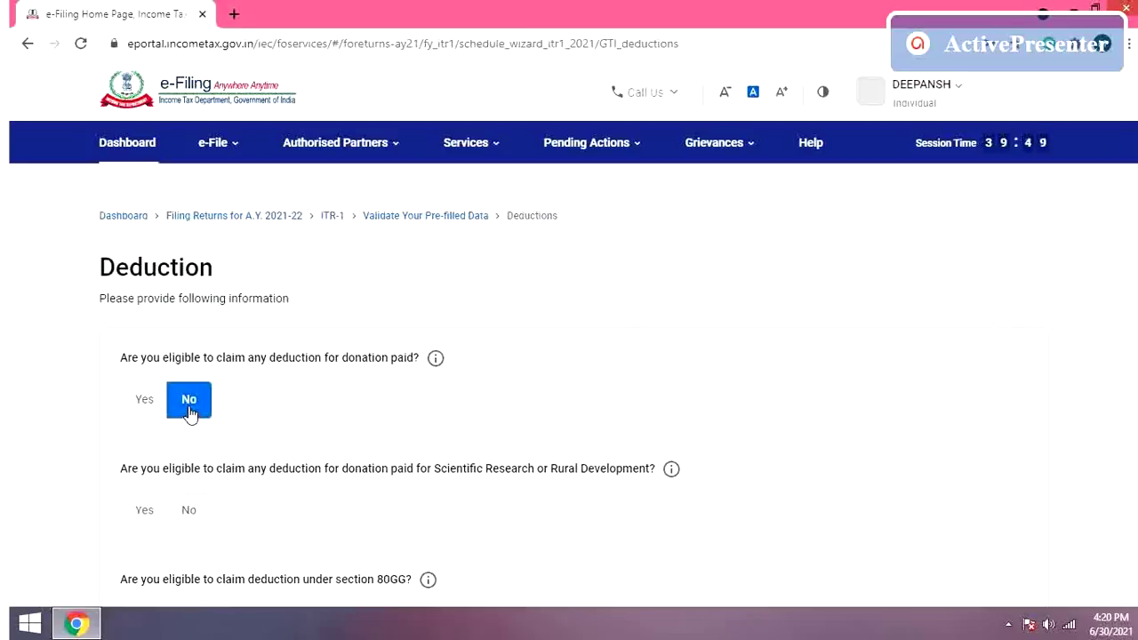
left_click(194, 517)
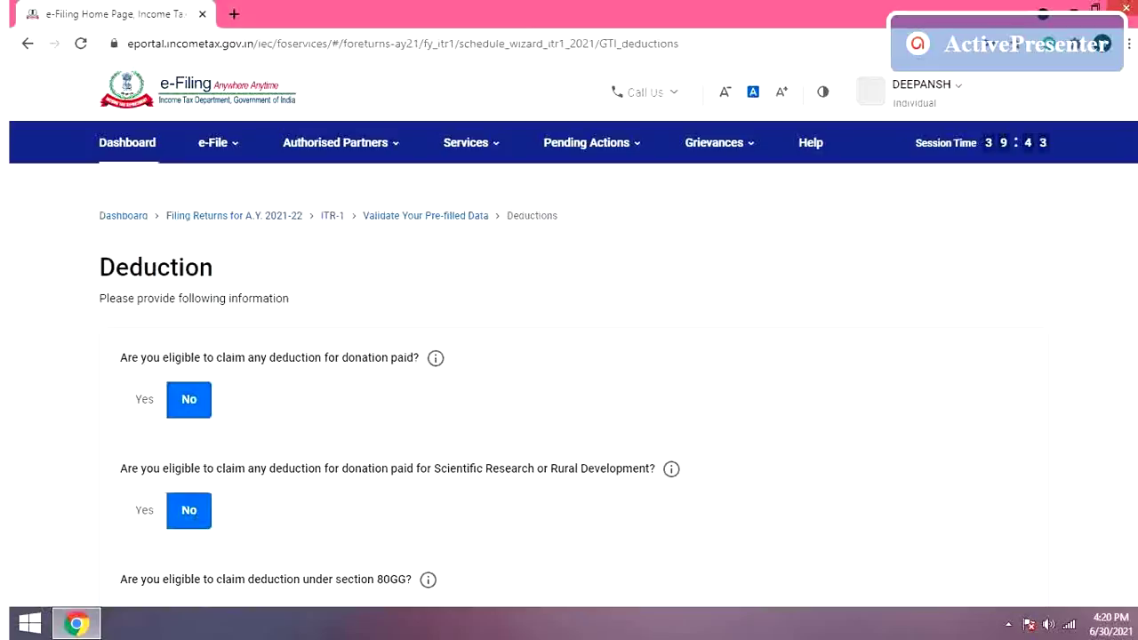
scroll(569, 355, "down", 3)
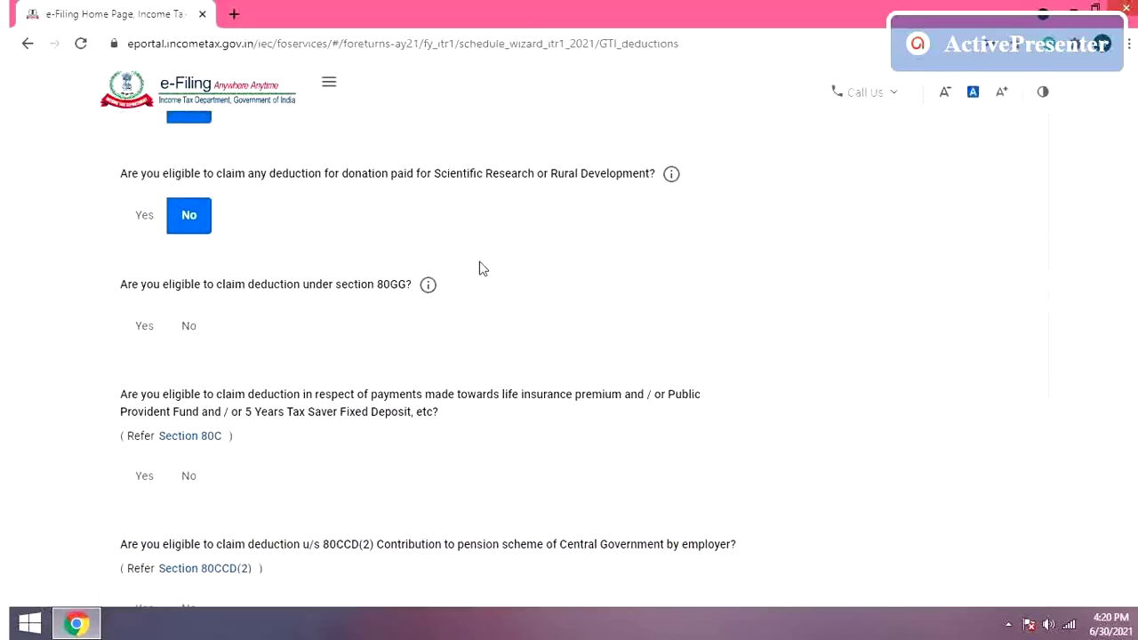
left_click(204, 329)
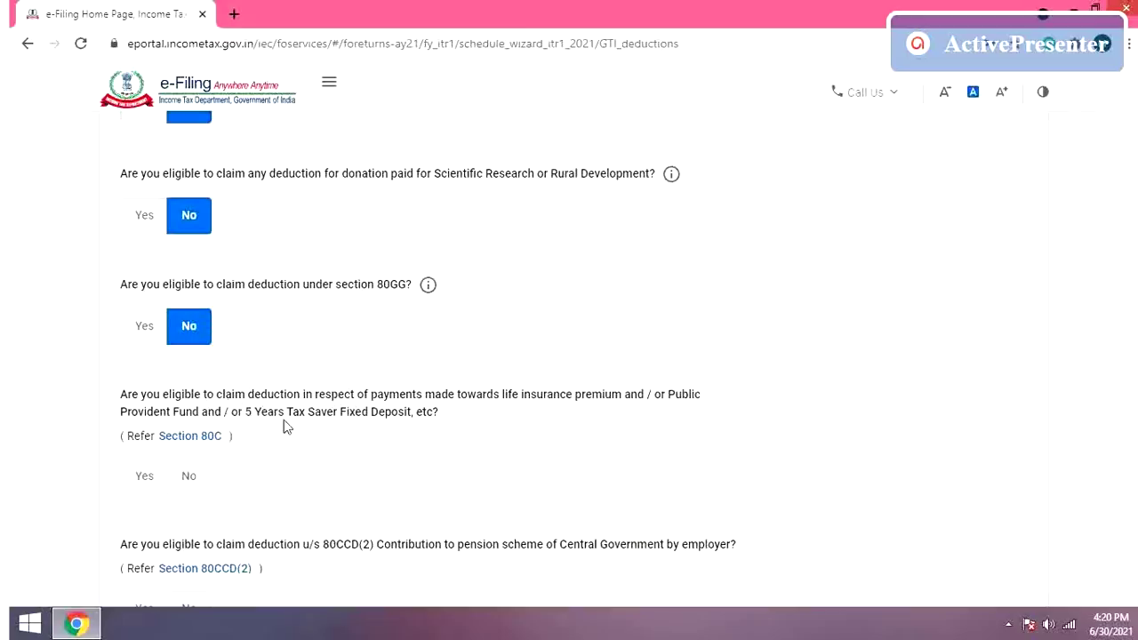
Step: Claim a Section 80C deduction of 136288
left_click(145, 480)
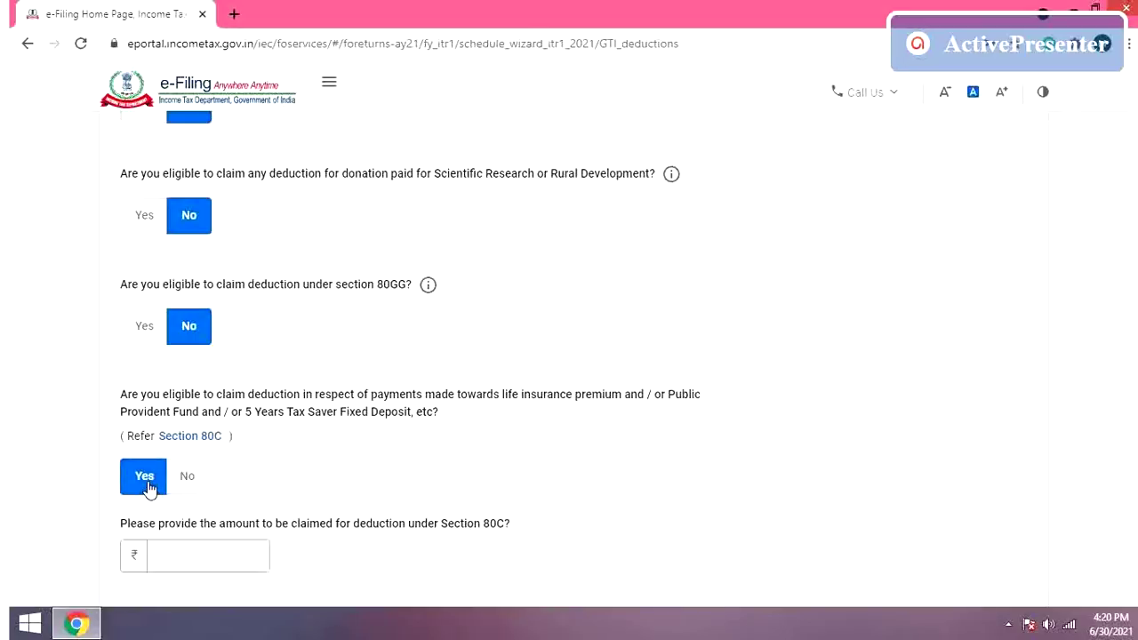
left_click(184, 550)
type("136288")
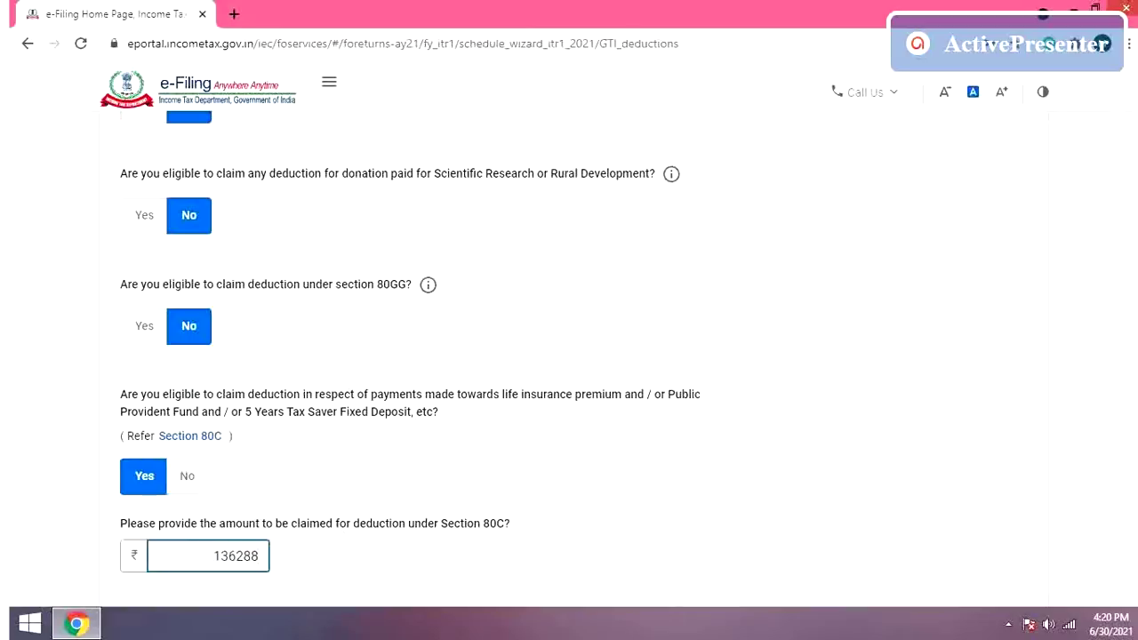
scroll(614, 367, "down", 3)
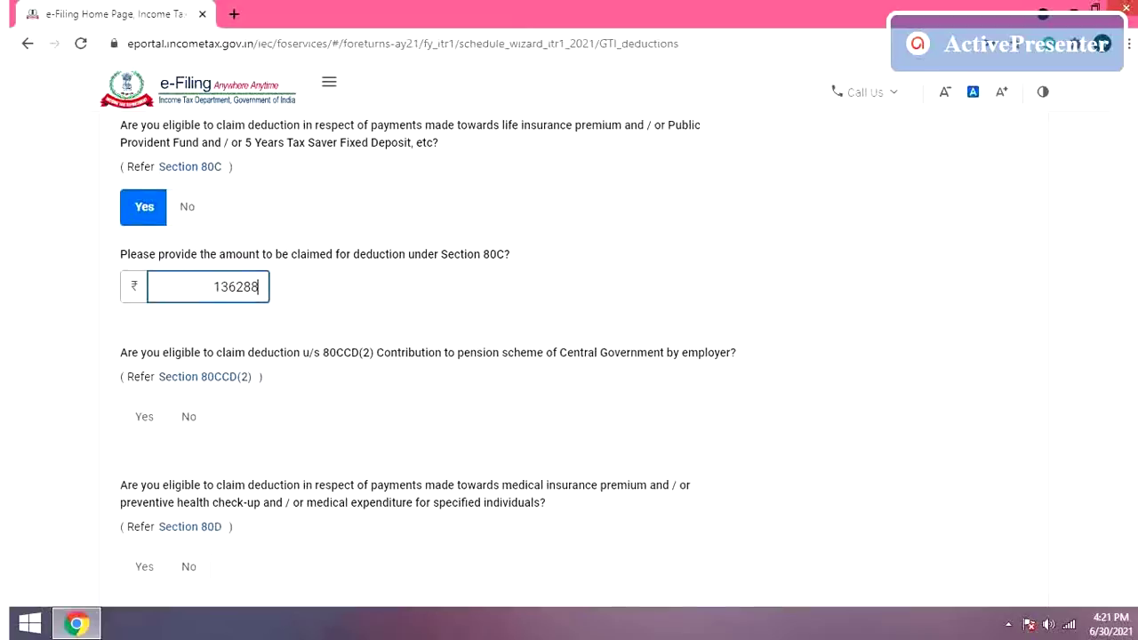
scroll(614, 367, "down", 1)
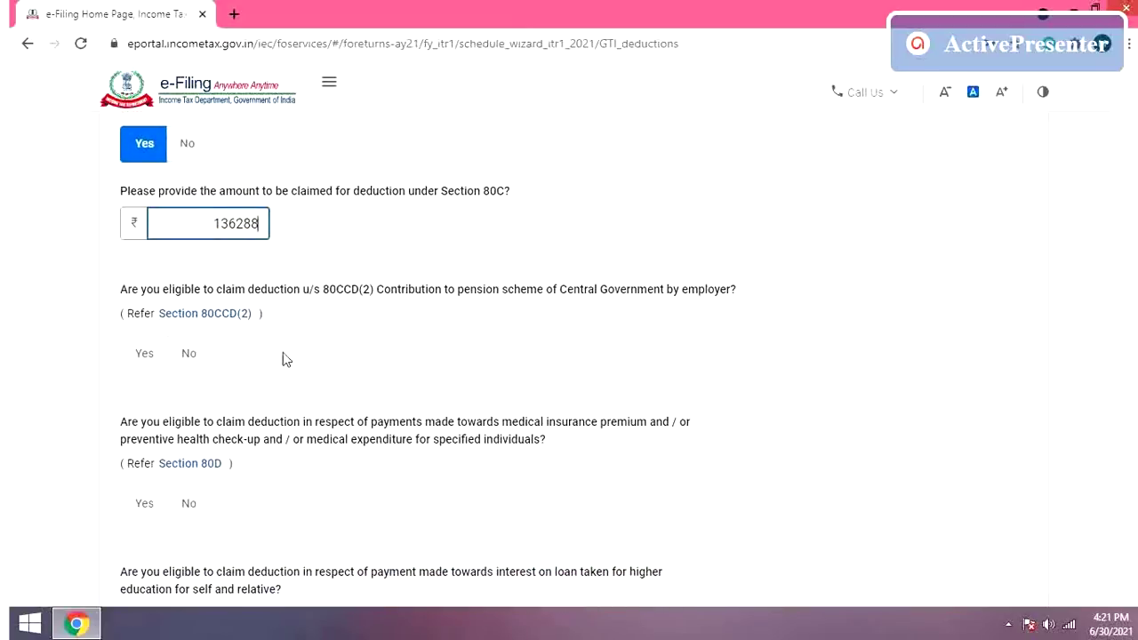
Step: Answer No to the 80CCD(2) employer pension question and Yes to 80D health insurance
left_click(199, 364)
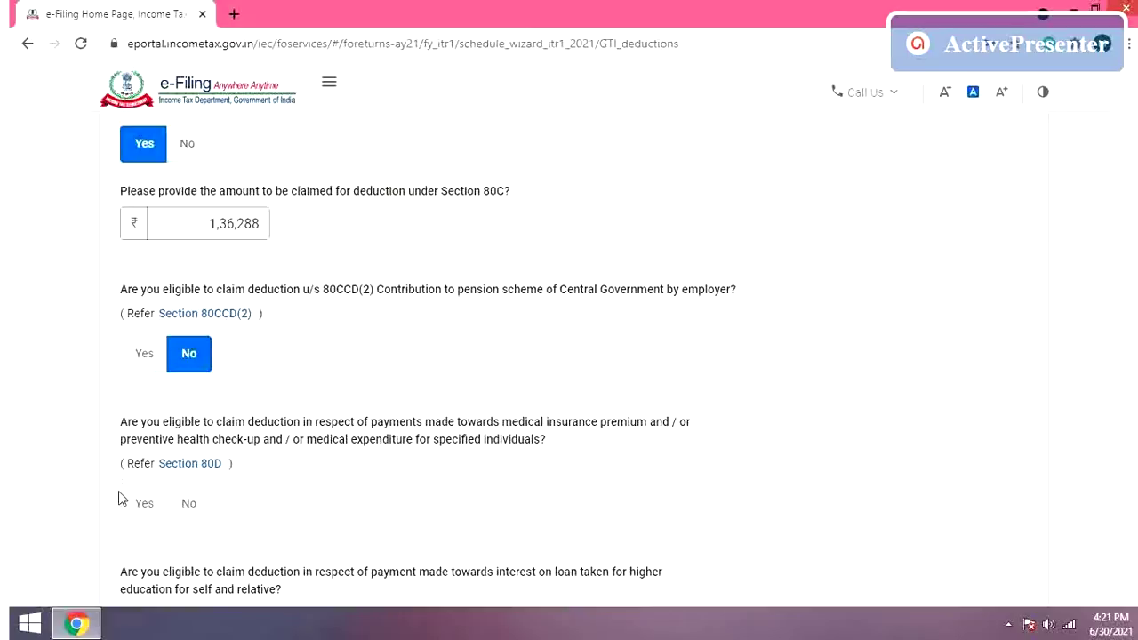
left_click(146, 507)
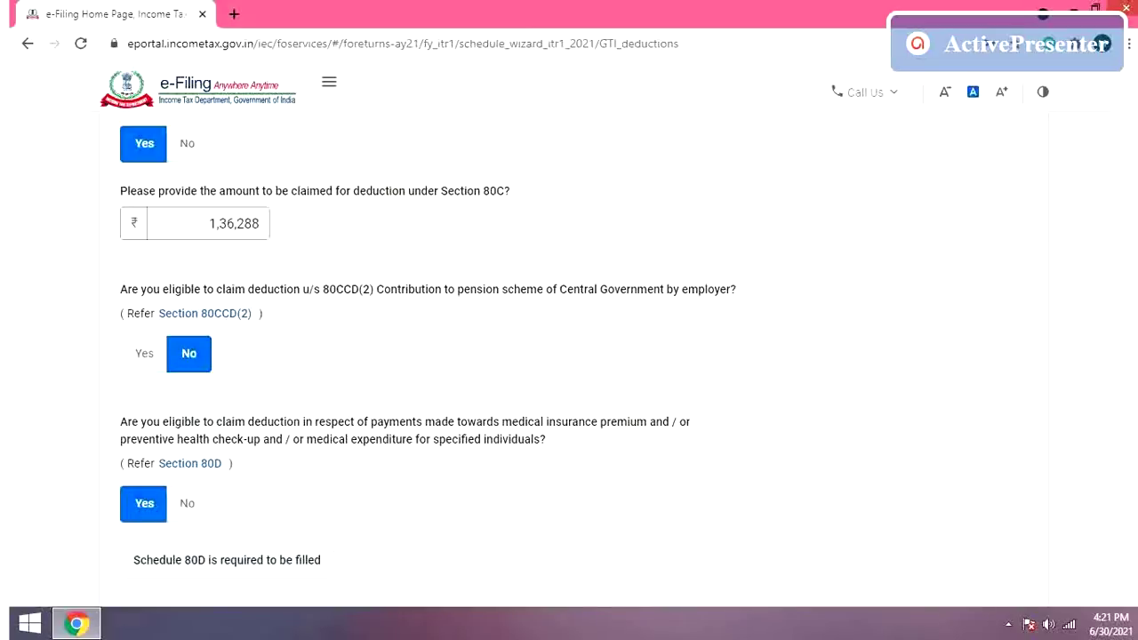
scroll(830, 312, "down", 3)
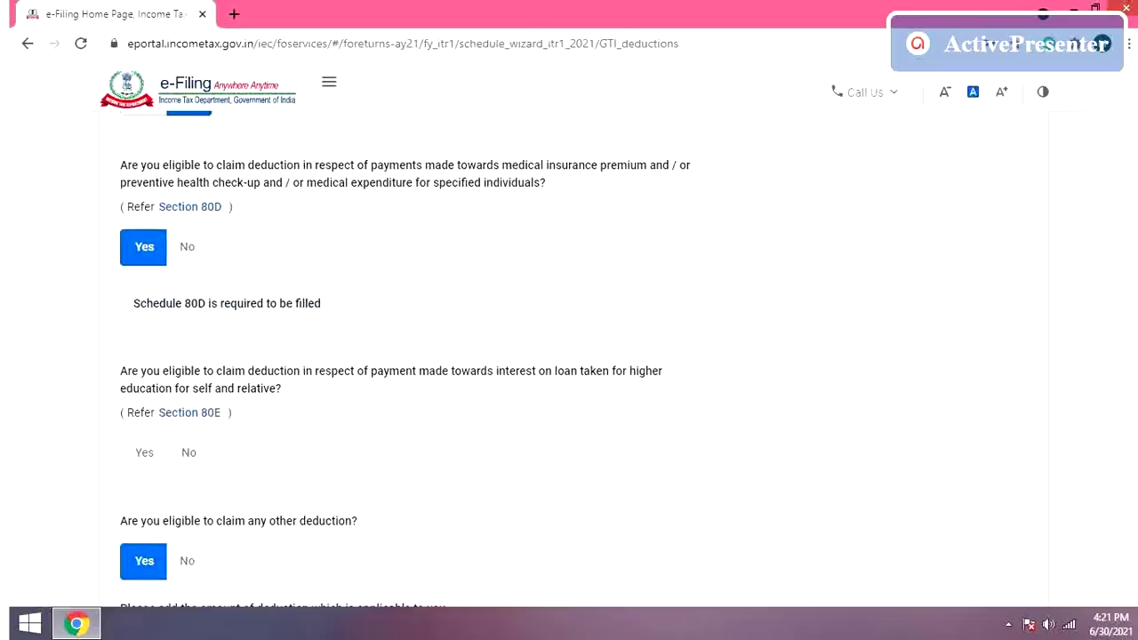
scroll(1022, 272, "down", 1)
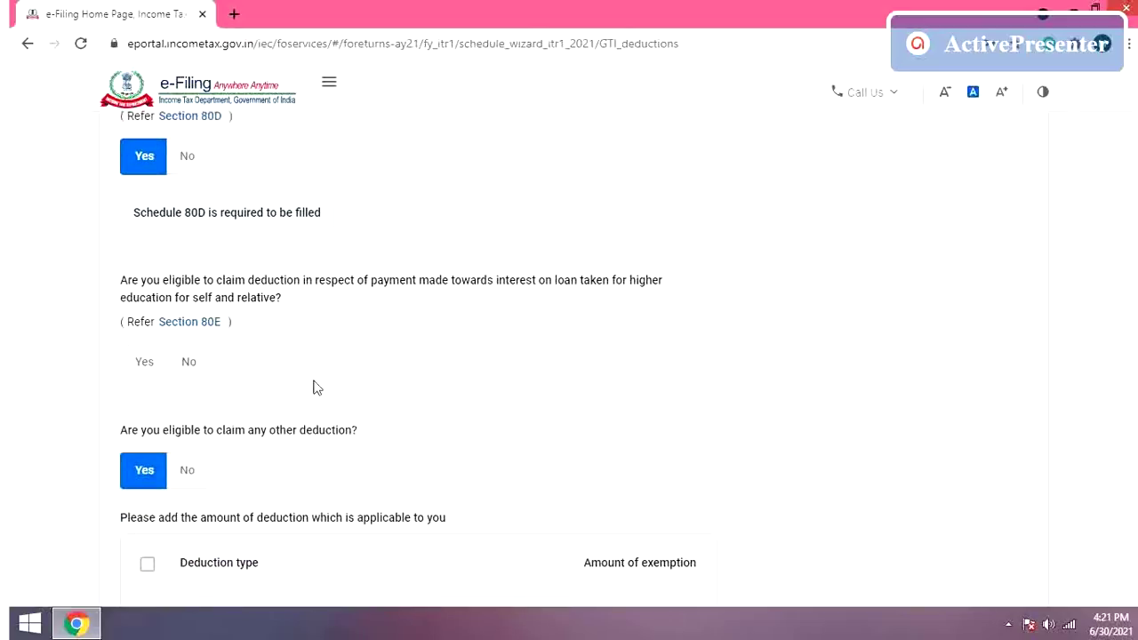
Step: Answer No to the 80E education loan and any-other-deduction questions, then continue
left_click(189, 364)
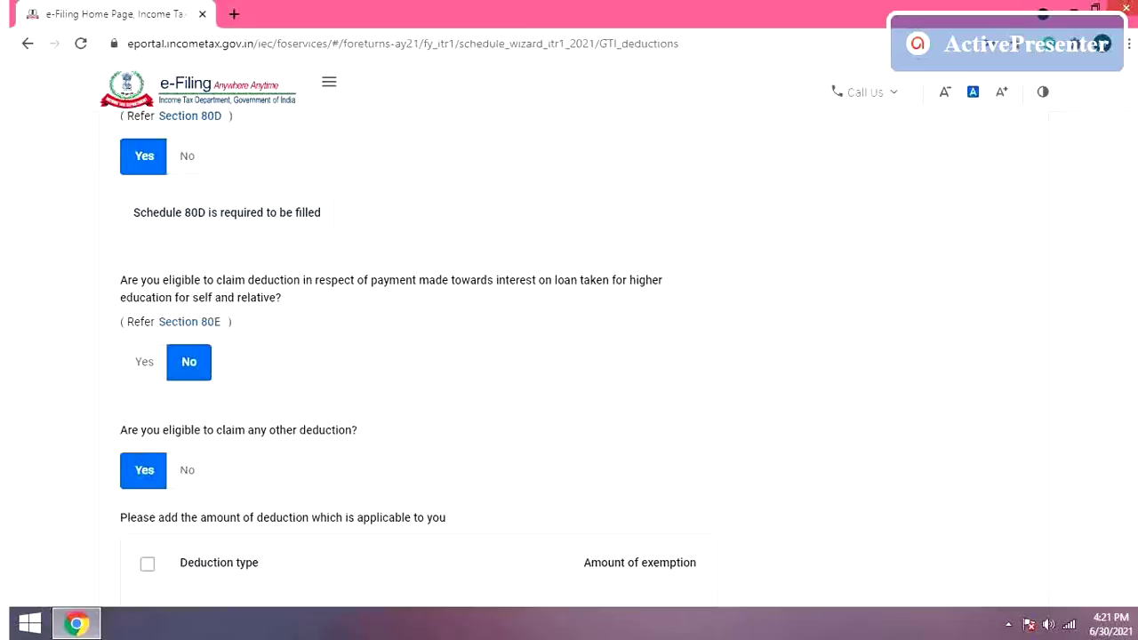
scroll(569, 356, "down", 3)
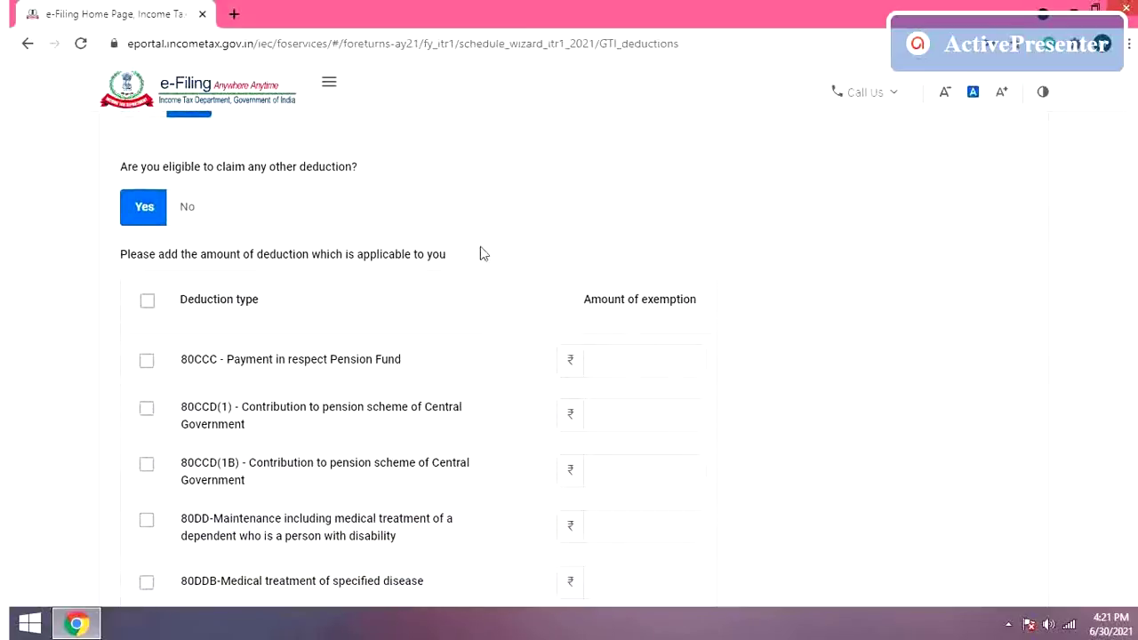
left_click(194, 221)
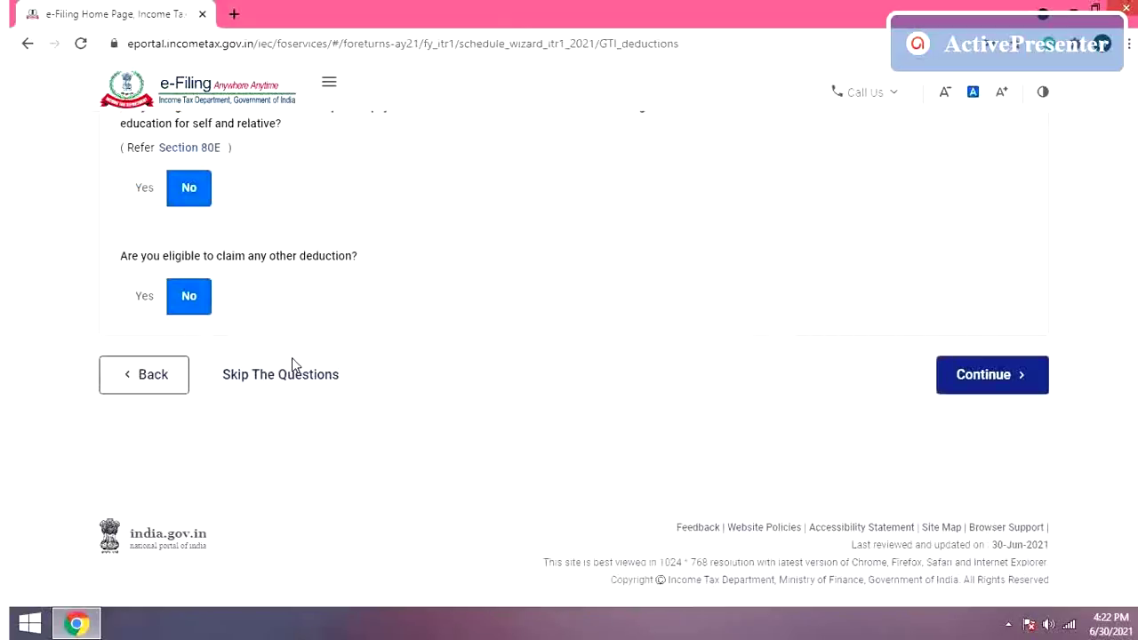
left_click(957, 377)
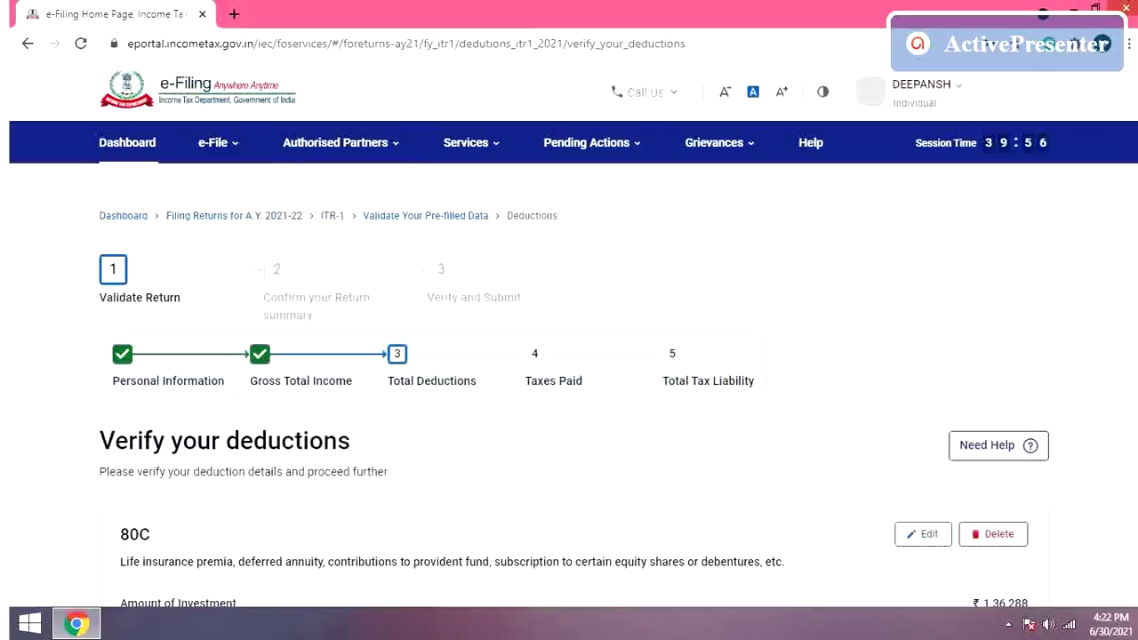
Step: Scroll the Verify your deductions page down to the 80D card showing ₹0
scroll(569, 400, "down", 3)
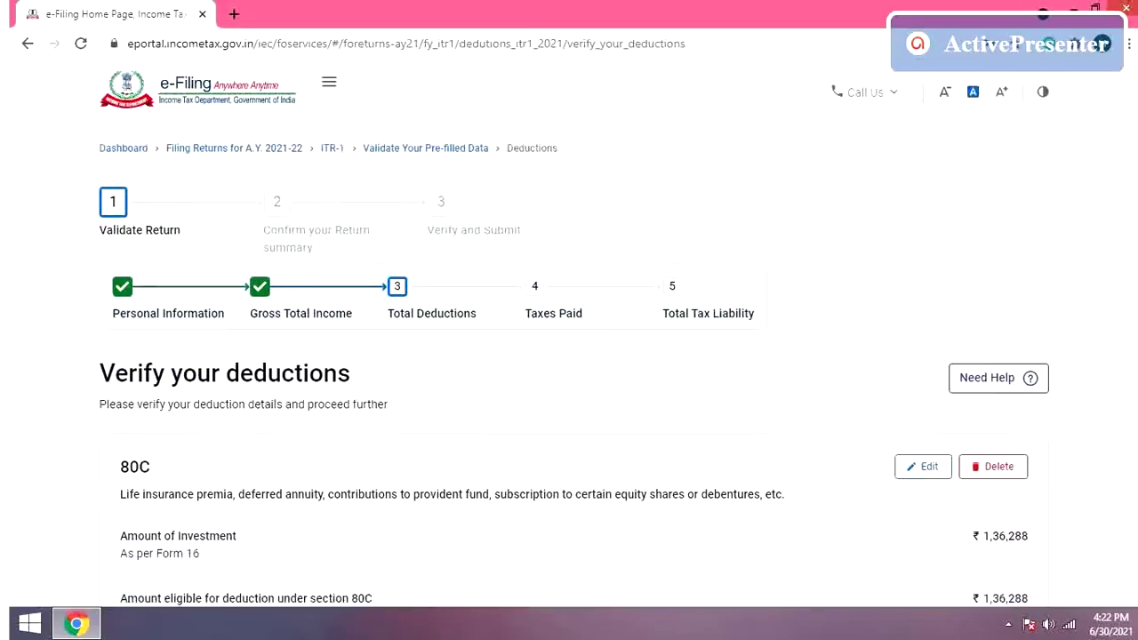
scroll(569, 400, "down", 3)
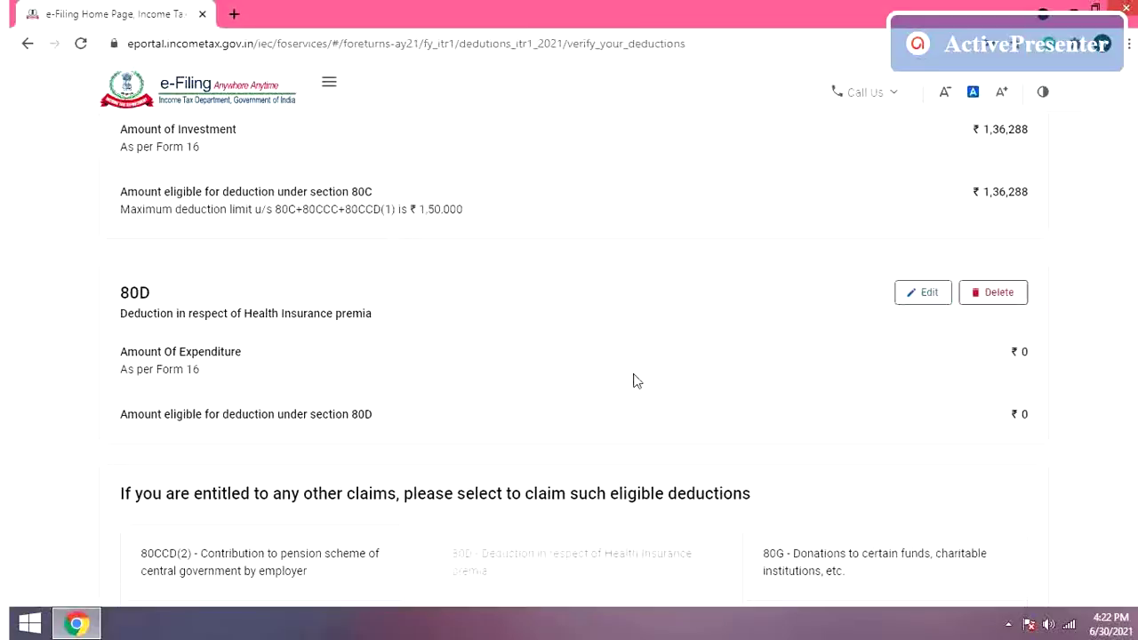
Step: Start editing the 80D deduction and answer No to the family senior citizen question
left_click(922, 298)
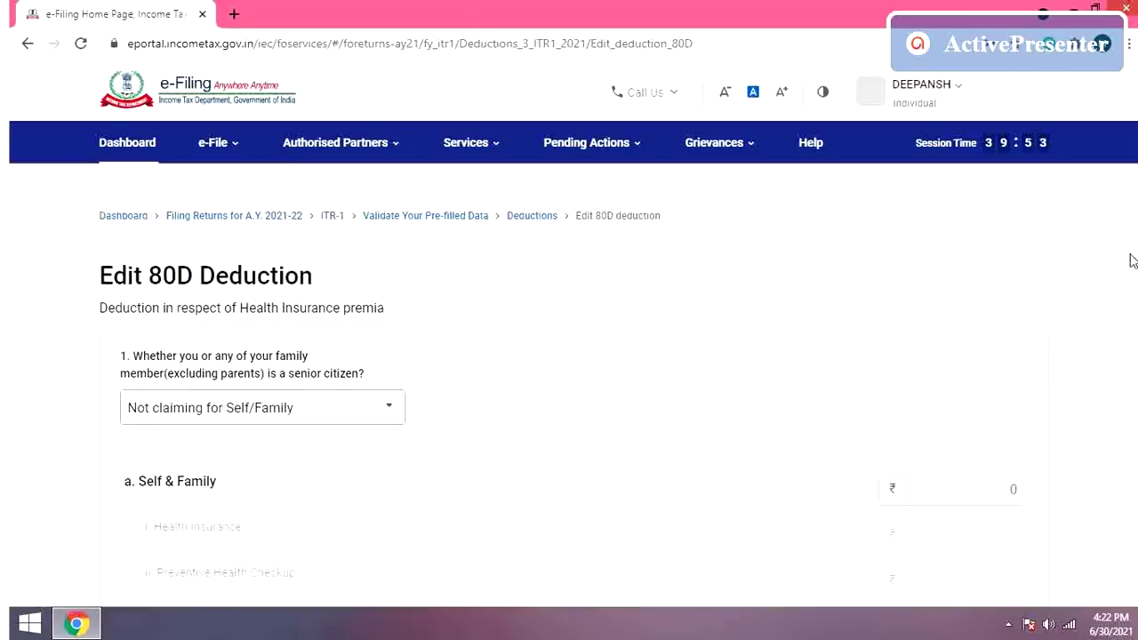
scroll(470, 310, "down", 2)
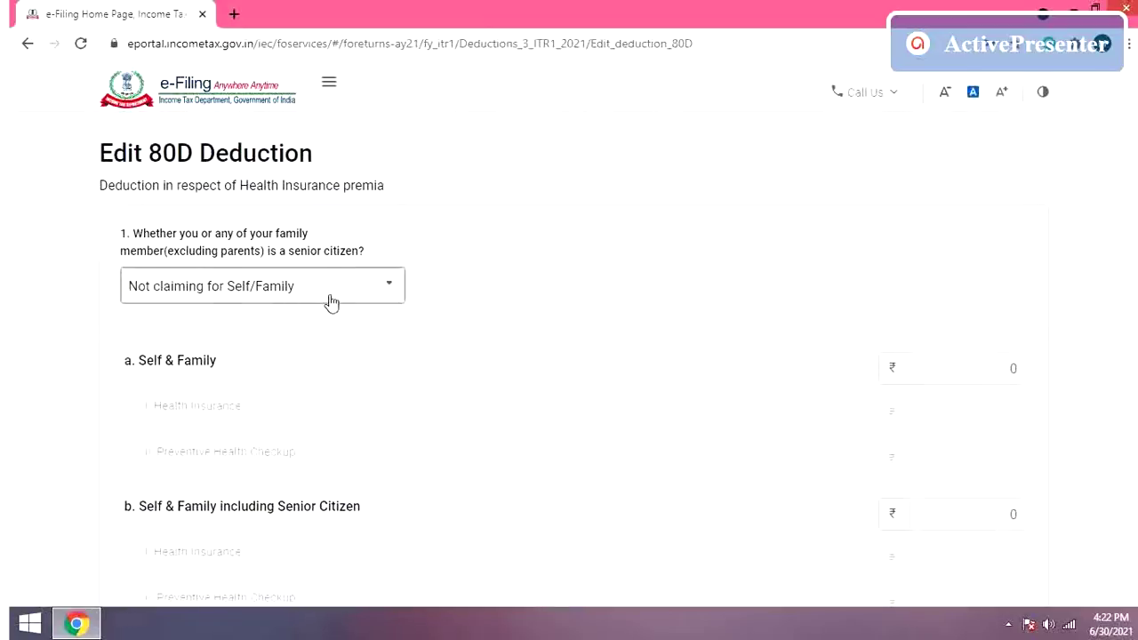
left_click(339, 296)
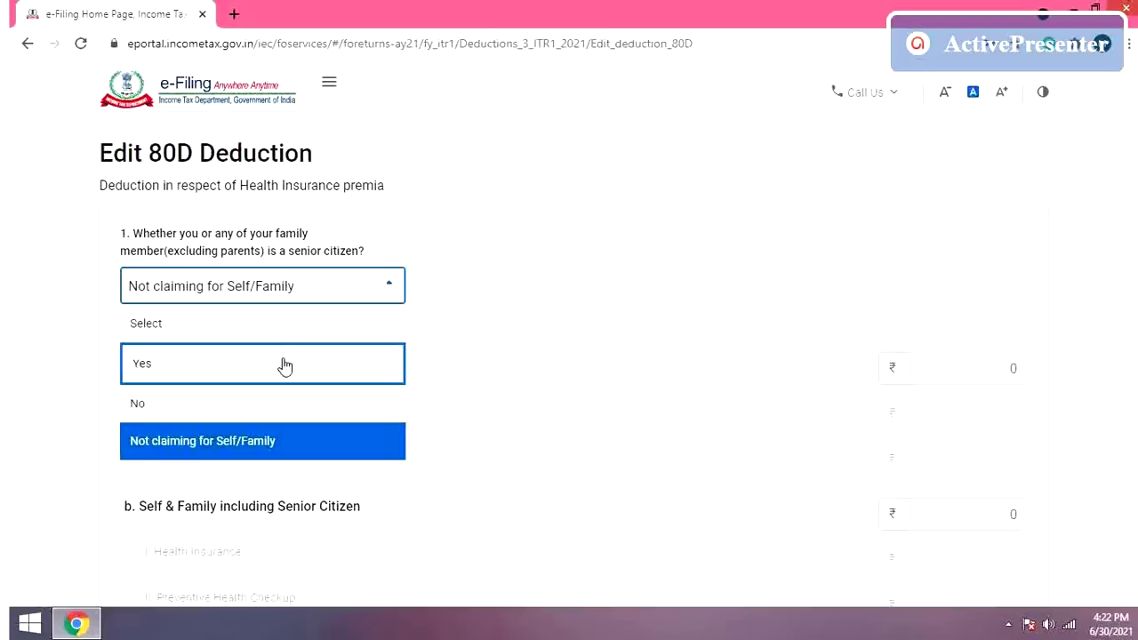
left_click(276, 414)
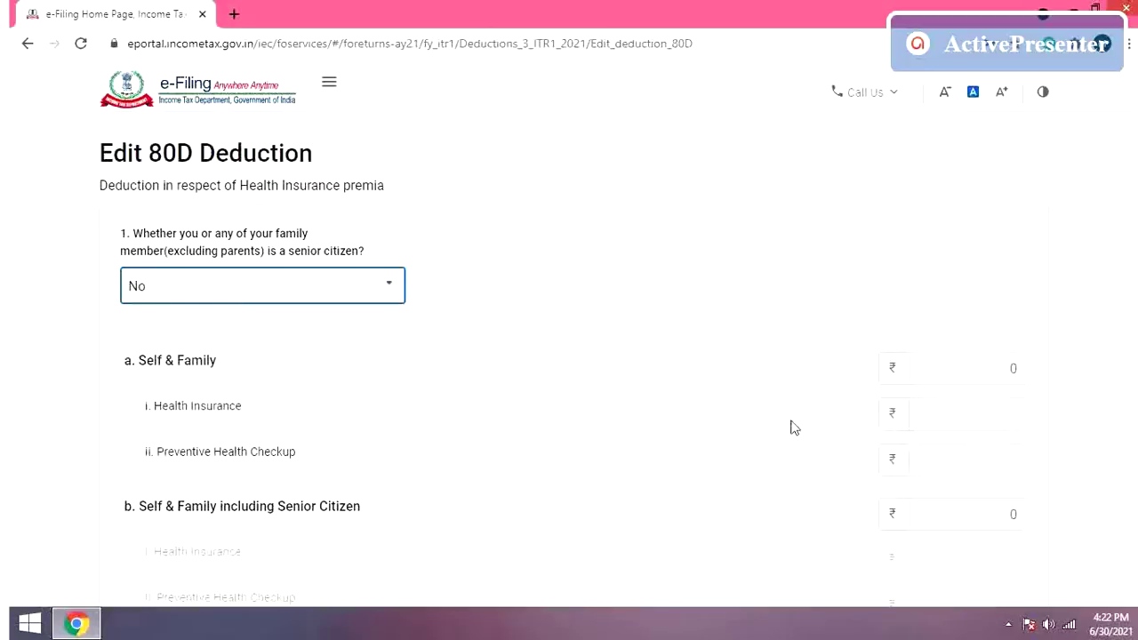
Step: Enter 24142 as the Self & Family health insurance premium
left_click(977, 424)
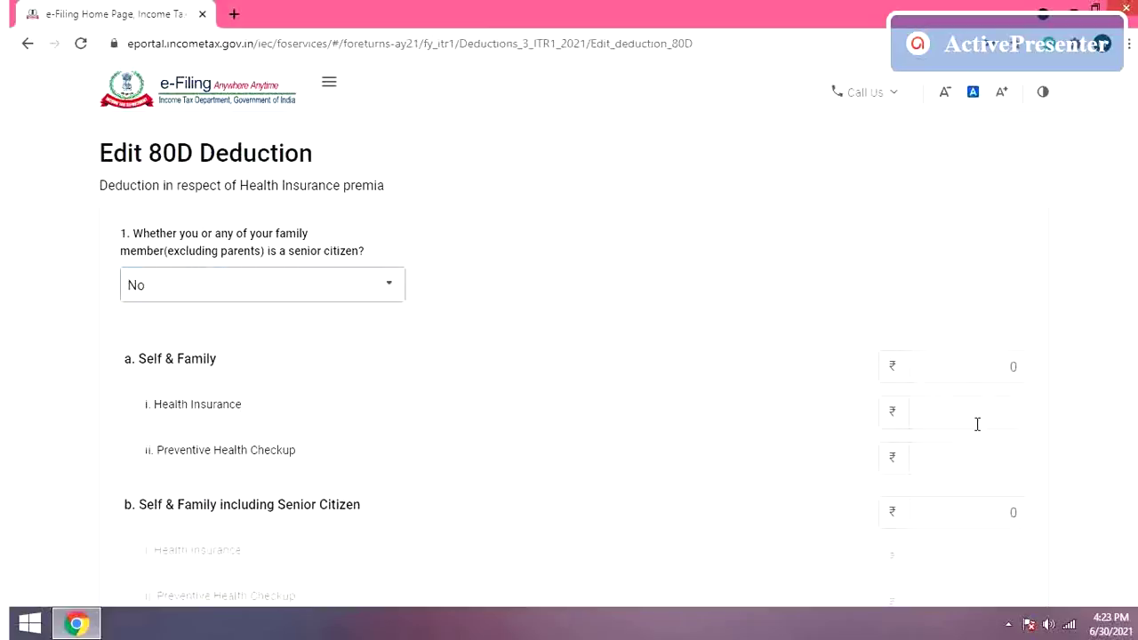
type("24142")
scroll(569, 360, "down", 6)
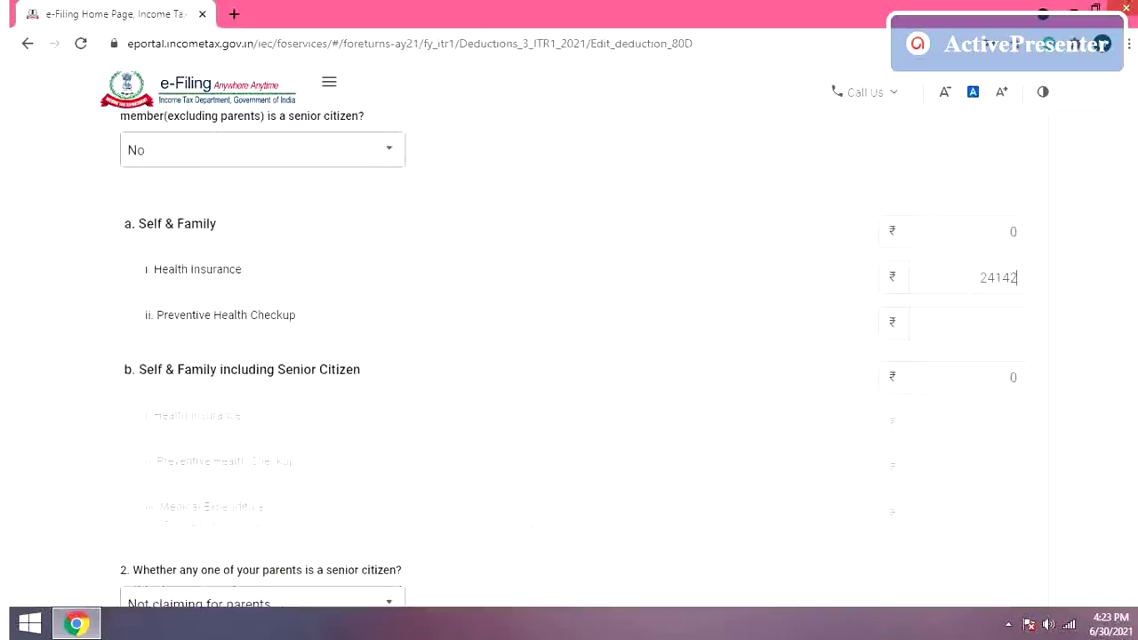
scroll(569, 359, "down", 3)
scroll(569, 359, "up", 3)
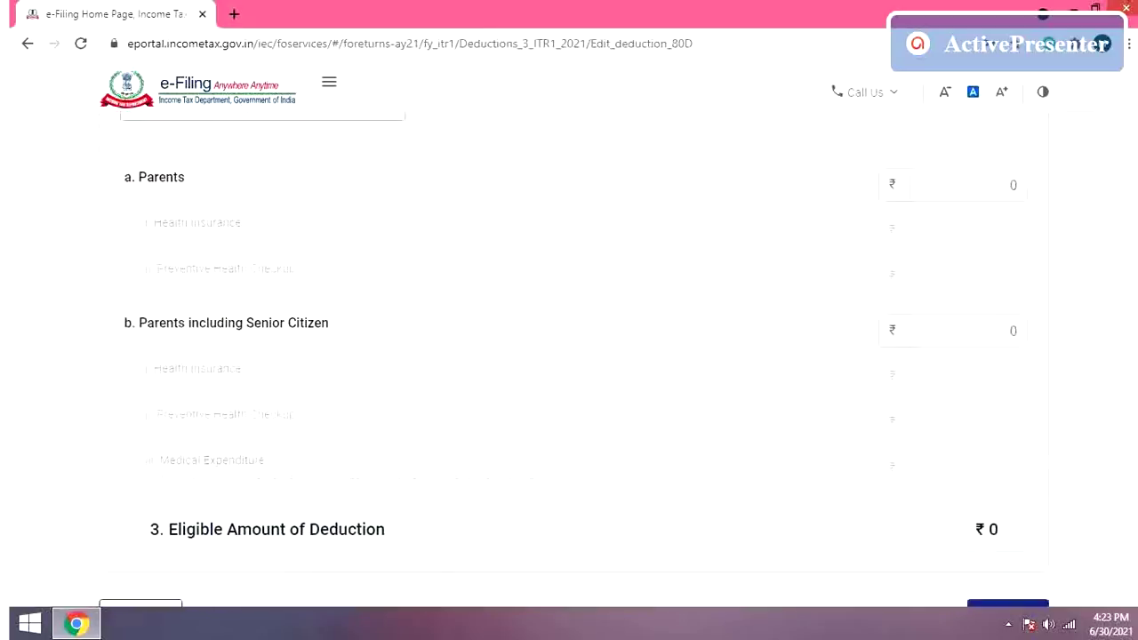
scroll(569, 359, "down", 1)
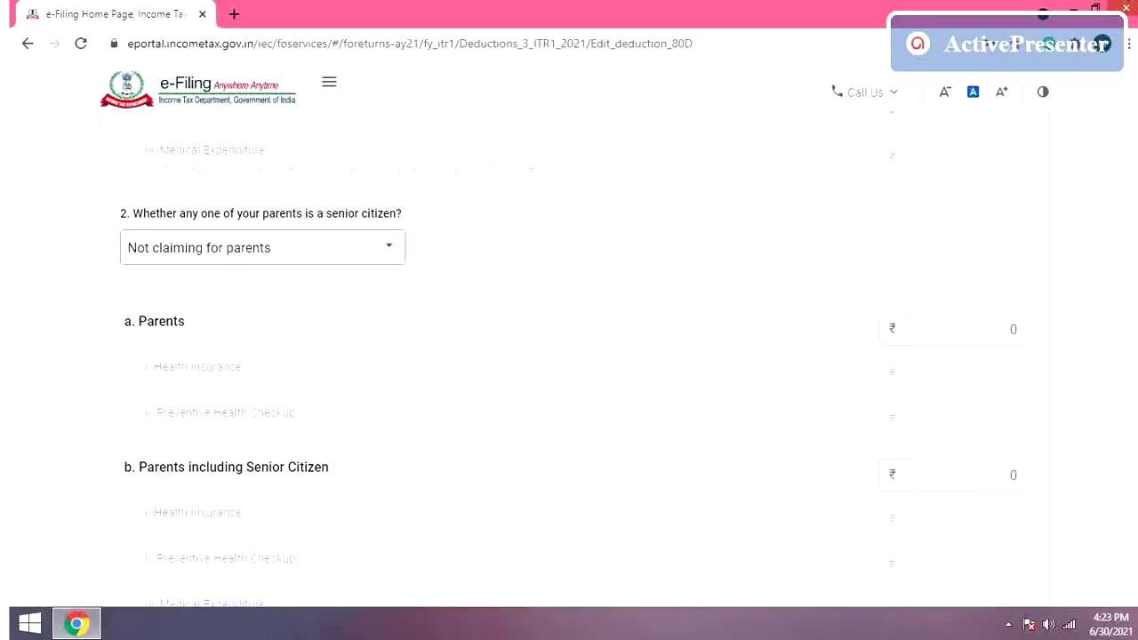
Step: Mark the parents as not senior citizens and clear the Self & Family health insurance amount
left_click(398, 261)
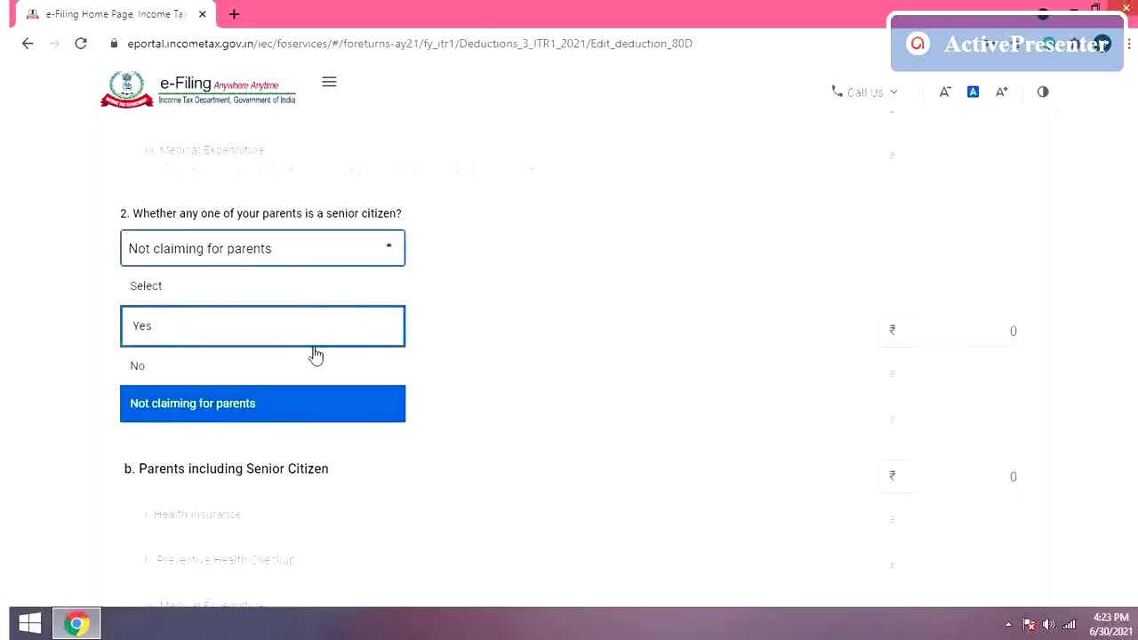
left_click(351, 356)
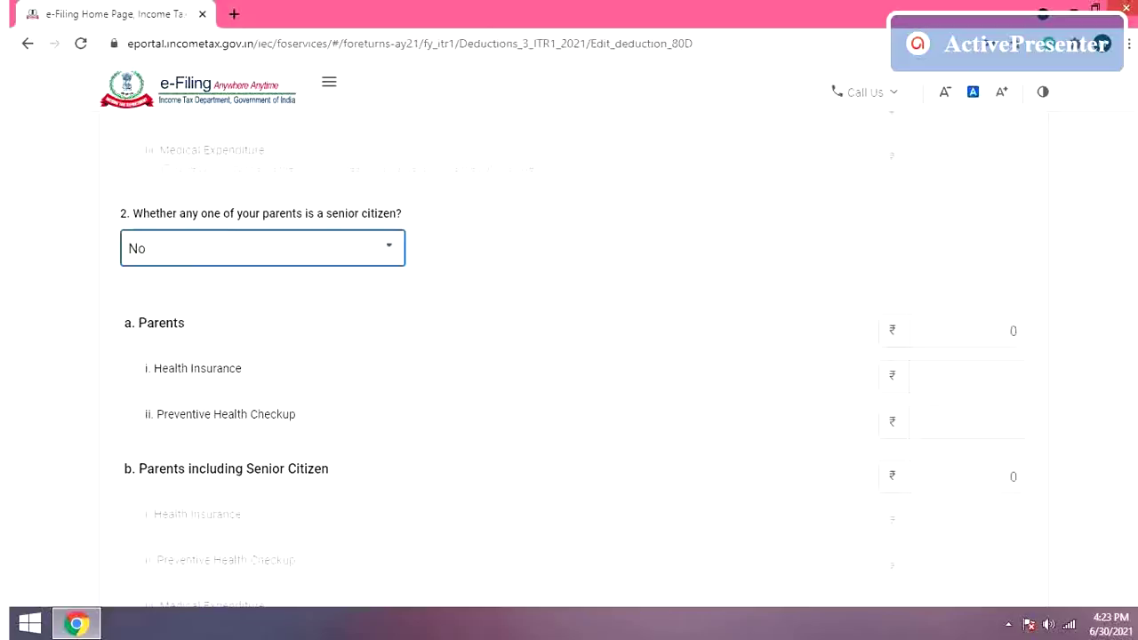
scroll(568, 348, "up", 5)
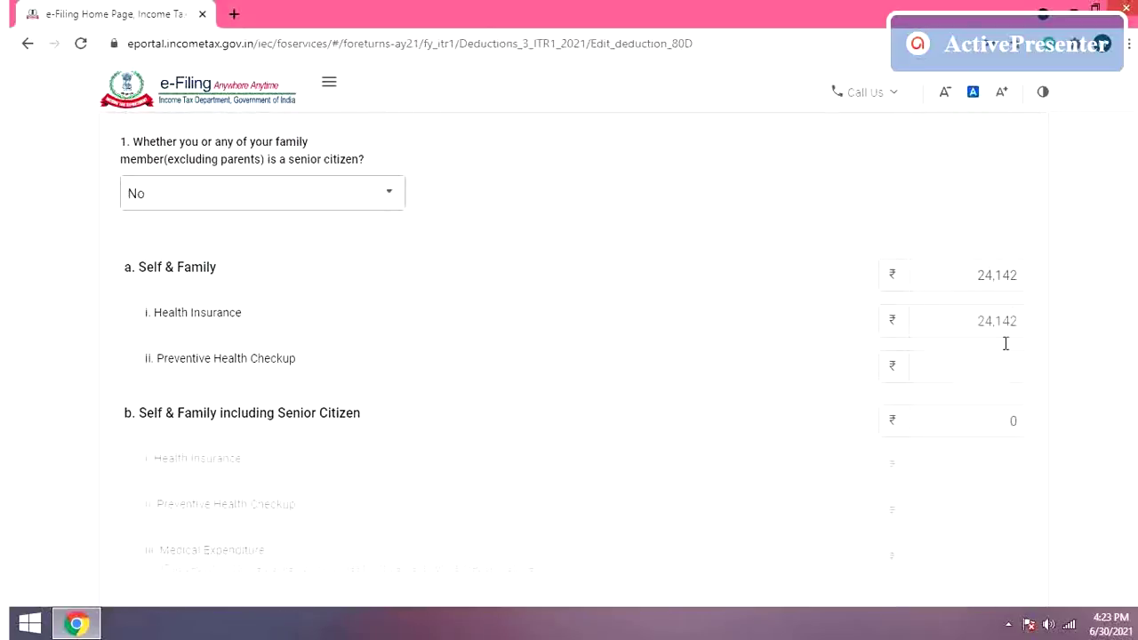
key("BackSpace")
key("BackSpace")
key("BackSpace")
key("BackSpace")
key("BackSpace")
key("BackSpace")
Step: Enter 24142 as Parents health insurance and save the 80D deduction
scroll(1100, 393, "down", 5)
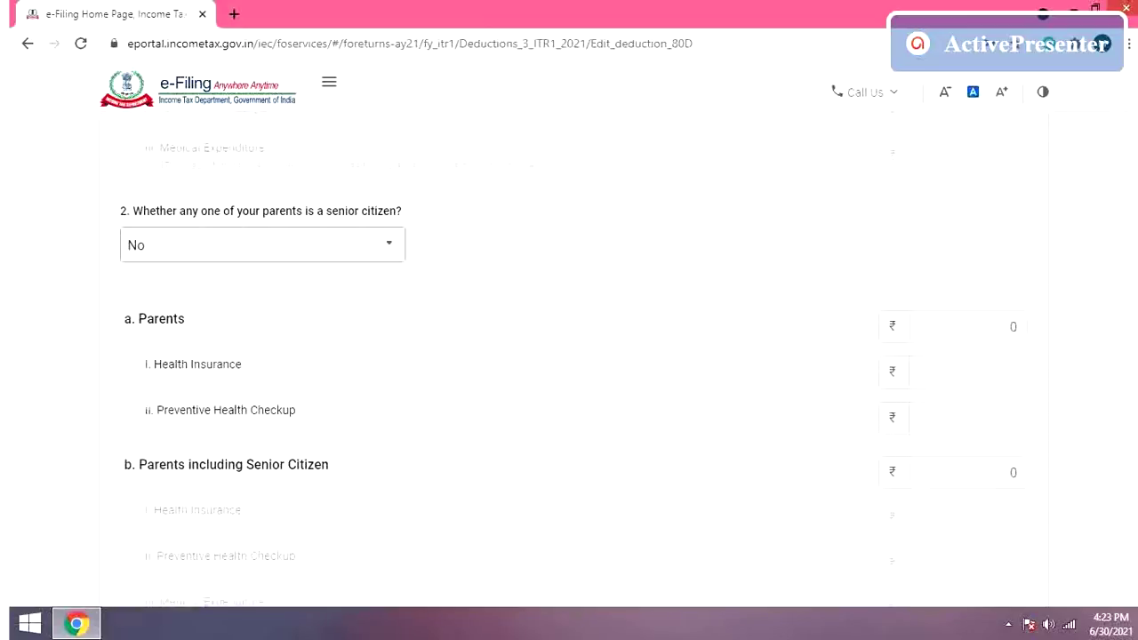
left_click(960, 377)
type("24142")
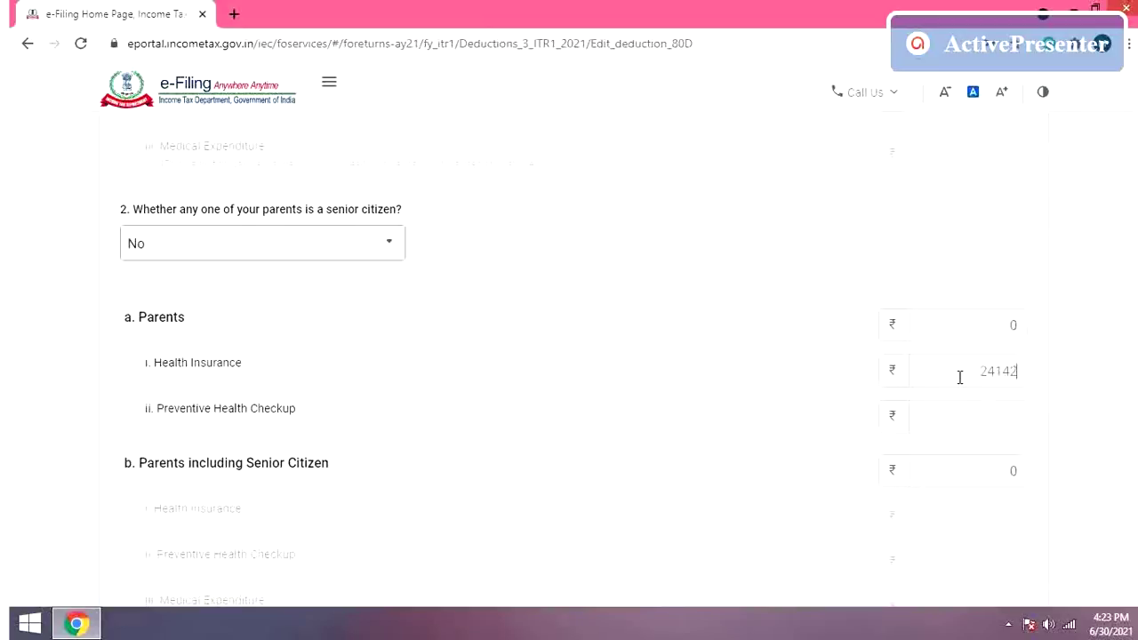
scroll(569, 363, "down", 3)
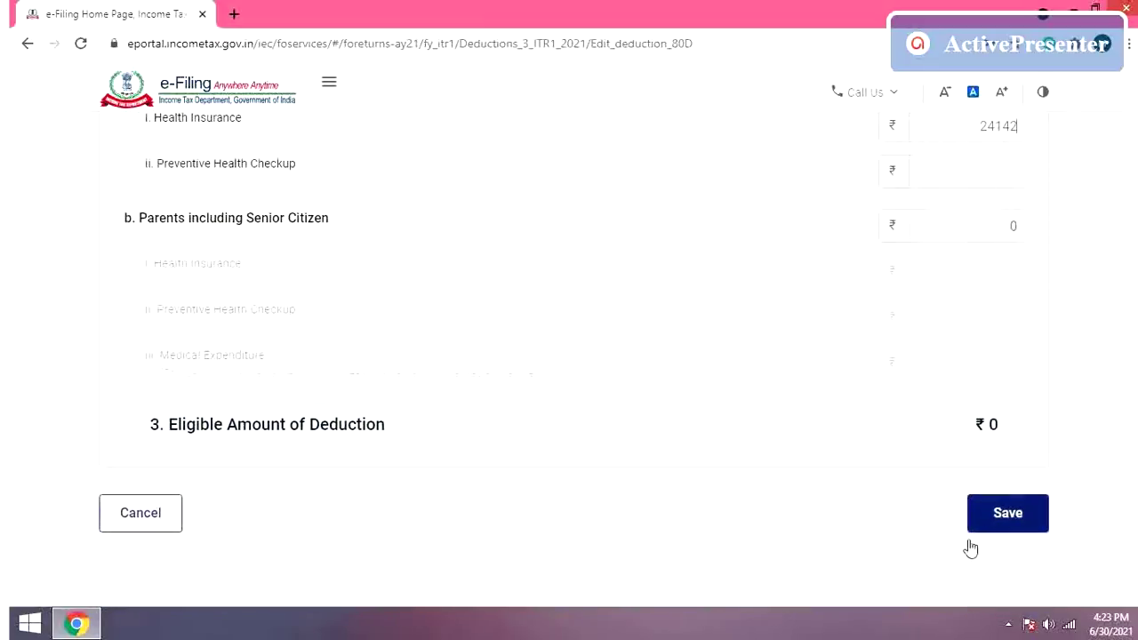
left_click(1005, 523)
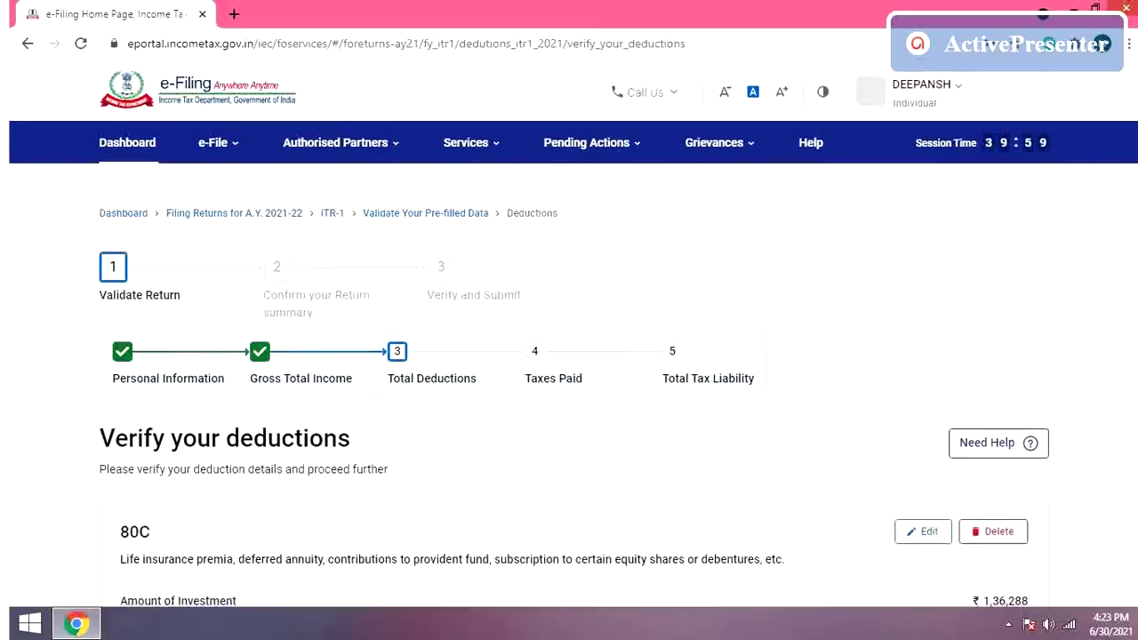
Step: Expand See Details under Total Deductions ₹1,60,430, listing 80C ₹1,36,288 and 80D ₹24,142
scroll(569, 356, "down", 1)
scroll(569, 355, "down", 4)
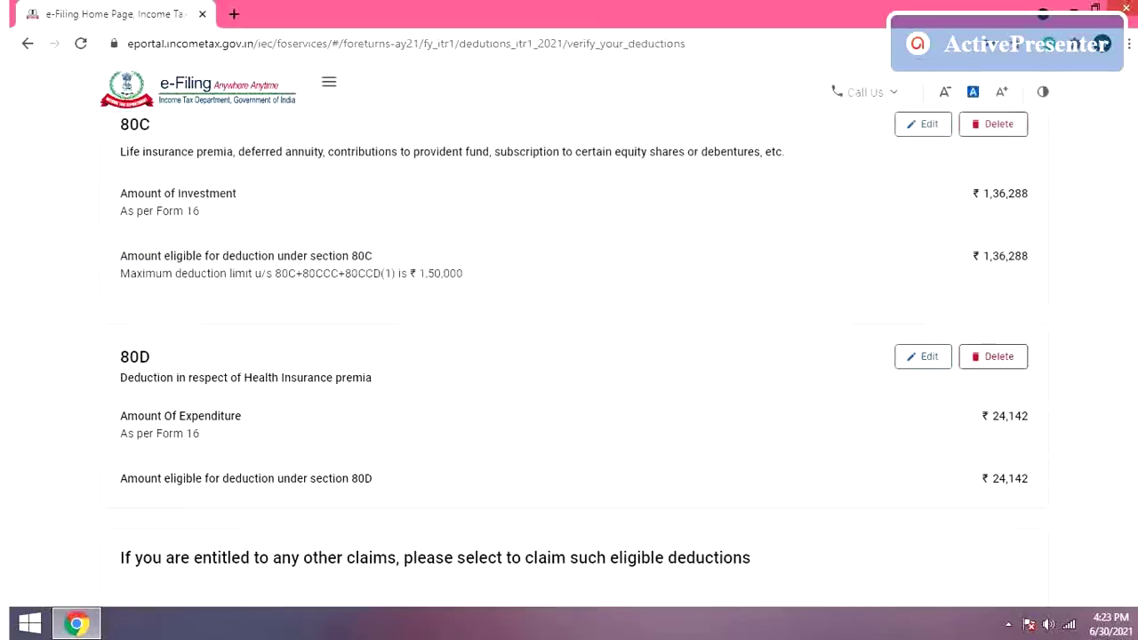
scroll(569, 356, "down", 5)
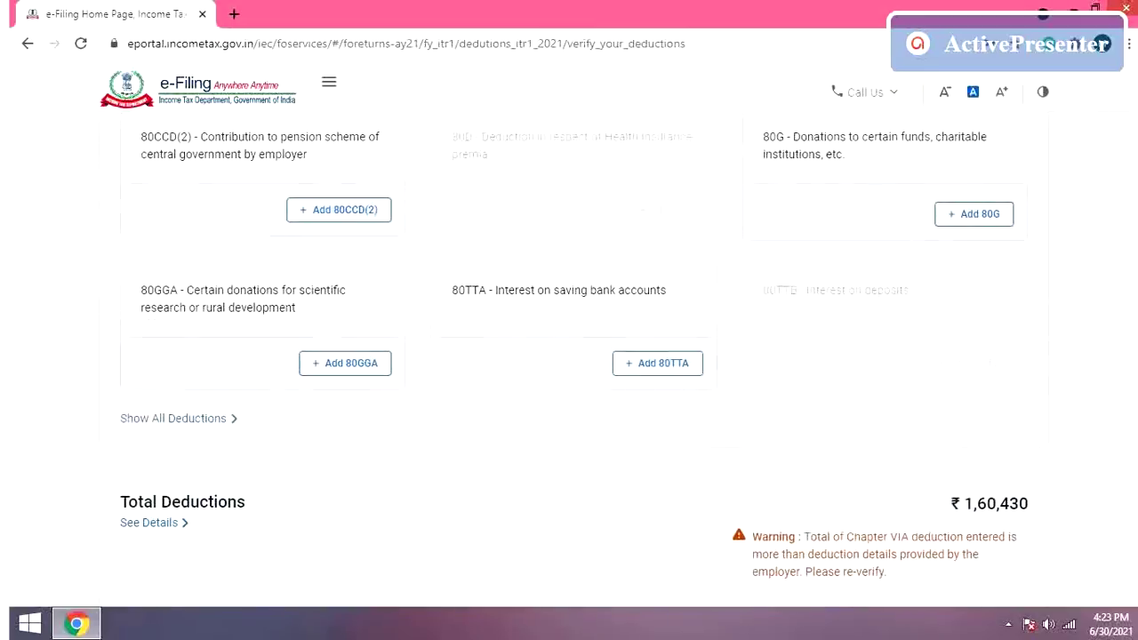
scroll(569, 355, "down", 2)
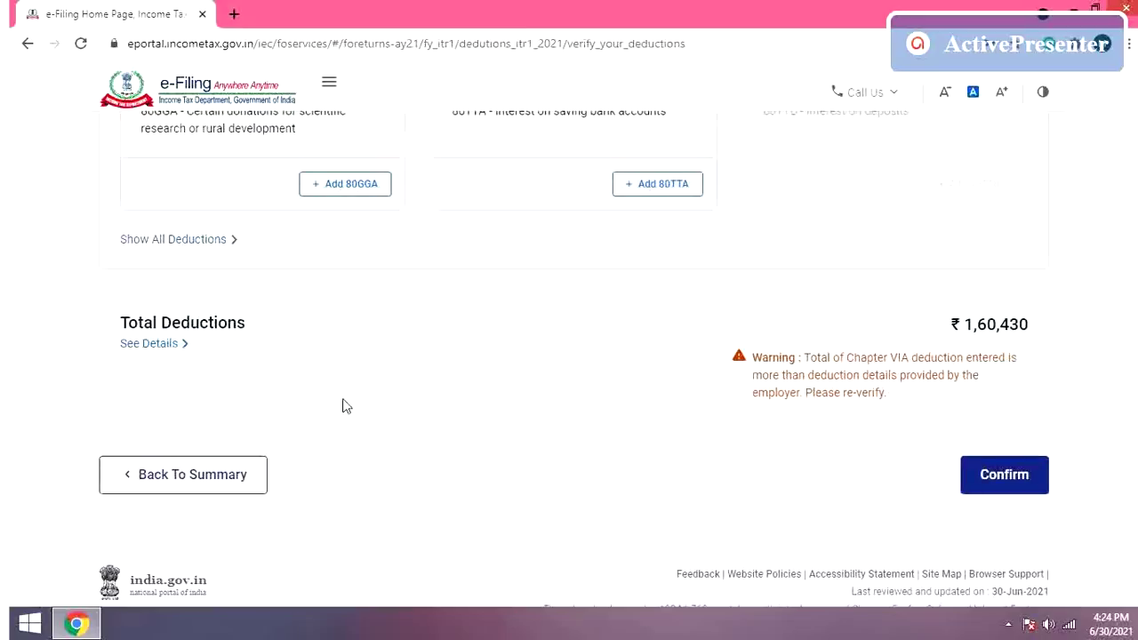
left_click(153, 347)
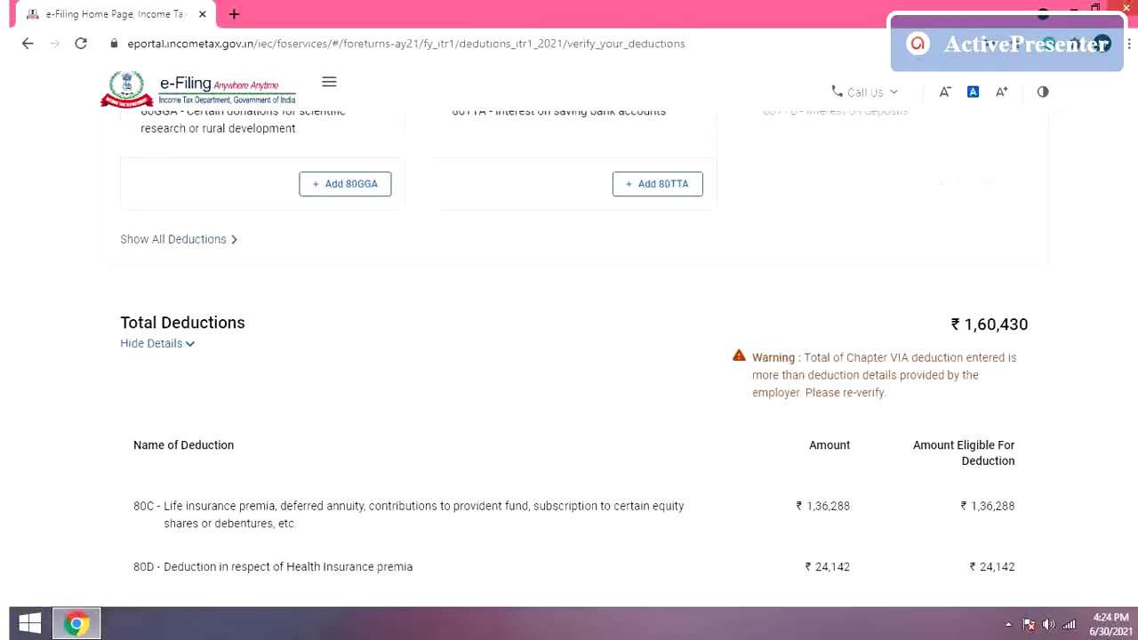
scroll(573, 356, "down", 2)
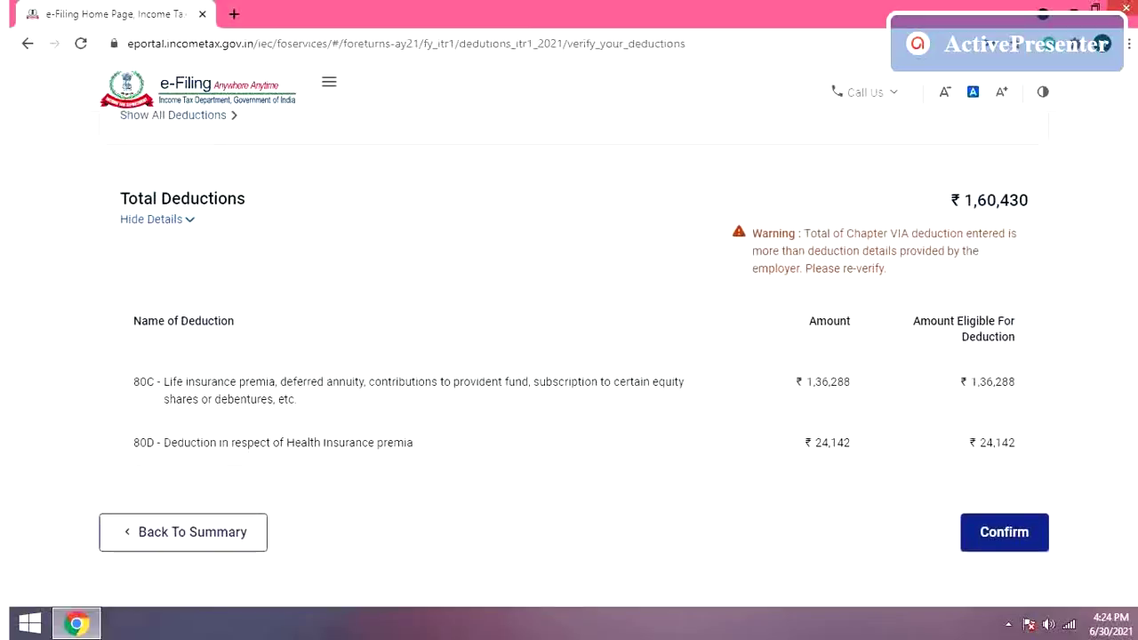
scroll(573, 355, "up", 1)
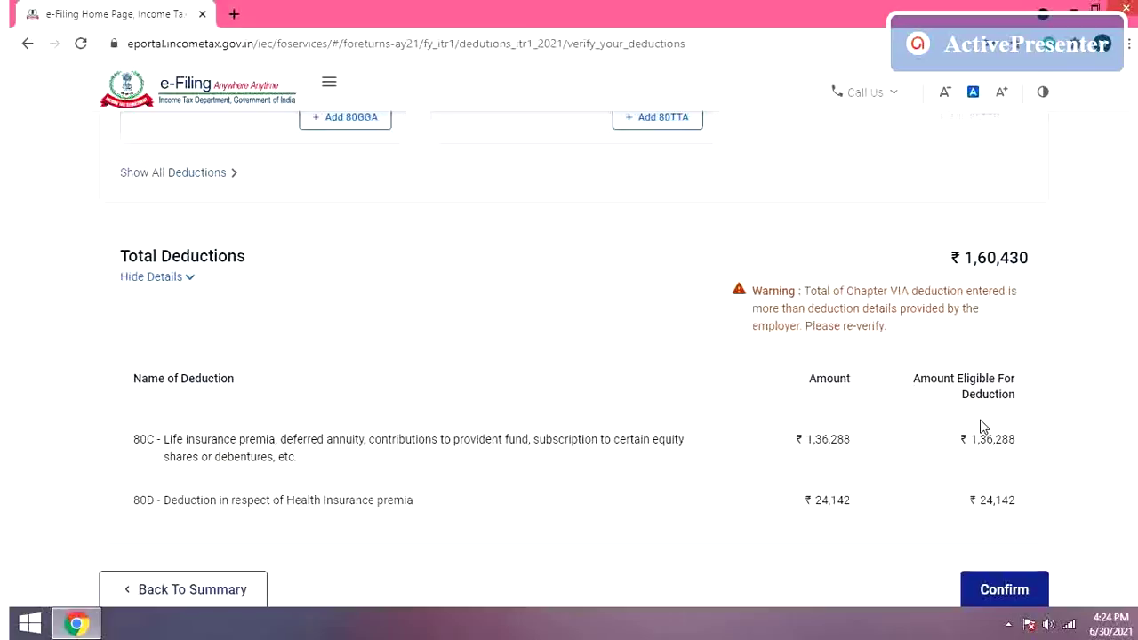
Step: Confirm the ₹1,60,430 total deductions (80C ₹1,36,288 and 80D ₹24,142)
left_click(1004, 593)
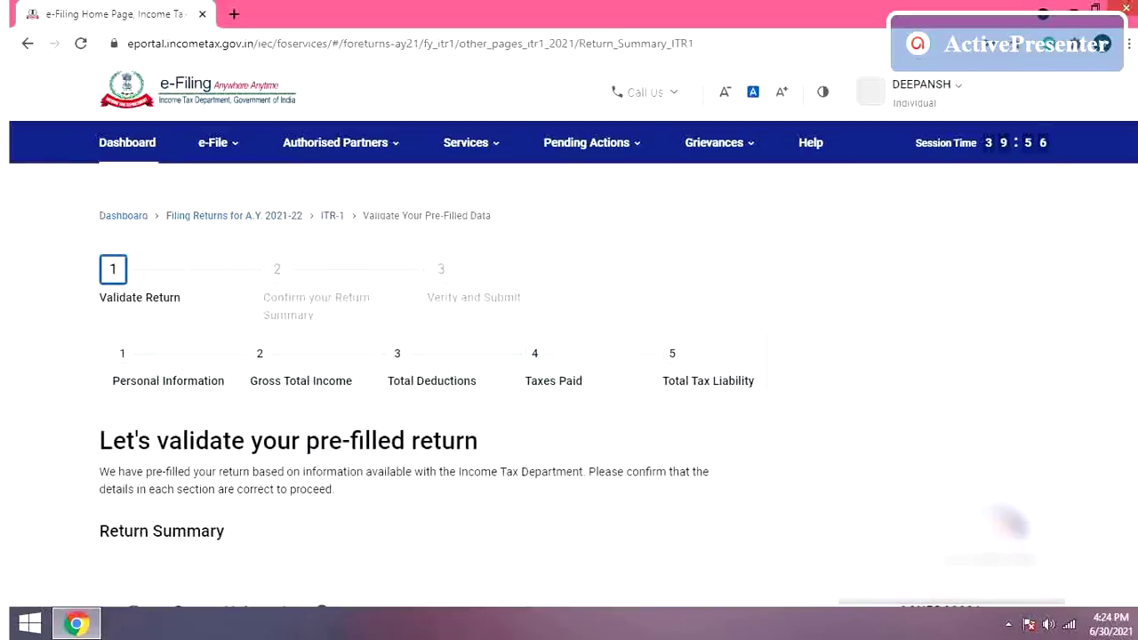
Step: Review the Tax Paid TDS/TCS details and confirm Total Taxes Paid of ₹0
scroll(563, 393, "down", 3)
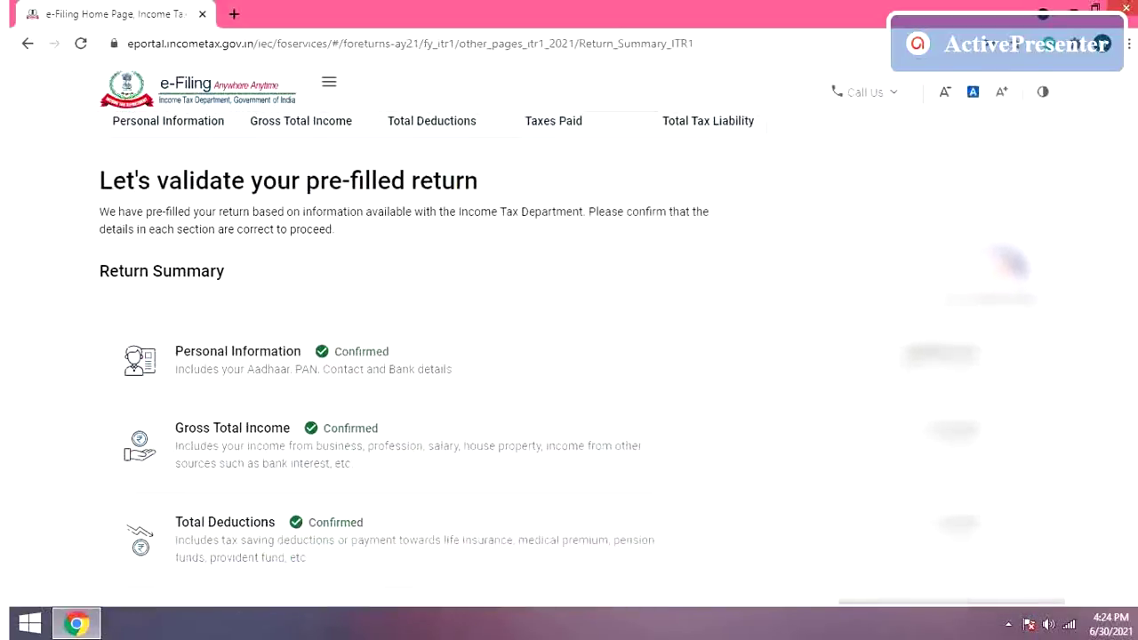
scroll(564, 393, "down", 3)
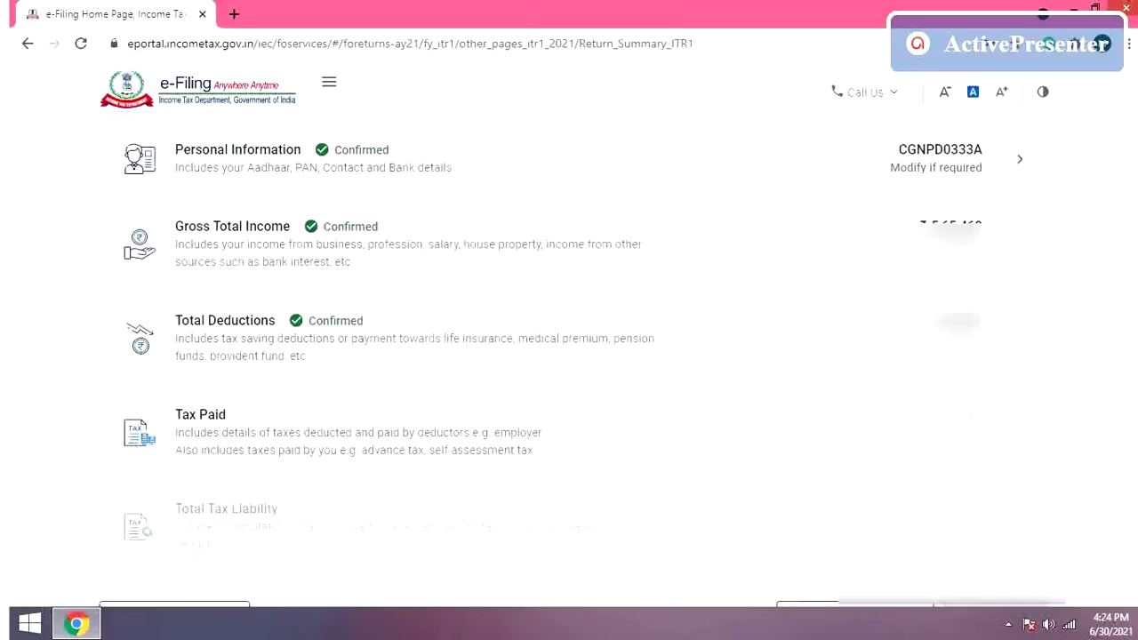
left_click(1019, 434)
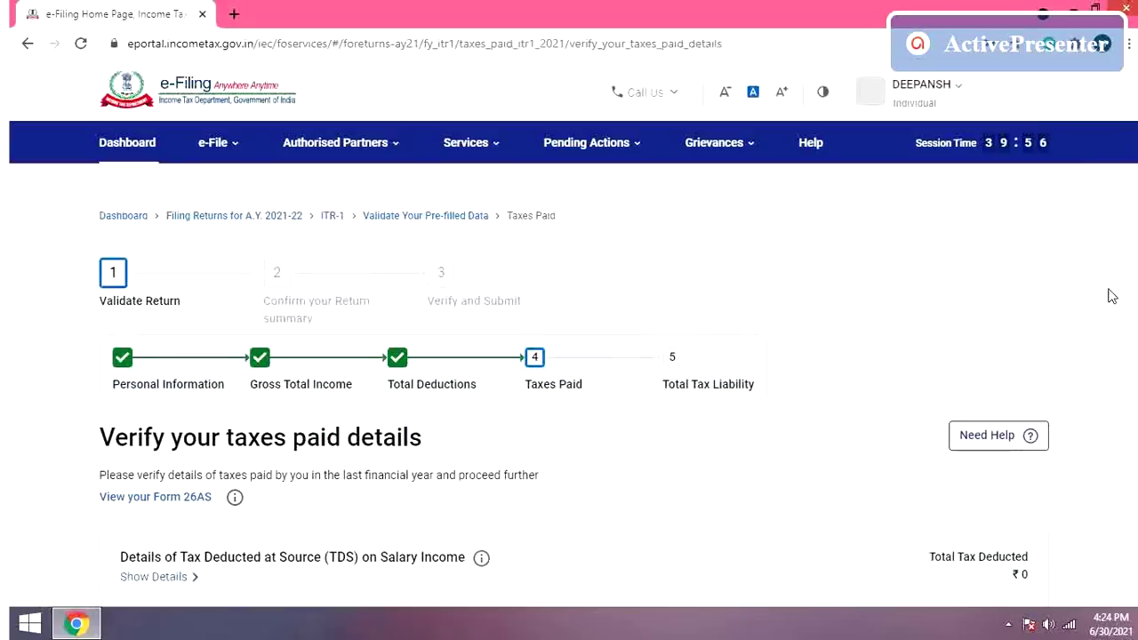
scroll(569, 355, "down", 5)
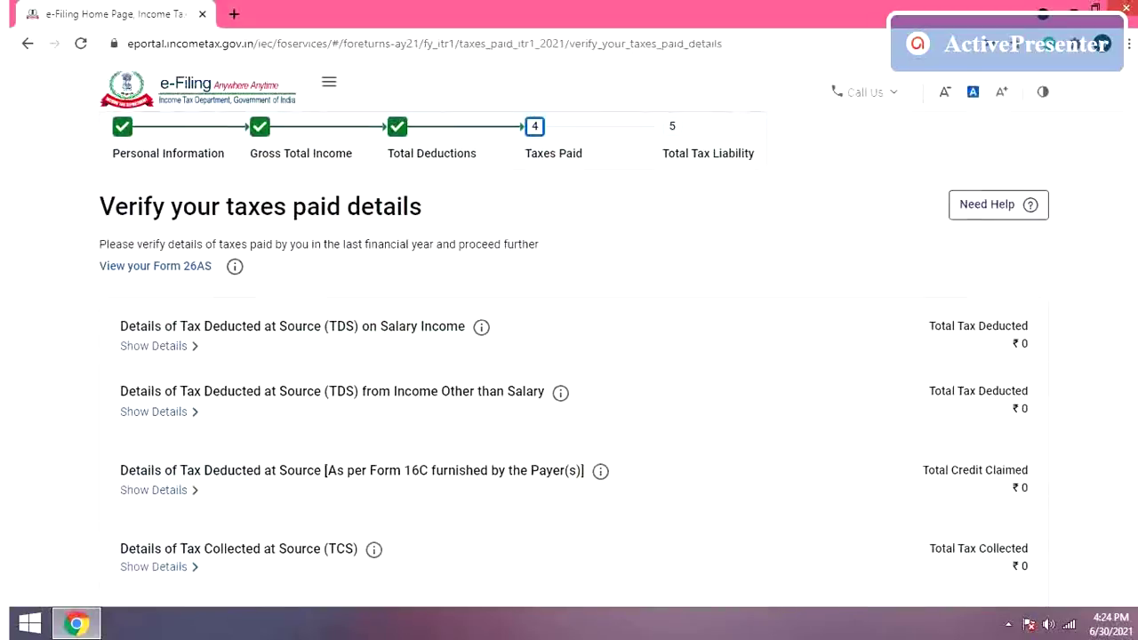
scroll(569, 356, "down", 1)
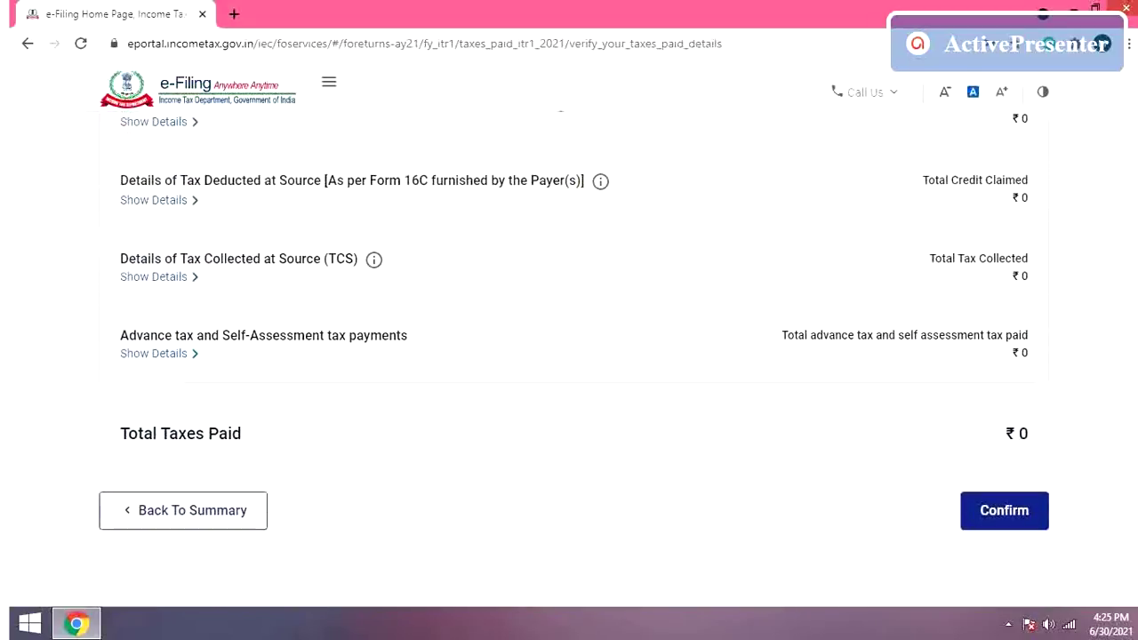
left_click(1018, 526)
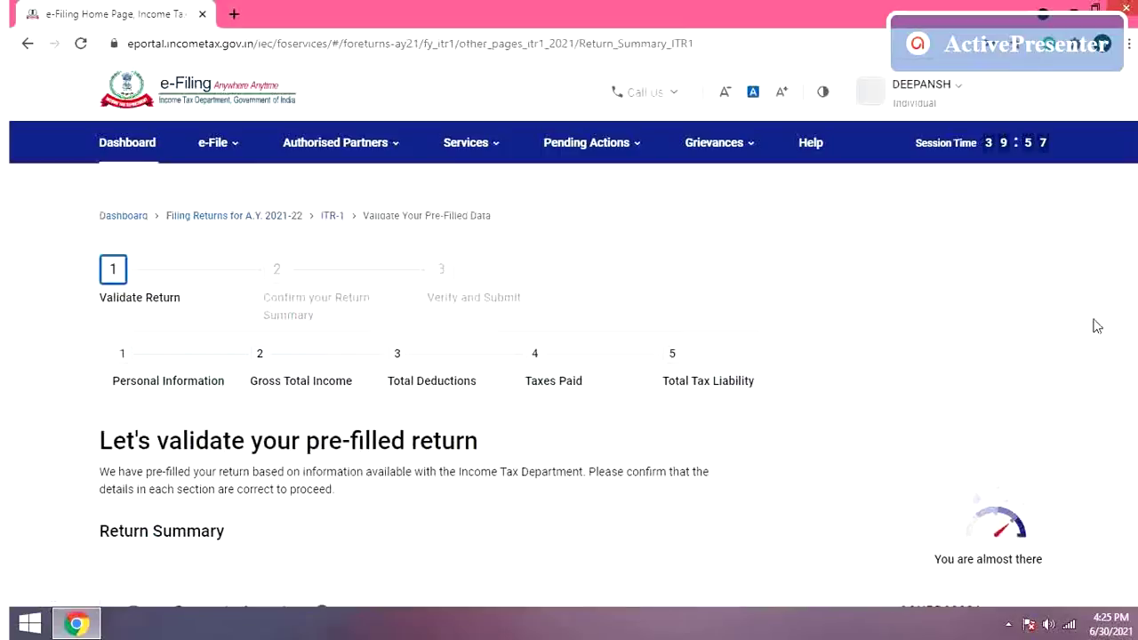
Step: Review the Computation of Income and Tax and confirm Total Tax Liability of ₹0
scroll(569, 400, "down", 3)
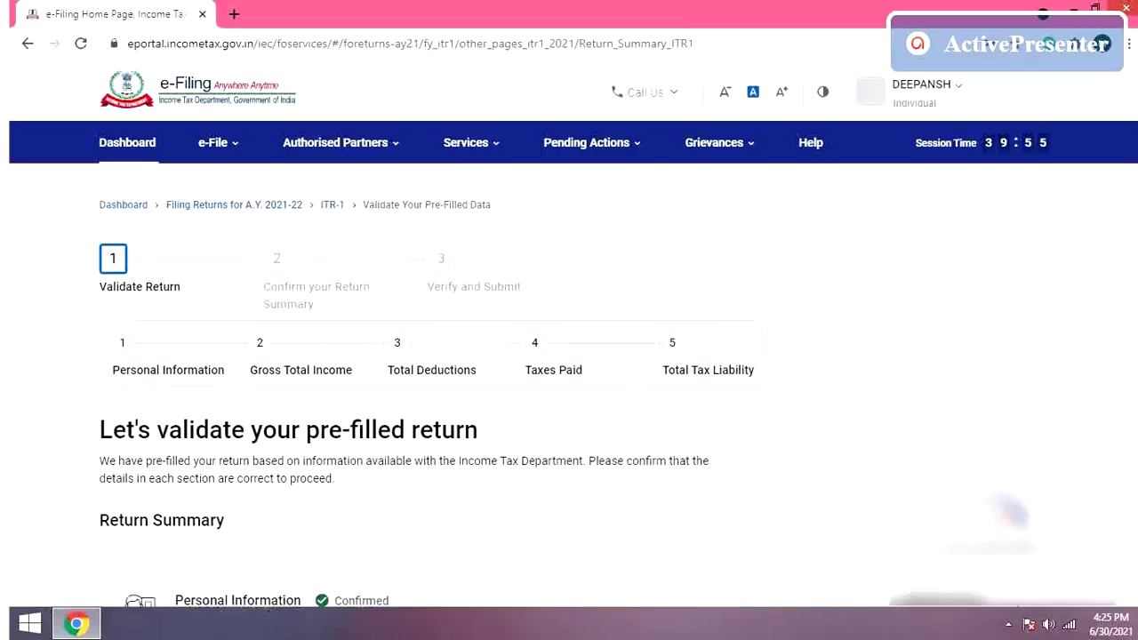
scroll(569, 356, "down", 3)
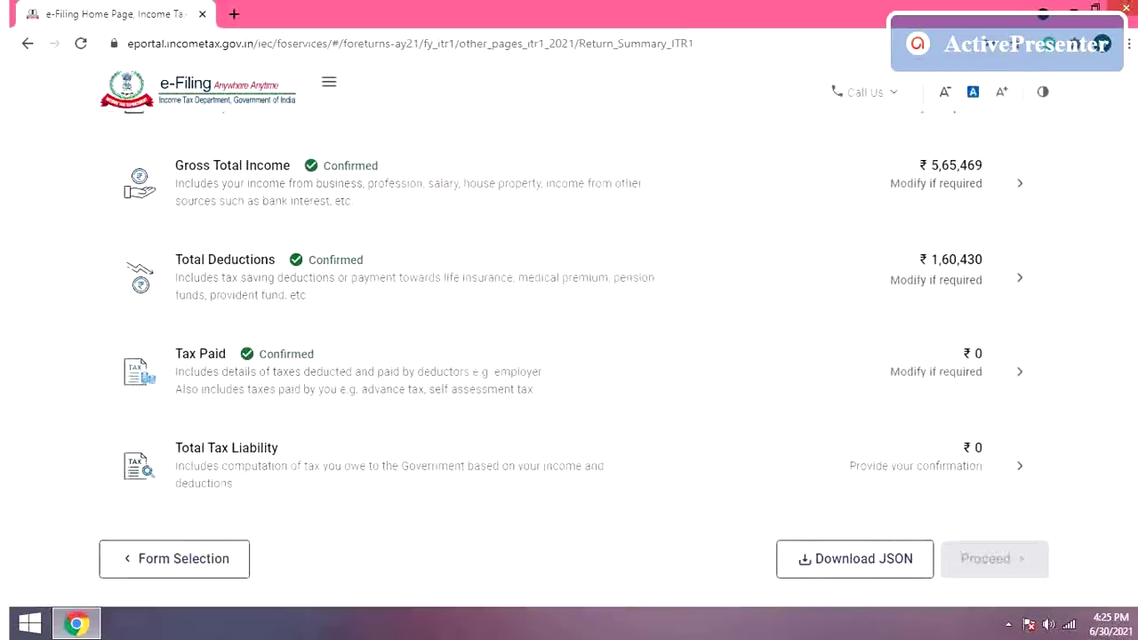
left_click(1013, 466)
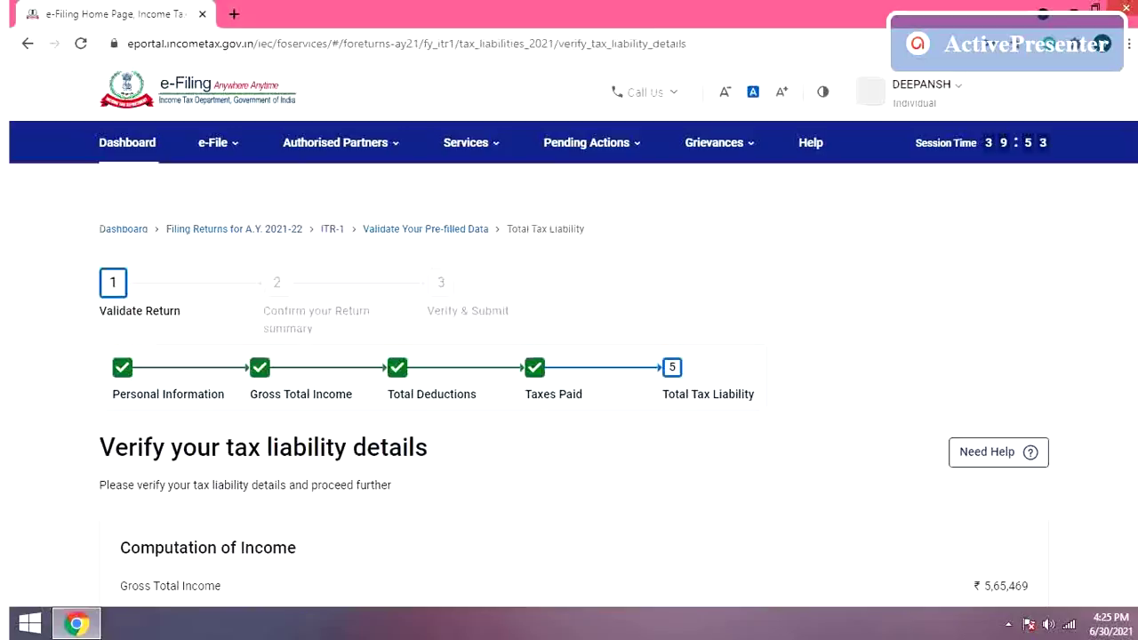
scroll(569, 382, "down", 3)
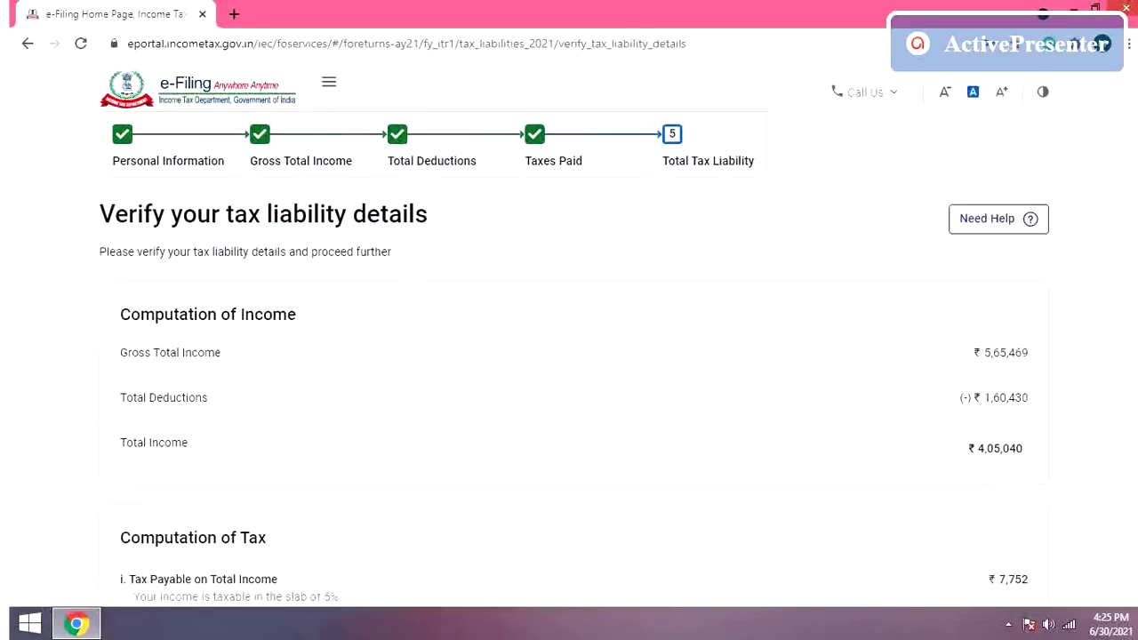
scroll(569, 356, "down", 3)
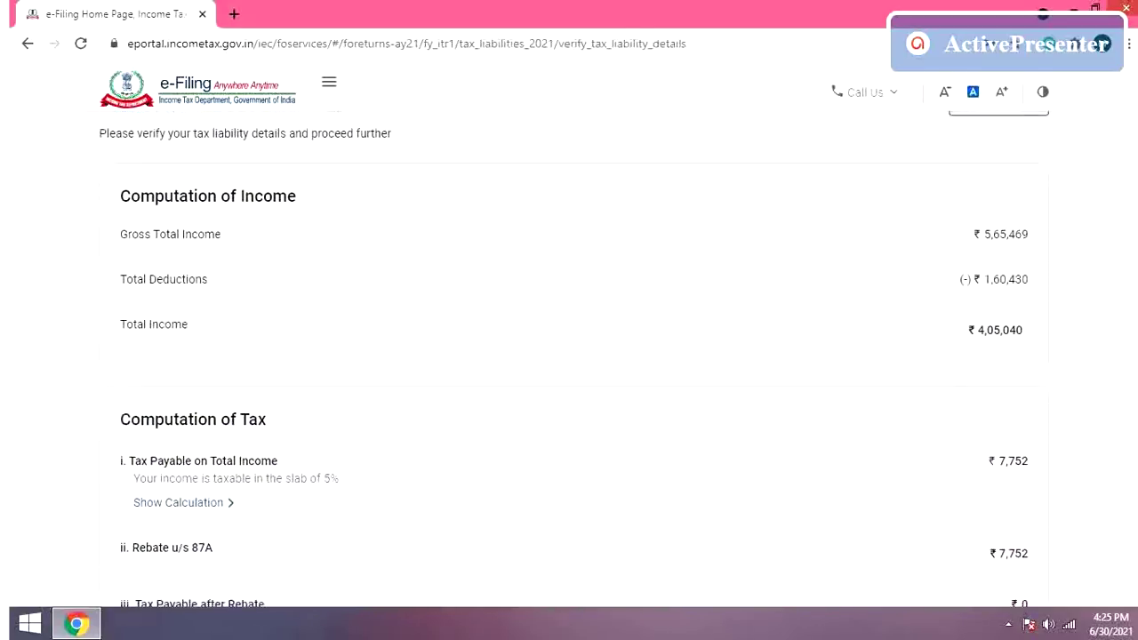
scroll(569, 355, "down", 3)
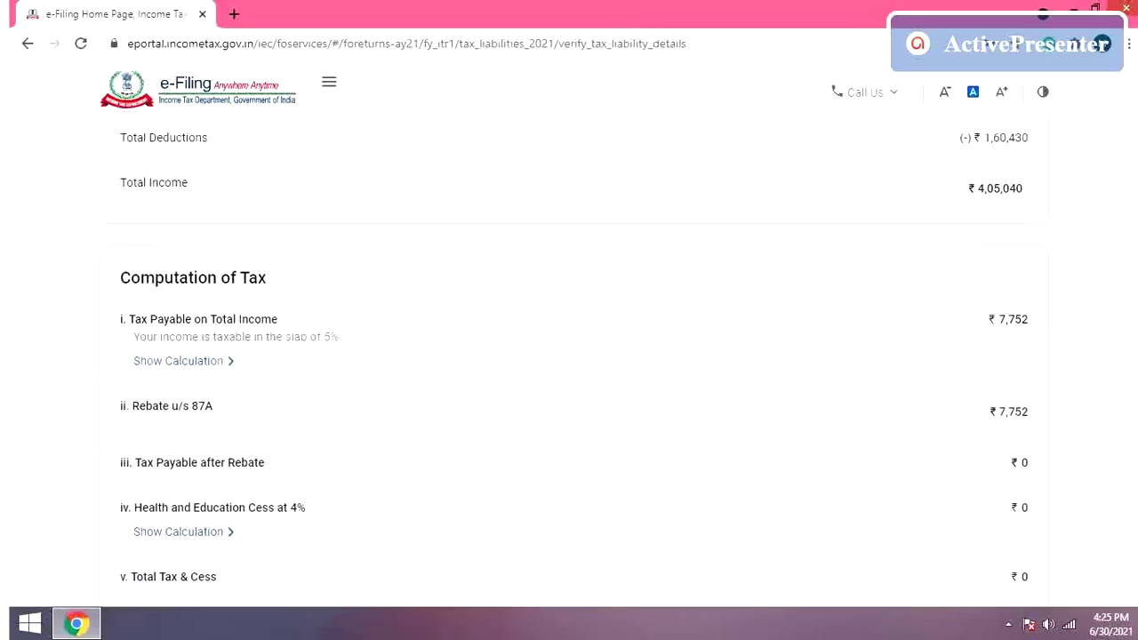
scroll(569, 355, "down", 1)
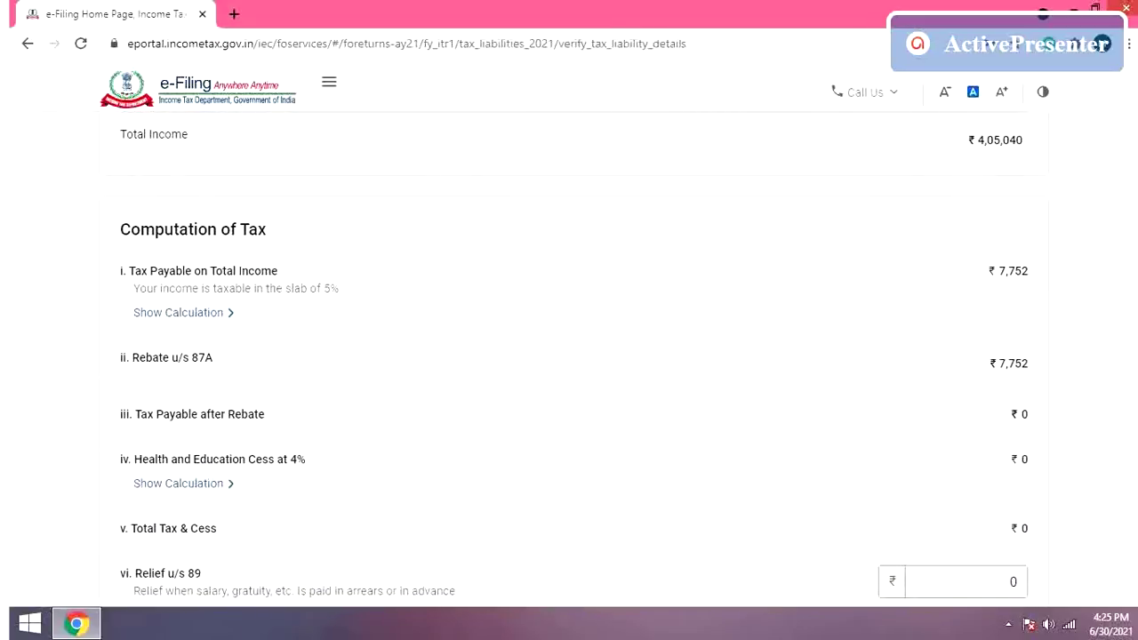
scroll(569, 355, "down", 4)
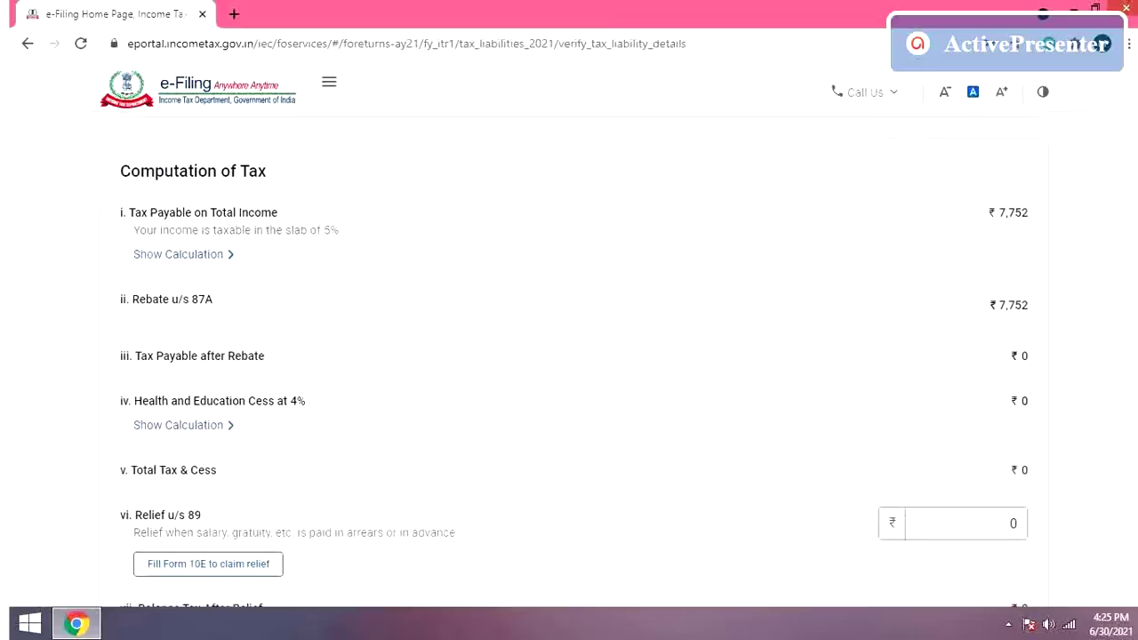
scroll(569, 356, "down", 8)
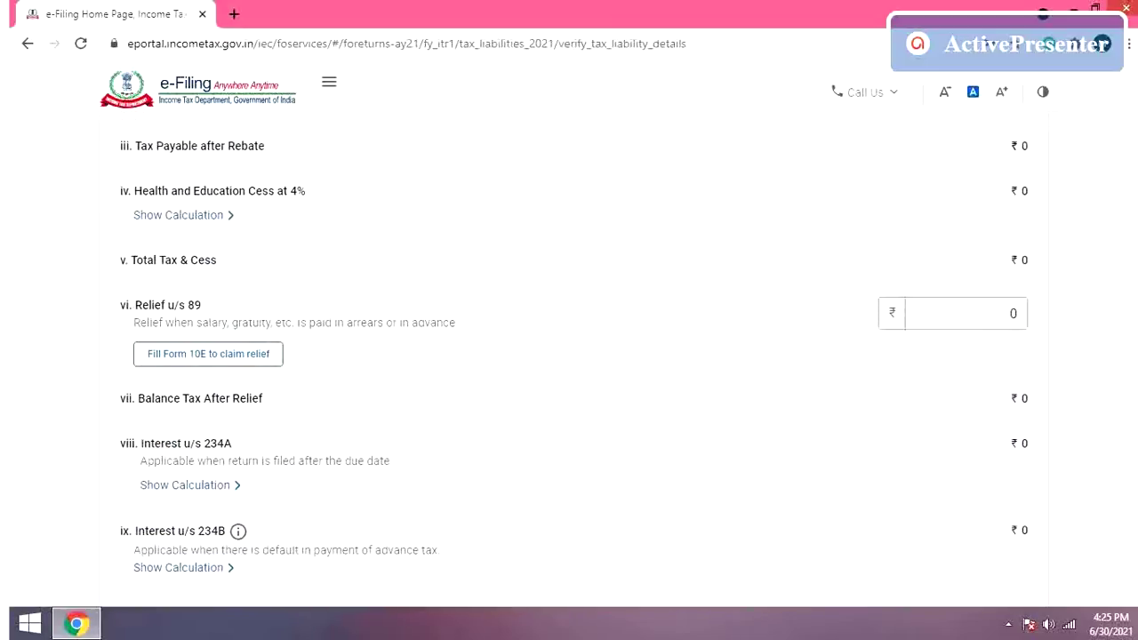
scroll(569, 356, "down", 5)
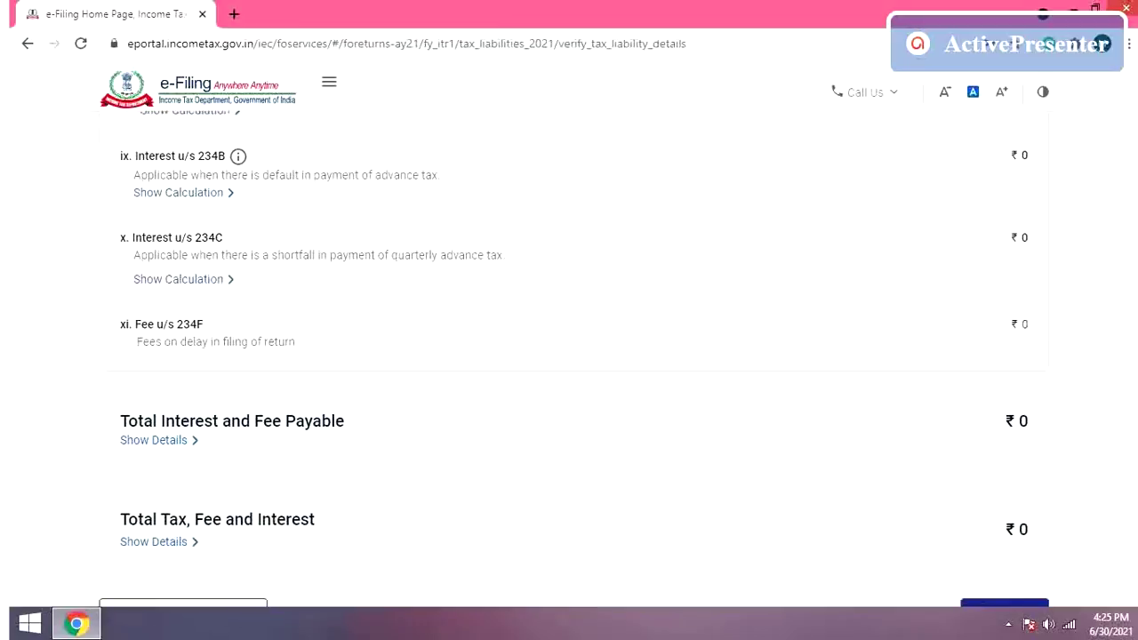
scroll(569, 356, "down", 1)
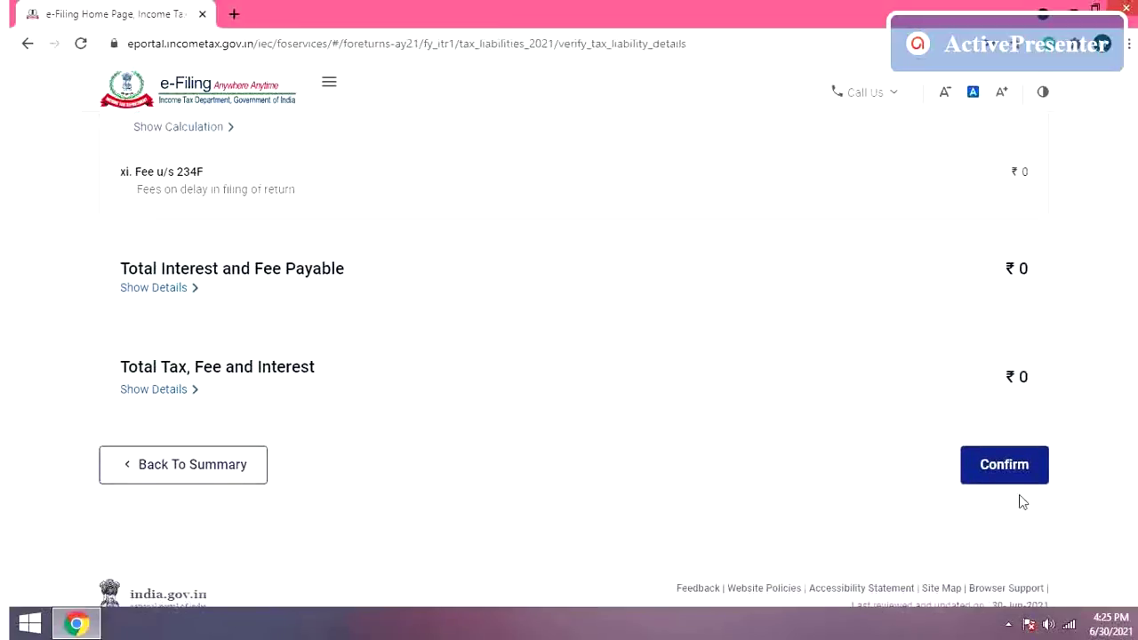
left_click(1016, 466)
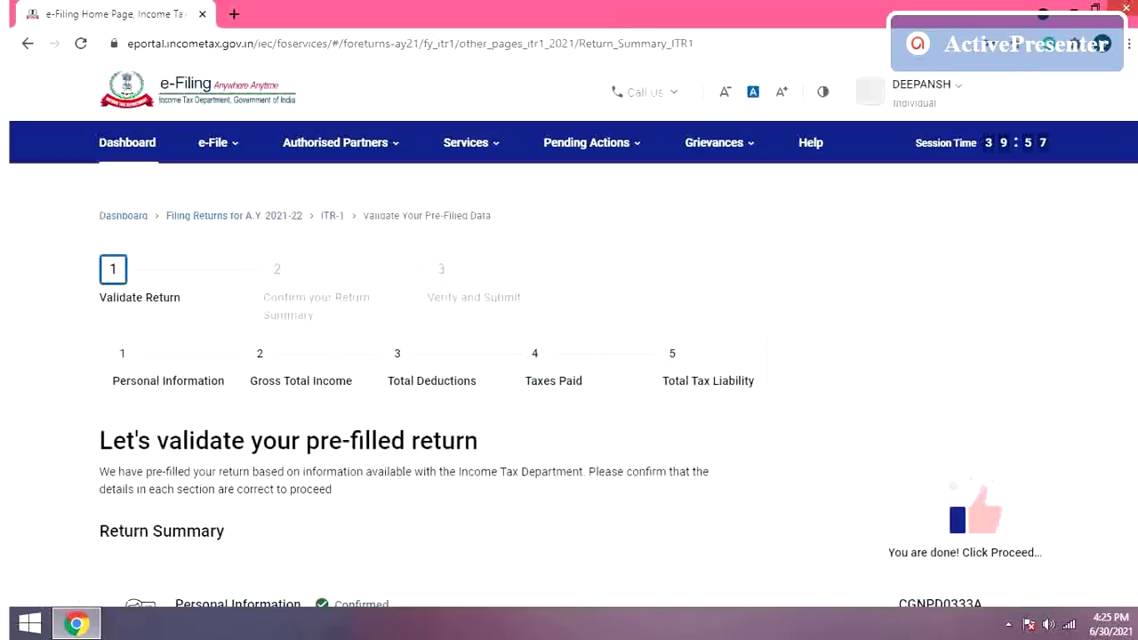
Step: Accept the Return Summary and move on to the tax summary
scroll(569, 400, "down", 1)
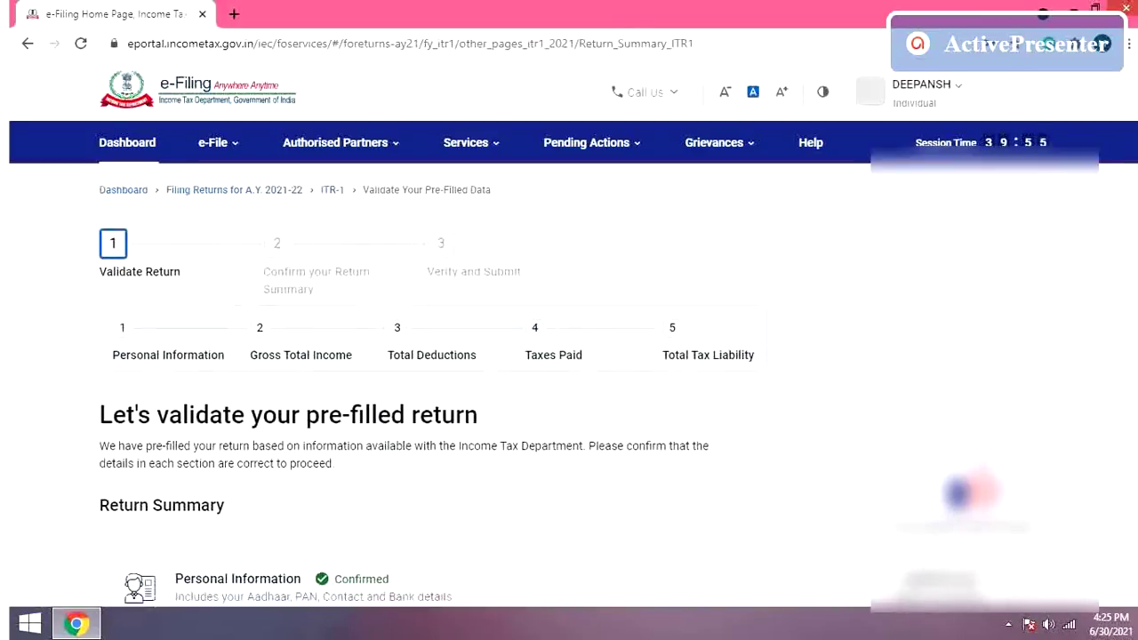
scroll(569, 400, "down", 2)
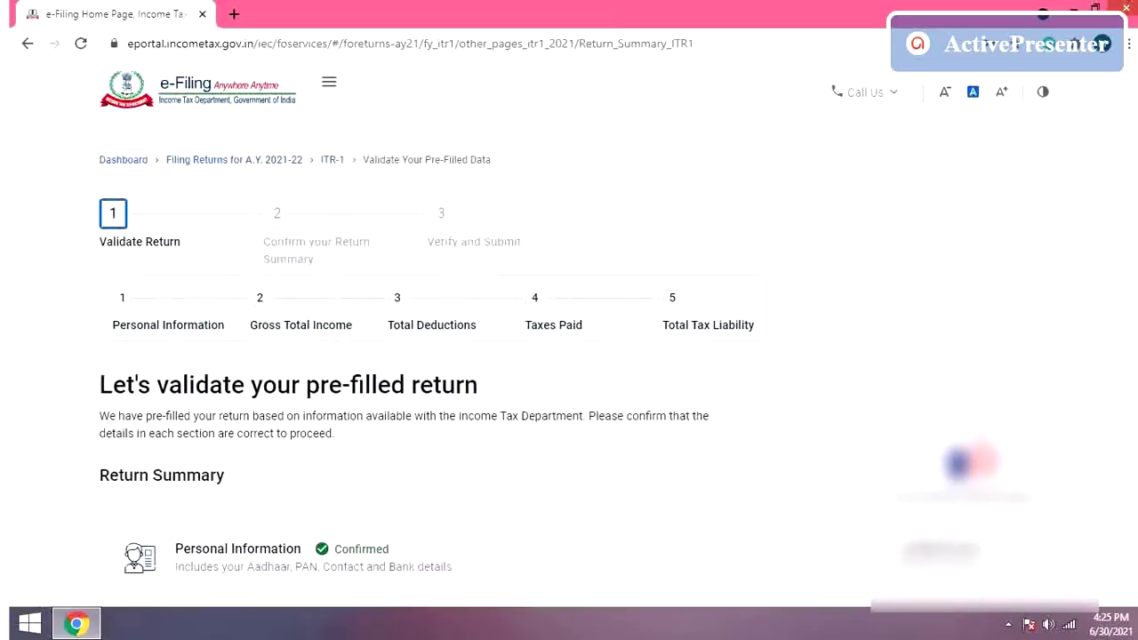
scroll(569, 400, "down", 7)
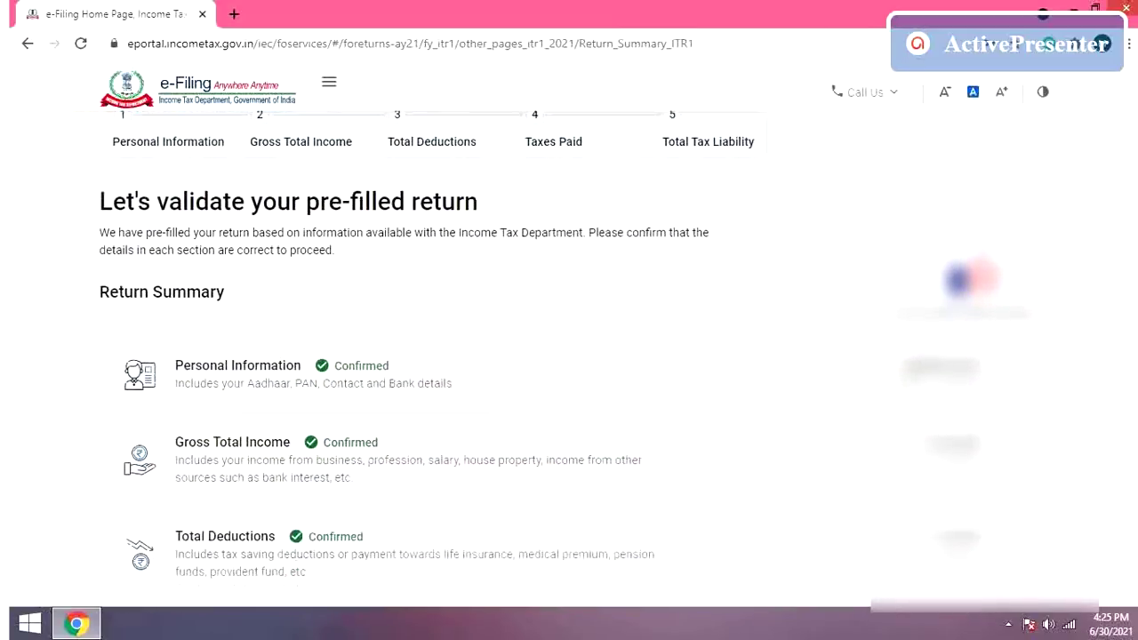
scroll(569, 355, "down", 1)
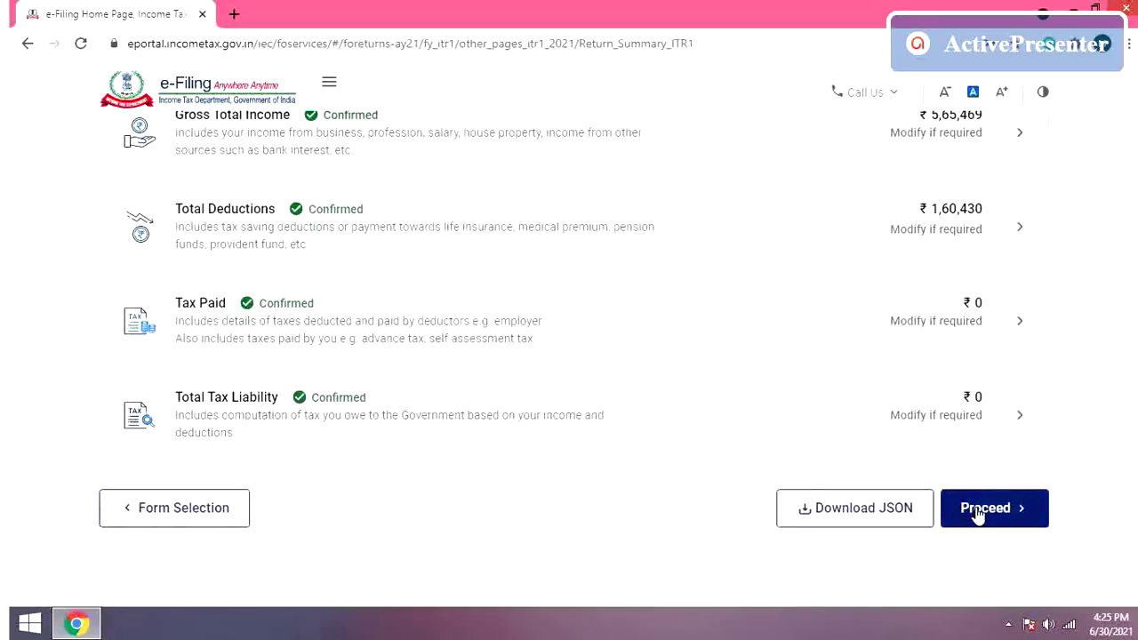
left_click(1023, 511)
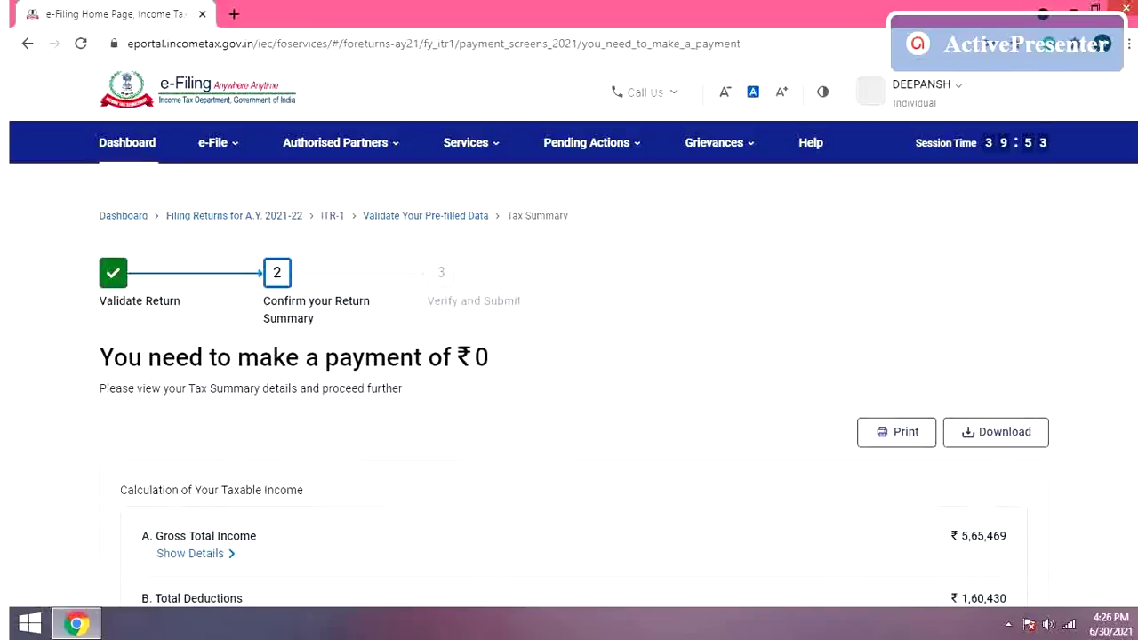
Step: Review the tax summary showing ₹0 payable and go to Preview Return
scroll(569, 400, "down", 6)
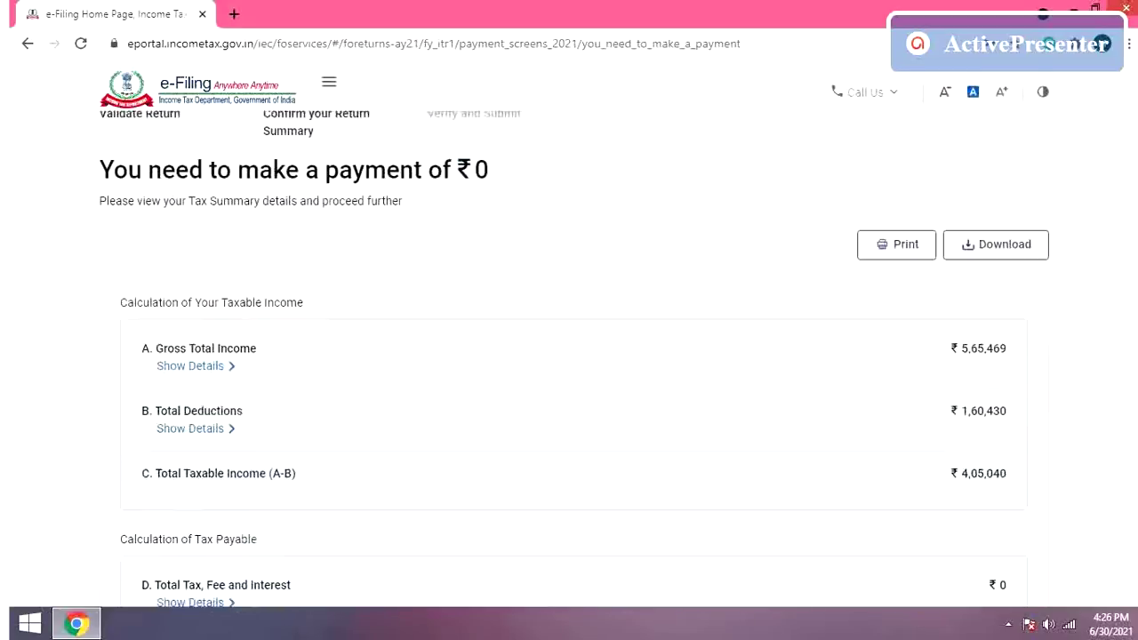
scroll(569, 355, "down", 1)
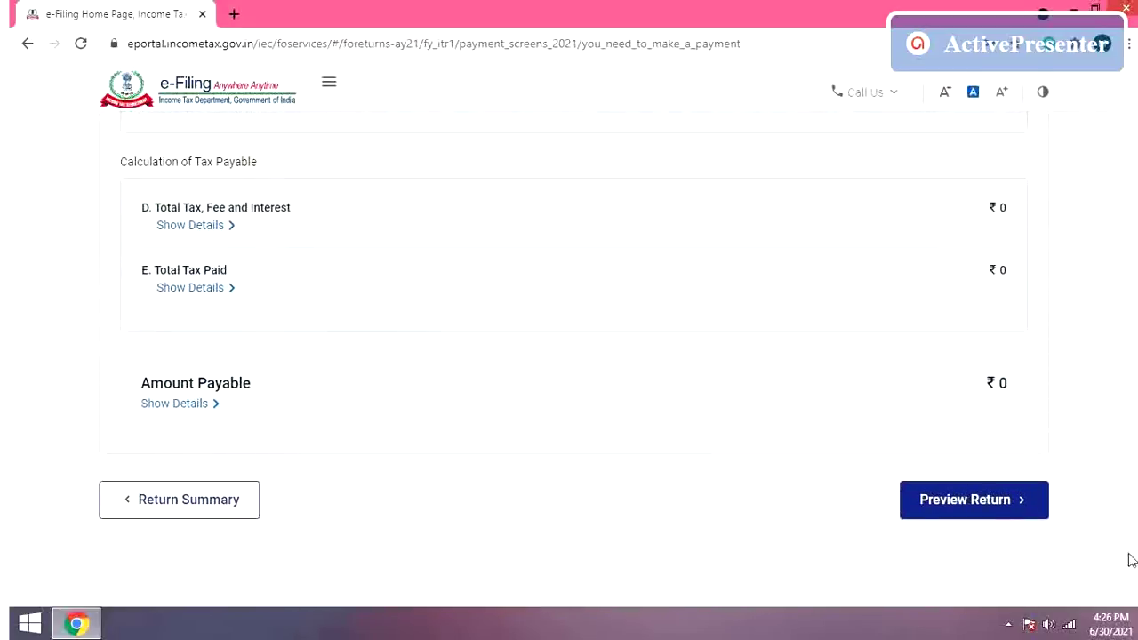
left_click(991, 513)
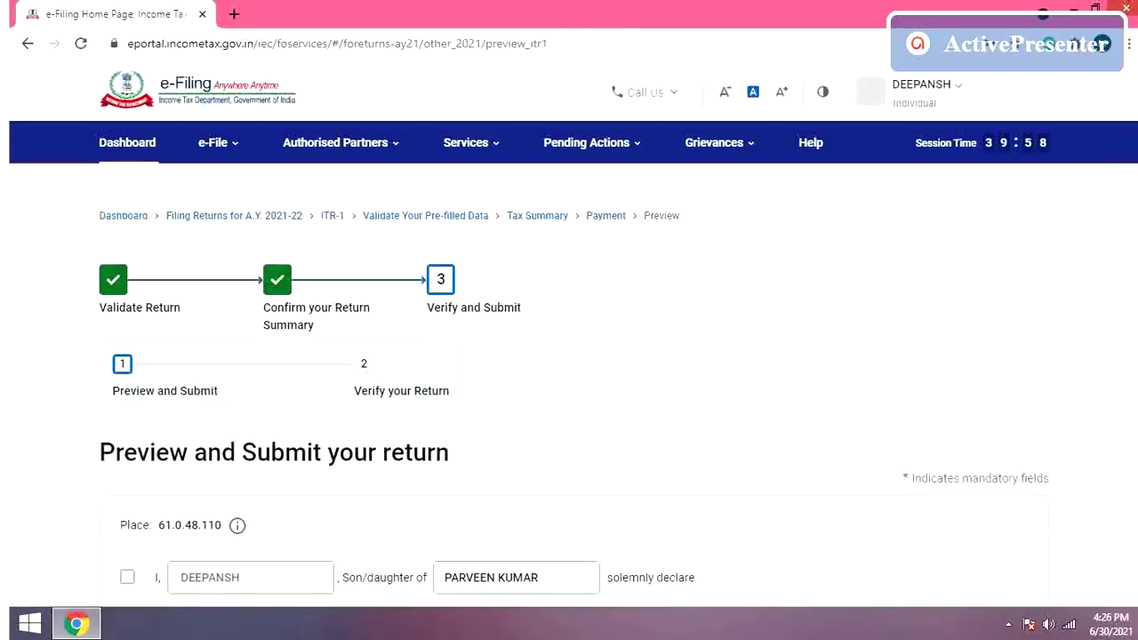
Step: Keep 'Self' as filing capacity, tick the declaration and generate the ITR-1 preview
scroll(569, 356, "down", 4)
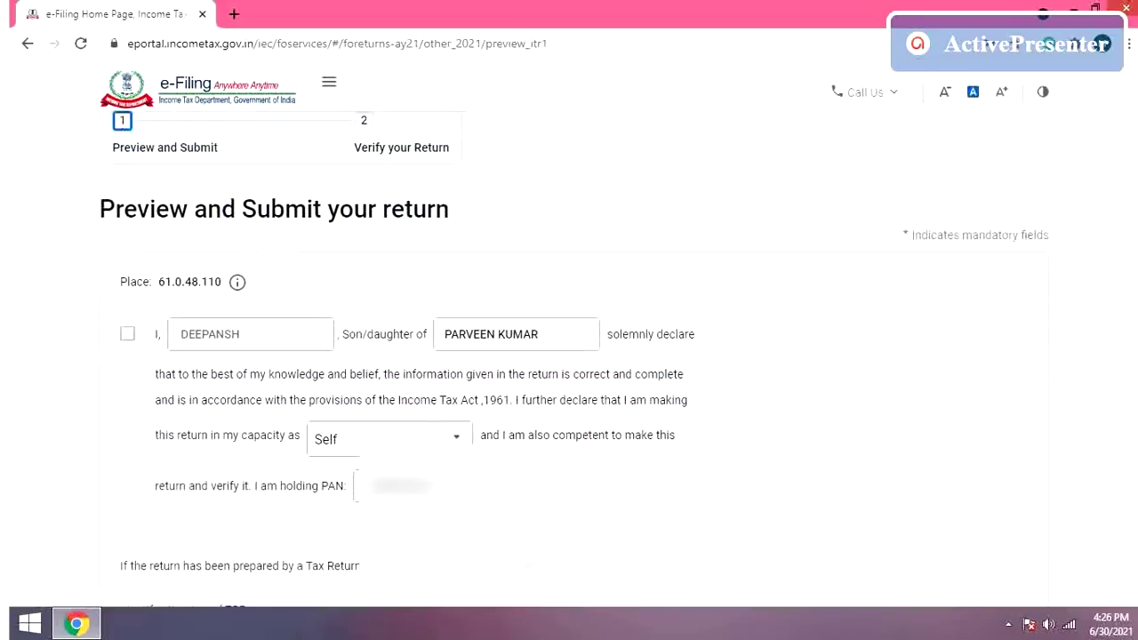
scroll(569, 356, "down", 1)
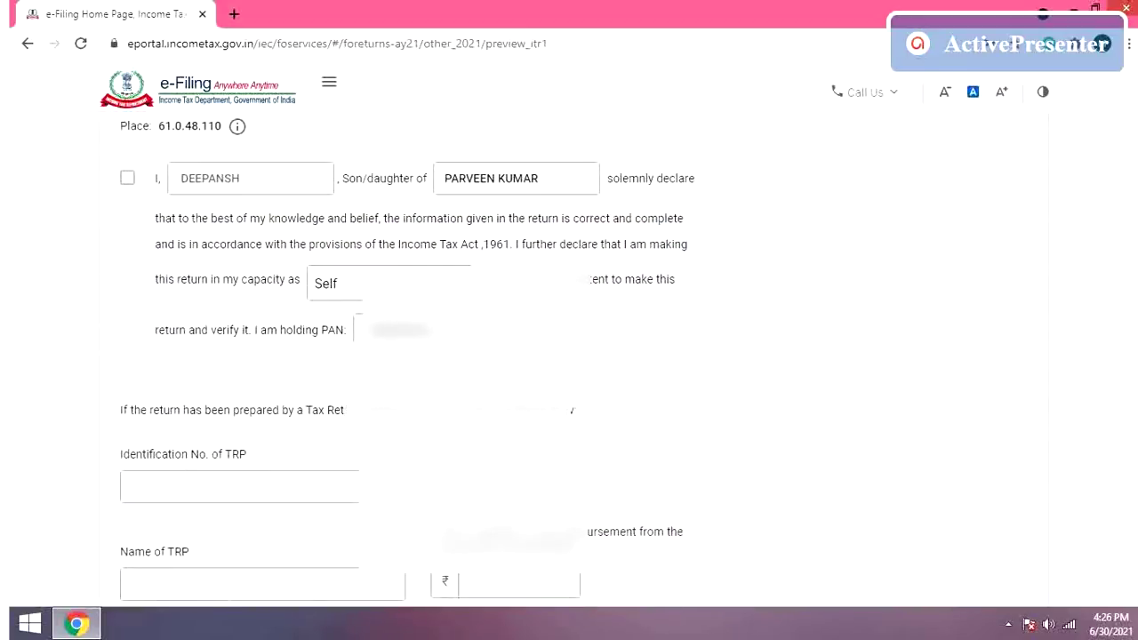
scroll(408, 355, "down", 1)
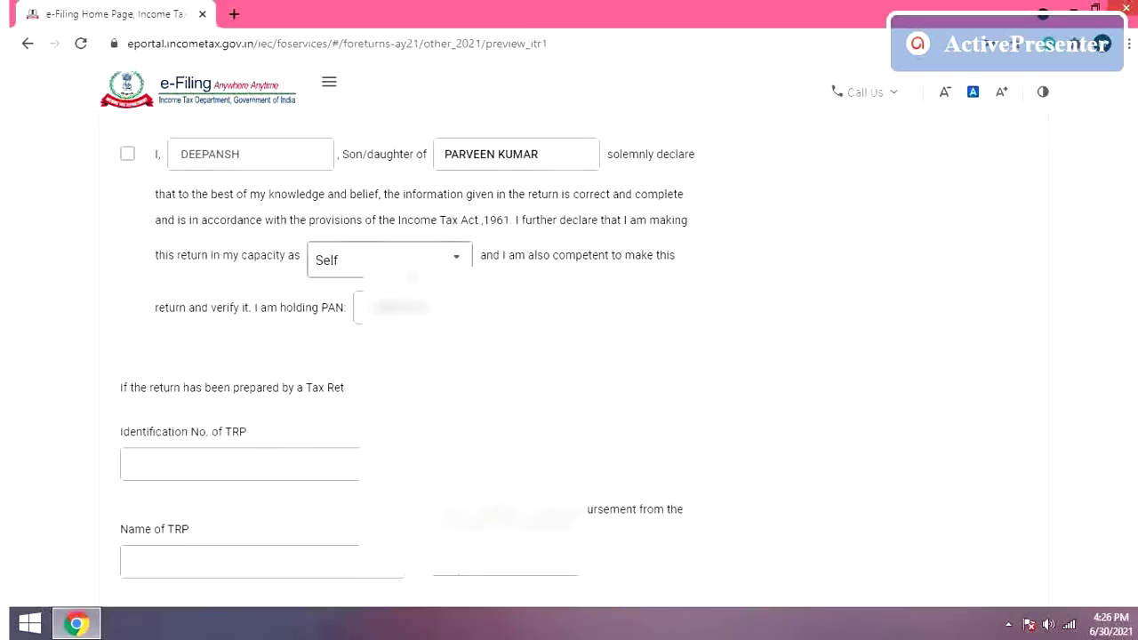
left_click(414, 267)
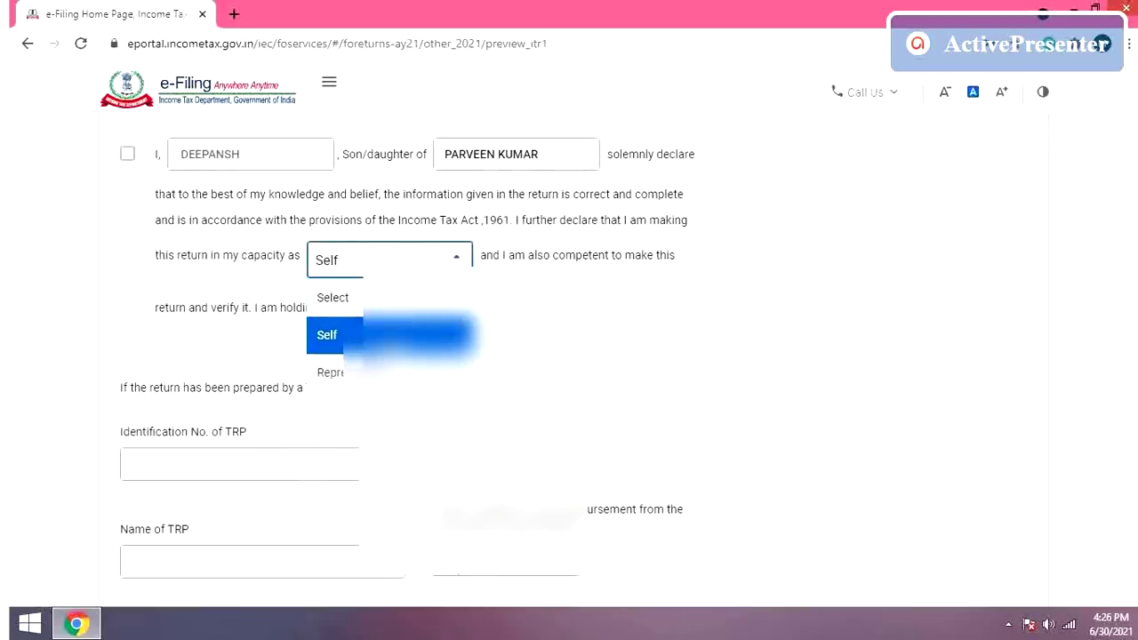
left_click(407, 335)
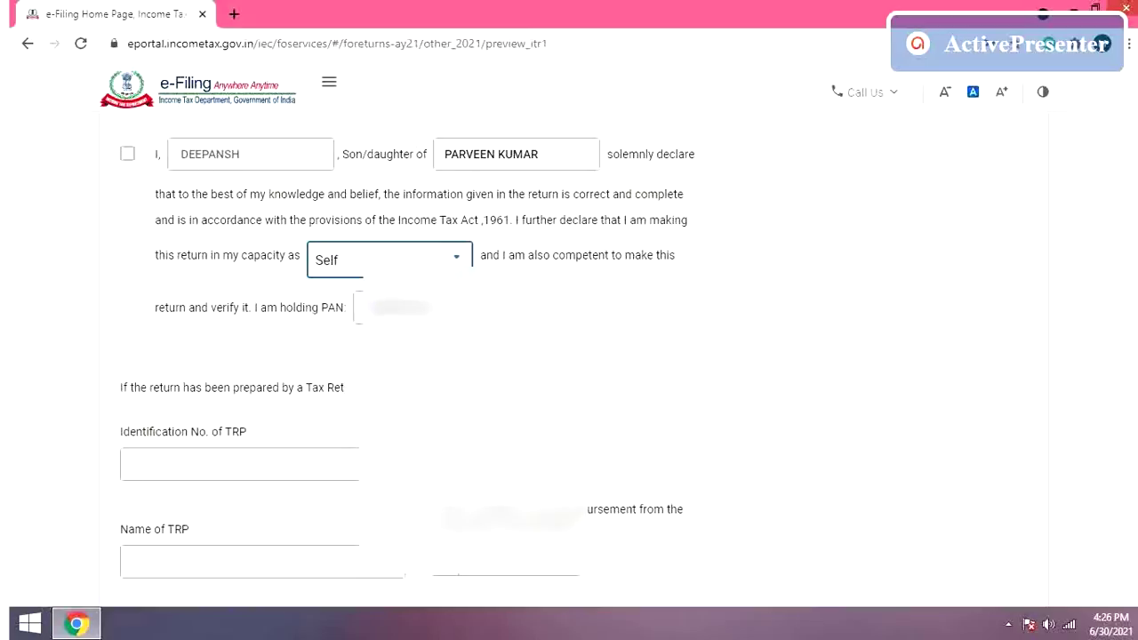
scroll(573, 360, "down", 3)
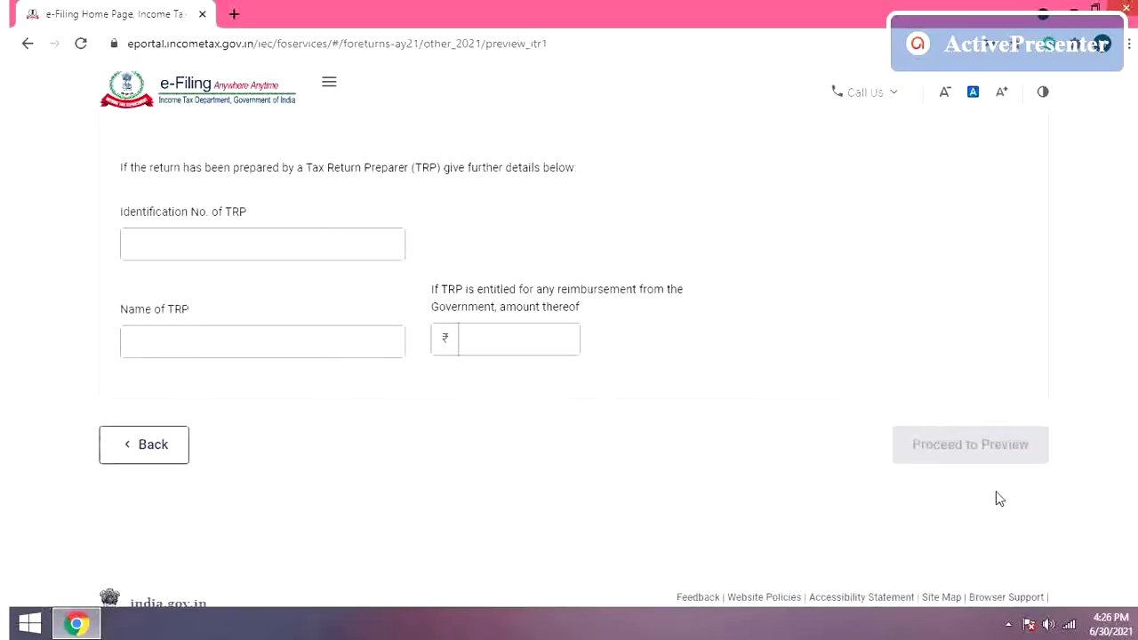
scroll(573, 360, "up", 4)
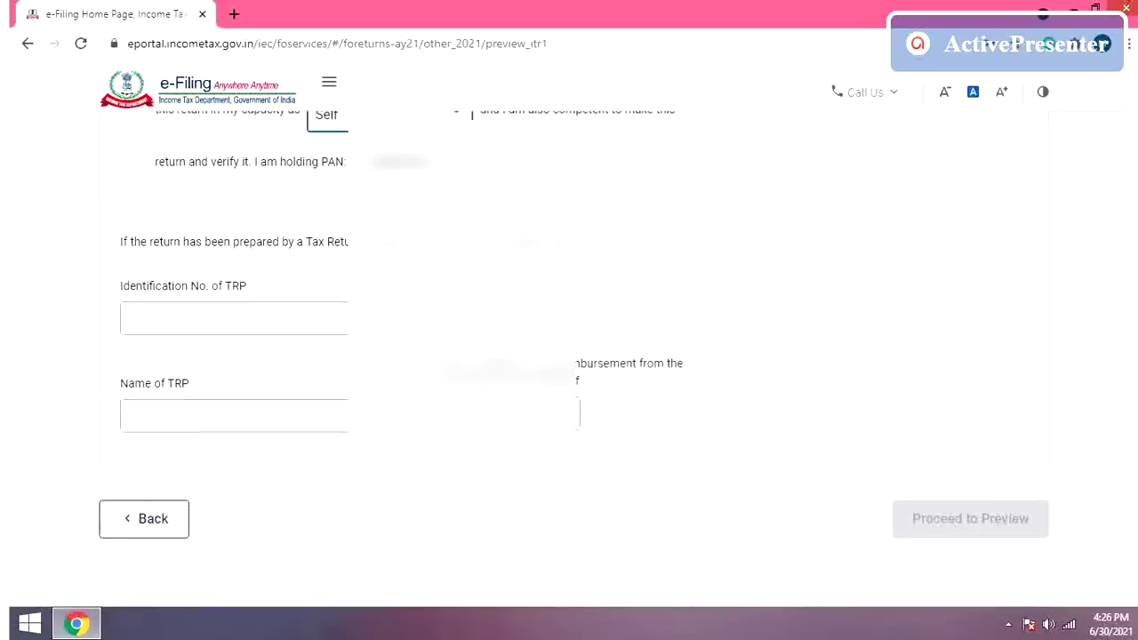
scroll(793, 190, "down", 1)
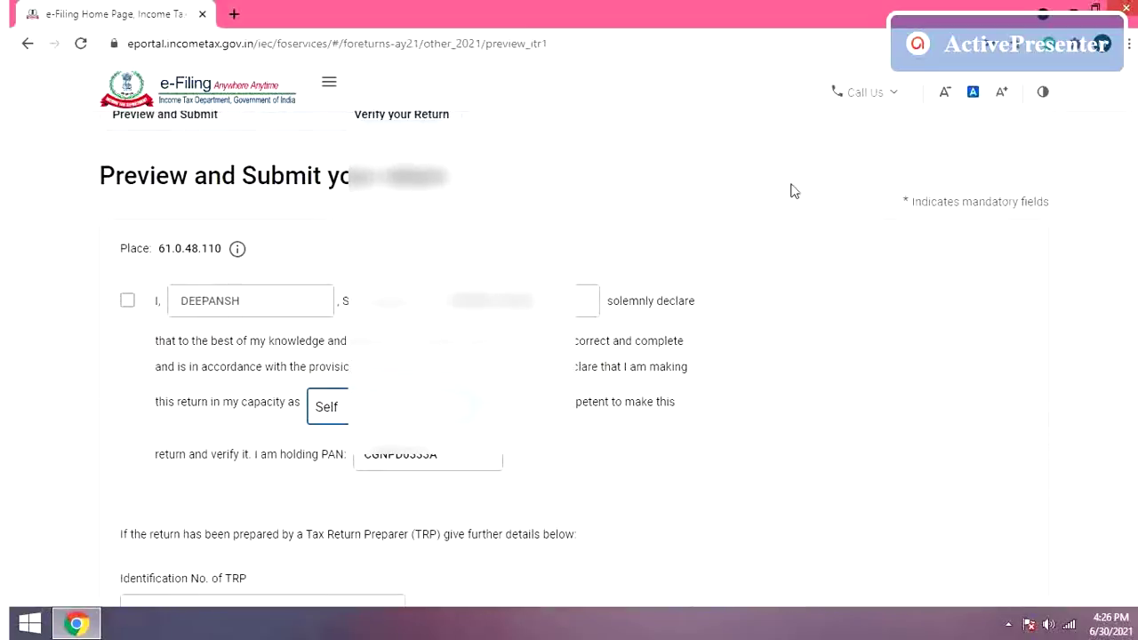
left_click(127, 305)
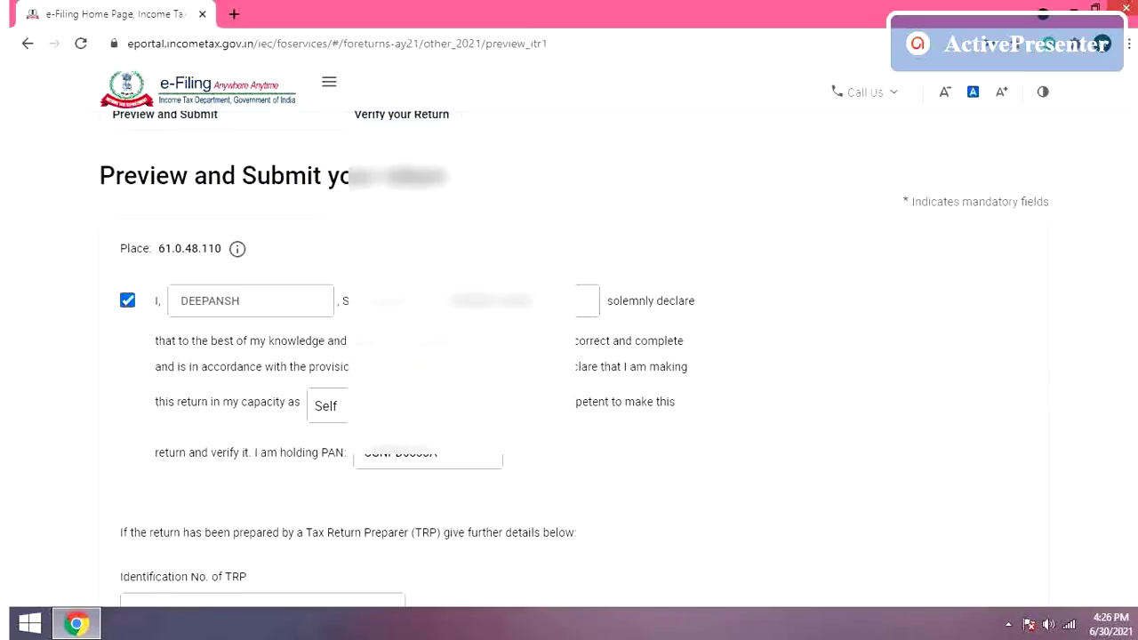
scroll(950, 566, "down", 3)
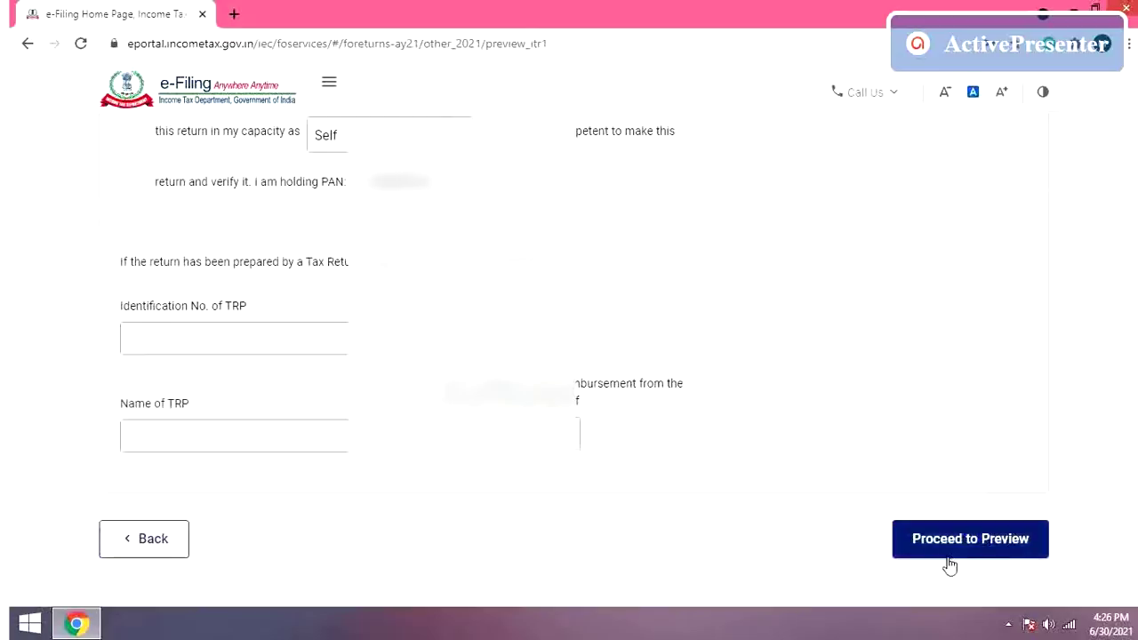
left_click(963, 550)
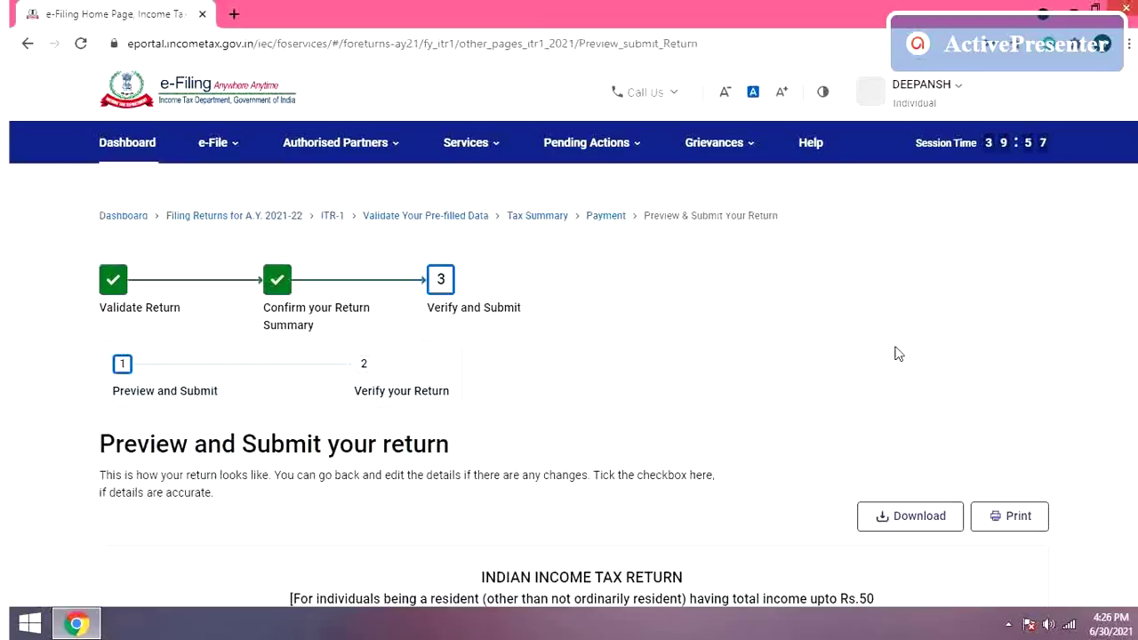
Step: Scroll through the previewed ITR-1 return to review all its sections
scroll(898, 354, "down", 1)
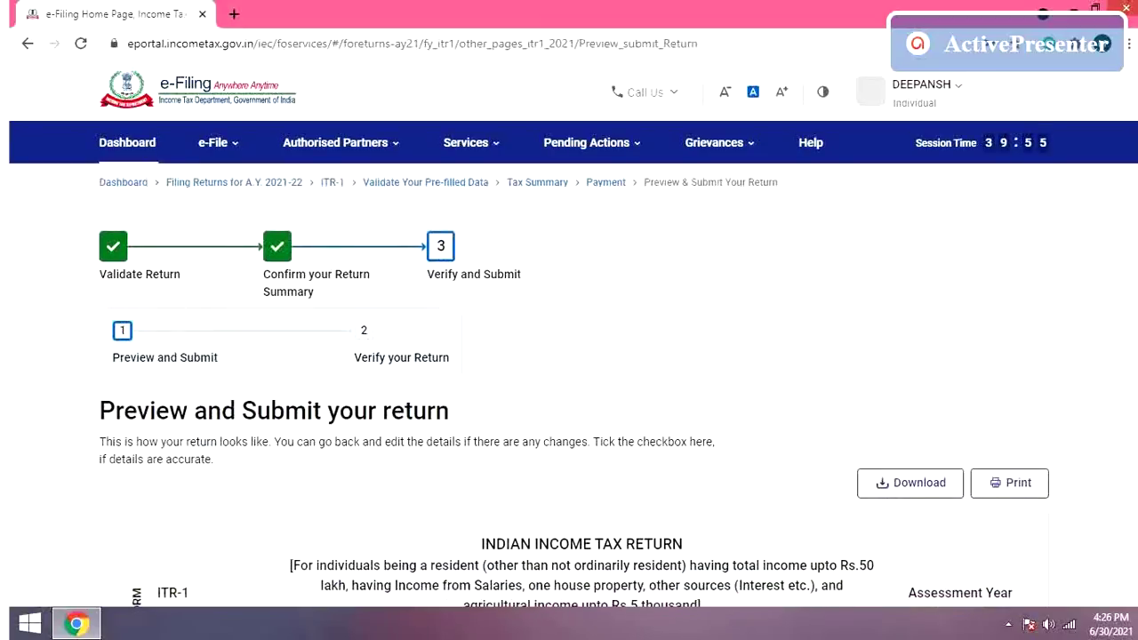
scroll(569, 365, "down", 5)
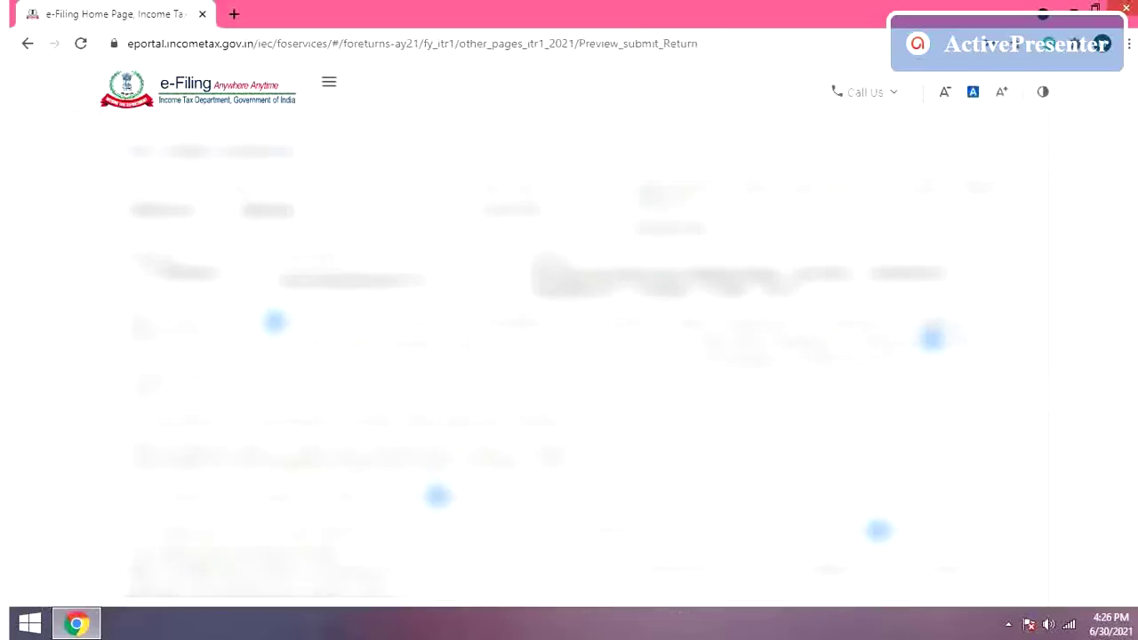
scroll(569, 359, "up", 2)
scroll(569, 359, "down", 4)
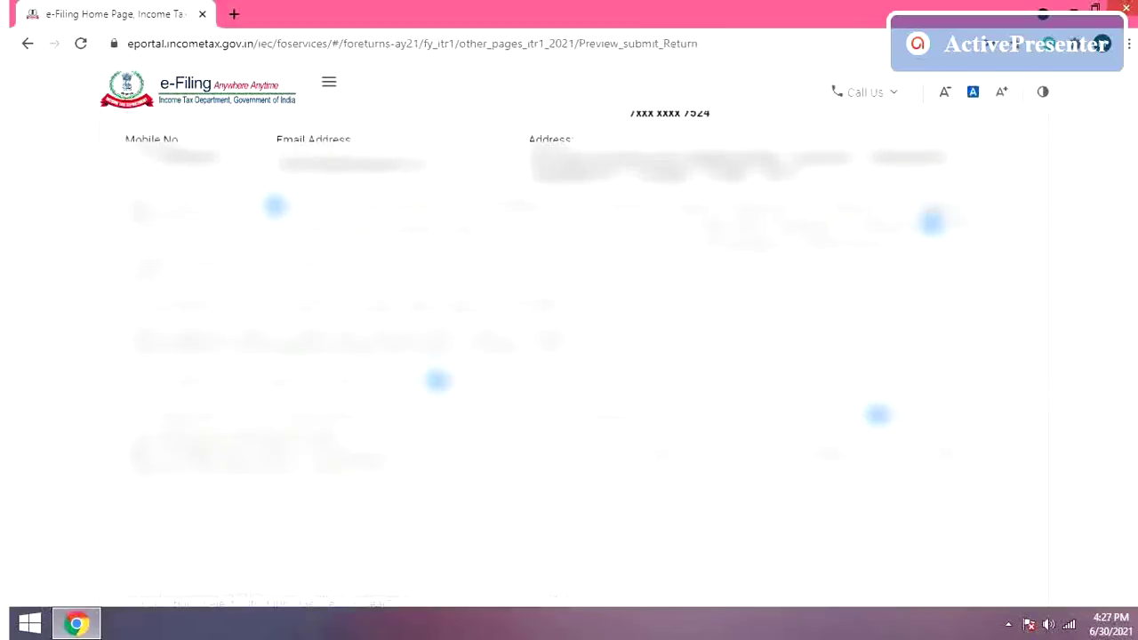
scroll(575, 357, "down", 6)
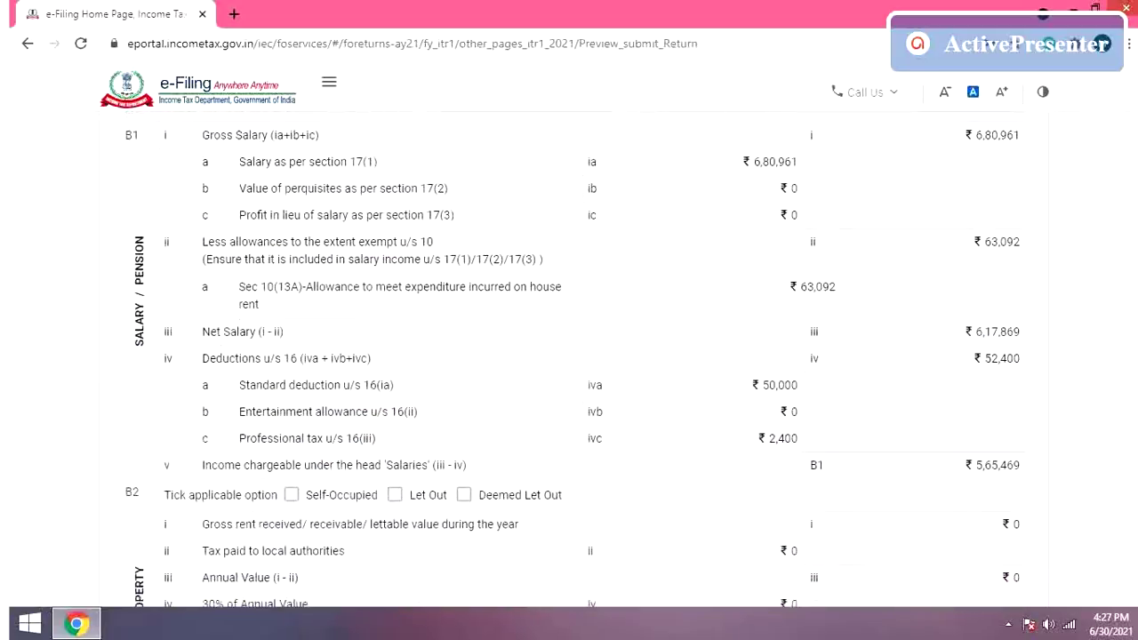
scroll(569, 359, "down", 2)
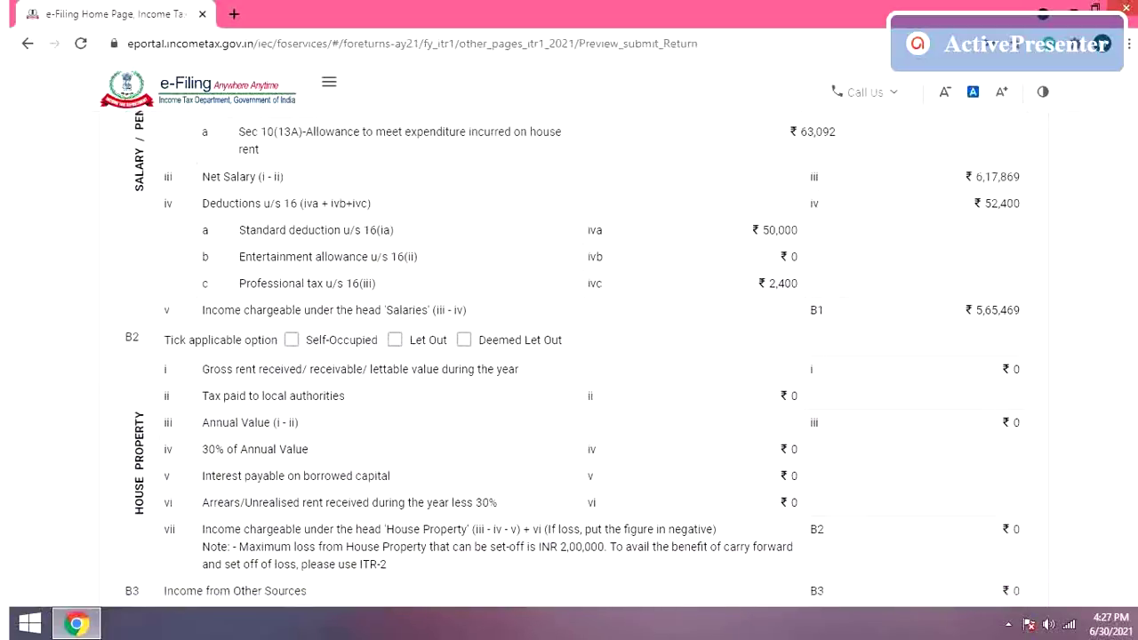
scroll(569, 359, "down", 4)
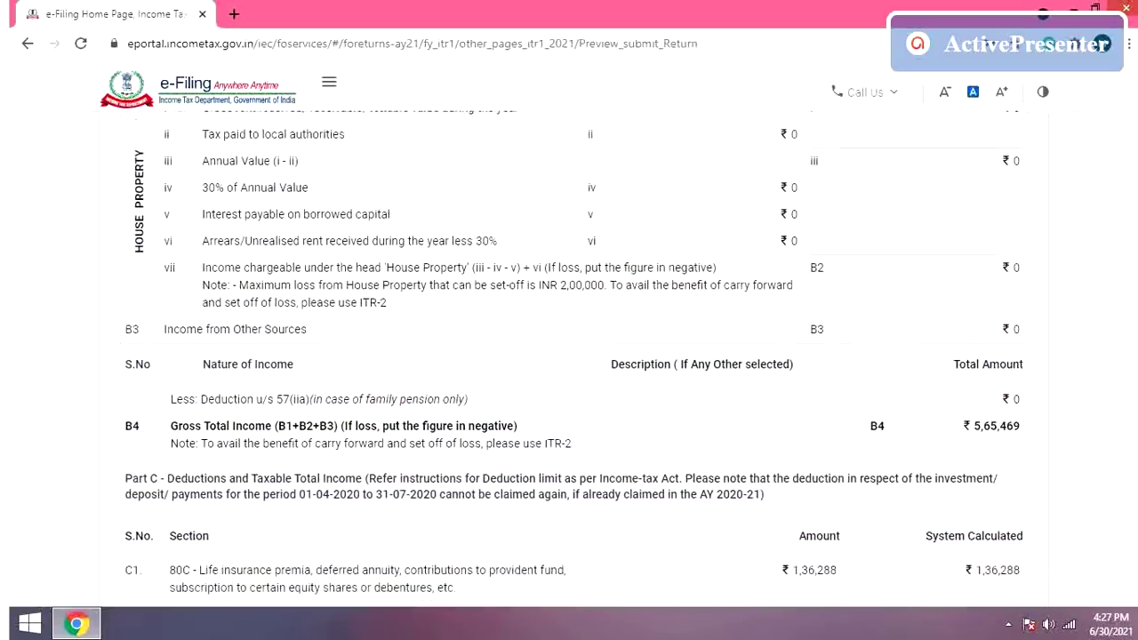
scroll(569, 359, "down", 7)
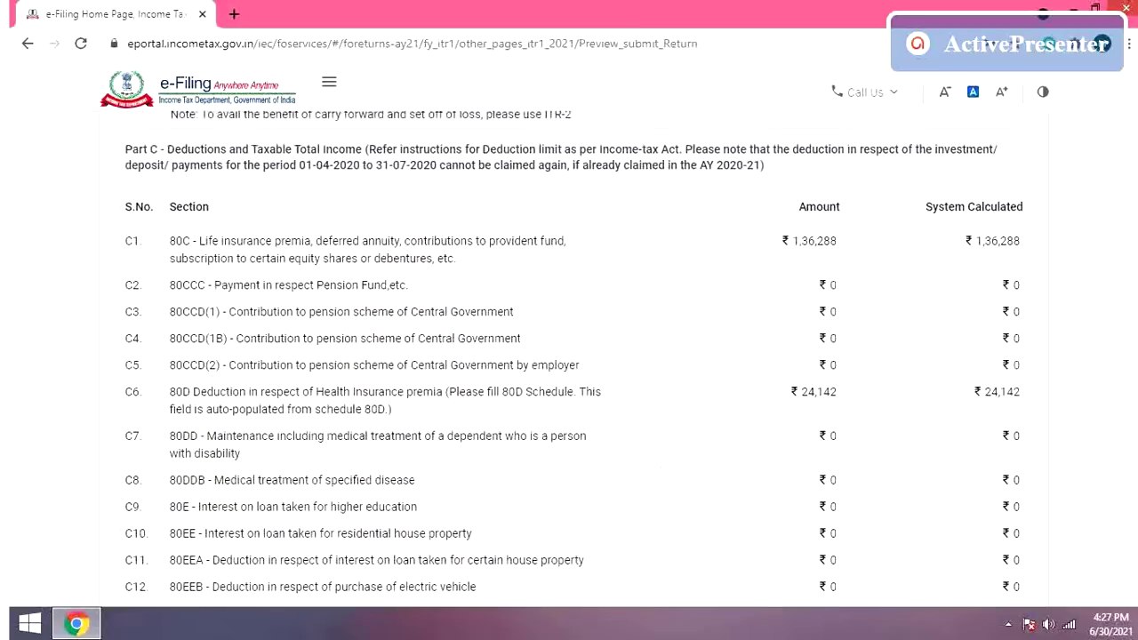
scroll(569, 359, "down", 6)
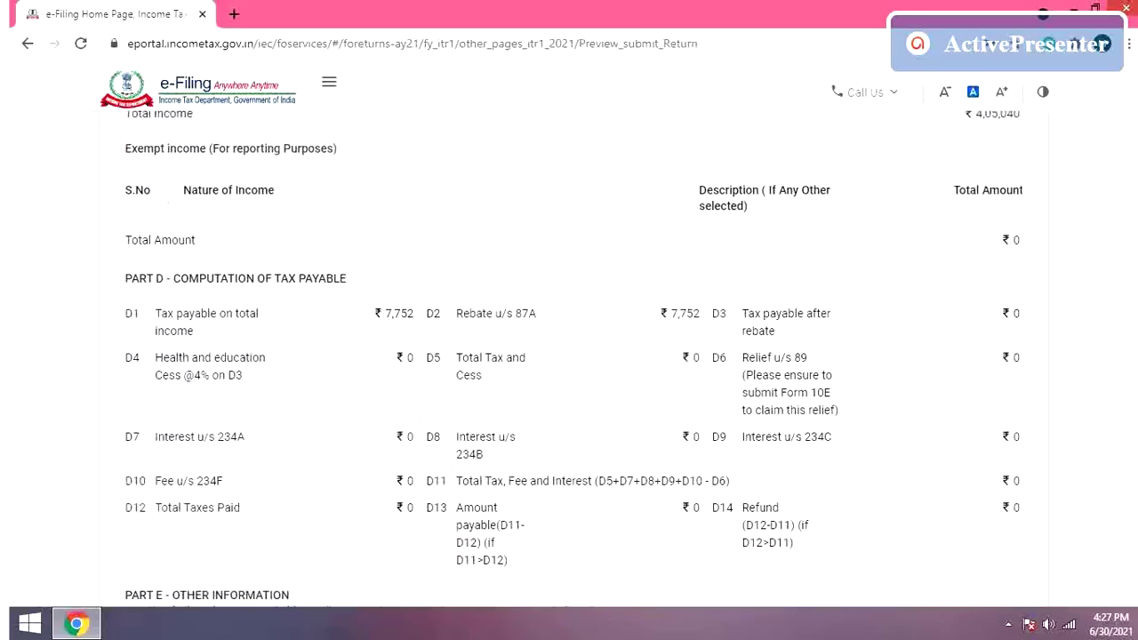
scroll(569, 359, "down", 5)
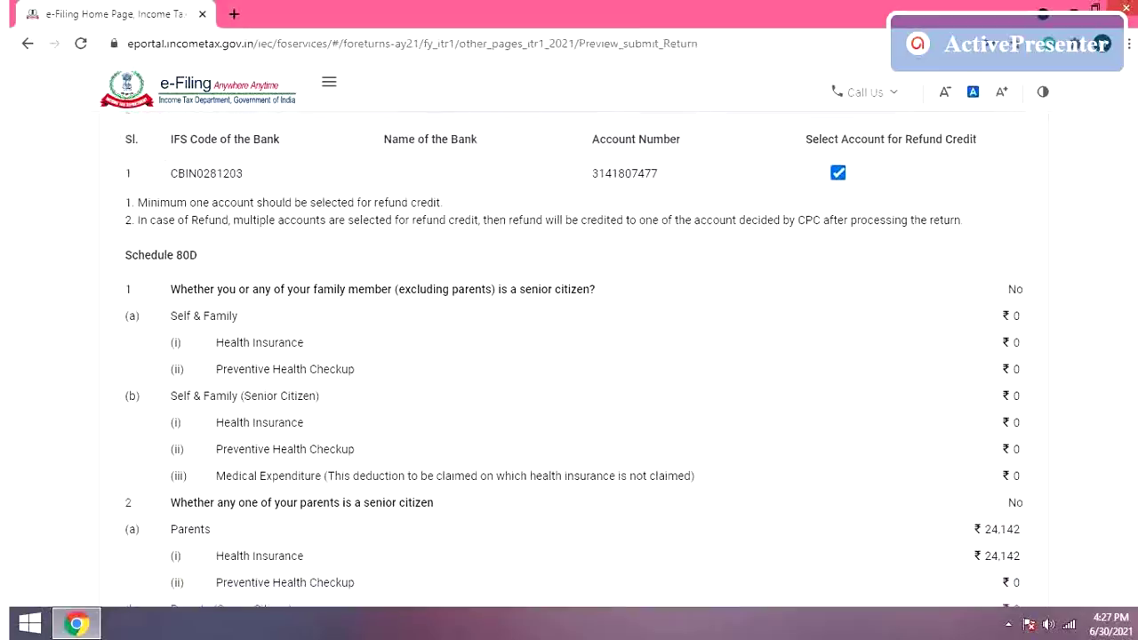
scroll(569, 359, "down", 7)
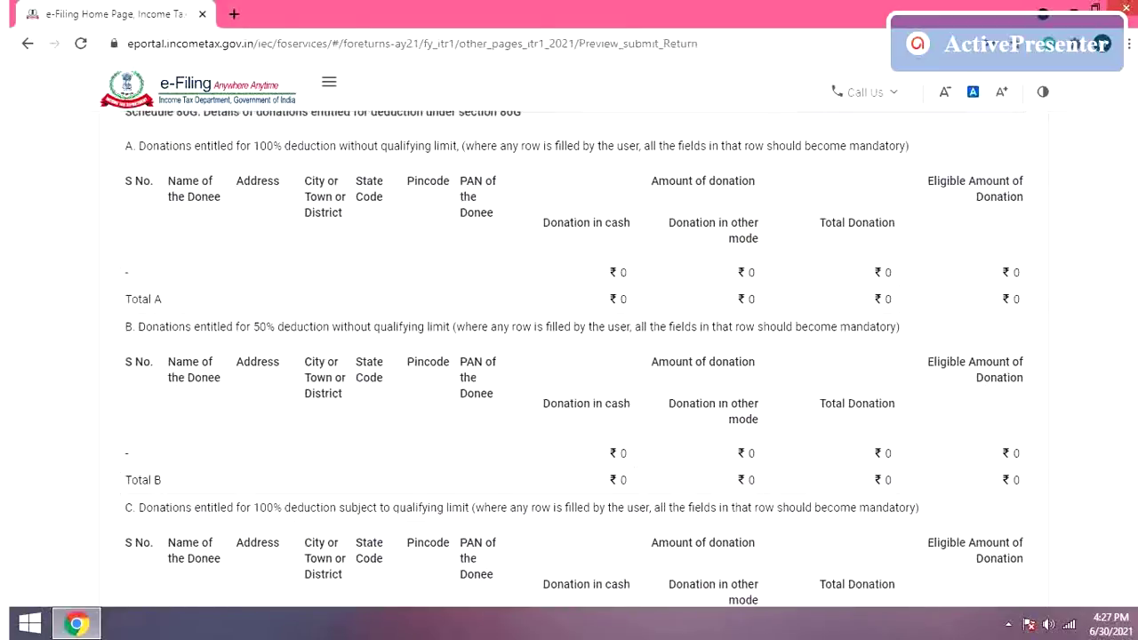
Step: Download the return preview as itr1_preview.pdf
scroll(569, 359, "up", 20)
scroll(569, 359, "up", 10)
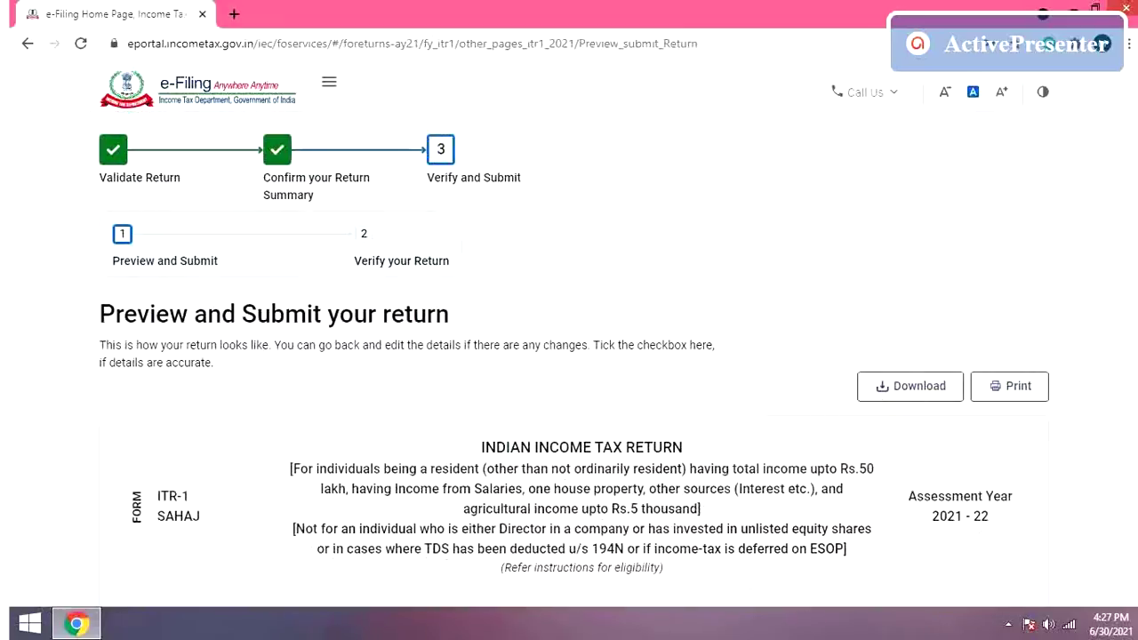
left_click(917, 391)
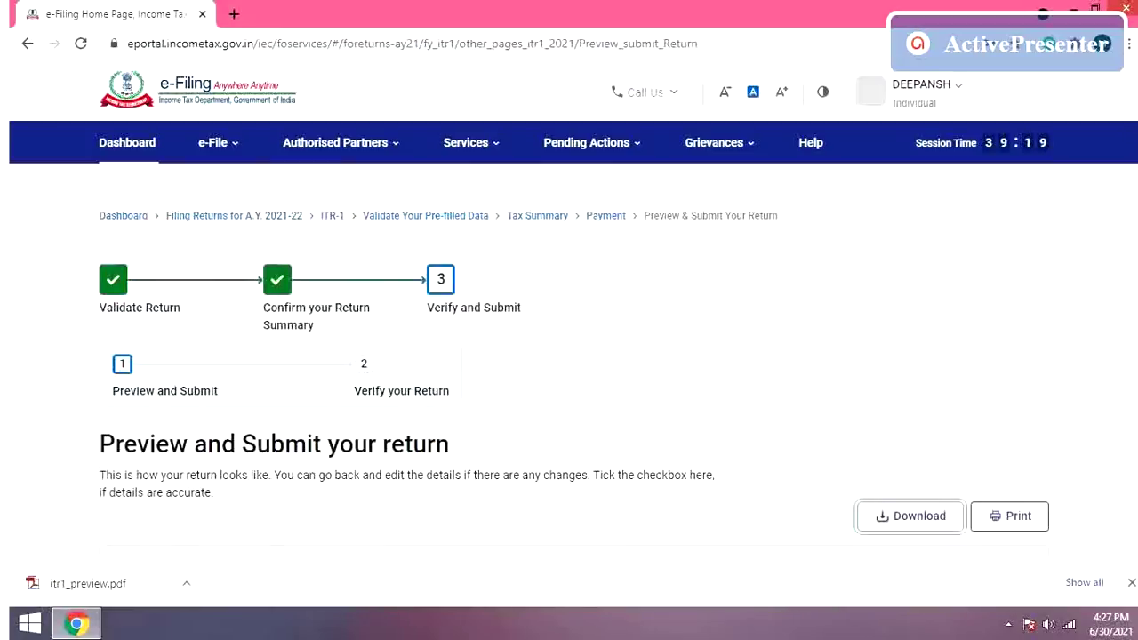
scroll(569, 355, "down", 15)
scroll(1050, 418, "down", 20)
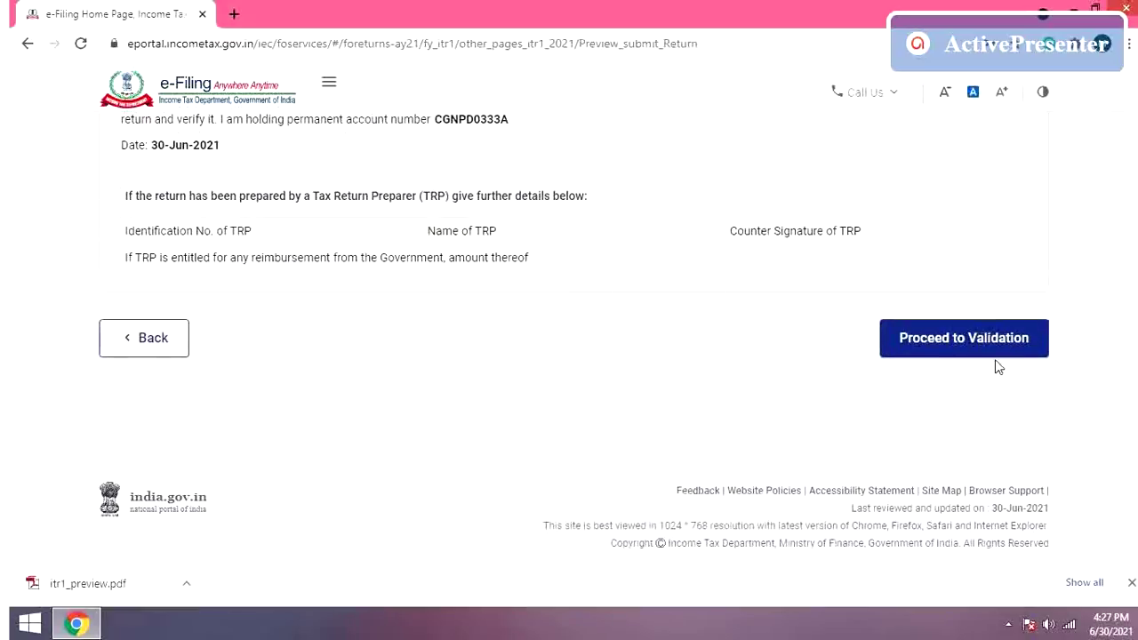
Step: Validate the ITR-1 with no errors and proceed to verification
left_click(997, 351)
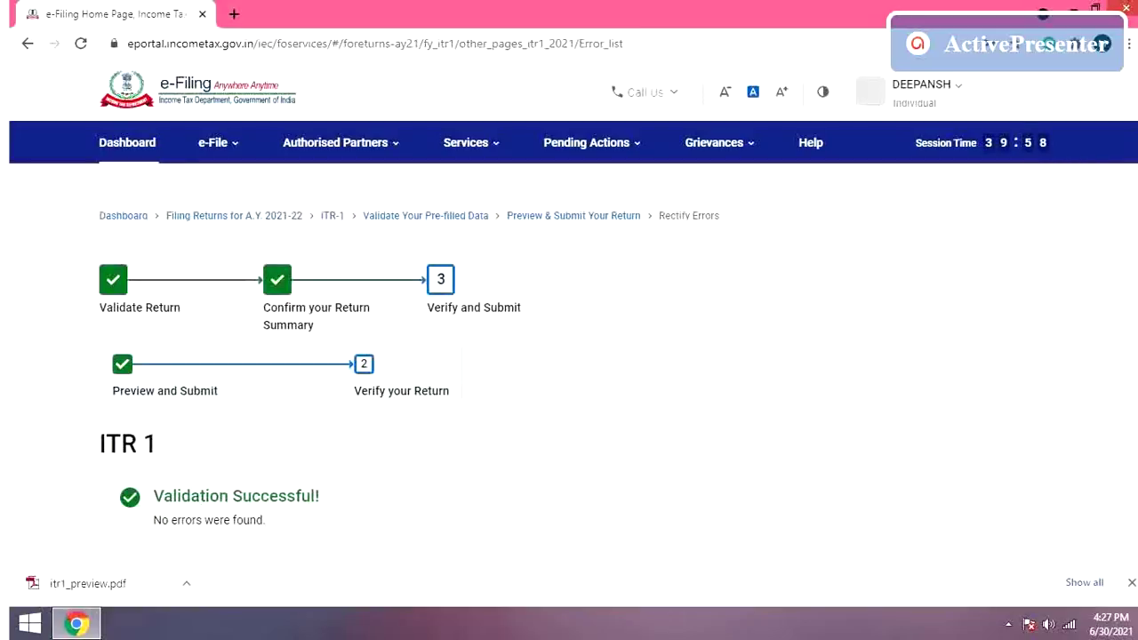
scroll(412, 367, "down", 3)
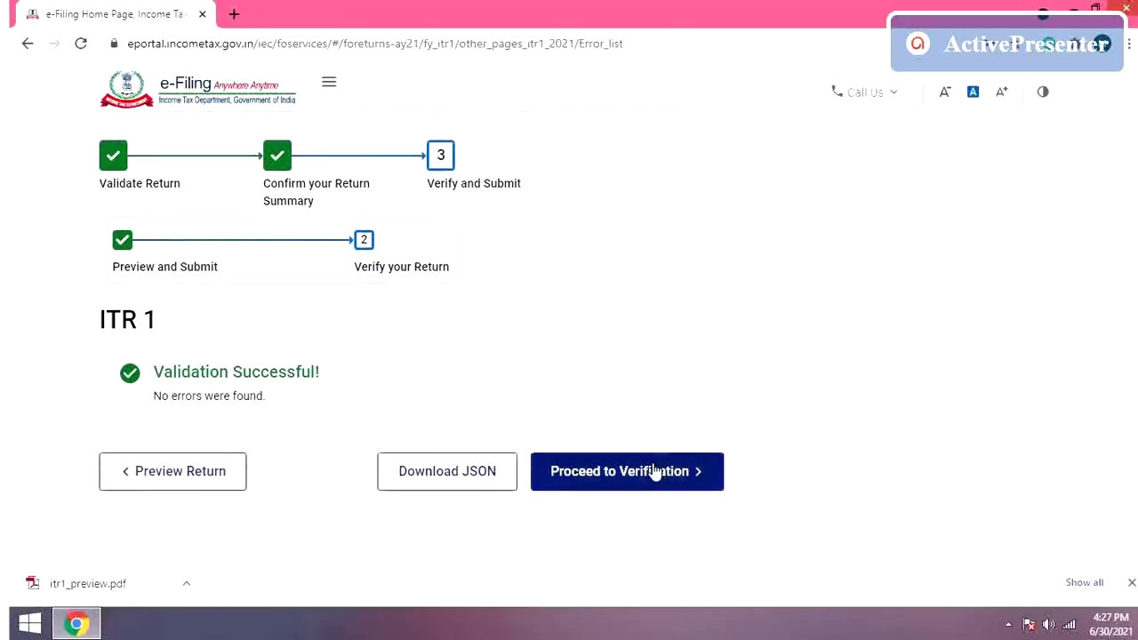
left_click(655, 478)
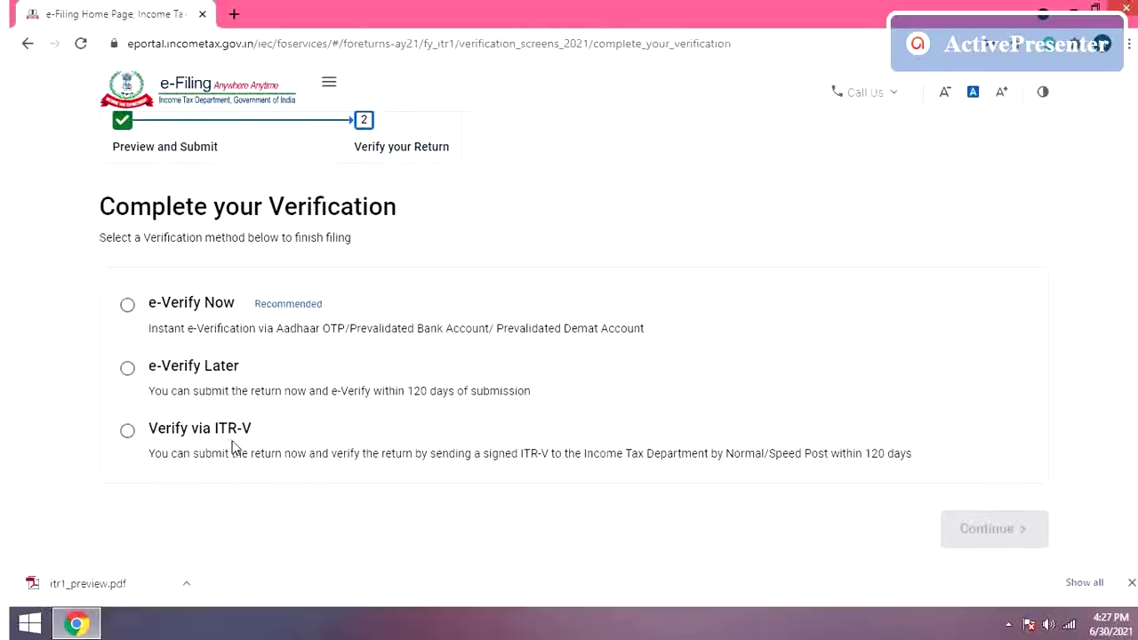
Step: Choose e-Verify Now using an OTP on the Aadhaar-registered mobile number
left_click(127, 307)
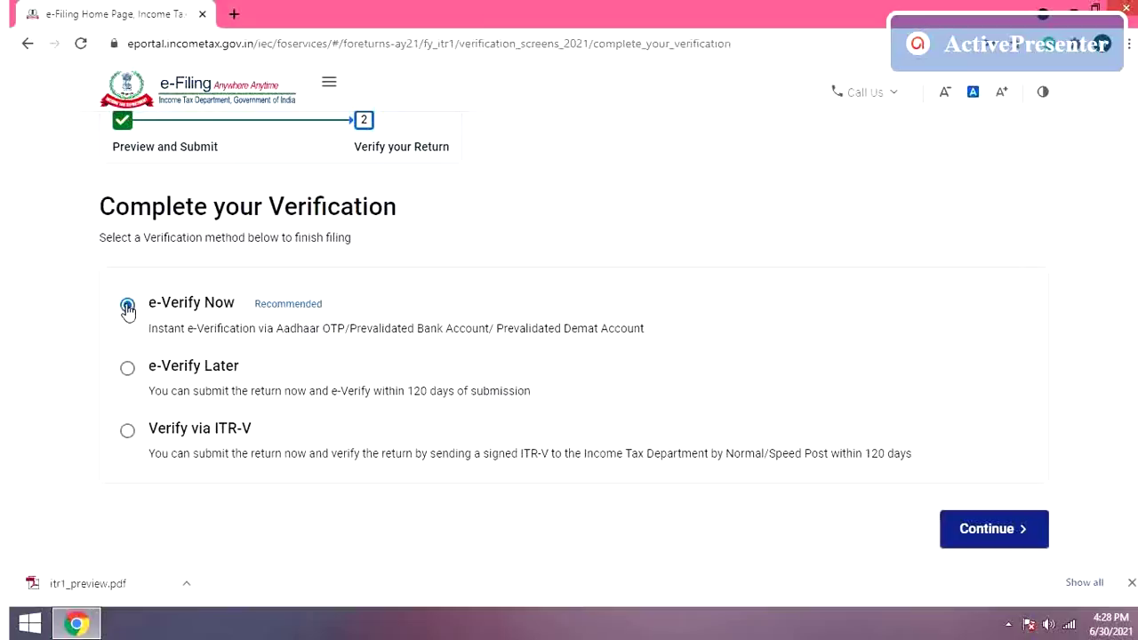
left_click(987, 531)
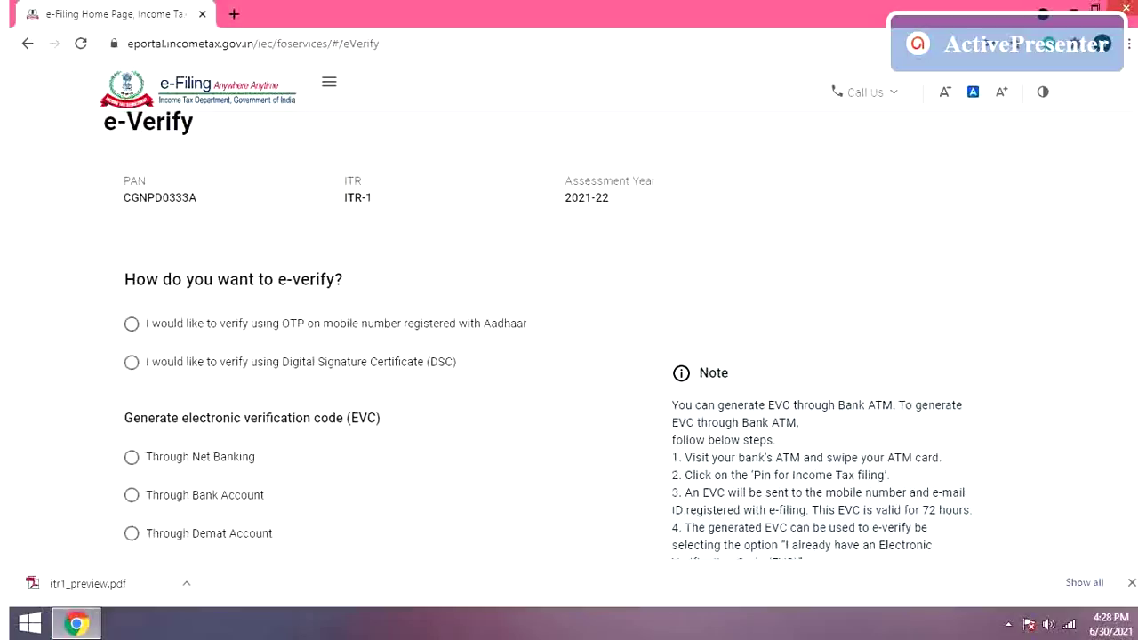
scroll(538, 331, "down", 2)
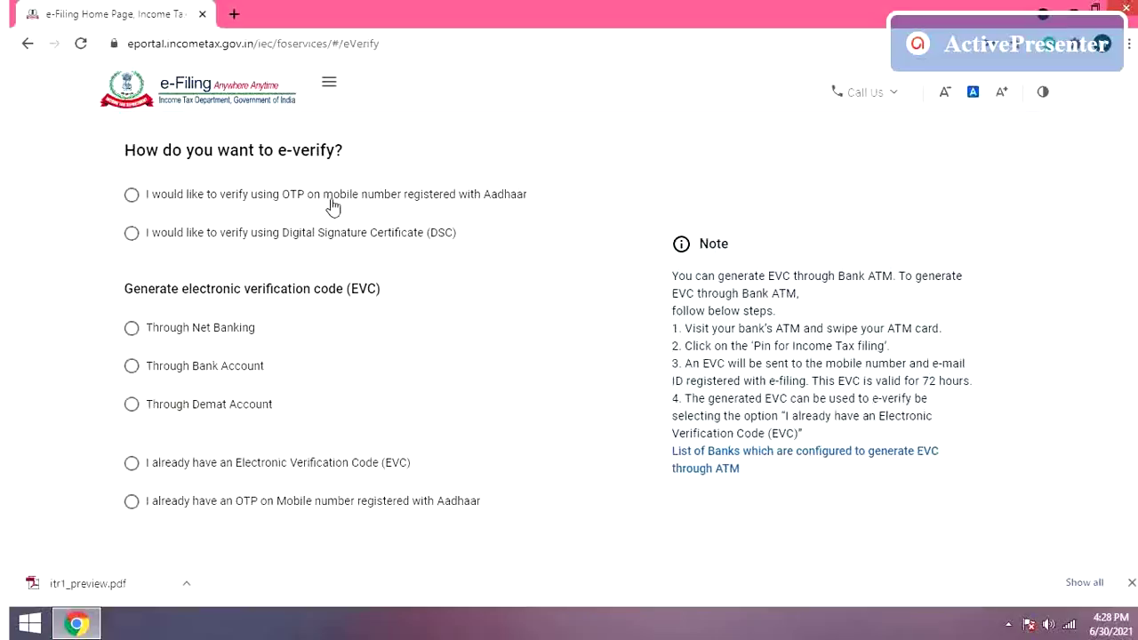
left_click(132, 198)
scroll(957, 514, "down", 1)
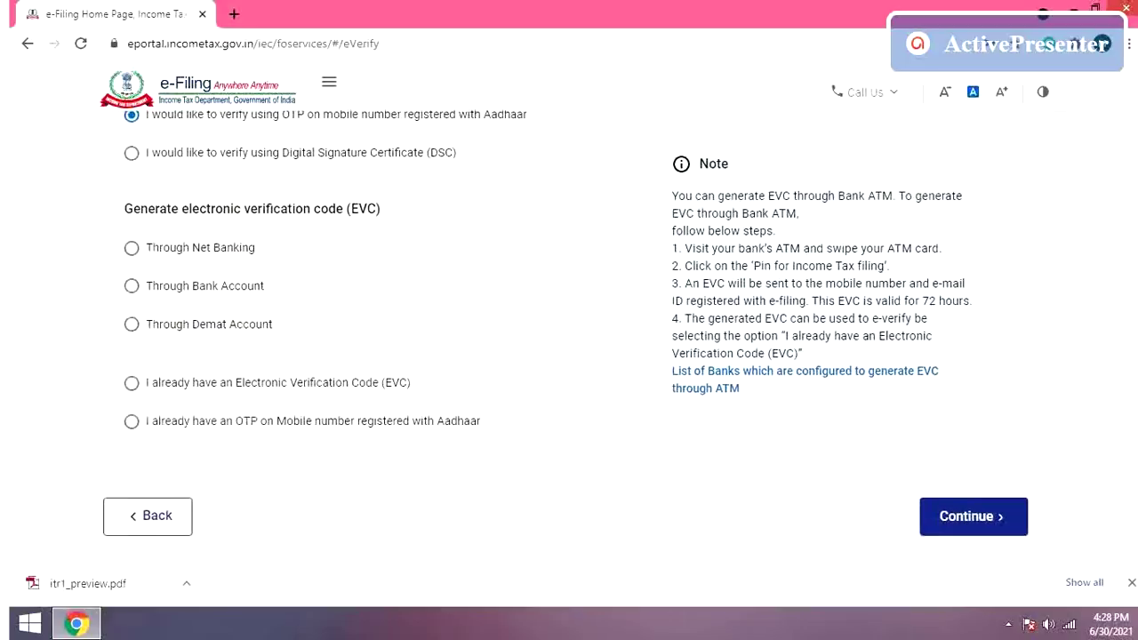
left_click(954, 523)
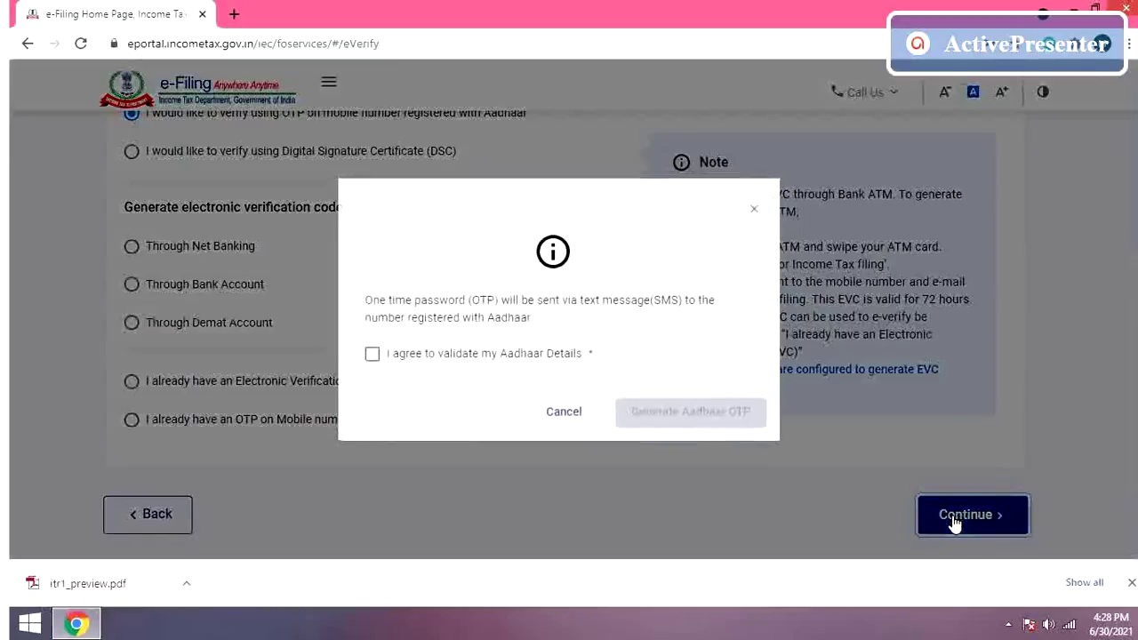
Step: Agree to Aadhaar validation, generate the Aadhaar OTP and enter the six-digit code
left_click(372, 357)
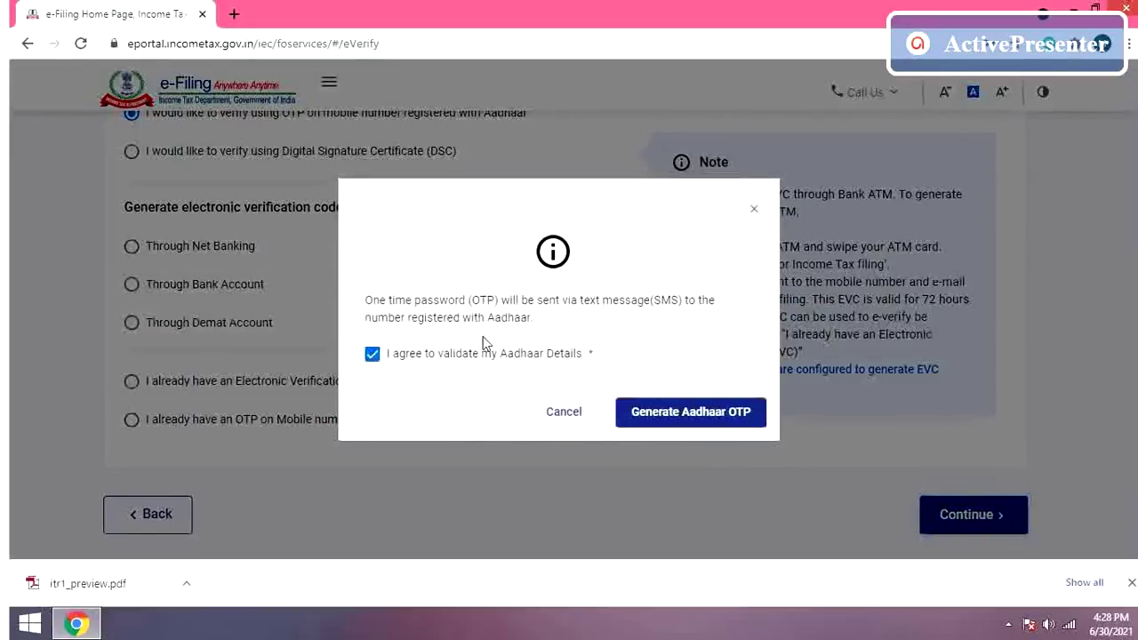
left_click(706, 418)
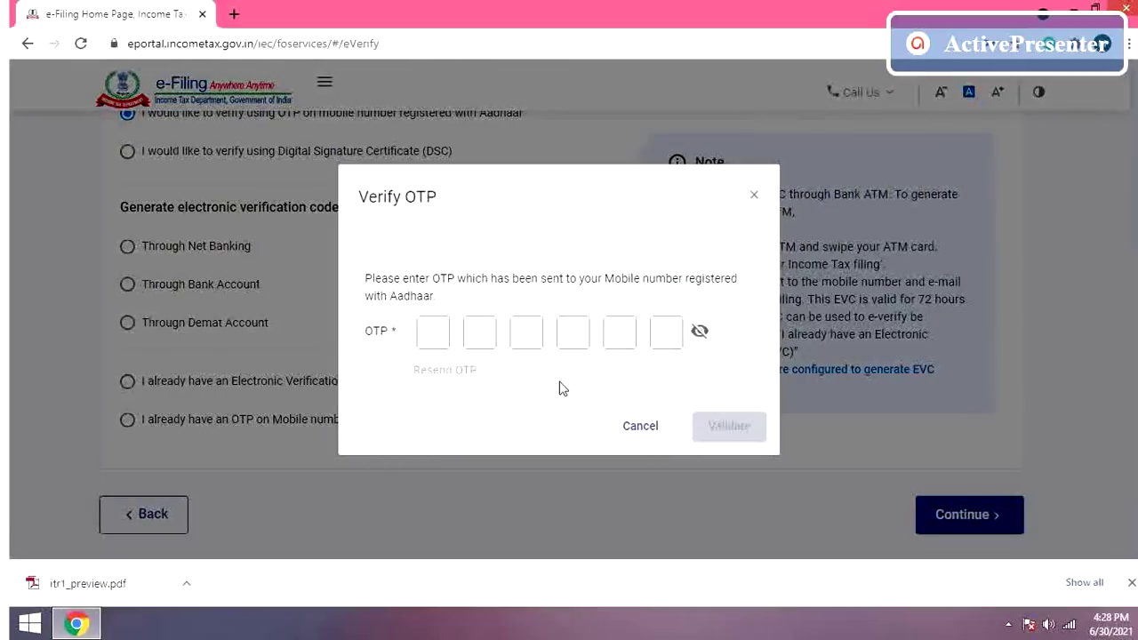
left_click(445, 336)
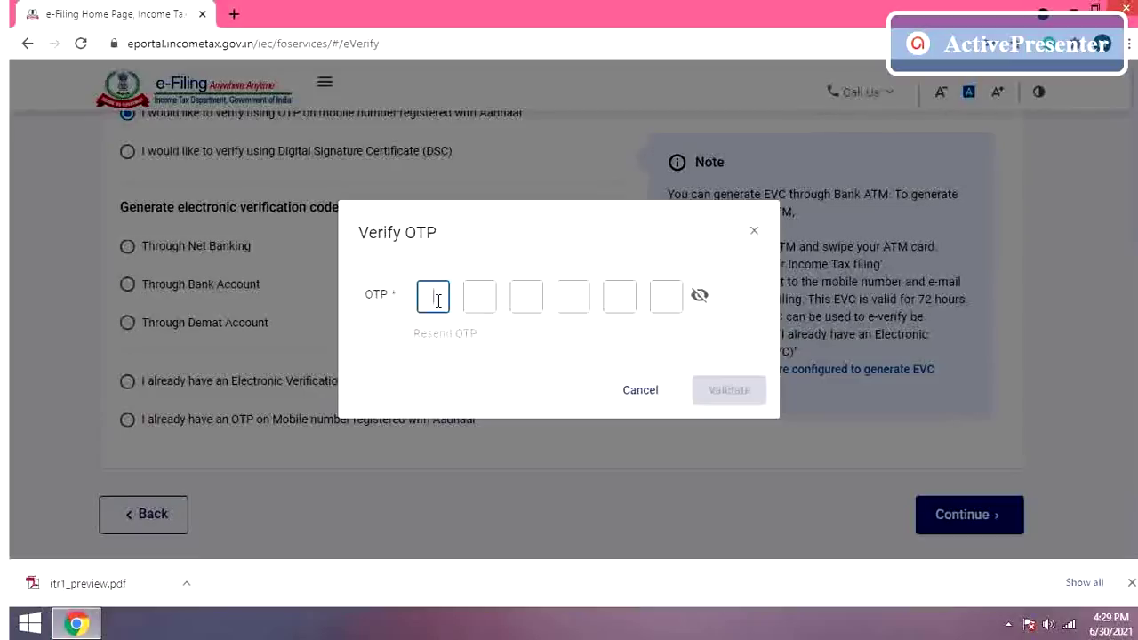
type("••••••")
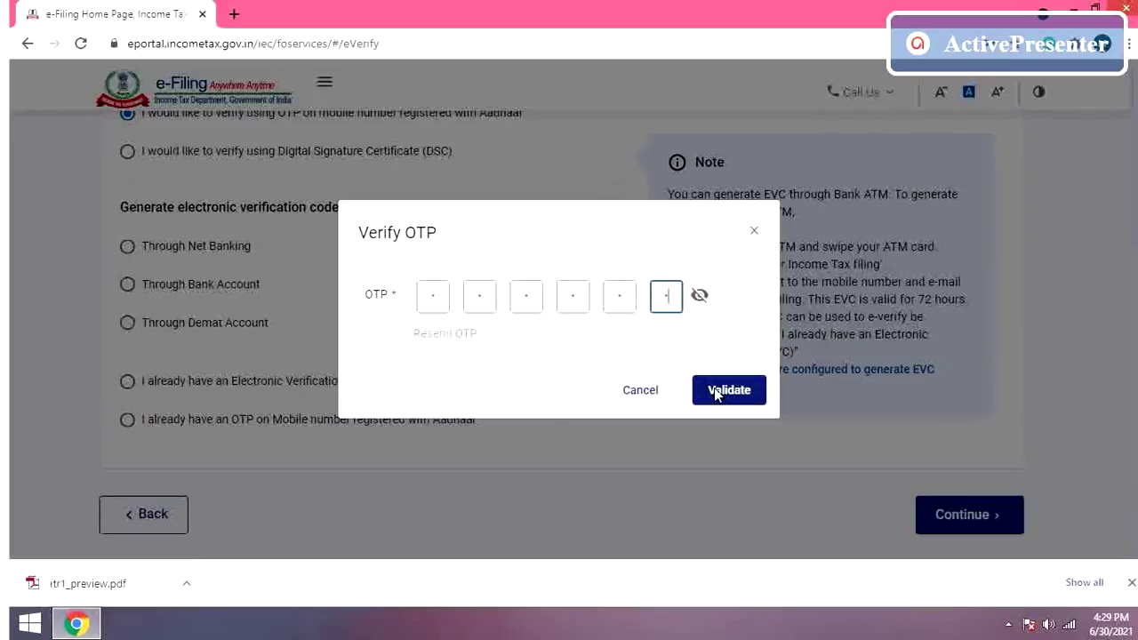
left_click(725, 393)
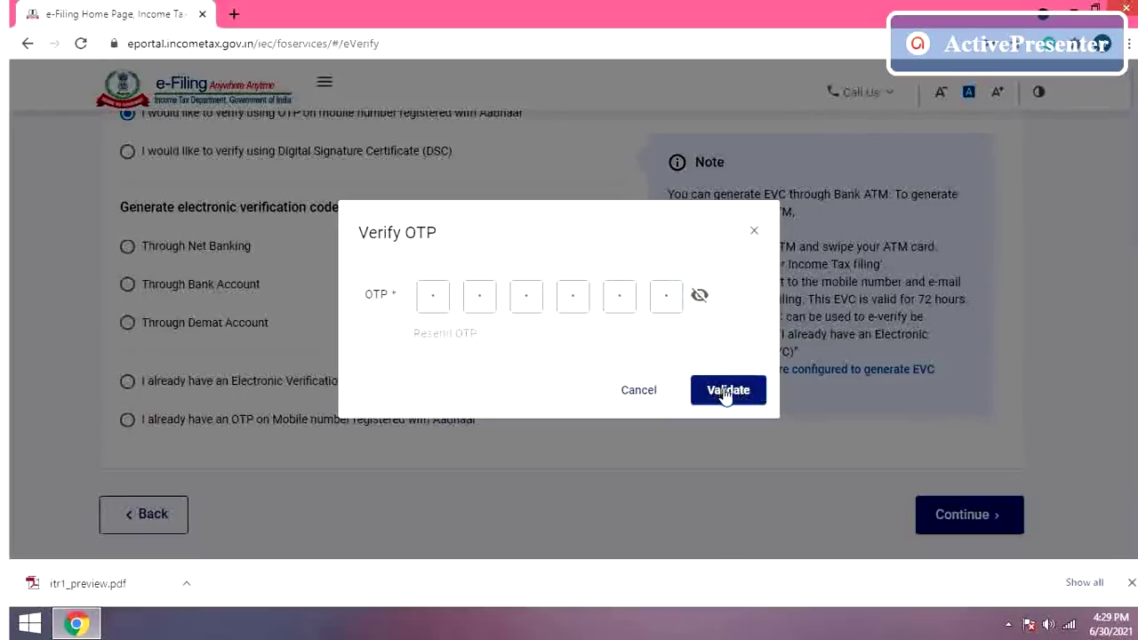
left_click(724, 395)
Step: Validate the Aadhaar OTP and submit the ITR-1 return on Confirm Submission
left_click(727, 390)
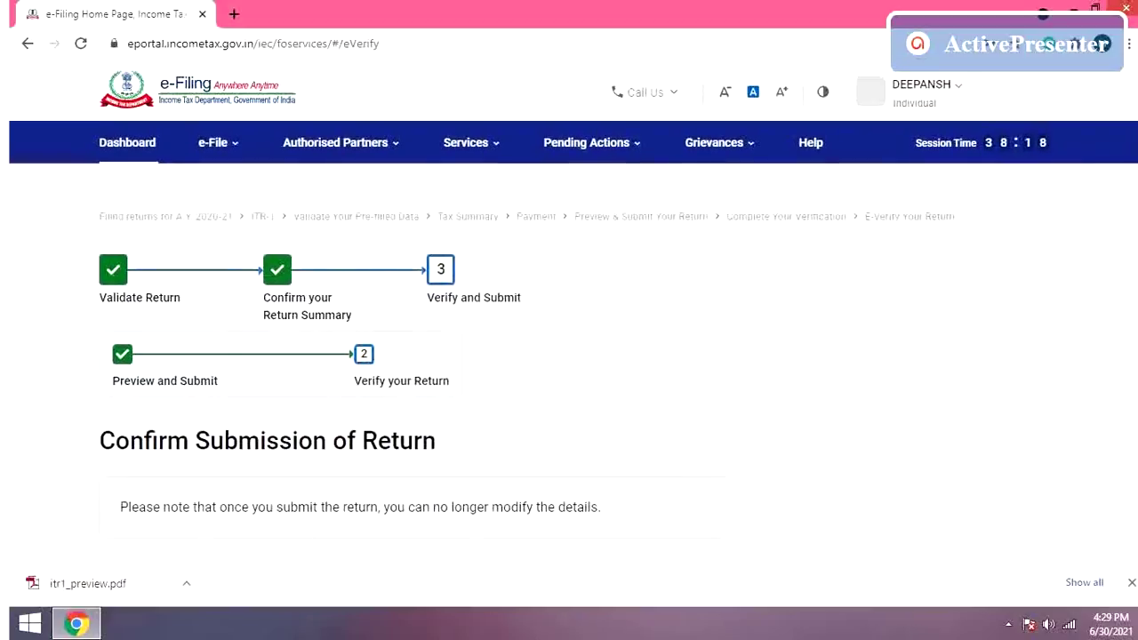
scroll(569, 356, "down", 2)
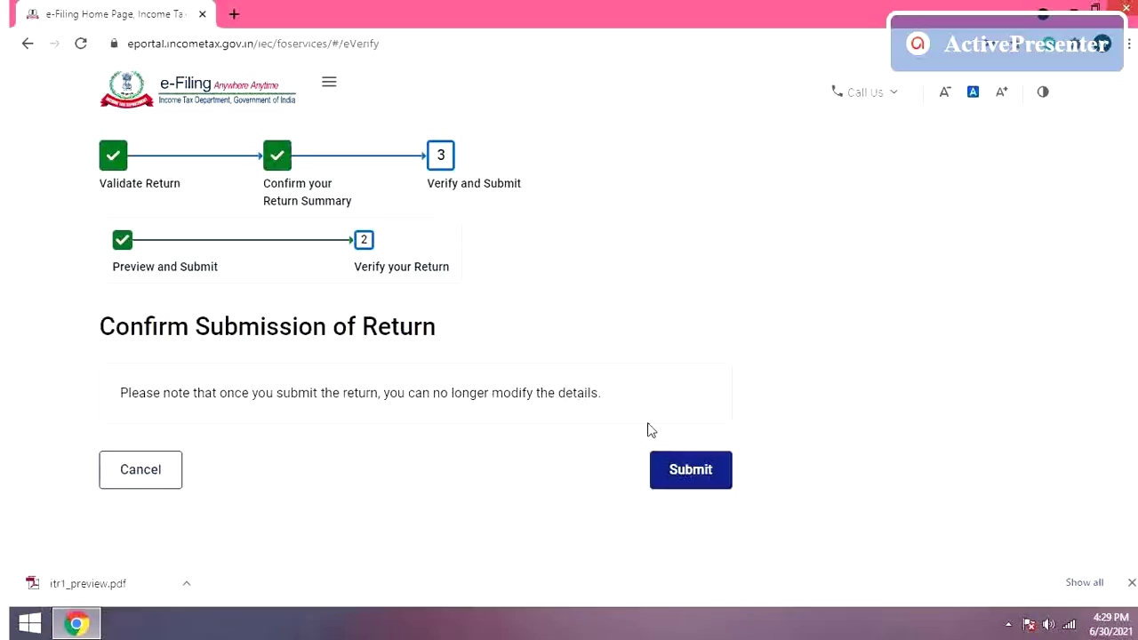
left_click(691, 471)
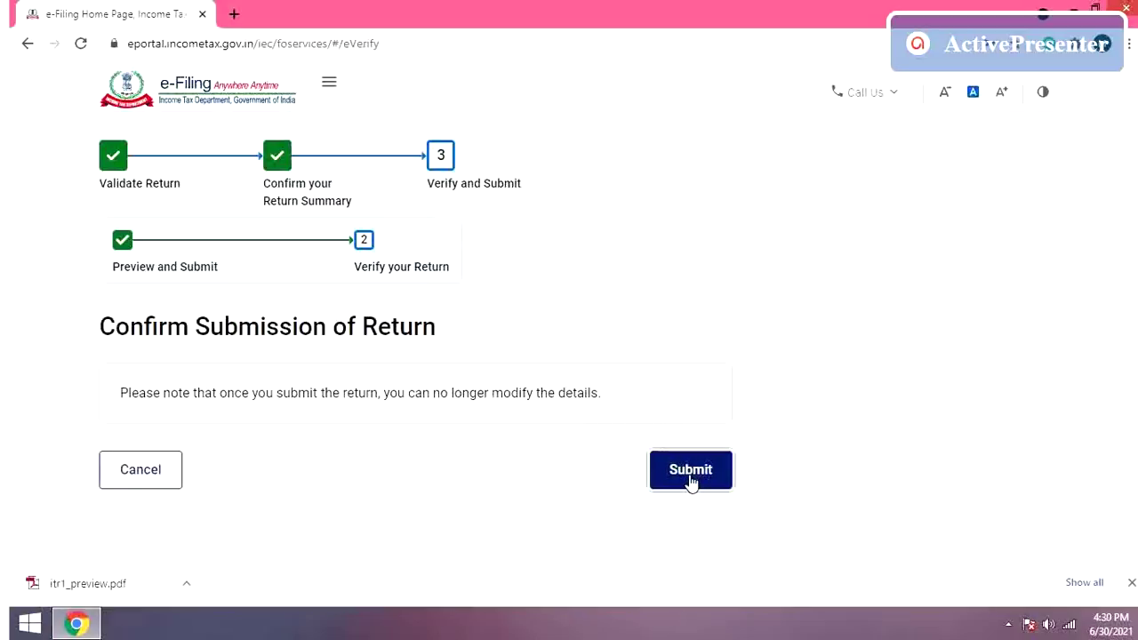